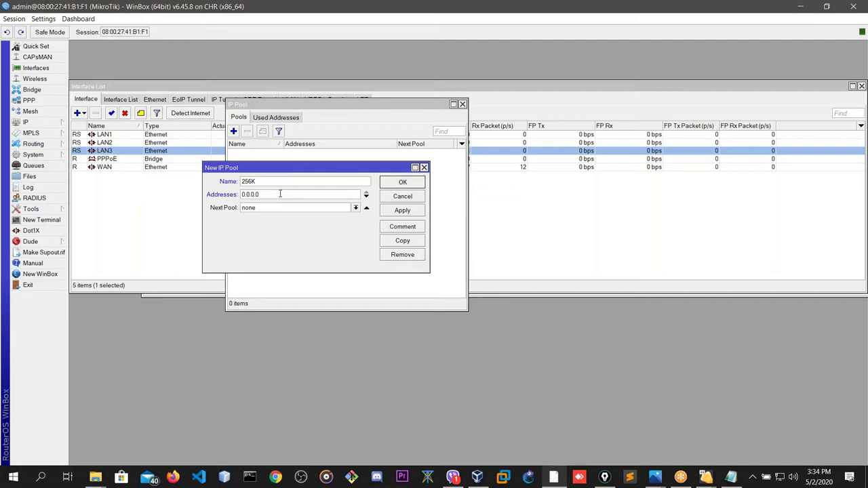
- Replace the 256K pool's default range with a 192.168.0.50-based range and save it
left_click_drag(282, 194, 132, 171)
type("192.168.0.50-192.168.0.249")
left_click(412, 211)
left_click(412, 183)
- Begin a new 512 pool with a 192.168 range, then discard it unfinished
left_click(234, 132)
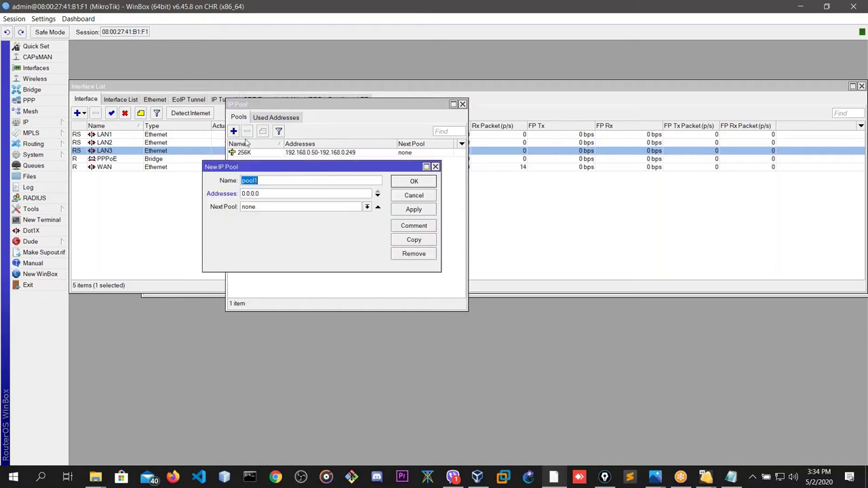
type("512K")
key("Tab")
type("192.168")
left_click(435, 166)
- Correct the 256K pool's range to 10.10.0.50-10.10.0.249 and save it
double_click(328, 155)
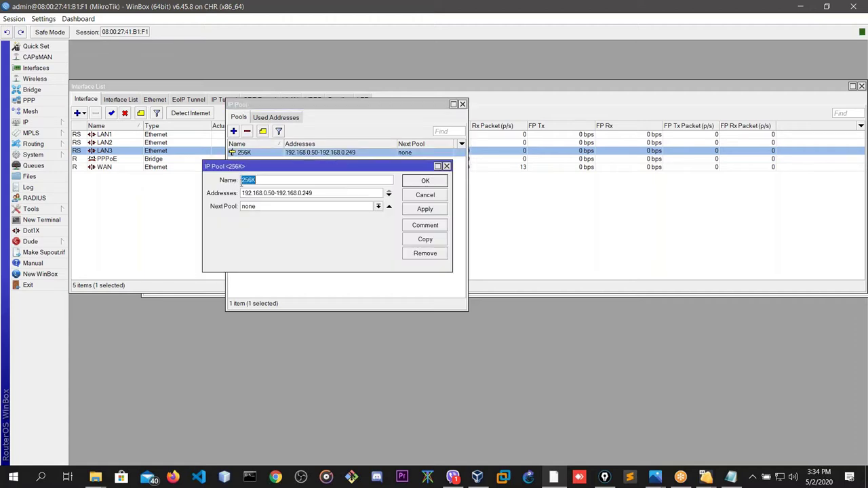
left_click_drag(265, 193, 238, 192)
type("10.10")
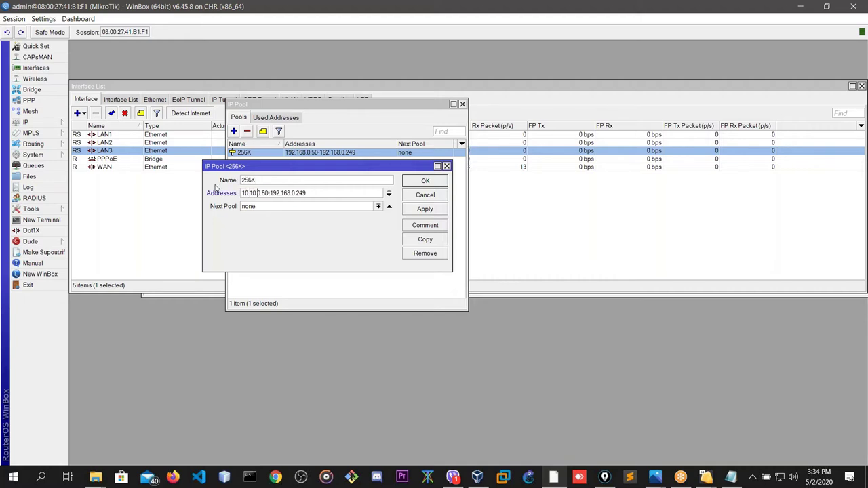
left_click_drag(291, 193, 270, 198)
type("10.10")
left_click(425, 209)
left_click(424, 182)
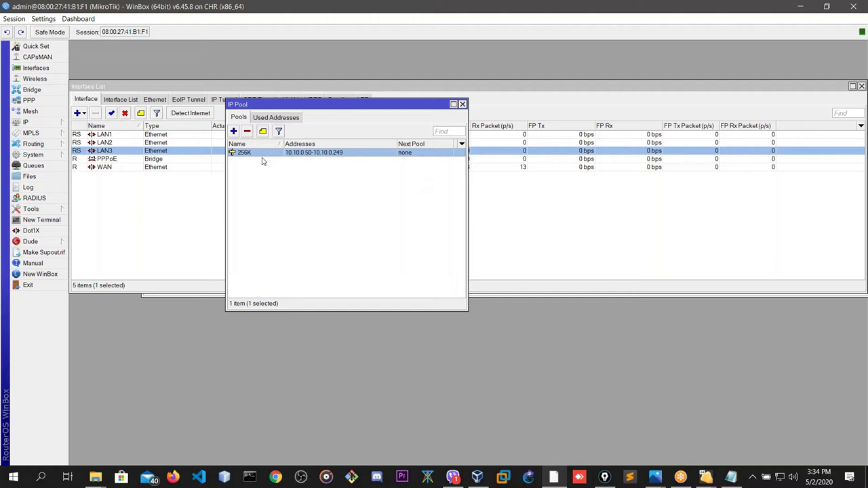
- Add pool 512K covering 10.10.1.50-10.10.1.249
left_click(233, 132)
type("512K")
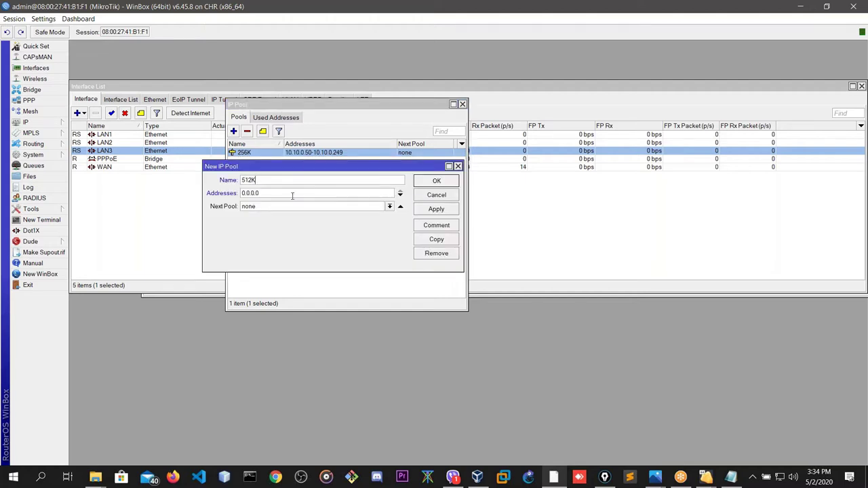
key("Tab")
type("10.10.1.50-10.10.1.249")
left_click(448, 181)
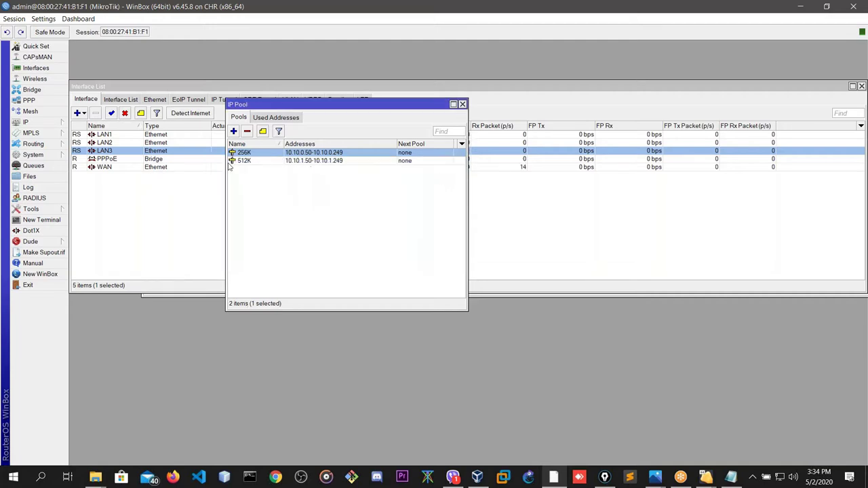
- Add pool 1M covering 10.10.2.50-10.10.2.249
left_click(233, 131)
type("1")
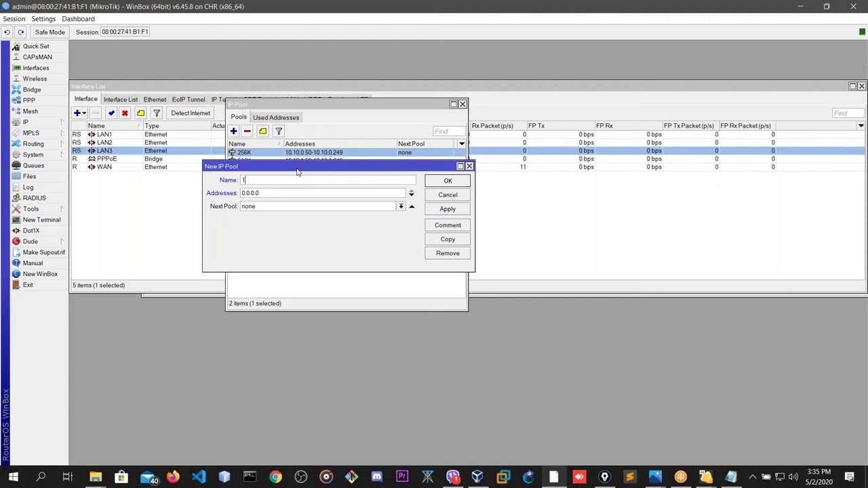
type("M")
key("Tab")
type("10.10")
type(".2.50-10")
type(".10.224")
type(".24")
left_click_drag(415, 170, 427, 188)
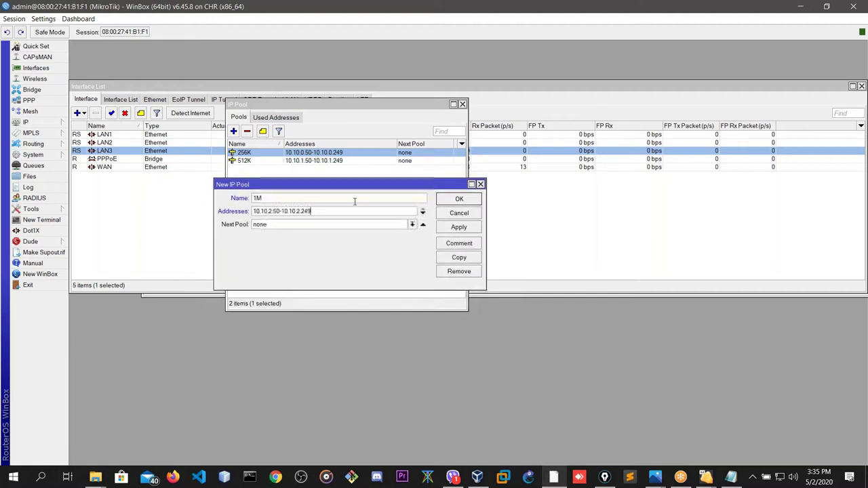
left_click(459, 227)
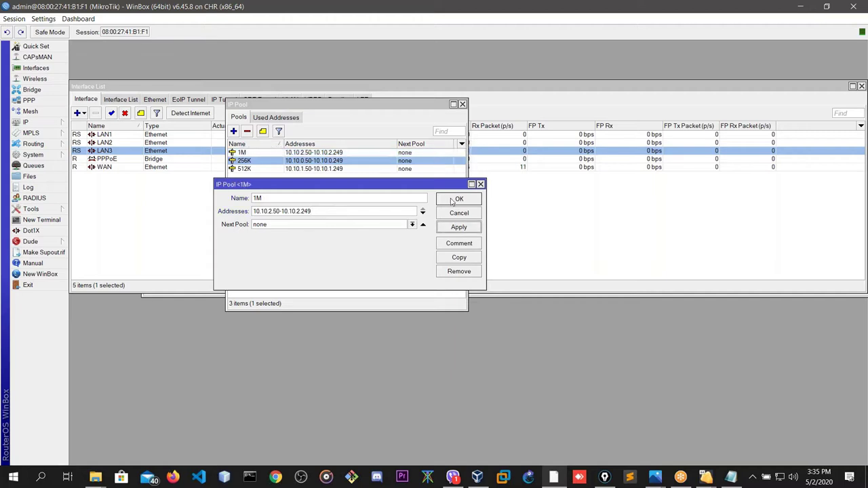
left_click(453, 199)
- Add pool 2M covering 10.10.3.50-10.10.3.249, then close the IP Pool list
left_click(234, 132)
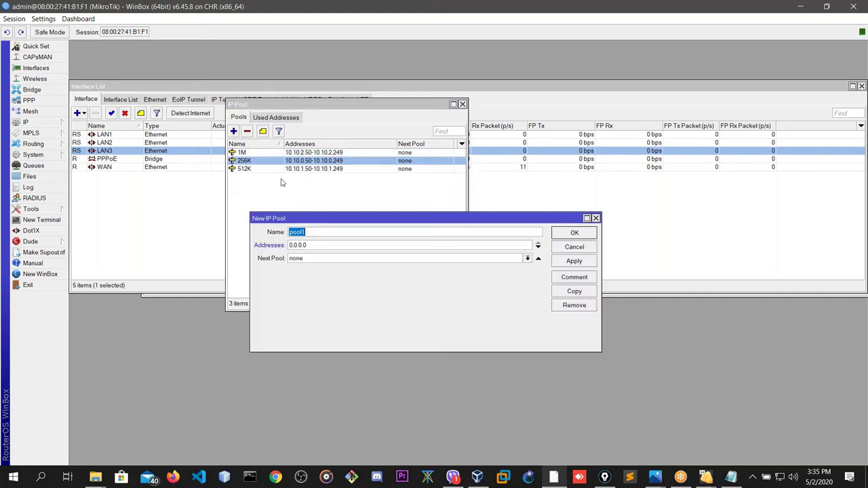
type("2M")
key("Tab")
type("10.10.3.50-10.10.")
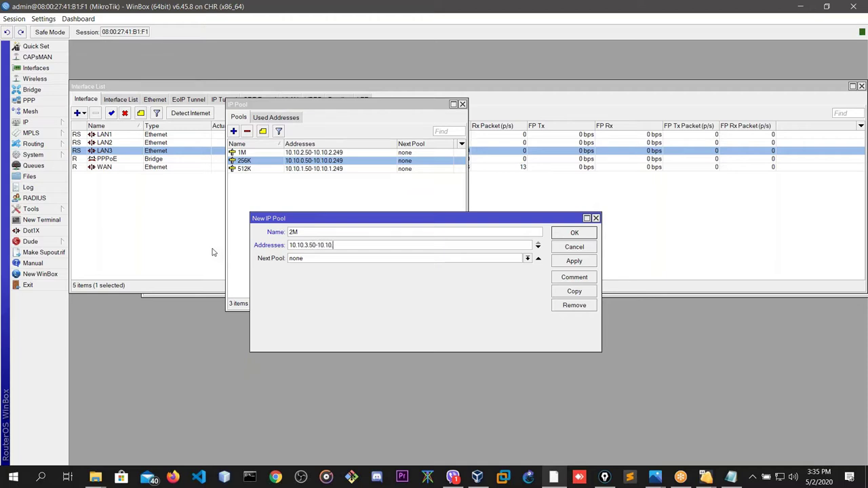
type("3.249")
left_click(574, 261)
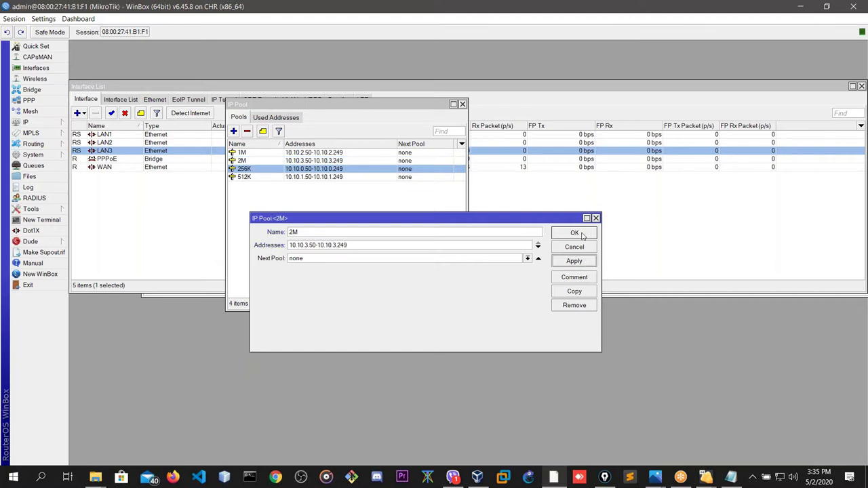
left_click(584, 235)
left_click(379, 225)
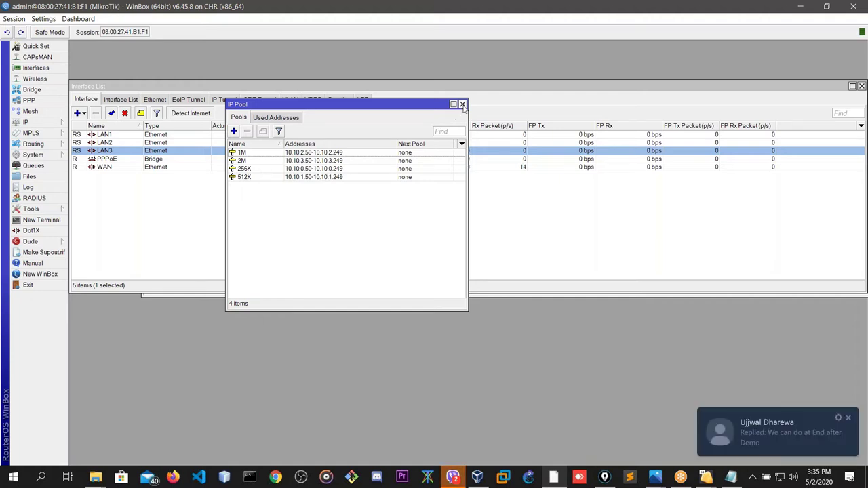
left_click(463, 104)
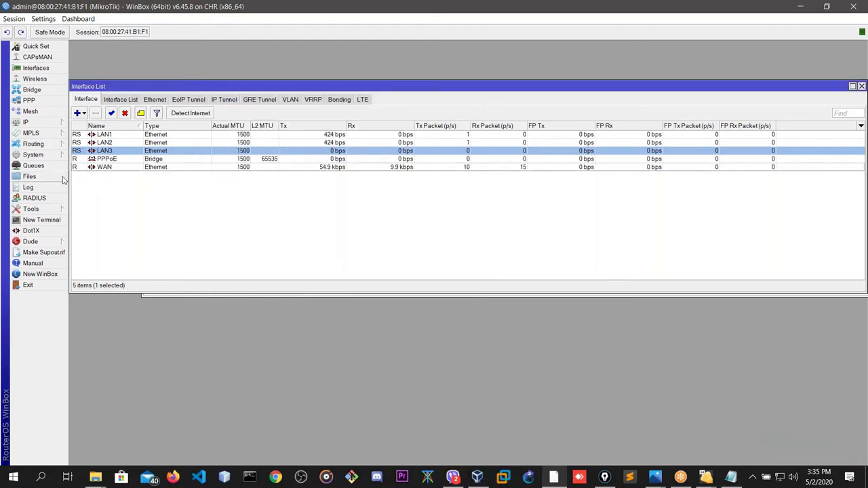
- Open the PPP window from the left menu and show its Profiles tab
left_click(53, 124)
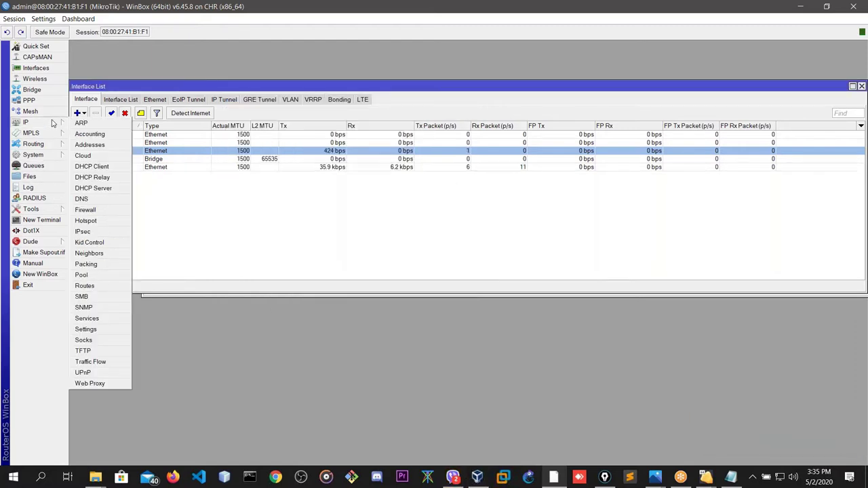
left_click(244, 203)
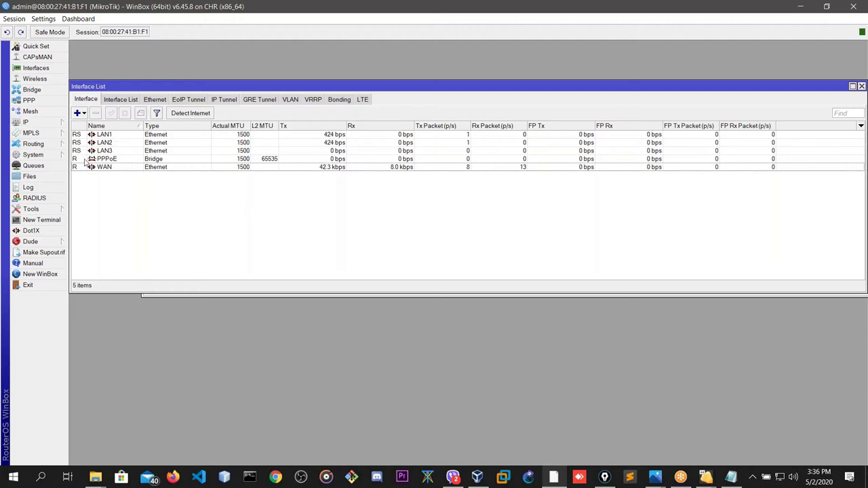
left_click(34, 101)
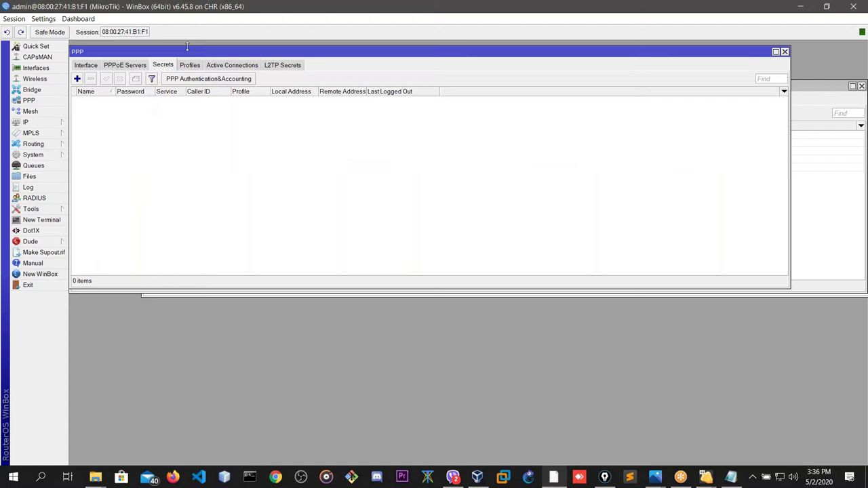
left_click_drag(187, 47, 287, 74)
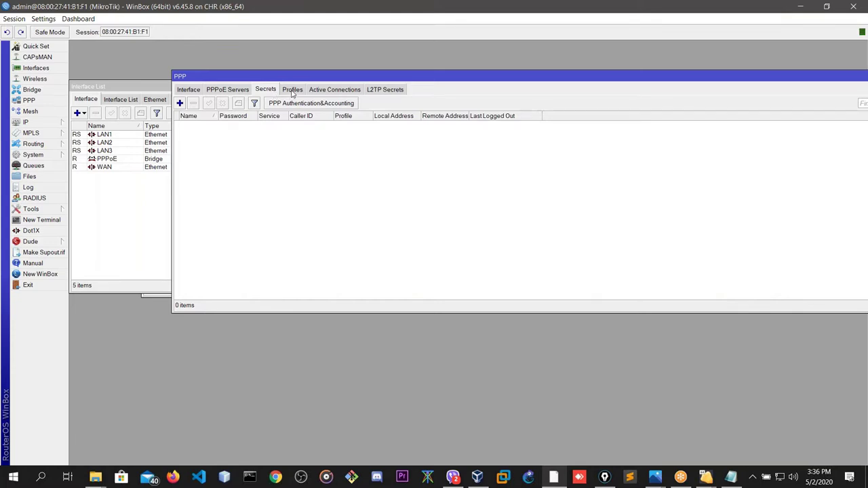
left_click(293, 93)
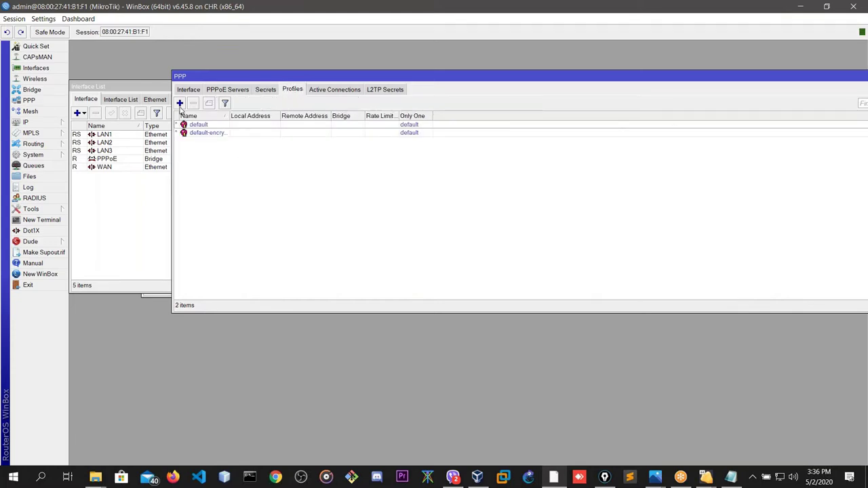
- Create profile 256-PRO using pool 256K as local and remote address
left_click(179, 103)
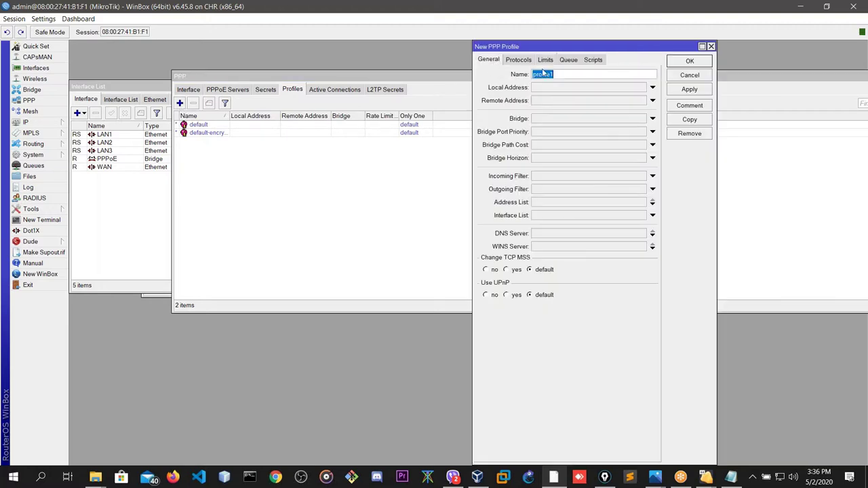
type("2565")
left_click(575, 90)
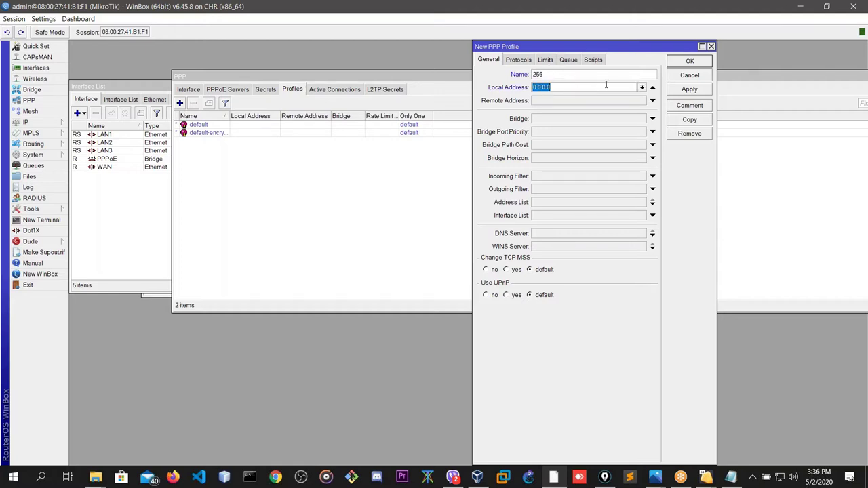
left_click(642, 89)
left_click(563, 112)
left_click(641, 101)
left_click(642, 101)
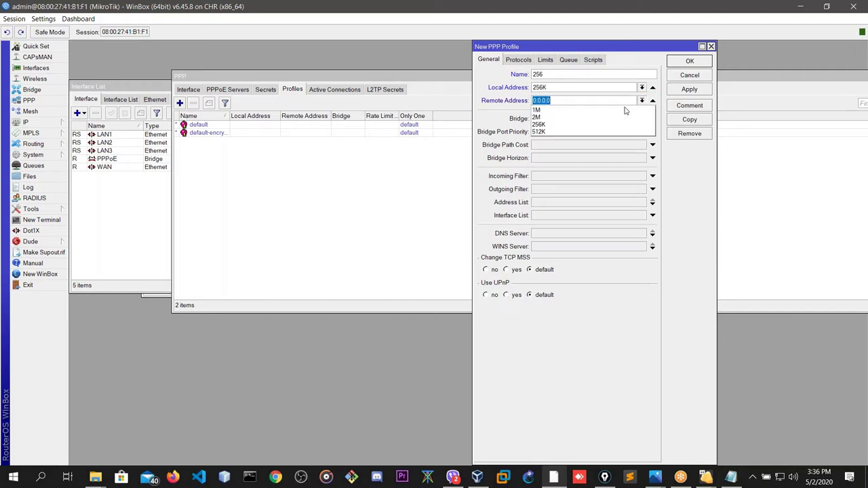
left_click(582, 118)
left_click(562, 76)
type("-")
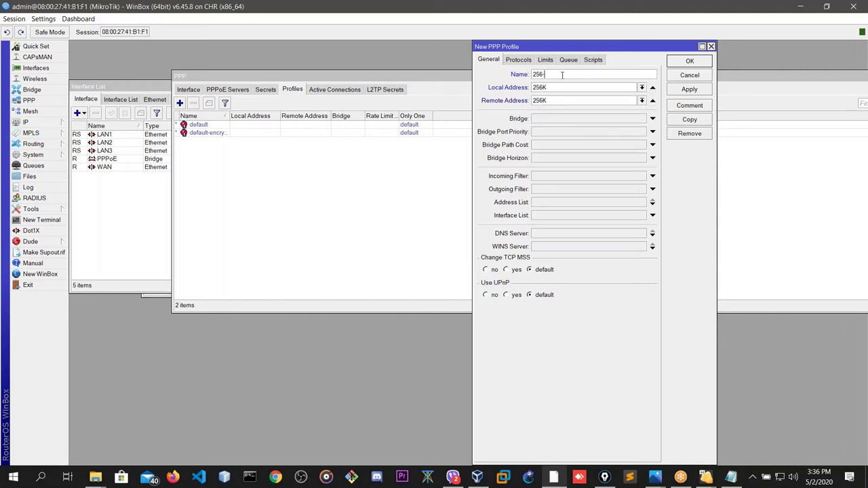
type("PRO")
- Add DNS servers 8.8.8.8 and 1.1.1.1 to the 256-PRO profile
left_click(543, 236)
type("8.8.8")
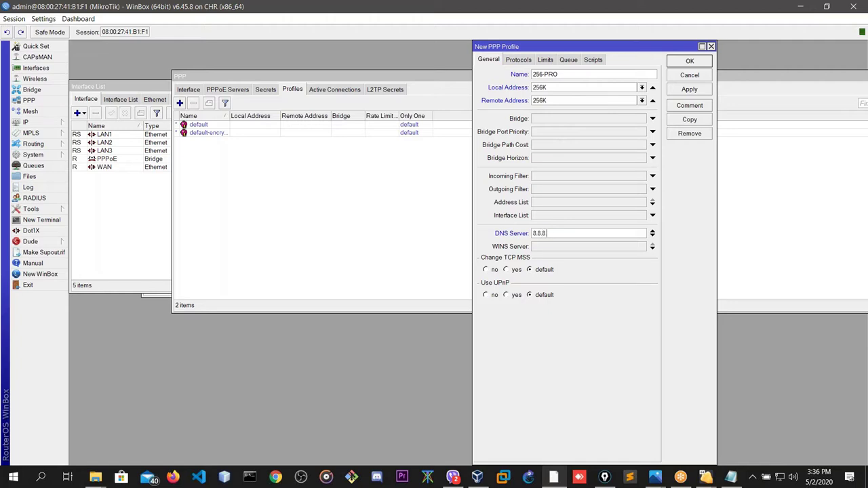
type(".8")
left_click(655, 237)
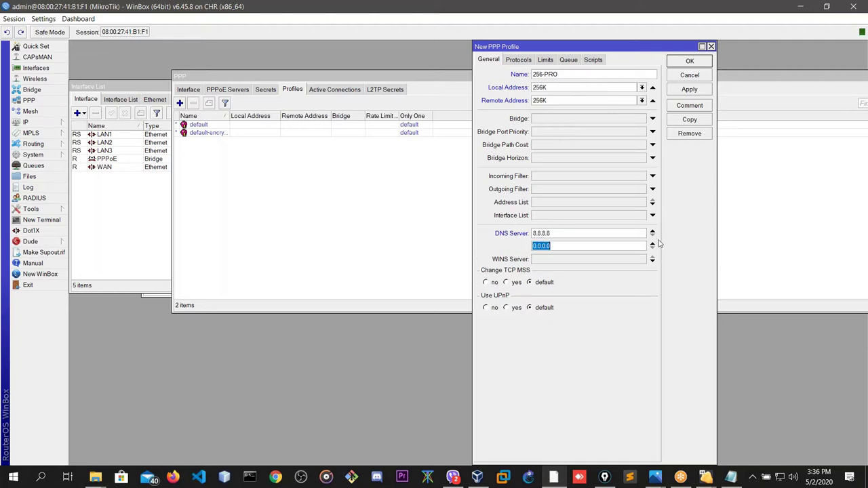
type("1.1.1.1")
- Set the 256-PRO rate limit to 256k/256k and save the profile
left_click(546, 60)
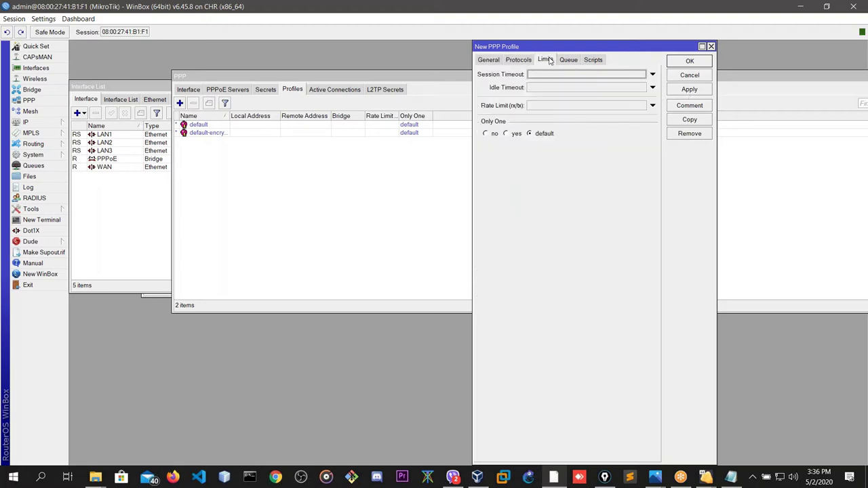
left_click(488, 60)
left_click(550, 60)
left_click(539, 106)
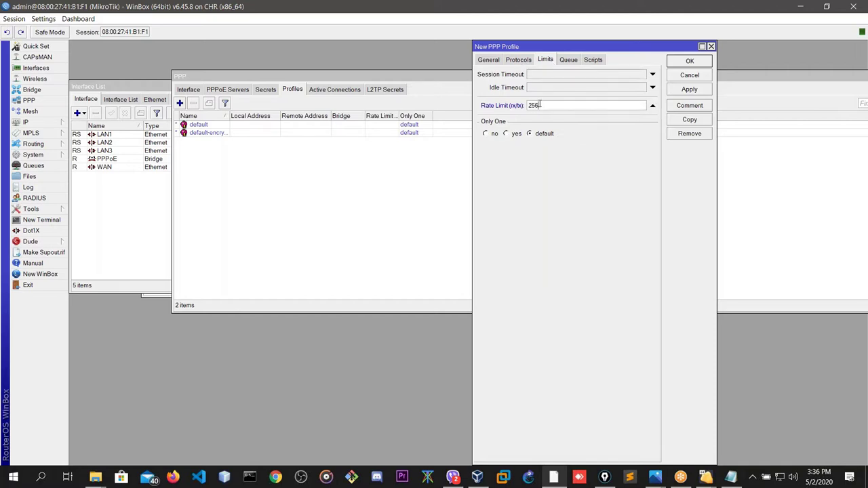
type("256k/256K")
left_click_drag(546, 105, 561, 105)
left_click(689, 90)
left_click(690, 61)
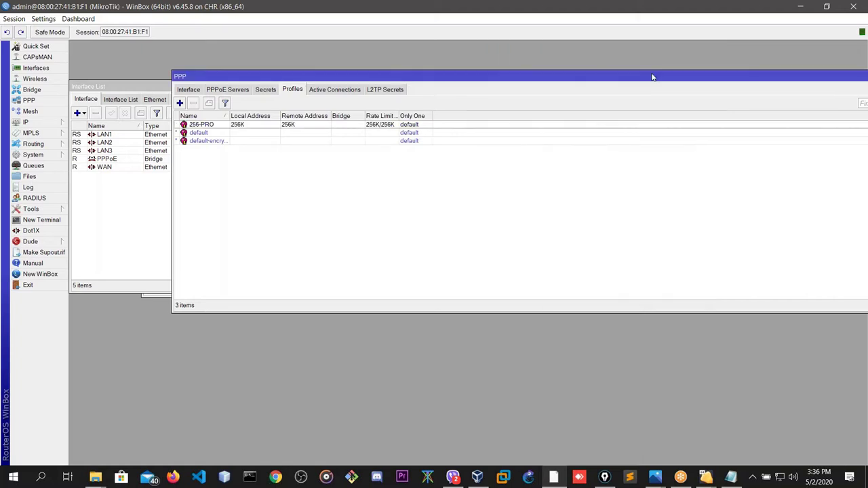
left_click(181, 103)
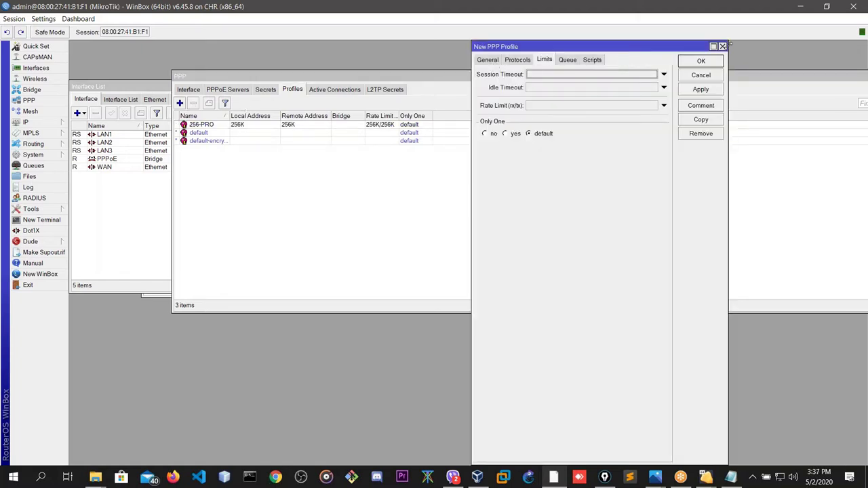
- Copy 256-PRO into 512-PRO with pool 512K and rate limit 512K/512K
left_click(723, 46)
double_click(312, 125)
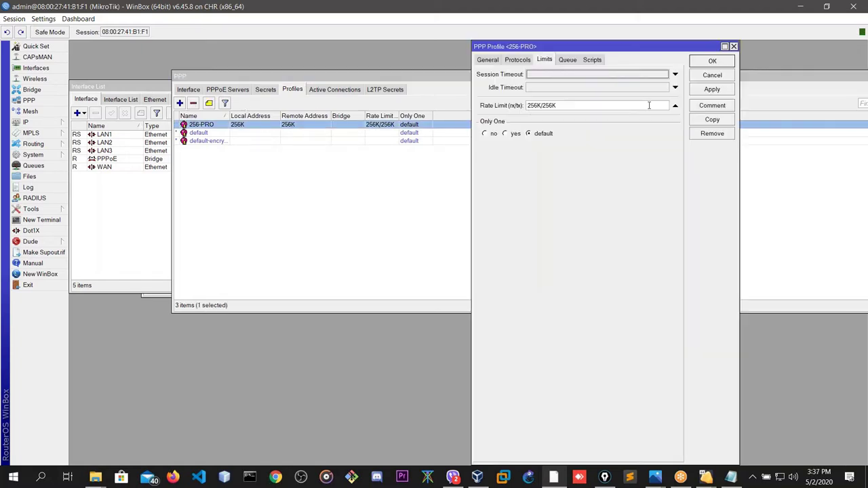
left_click(714, 119)
left_click(501, 60)
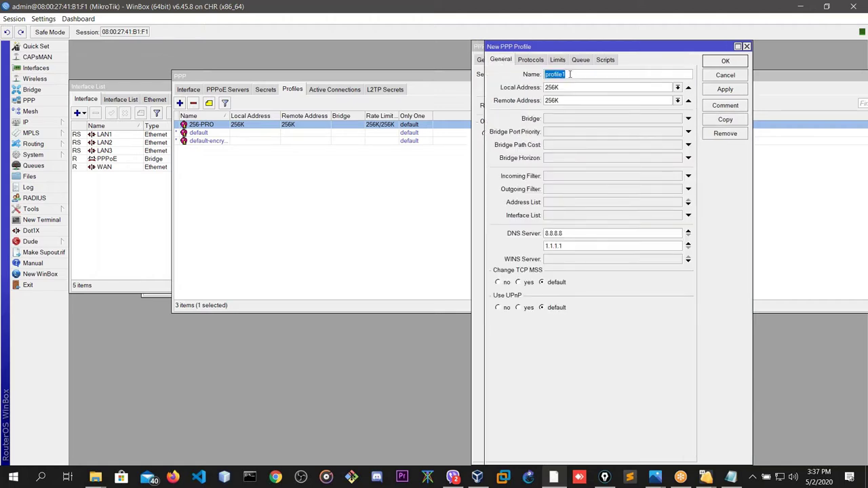
type("512-PRO")
left_click(678, 88)
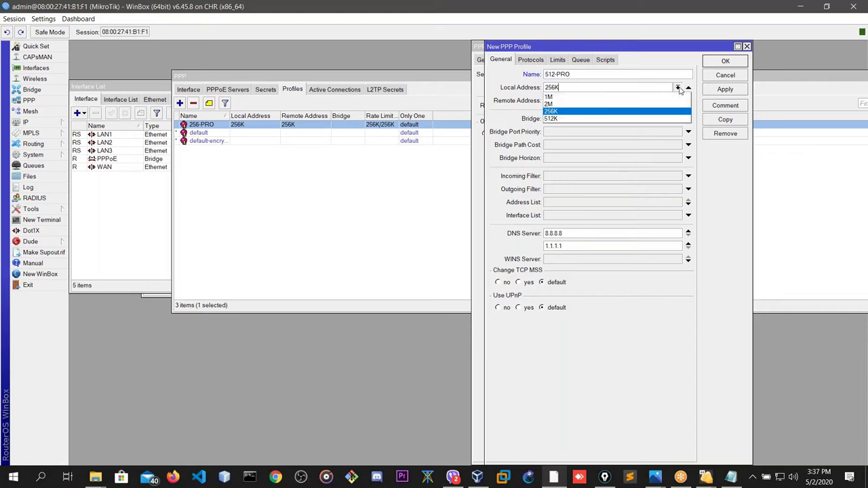
left_click(592, 121)
left_click(678, 100)
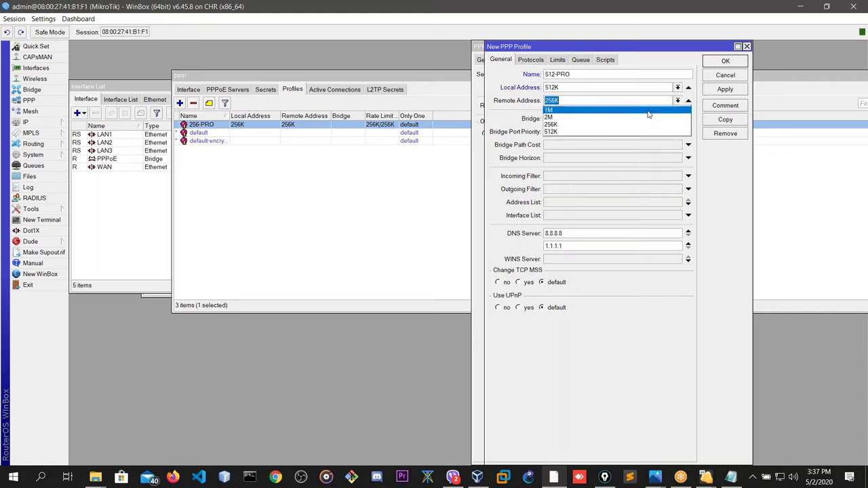
left_click(610, 133)
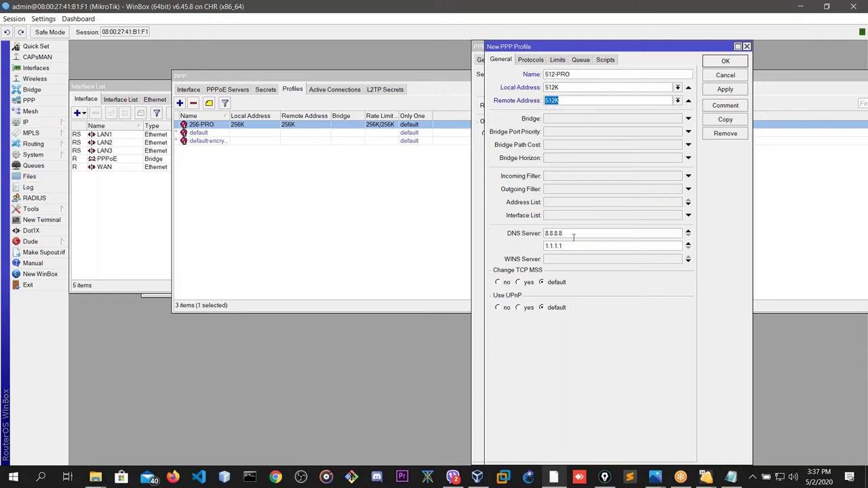
left_click(558, 60)
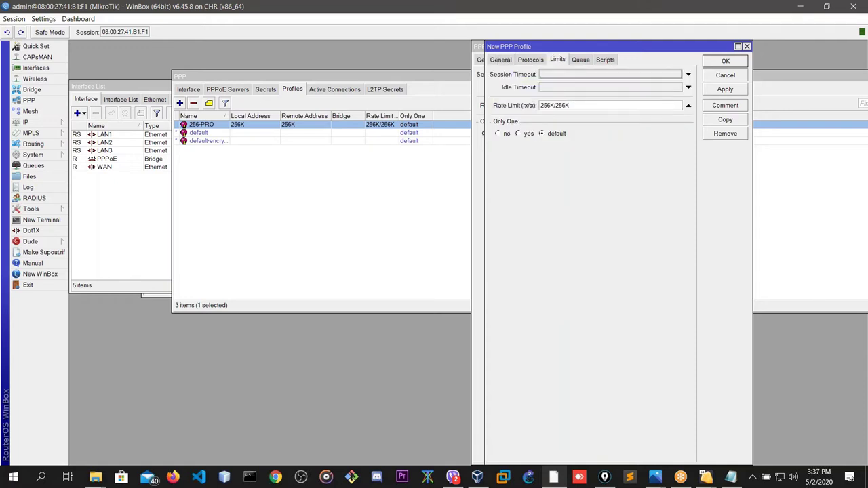
key("Tab")
type("512K")
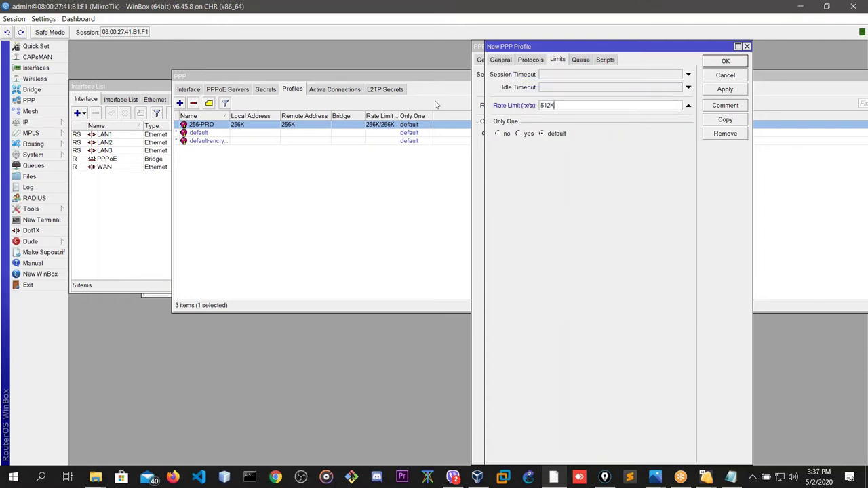
type("/512K")
left_click(711, 89)
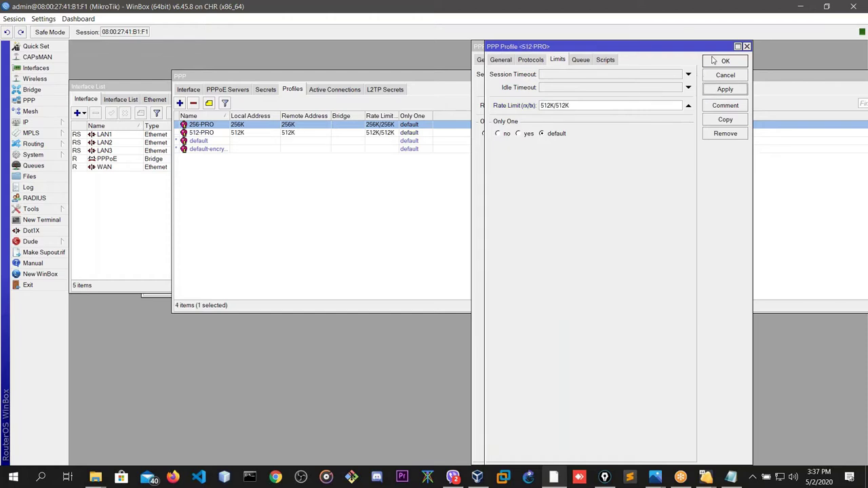
left_click(716, 60)
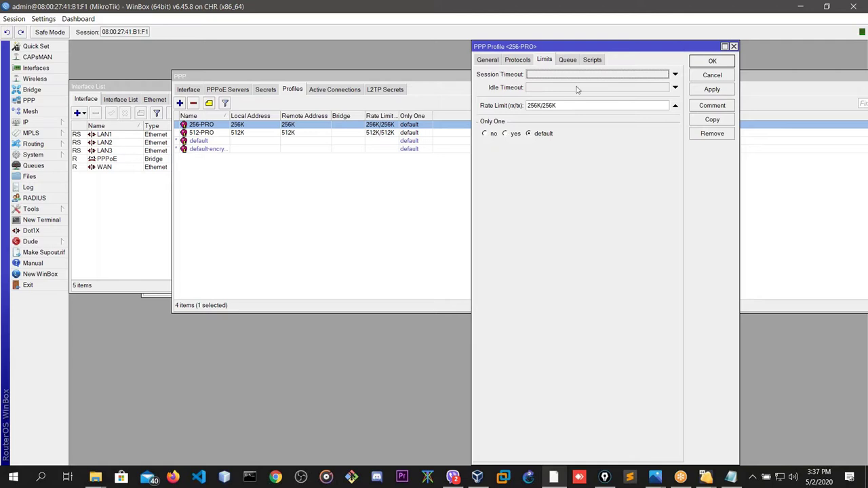
- Copy 256-PRO into 1M-PRO with pool 1M and rate limit 1M/1M
left_click(717, 121)
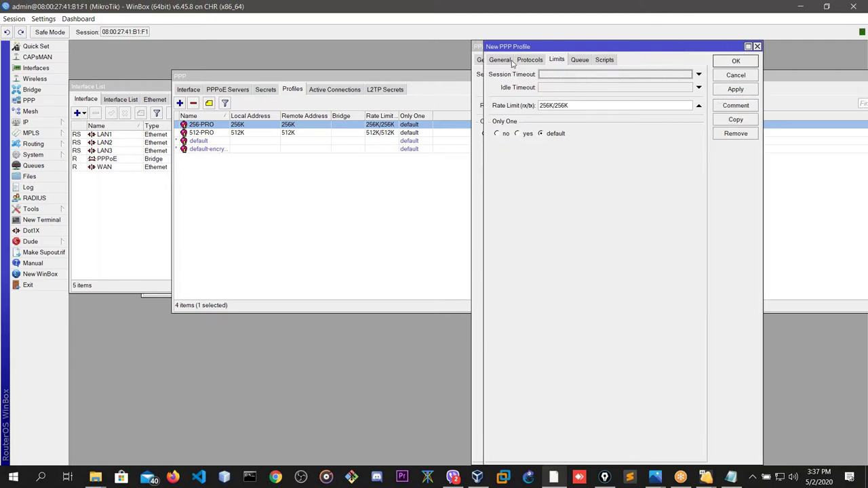
left_click(509, 61)
type("1")
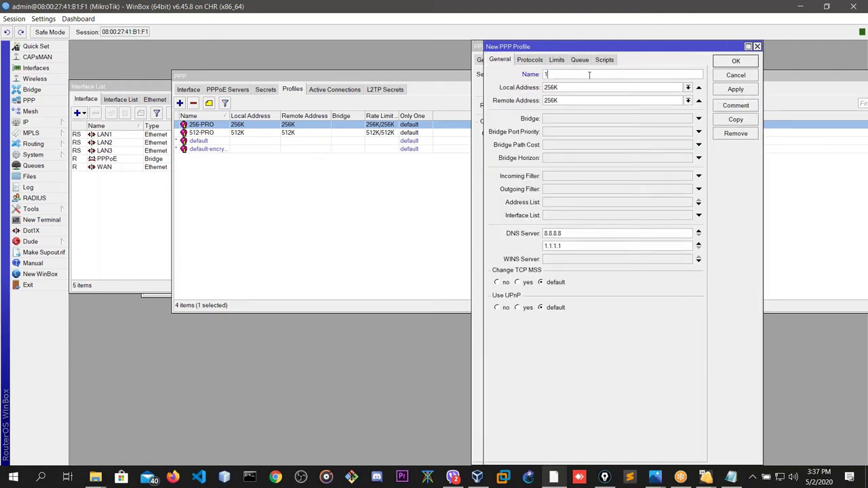
type("M-PRO")
left_click(688, 89)
left_click(595, 99)
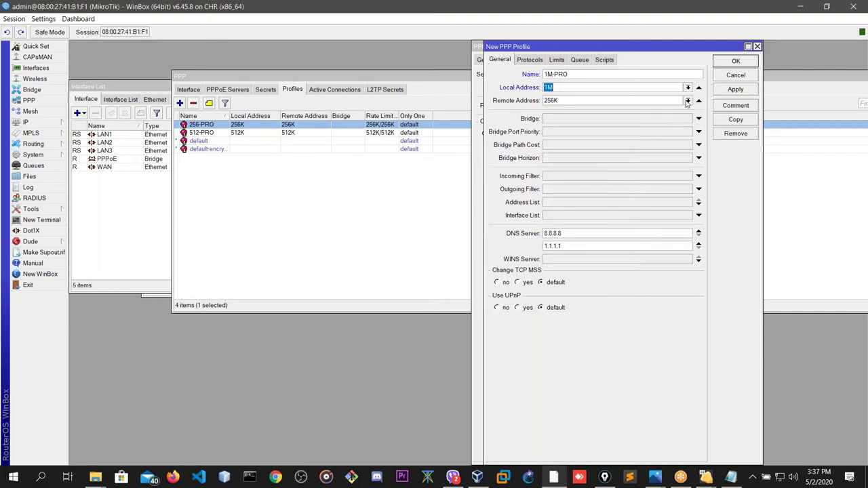
left_click(688, 100)
left_click(665, 111)
left_click(557, 60)
left_click_drag(588, 105, 441, 103)
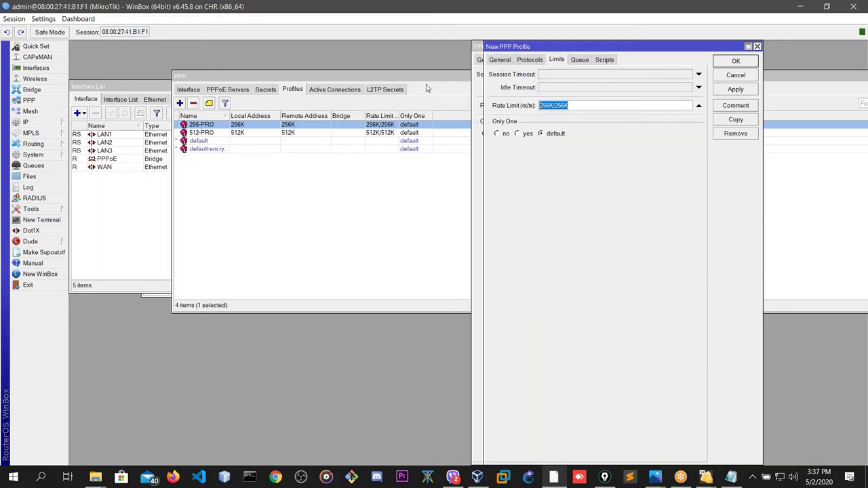
type("1M/1M")
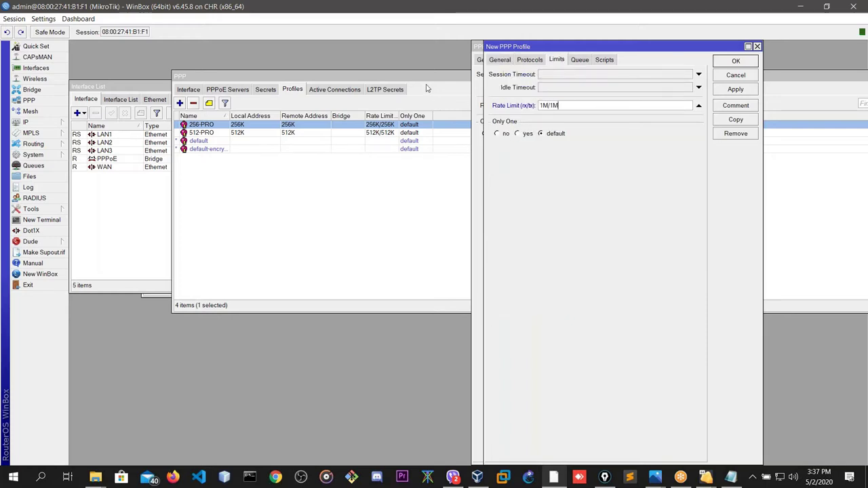
left_click(736, 90)
left_click(736, 61)
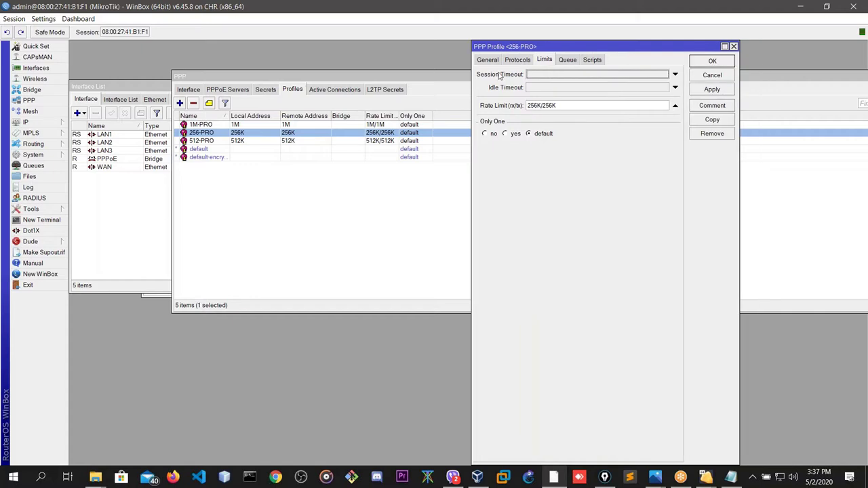
- Copy 256-PRO into 2M-PRO with pool 2M and rate limit 2M/2M
left_click(488, 59)
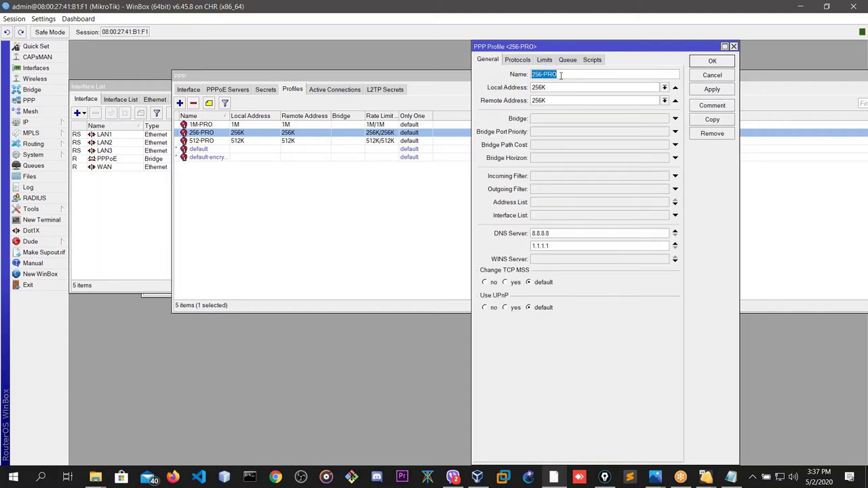
left_click(713, 119)
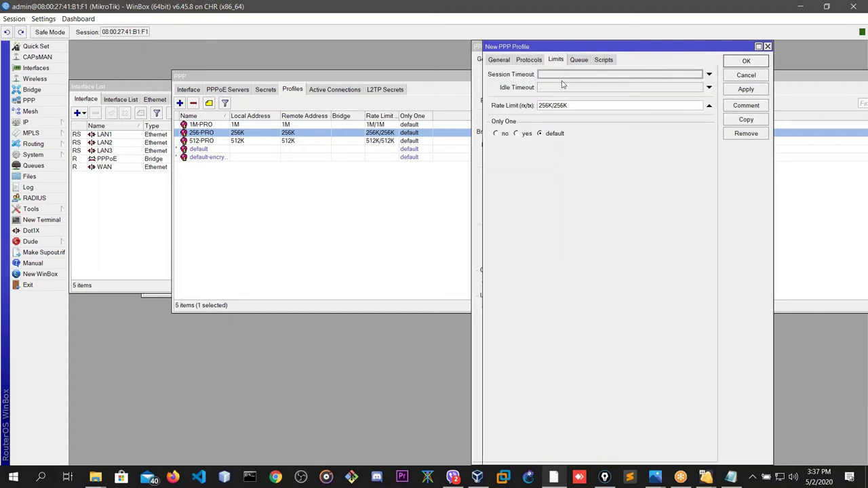
left_click(500, 61)
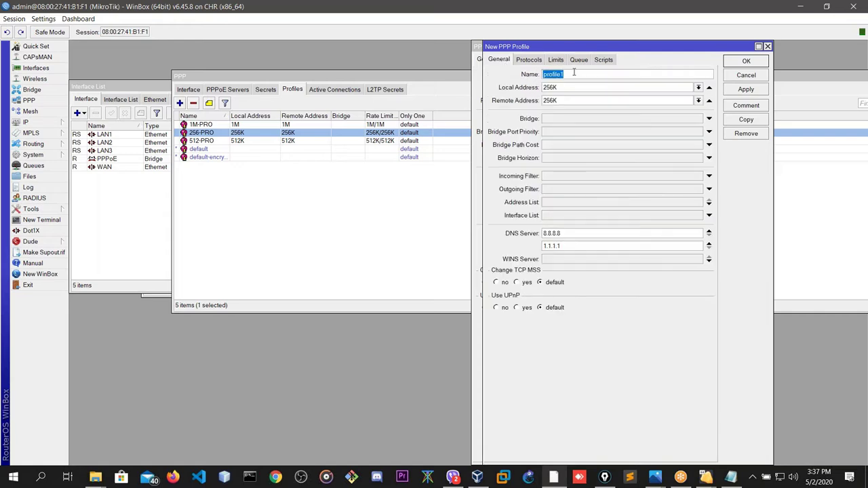
type("2M-PRO")
left_click(699, 88)
left_click(608, 97)
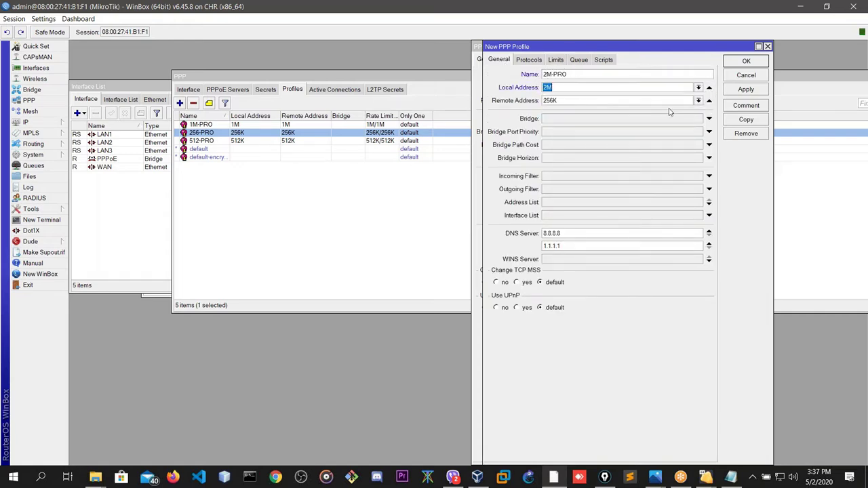
left_click(699, 100)
left_click(657, 111)
left_click(561, 59)
key("Tab")
key("Tab")
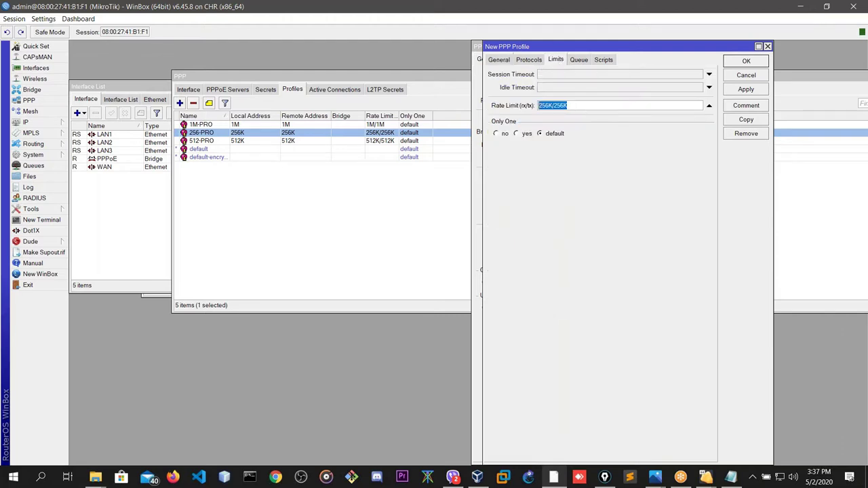
type("2M/2M")
left_click(745, 91)
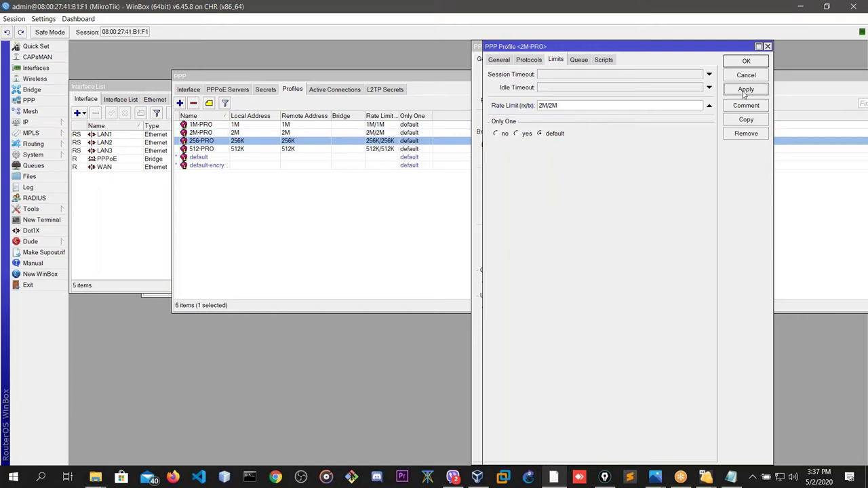
left_click(745, 62)
left_click(711, 62)
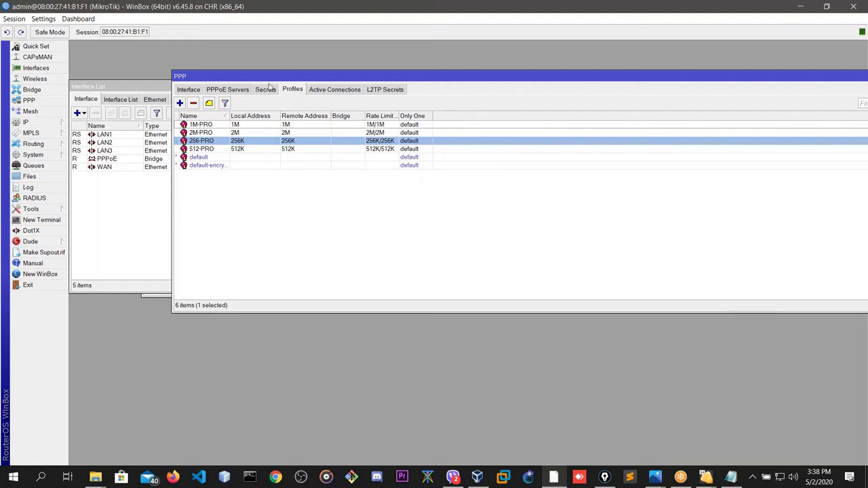
left_click(269, 93)
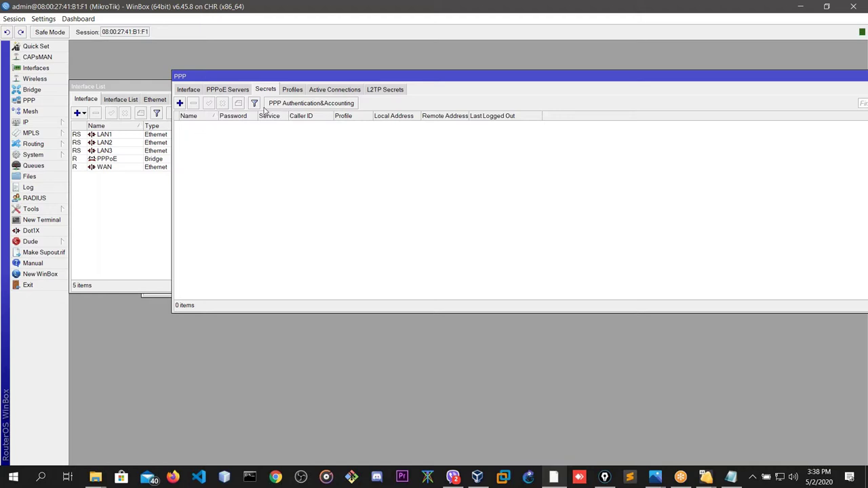
- Review and close PPP Authentication & Accounting, then start a new PPP secret
left_click(317, 106)
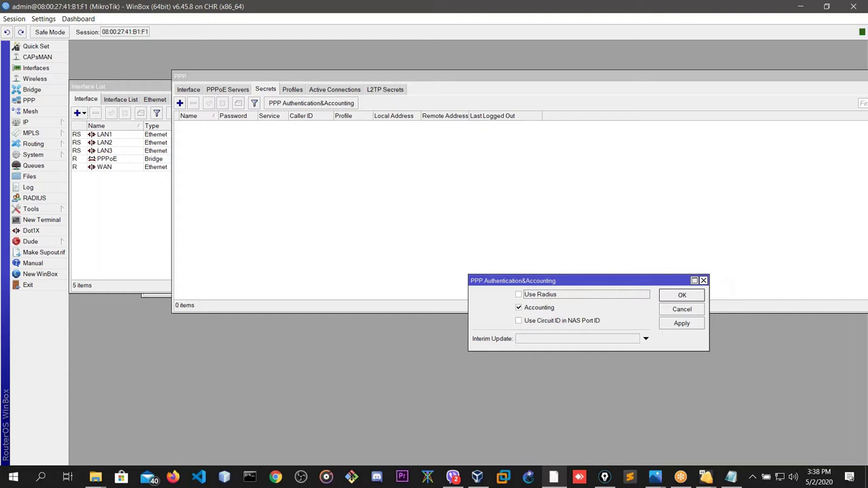
left_click(703, 280)
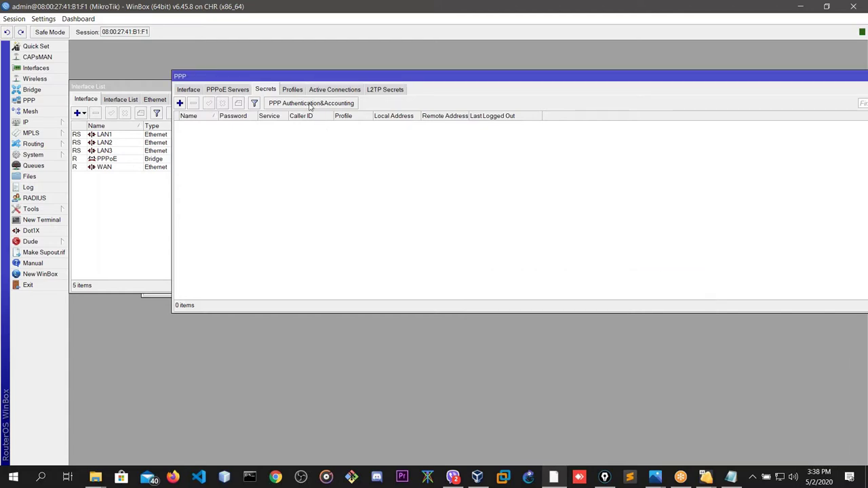
left_click(179, 104)
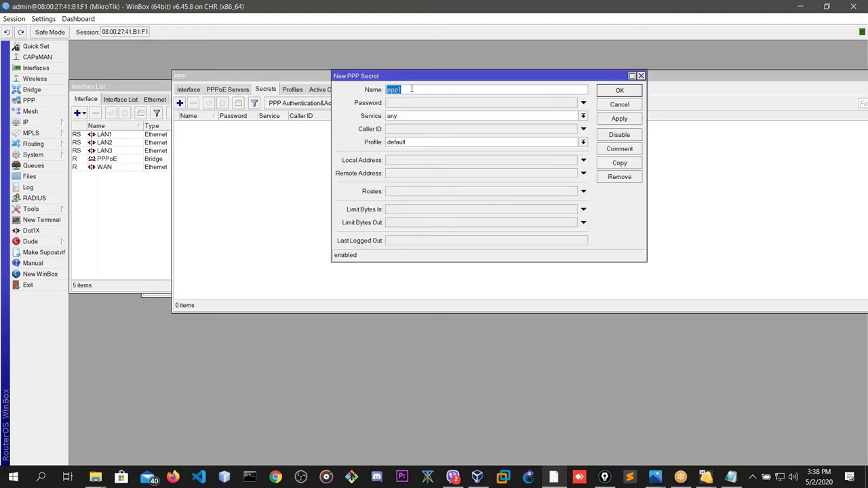
- Save secret login256 with its password, service pppoe and profile 256-PRO, then copy it
type("25")
key("BackSpace")
key("BackSpace")
left_click(415, 101)
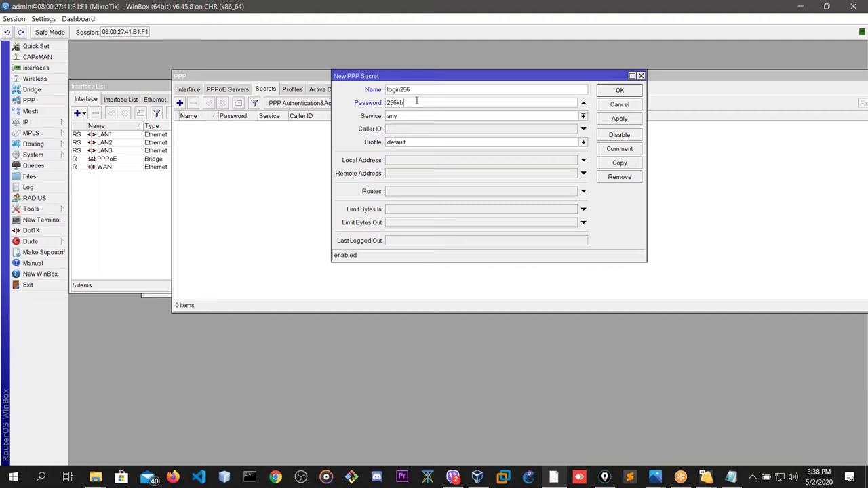
left_click(421, 116)
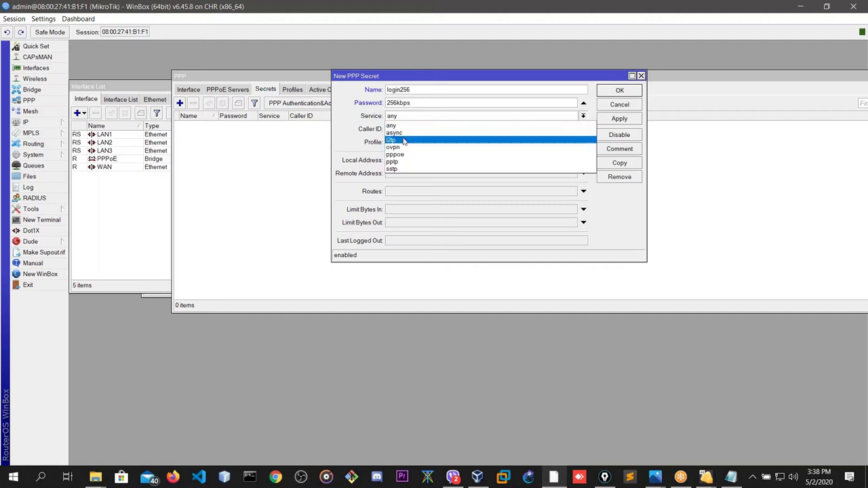
left_click(400, 154)
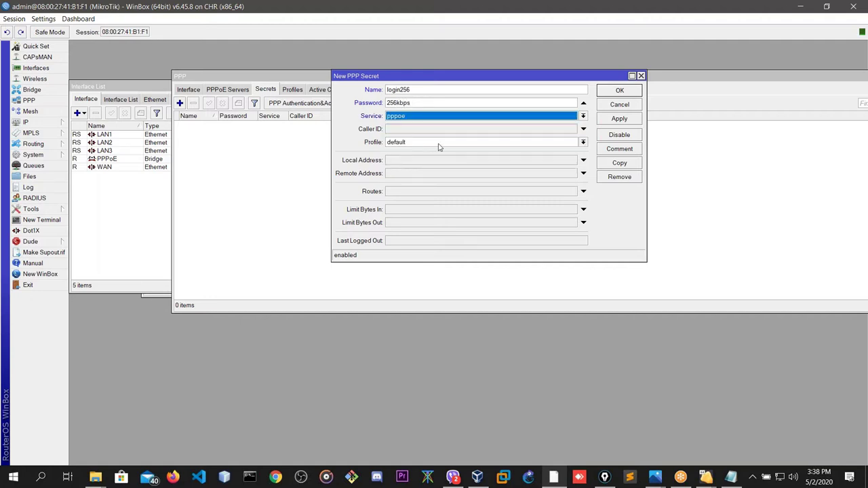
left_click(583, 142)
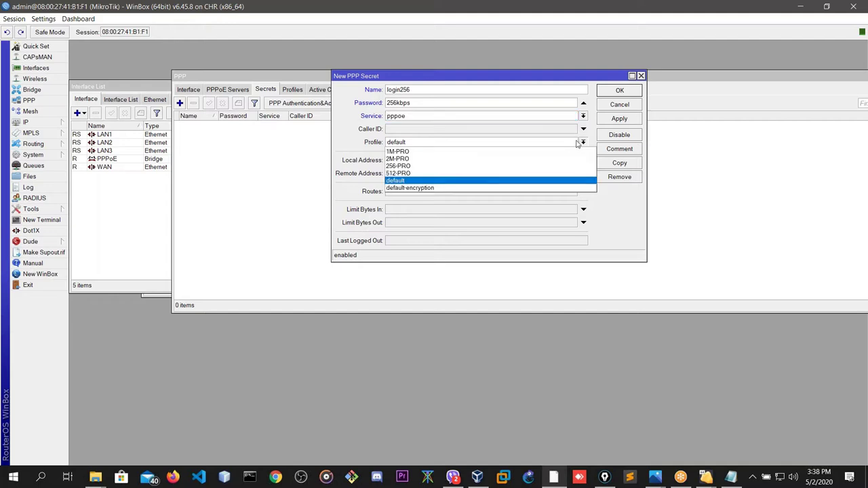
left_click(412, 166)
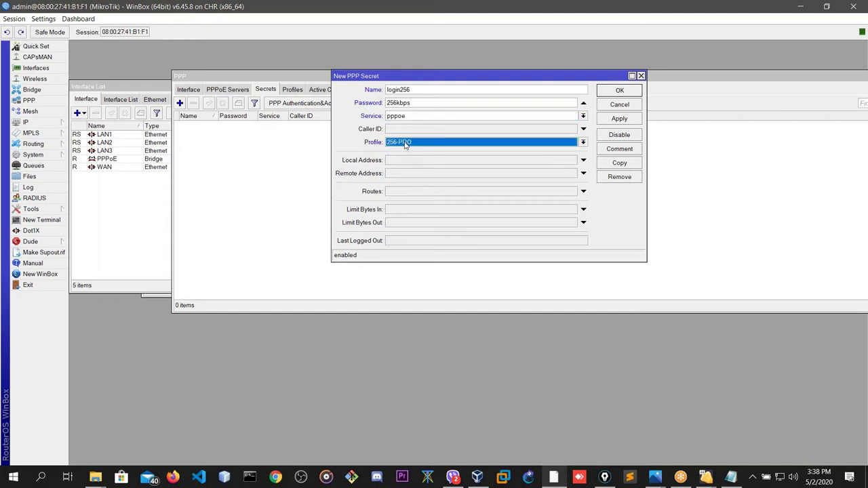
left_click(619, 120)
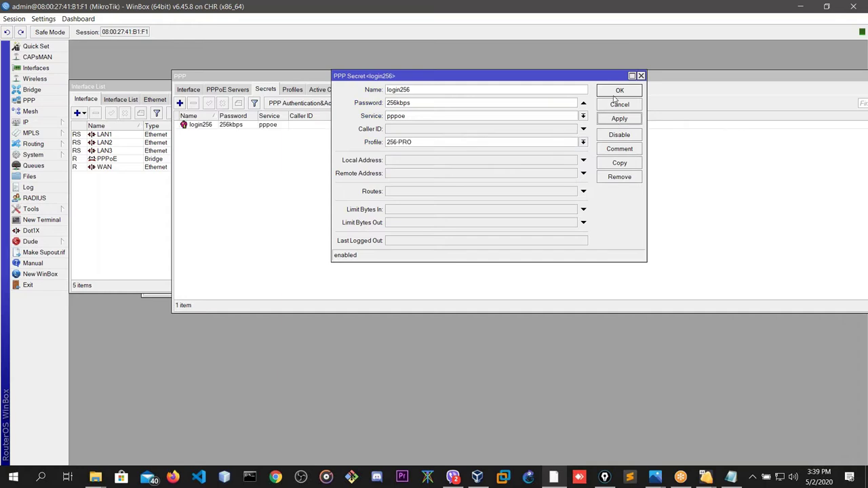
left_click(620, 163)
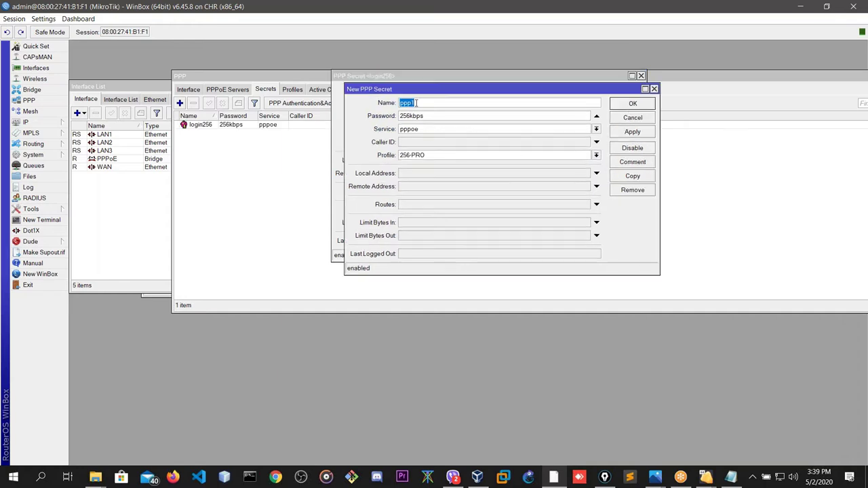
- Create secret login512 with its password and profile 512-PRO
type("lo")
key("Tab")
left_click(475, 155)
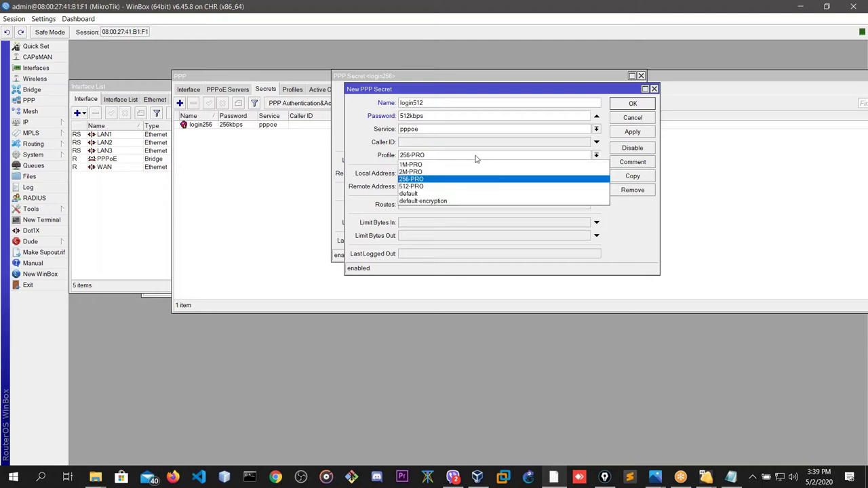
left_click(422, 186)
left_click(633, 131)
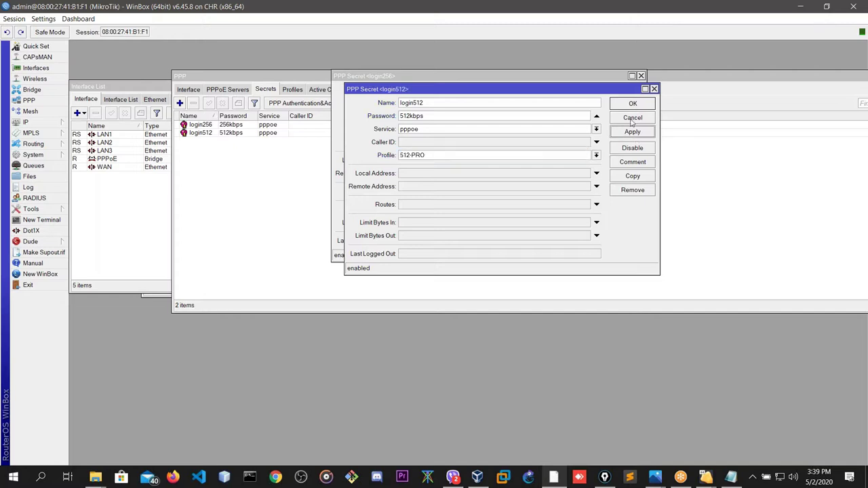
left_click(633, 105)
- Create secret login1 from a copy of login256, with its password and profile 1M-PRO
left_click(619, 163)
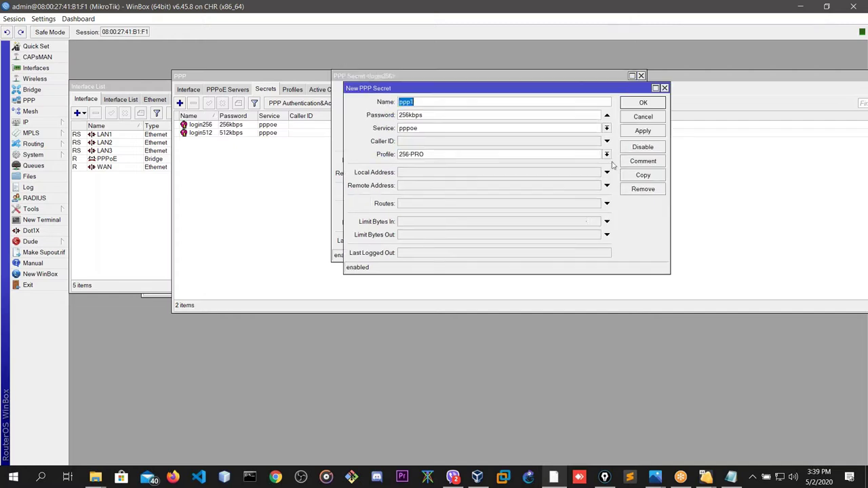
type("login1")
key("Tab")
type("1")
left_click(434, 155)
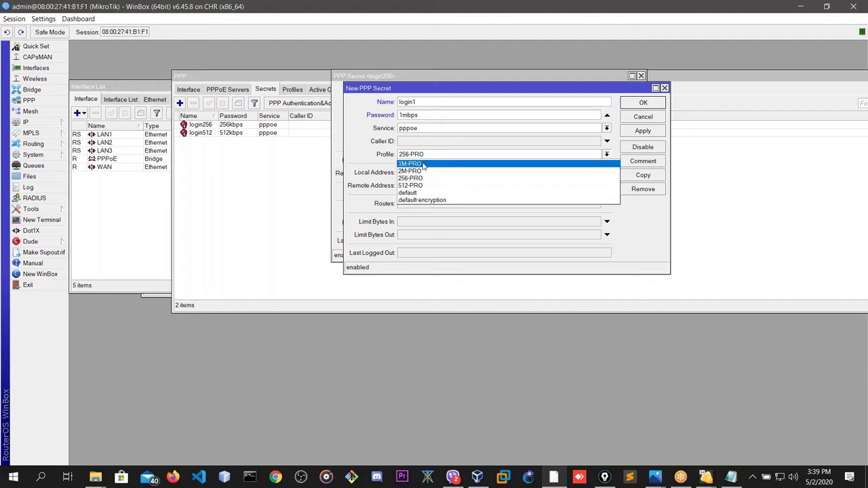
left_click(422, 165)
left_click(658, 132)
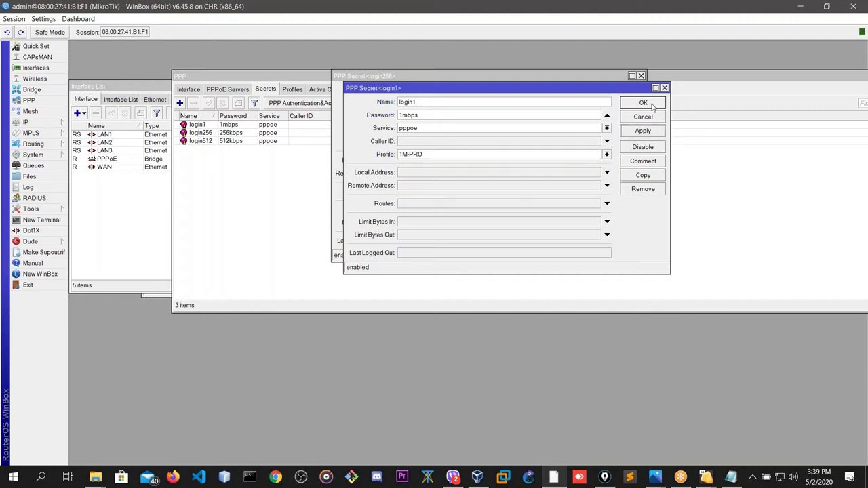
left_click(648, 104)
- Create secret login2 with its password and profile 2M-PRO, then close login256
left_click(621, 163)
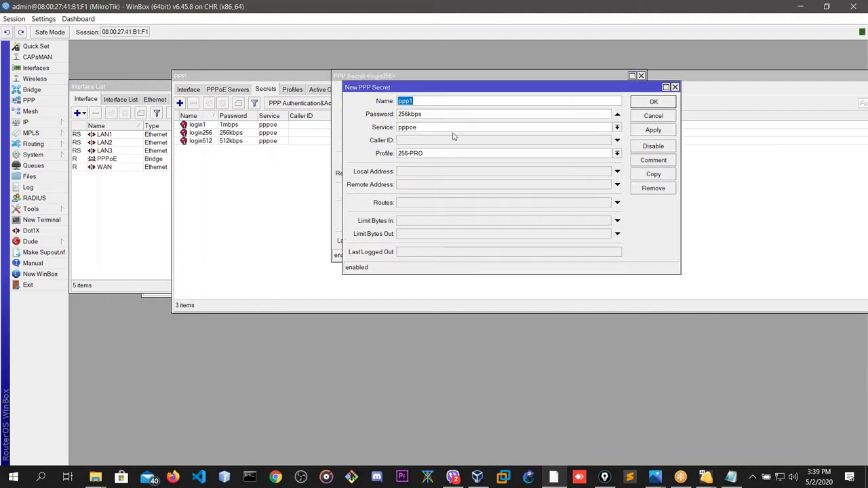
type("login2")
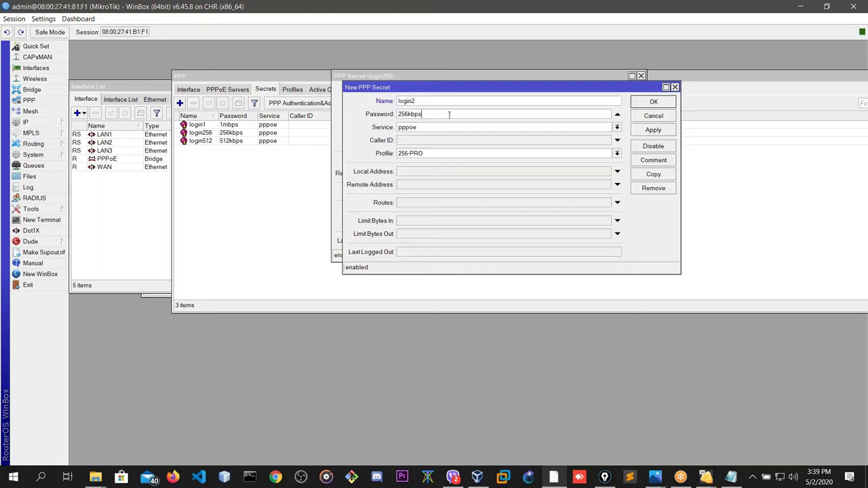
key("ctrl+a")
left_click(441, 154)
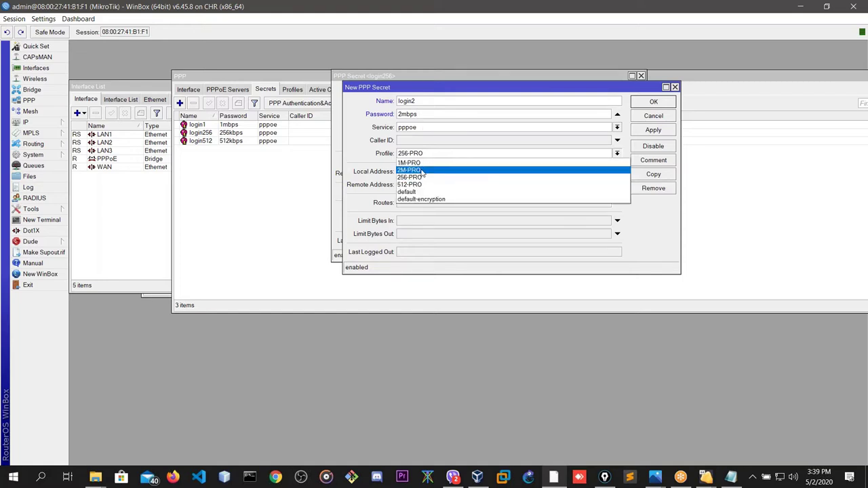
left_click(423, 175)
left_click(654, 102)
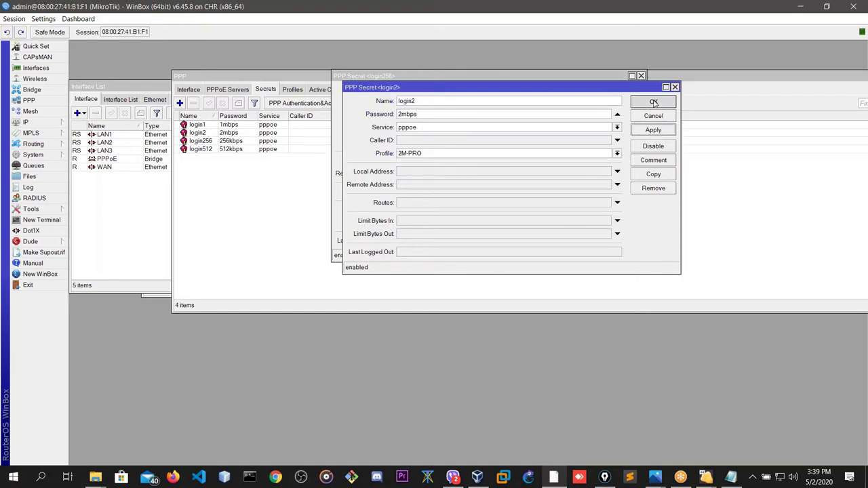
left_click(625, 92)
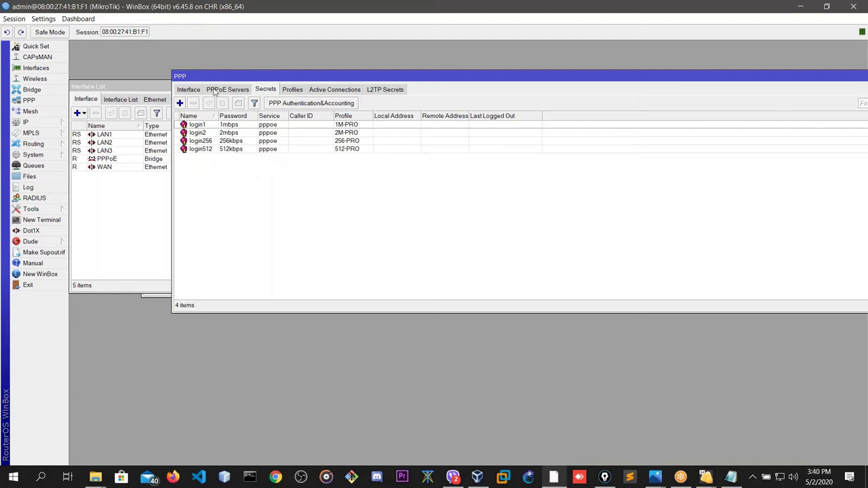
- Start a new entry in the PPPoE Servers list
left_click(216, 91)
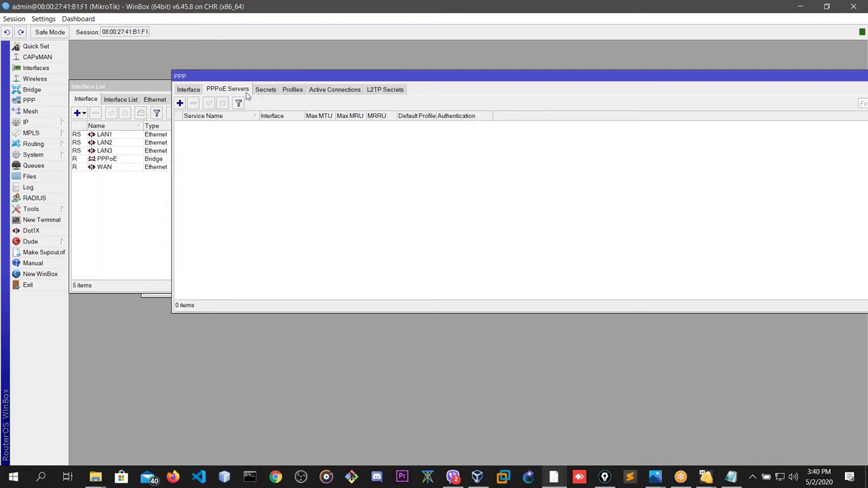
left_click(270, 92)
left_click(230, 90)
left_click(181, 106)
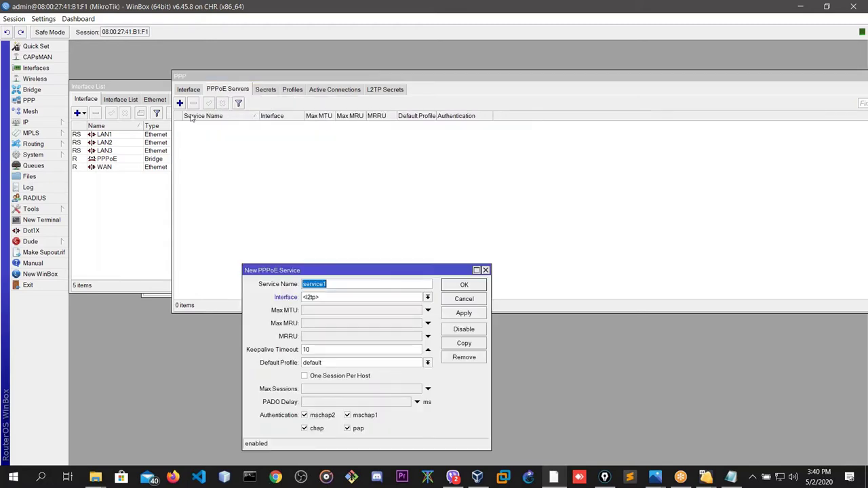
left_click_drag(372, 273, 415, 88)
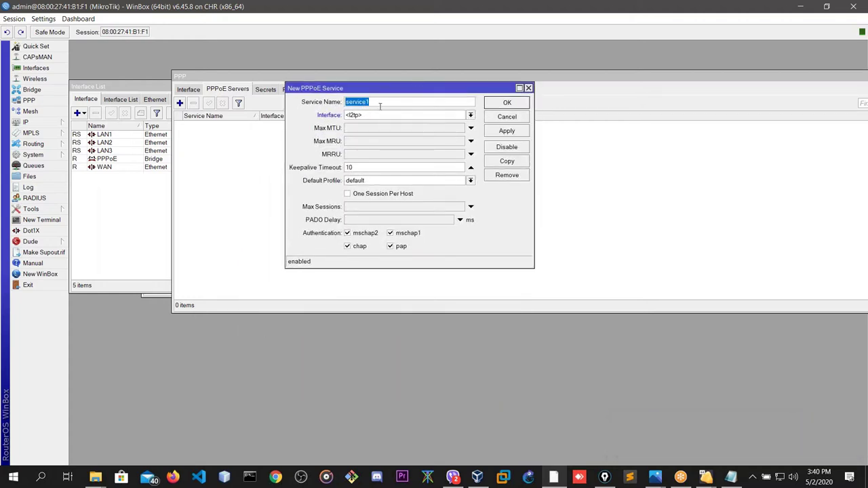
- Name the server 256-ser on the PPPoE bridge with default profile 256-PRO, and save it
type("256-ser")
left_click(382, 116)
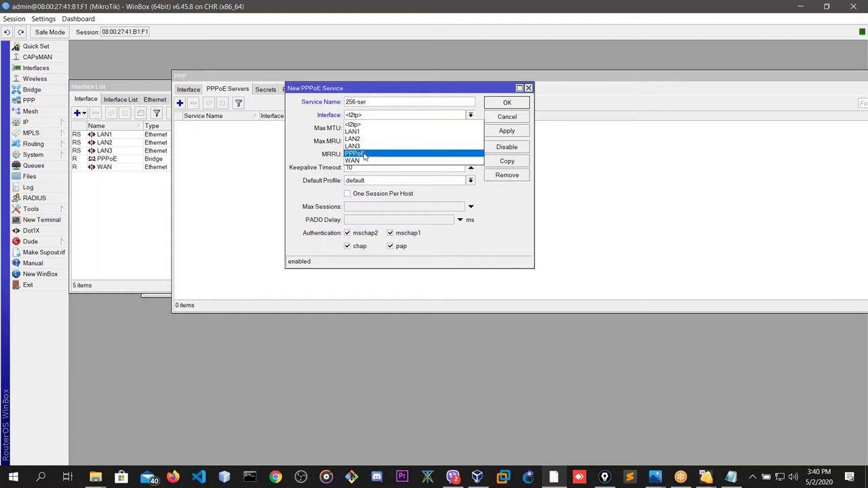
left_click(365, 154)
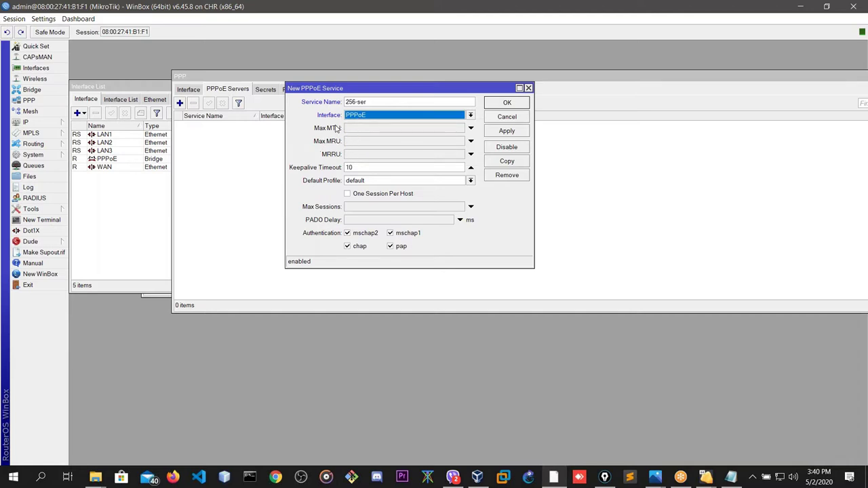
left_click(377, 182)
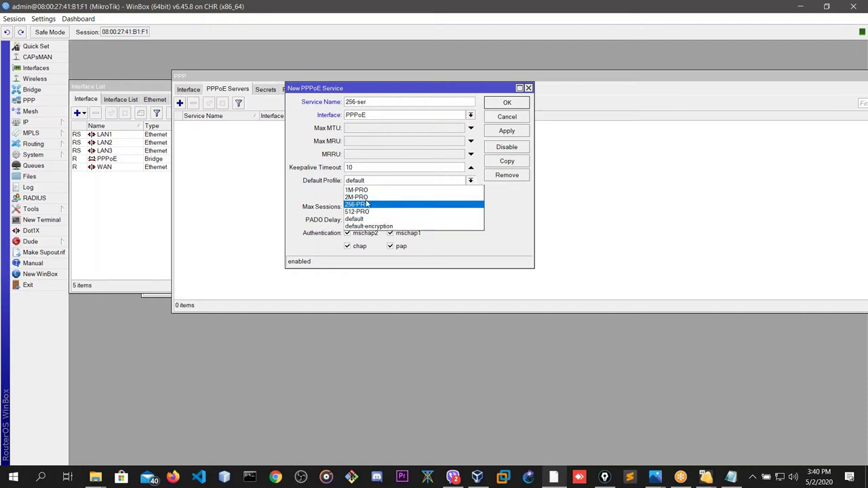
left_click(366, 204)
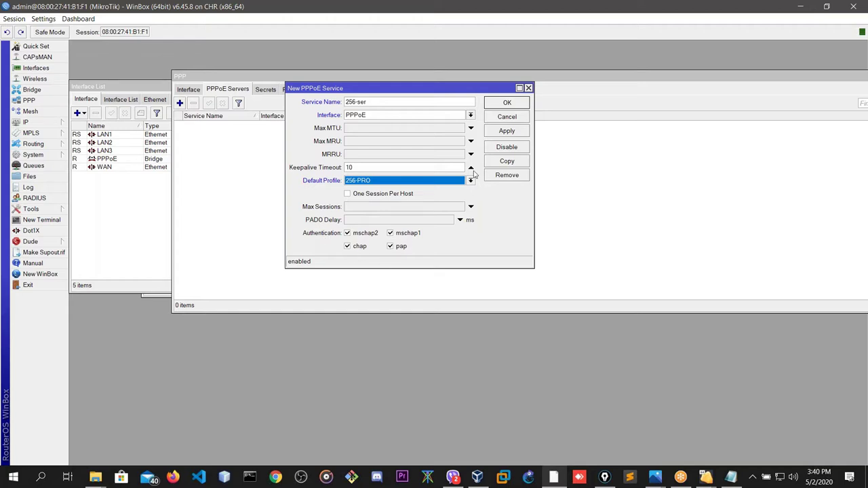
left_click(509, 133)
left_click(507, 105)
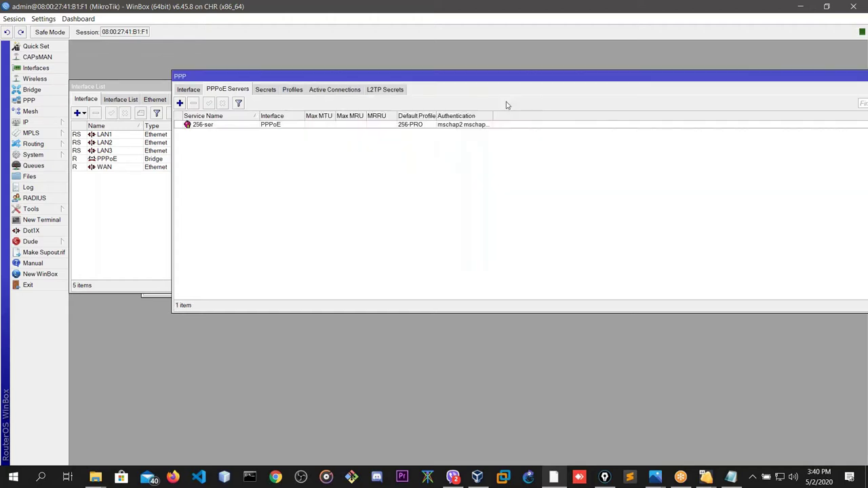
double_click(205, 126)
- Copy 256-ser as 512-ser with default profile 512-PRO
left_click(634, 173)
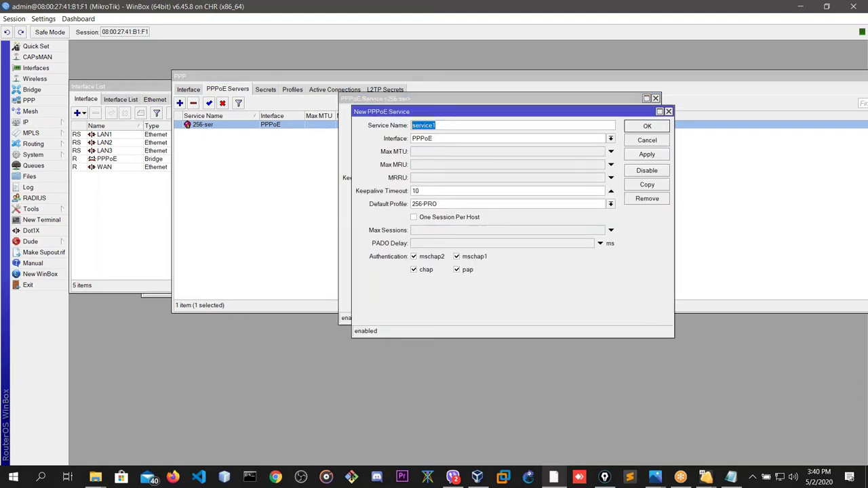
type("512-ser")
left_click(446, 206)
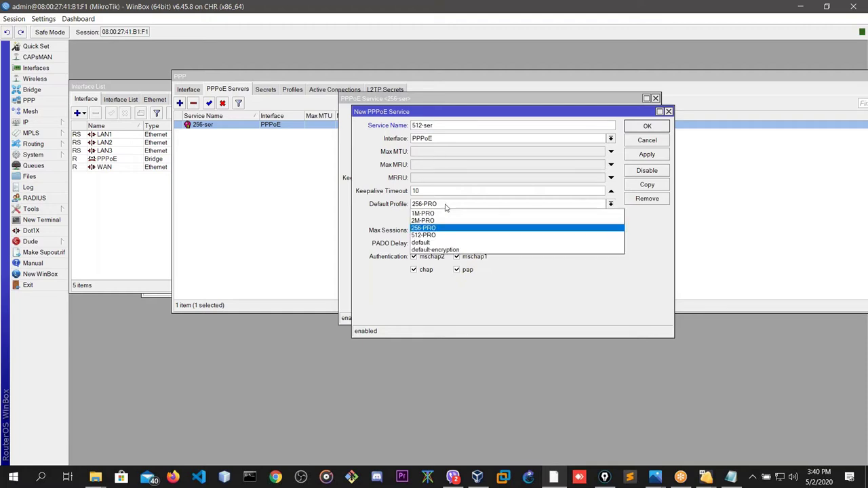
left_click(435, 232)
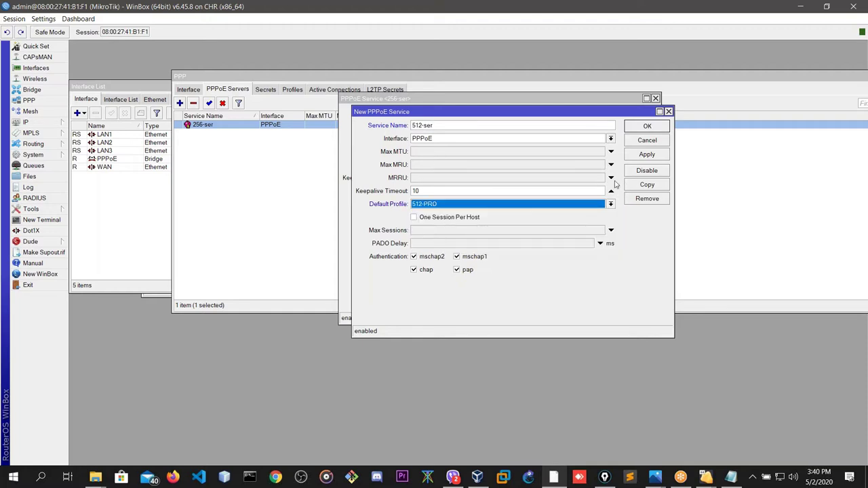
left_click(647, 154)
- Copy 256-ser as 1-ser with default profile 1M-PRO
left_click(634, 172)
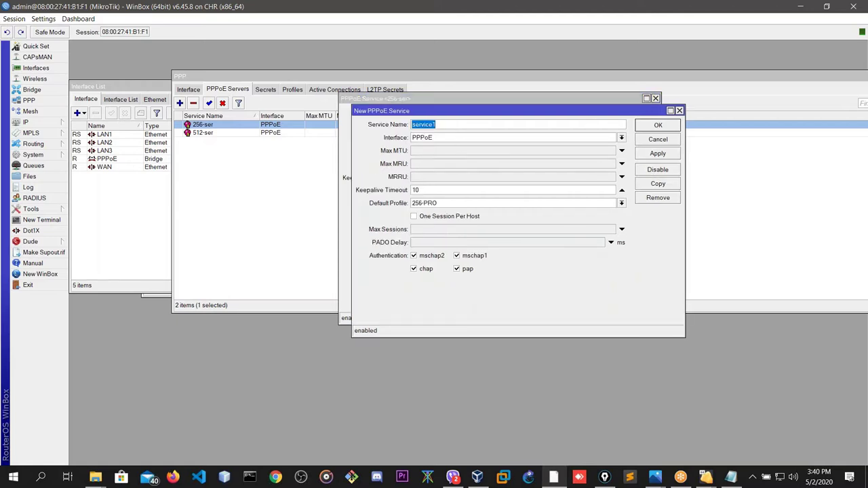
type("1-ser")
left_click(442, 204)
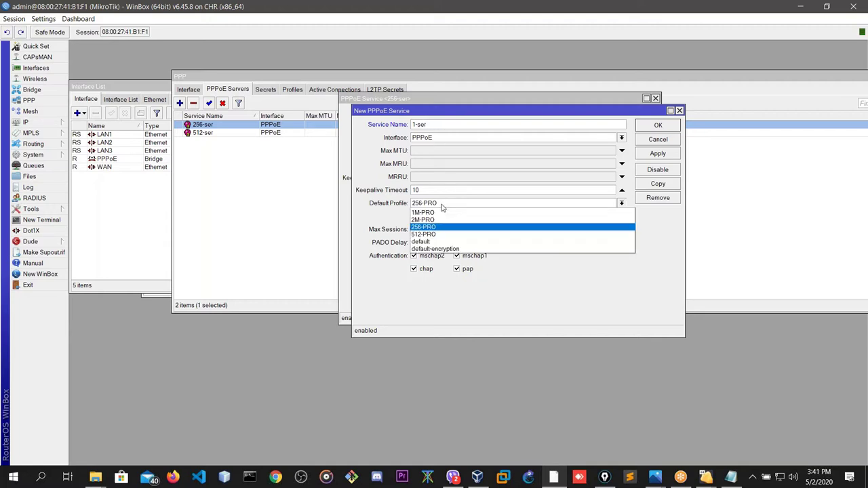
left_click(435, 217)
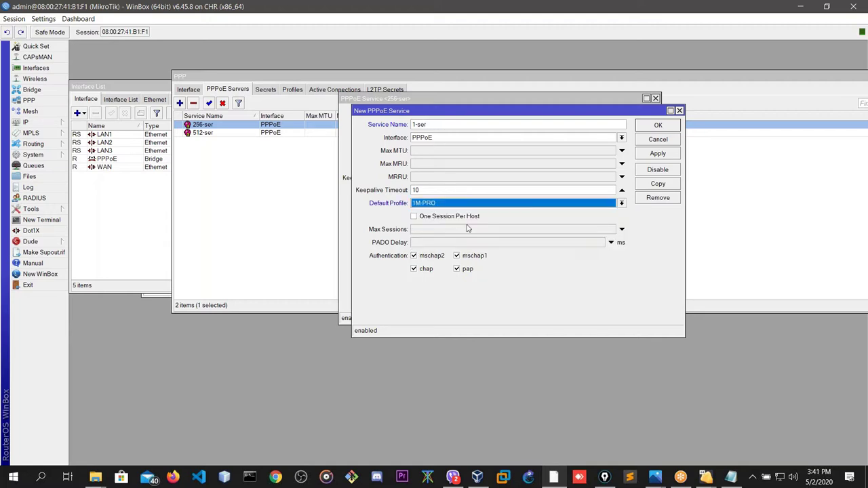
left_click(658, 154)
left_click(662, 127)
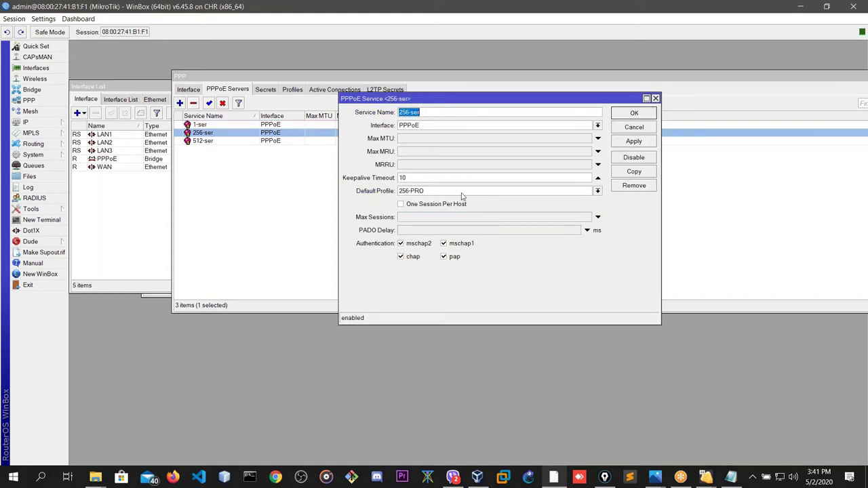
- Add 2-ser with default profile 2M-PRO, close 256-ser, and show the PPP Profiles list
left_click(635, 175)
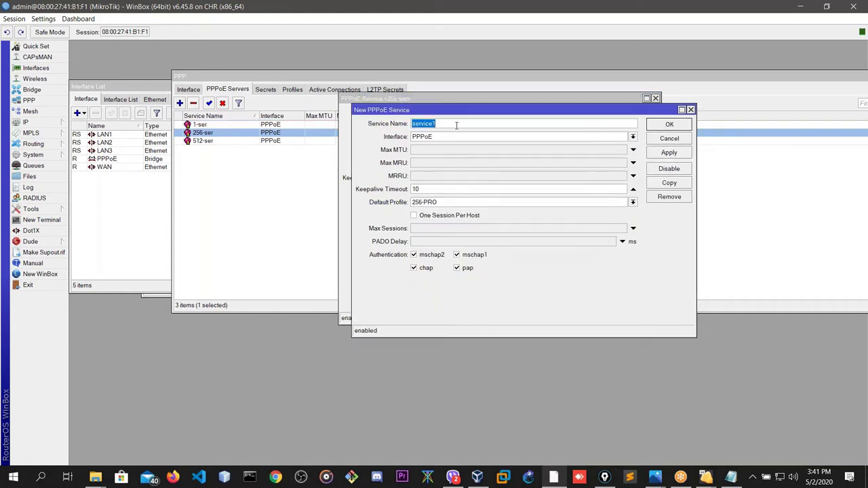
type("2-ser")
left_click(452, 204)
left_click(440, 219)
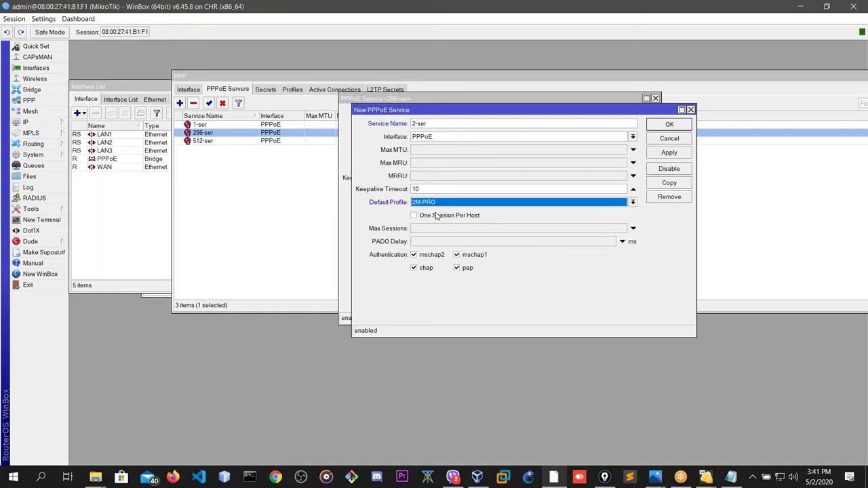
left_click(670, 152)
left_click(670, 124)
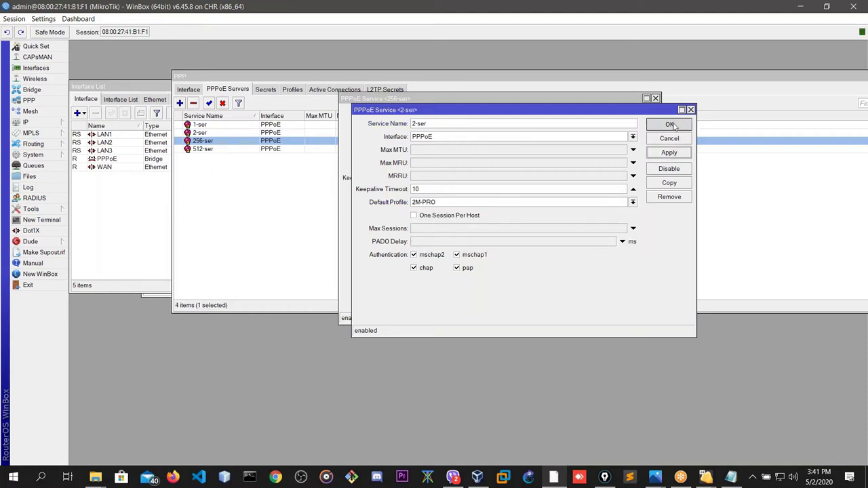
left_click(634, 114)
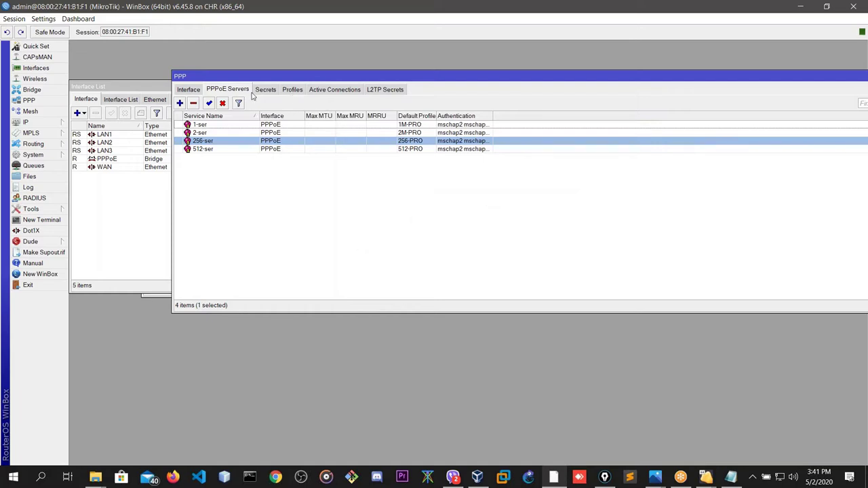
left_click(293, 90)
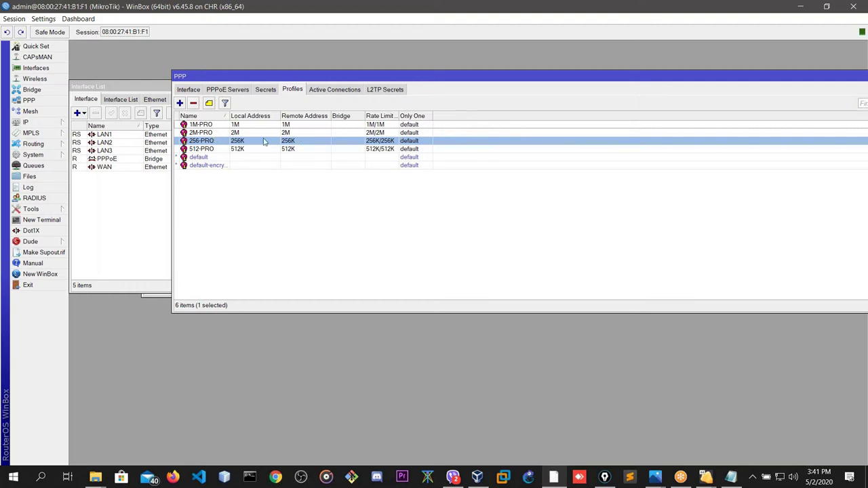
- Check the secrets and the four PPPoE services (1-ser, 2-ser, 256-ser, 512-ser), then view PPP interfaces
left_click(265, 90)
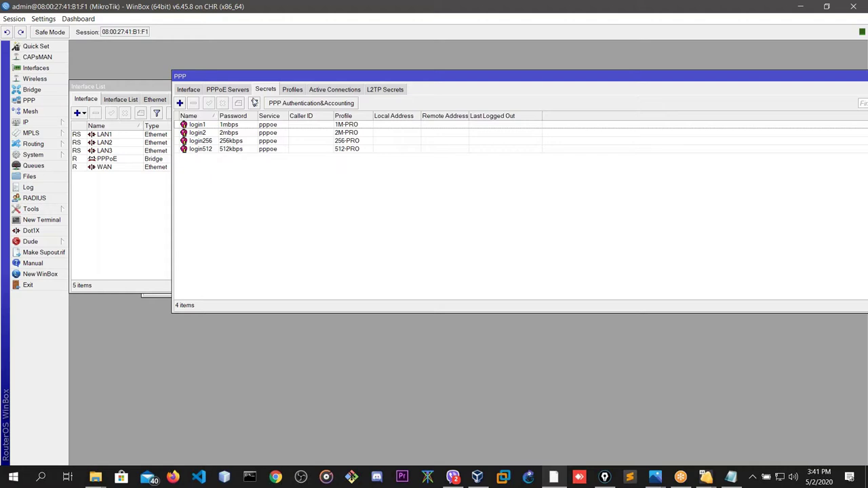
left_click(236, 91)
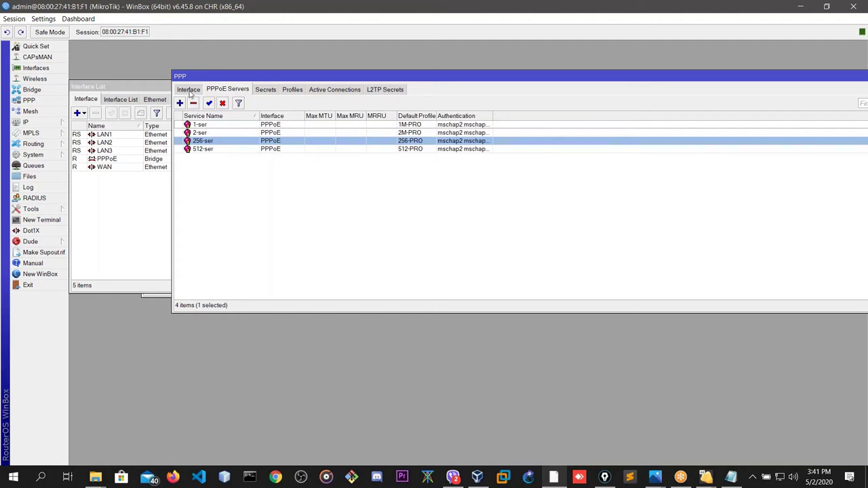
left_click(188, 90)
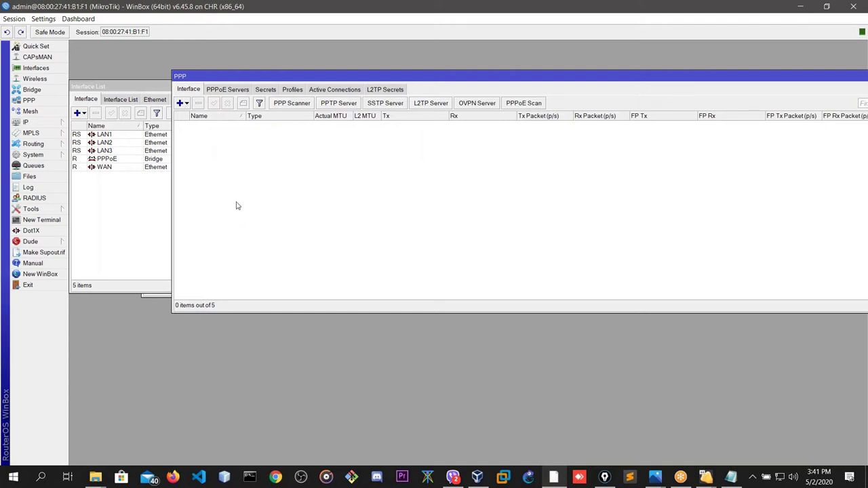
- Add a PPPoE Server Binding named pppoe-in1 and bring the Interface List forward
left_click(181, 105)
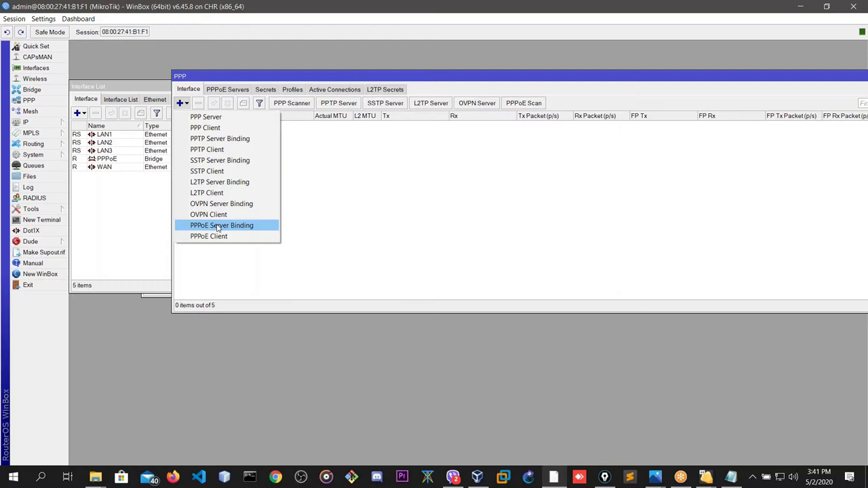
left_click(217, 226)
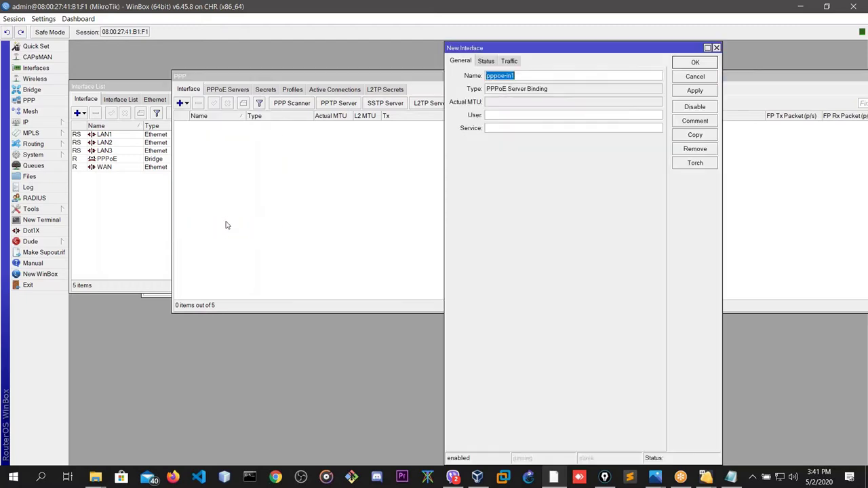
left_click(535, 75)
left_click(486, 61)
left_click(509, 61)
left_click(461, 61)
left_click(693, 93)
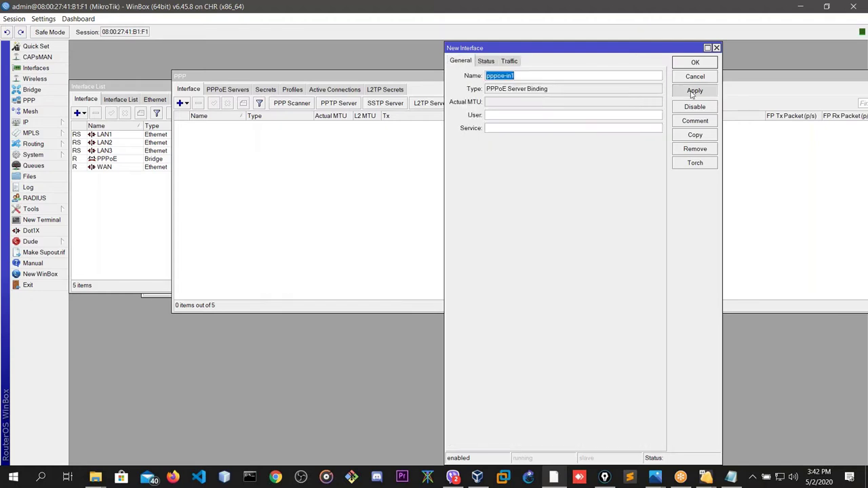
left_click(695, 63)
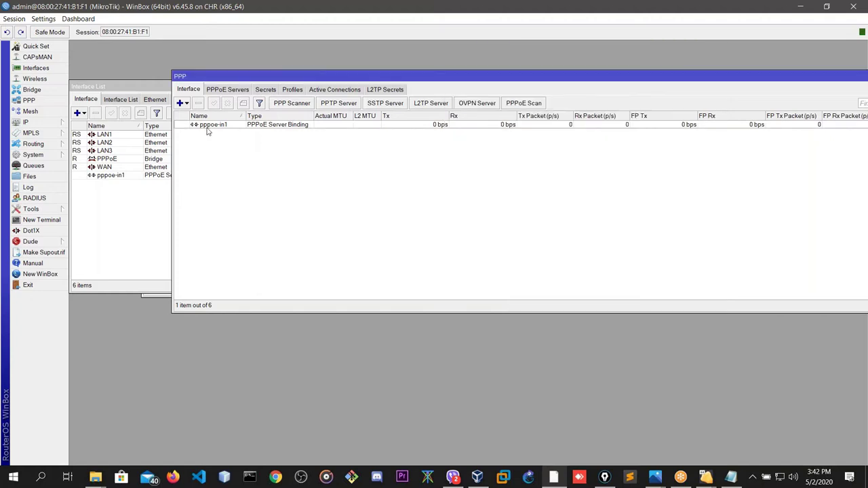
left_click(120, 204)
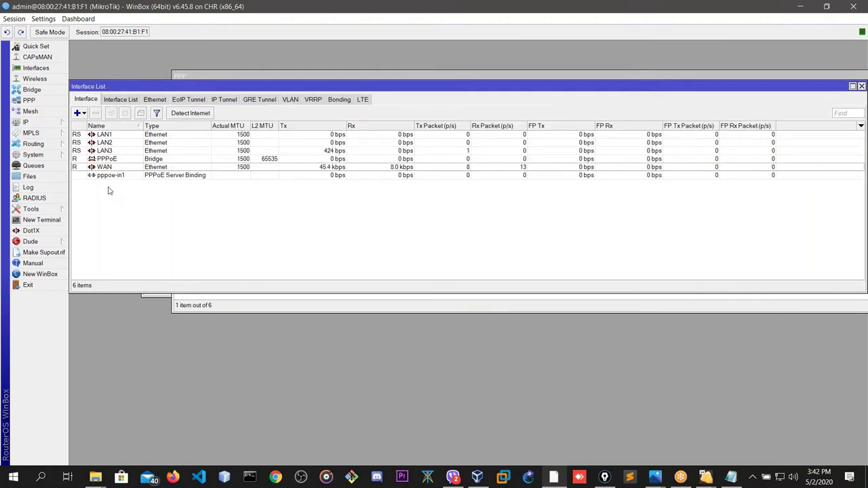
- Select pppoe-in1 in the Interface List, then switch to the VirtualBox Manager
left_click(199, 177)
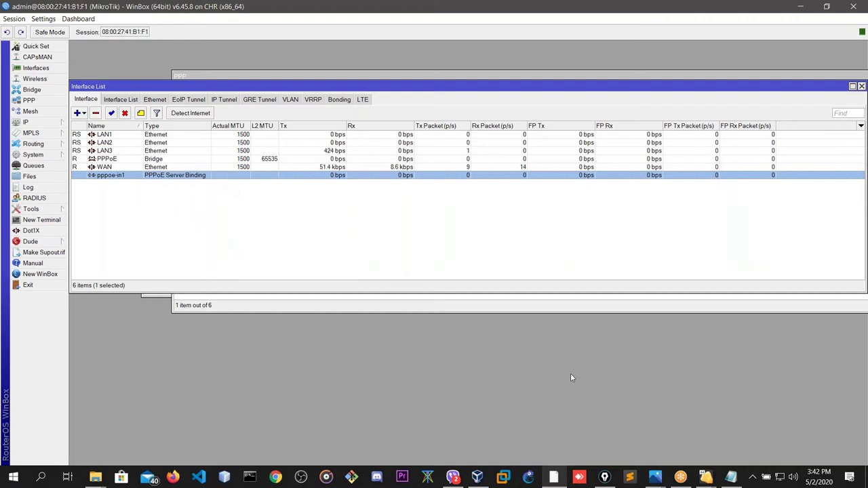
left_click(707, 478)
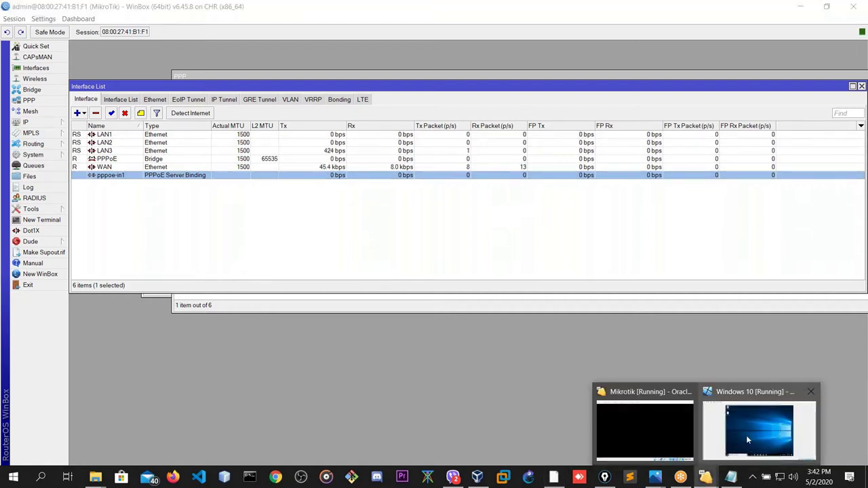
mouse_move(747, 435)
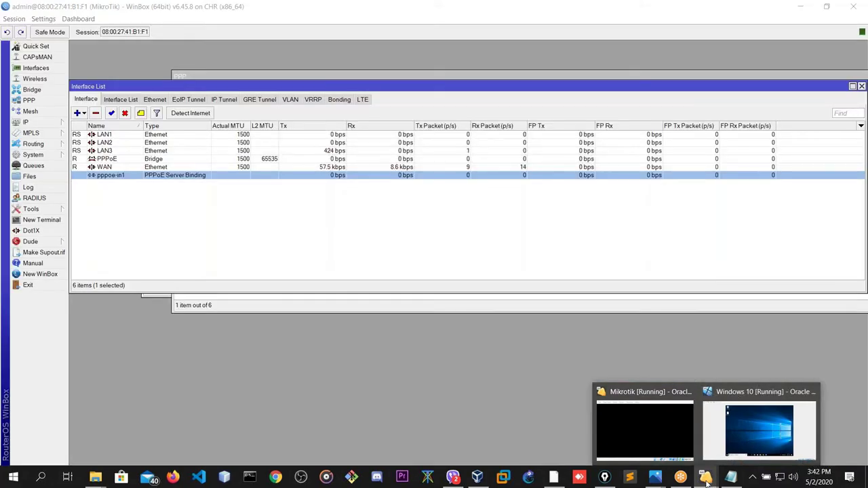
left_click(477, 478)
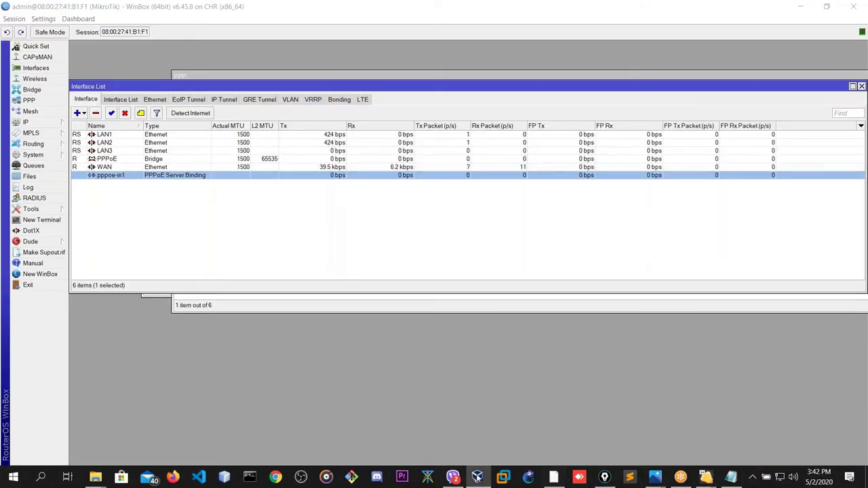
- Check the Mikrotik VM's four network adapters, including Adapter 4 on LAN3
right_click(114, 73)
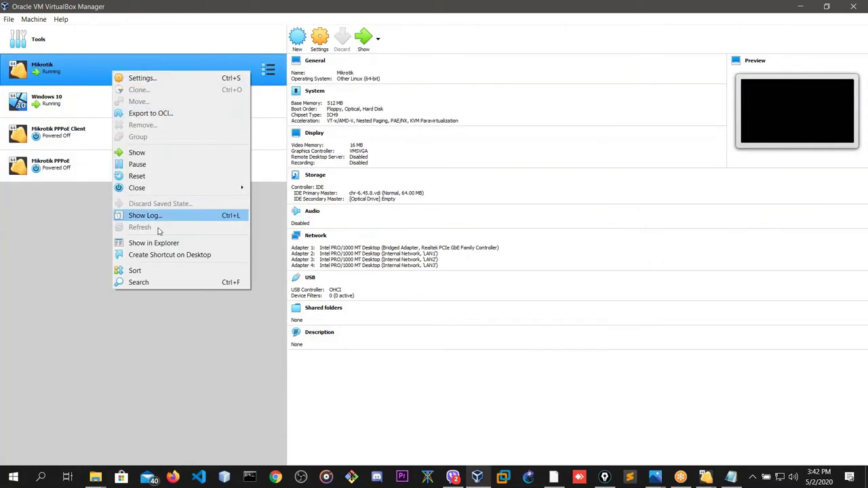
left_click(163, 80)
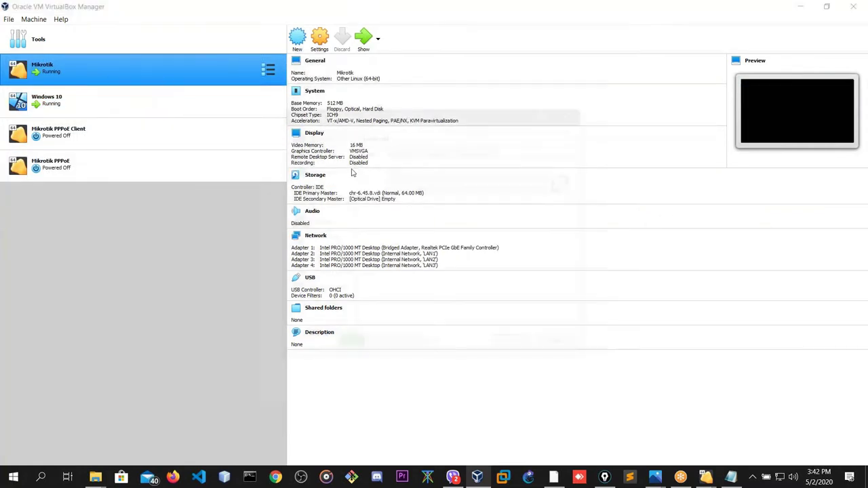
left_click(327, 223)
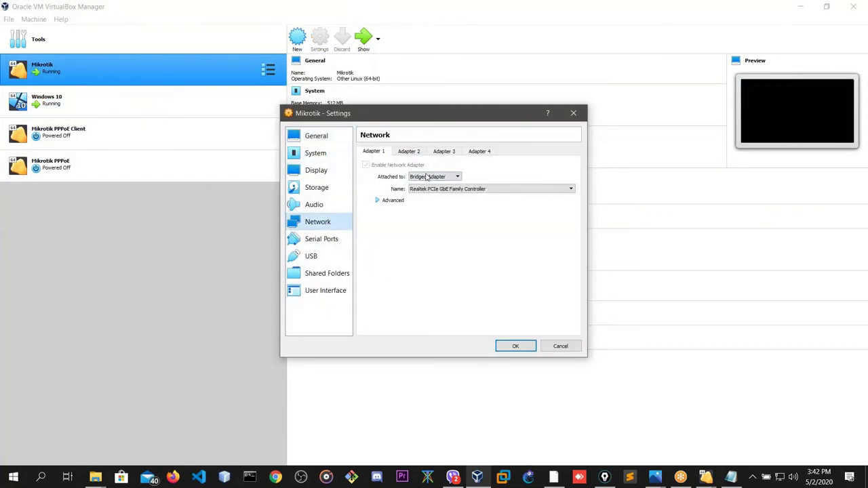
left_click(409, 152)
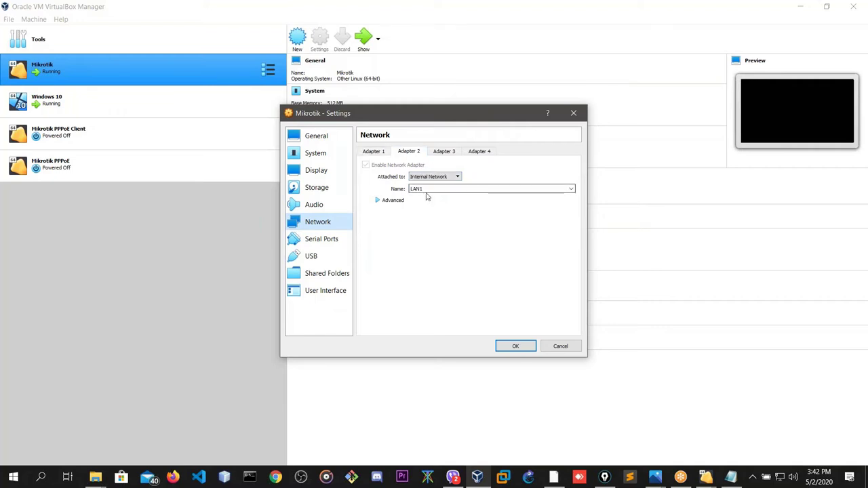
left_click(445, 152)
left_click(479, 152)
left_click(582, 113)
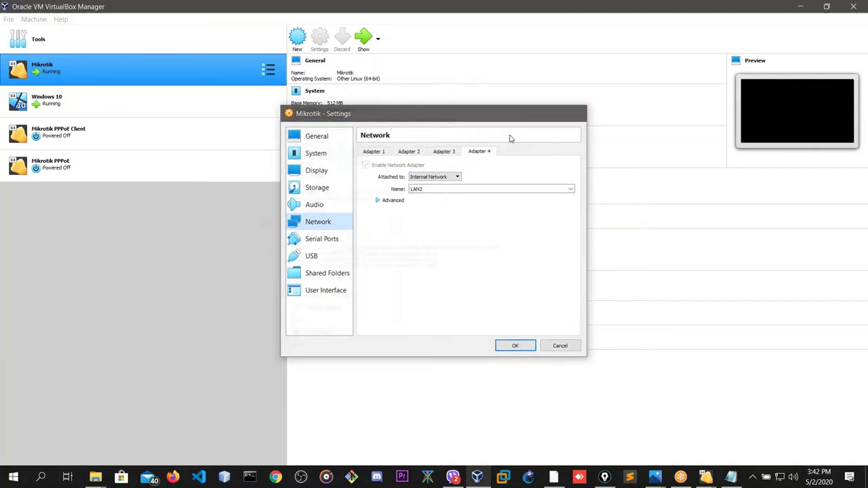
- Confirm the Windows 10 VM's first adapter is on internal network LAN1, then switch to that VM
left_click(155, 104)
right_click(155, 103)
left_click(188, 111)
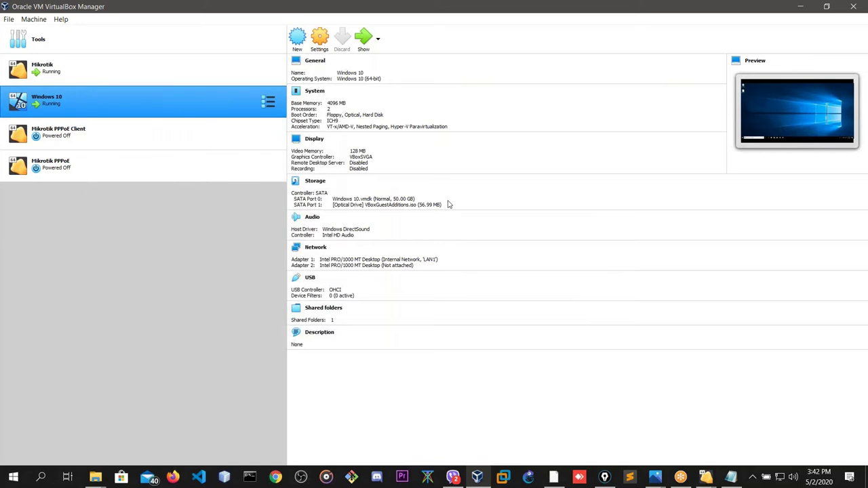
left_click(318, 222)
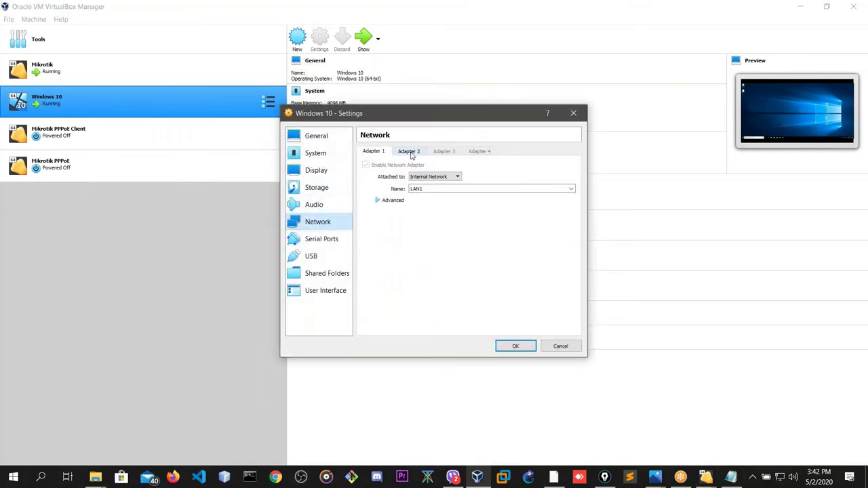
left_click(409, 151)
left_click(374, 152)
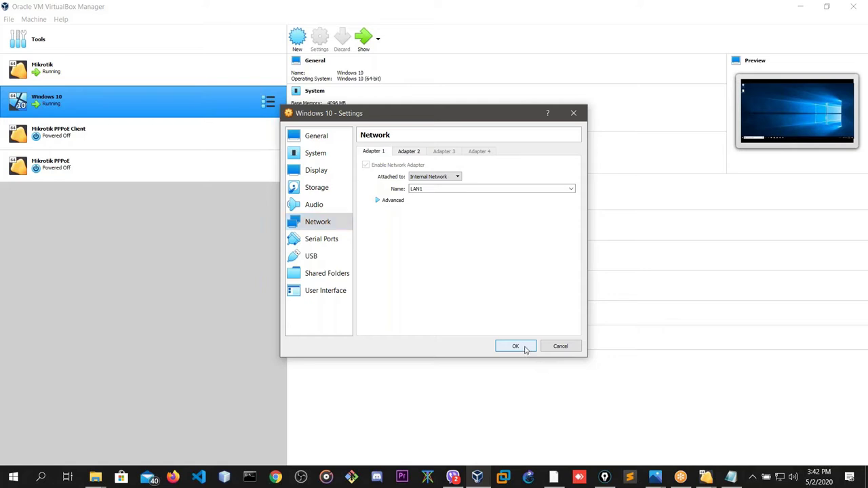
left_click(526, 347)
mouse_move(708, 477)
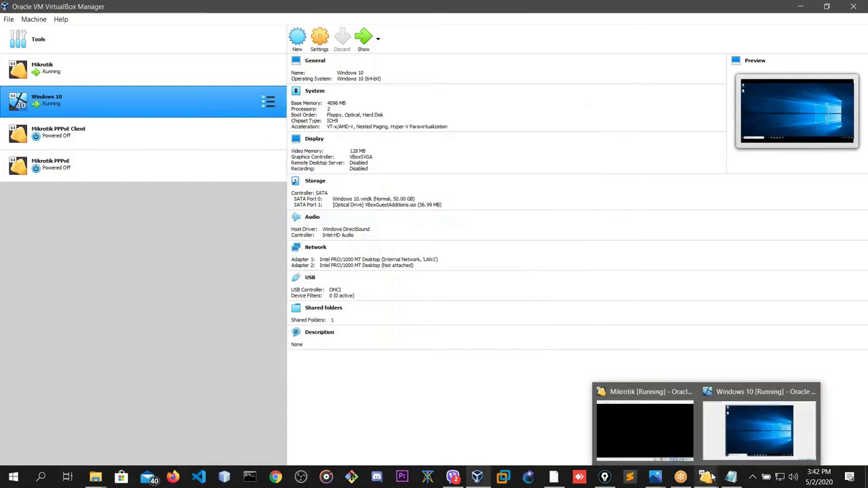
left_click(754, 428)
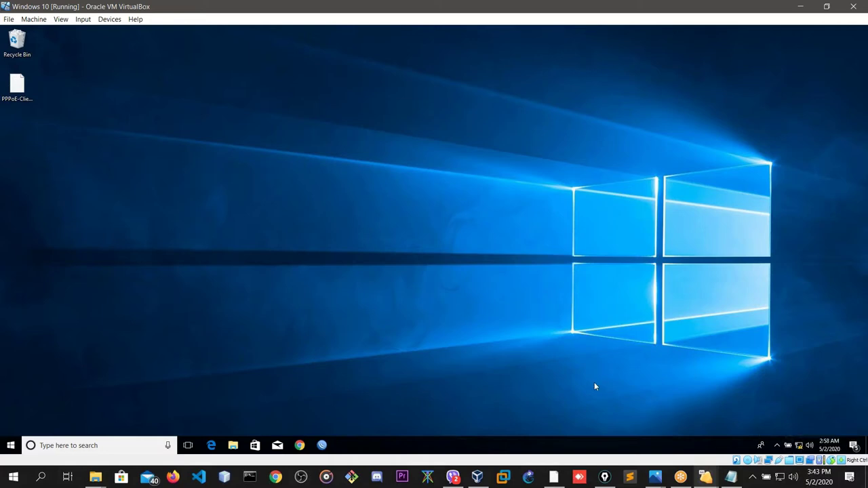
- Run ipconfig in cmd, copy the 169.254.16.113 IPv4 address, and close the window
key("super+r")
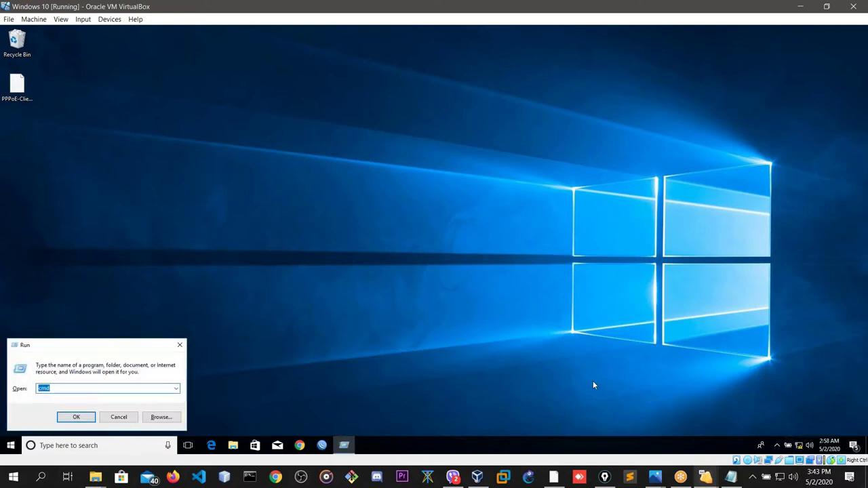
key("Return")
type("ipconf")
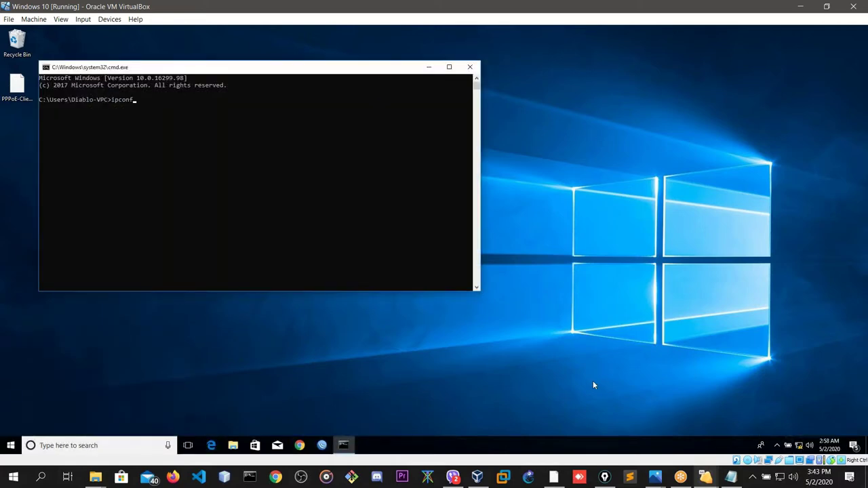
type("ig")
key("Return")
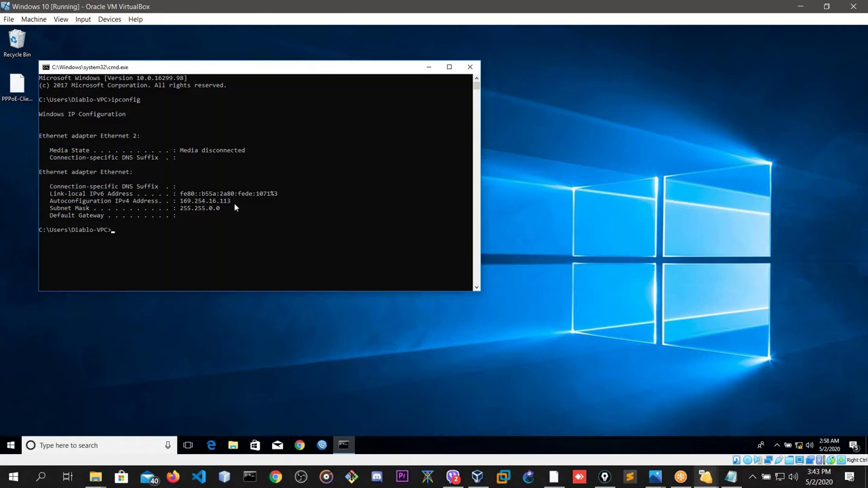
left_click_drag(234, 203, 178, 204)
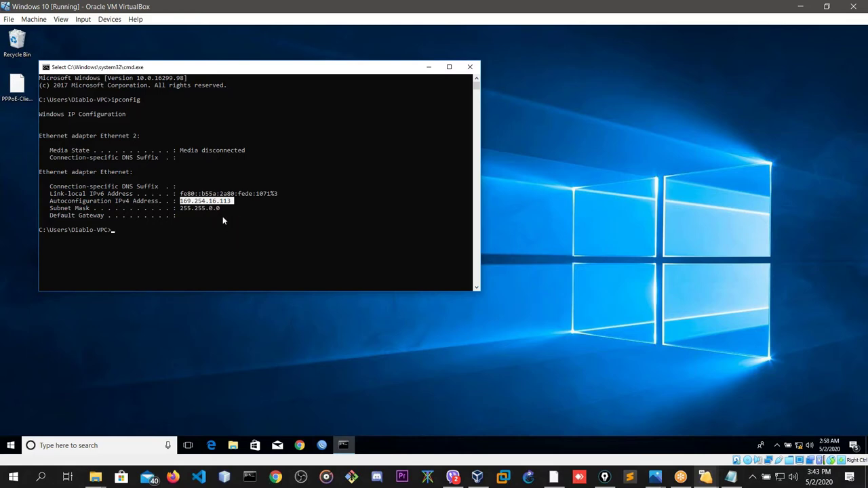
right_click(271, 241)
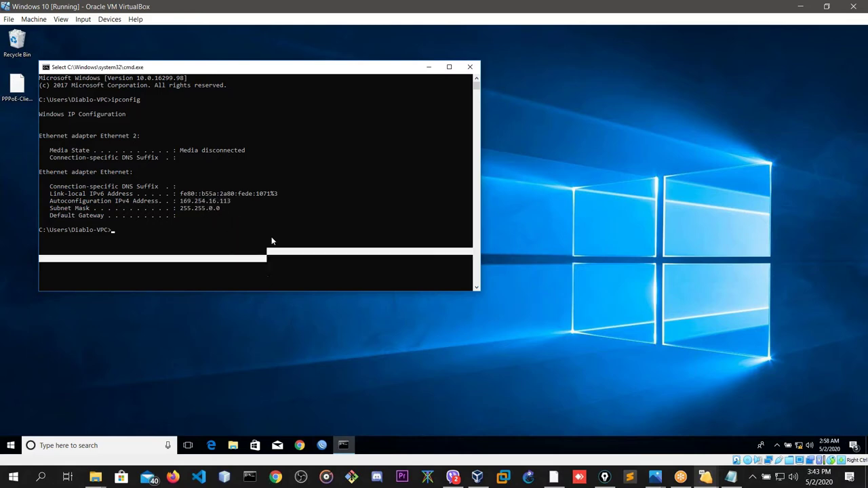
left_click(496, 228)
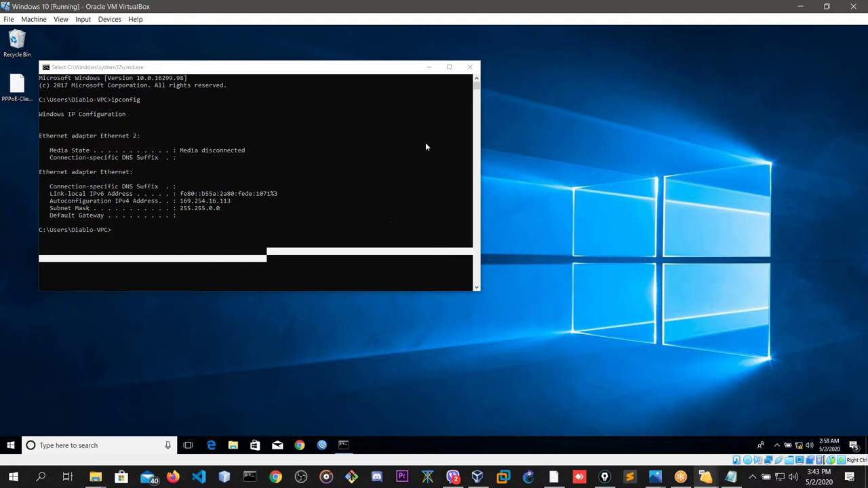
left_click(471, 67)
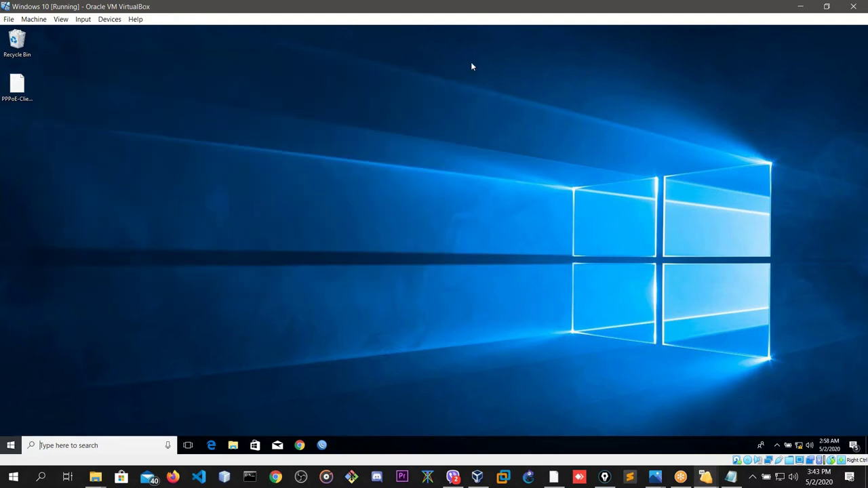
- Open the Dial-up settings page through Windows search and maximize it
key("super")
type("dial")
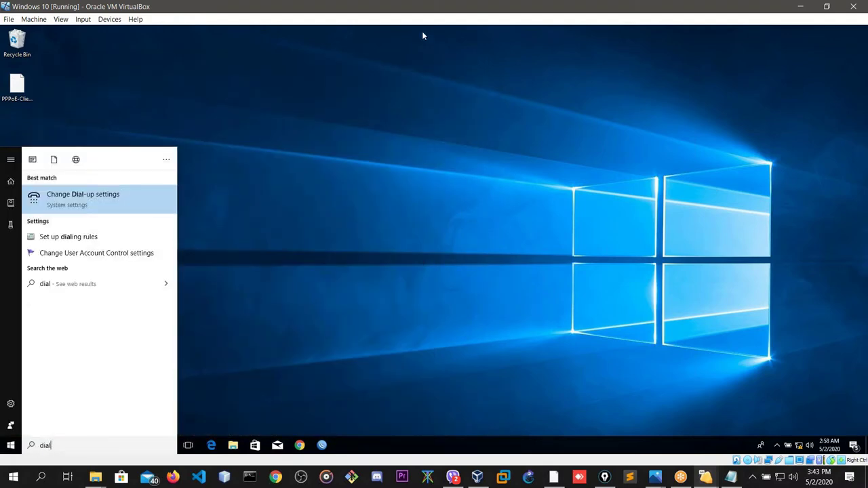
key("Return")
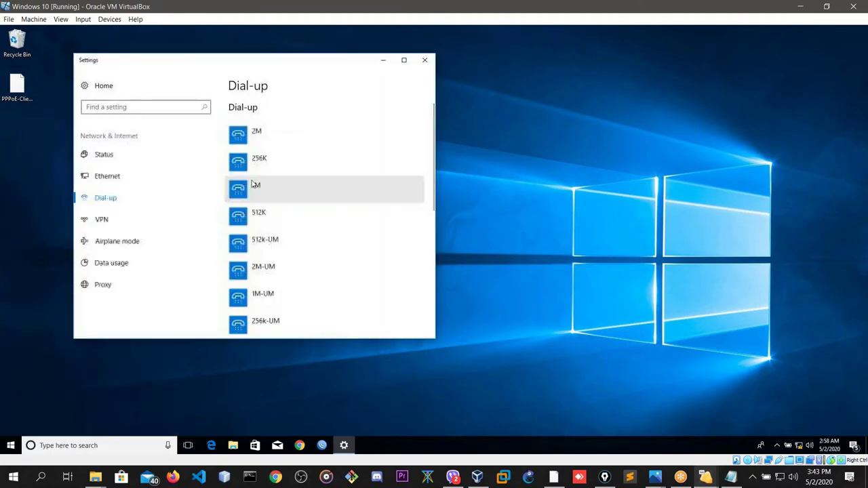
left_click(407, 60)
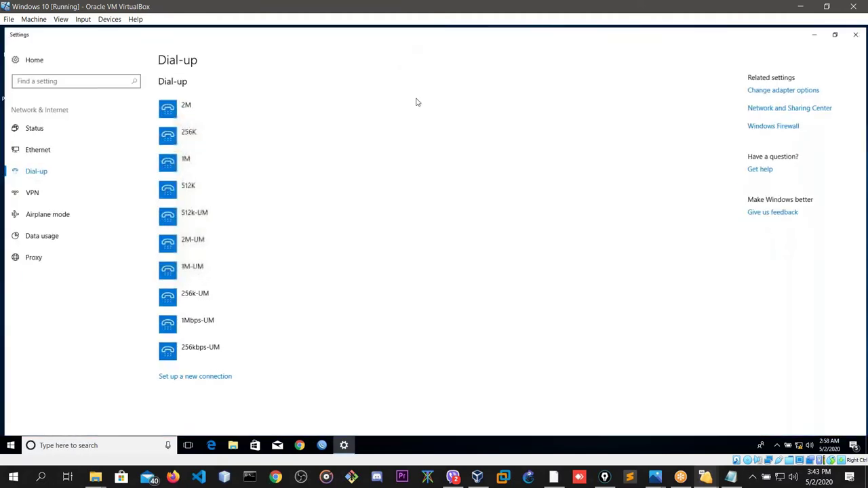
- Remove the 2M, 256K, 1M and 512K dial-up connections
left_click(227, 104)
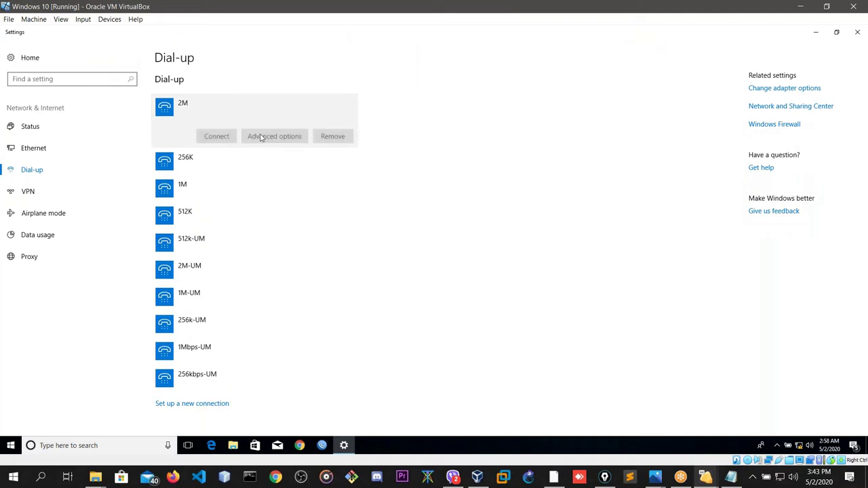
left_click(329, 139)
left_click(397, 122)
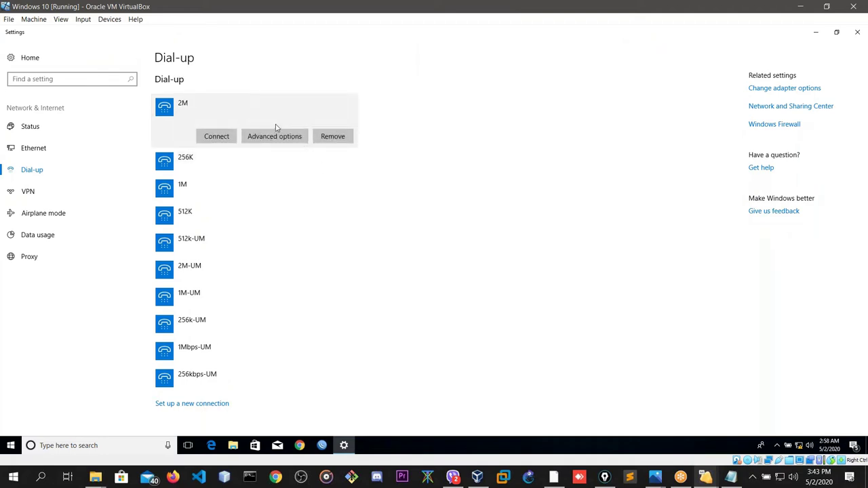
left_click(293, 103)
left_click(339, 137)
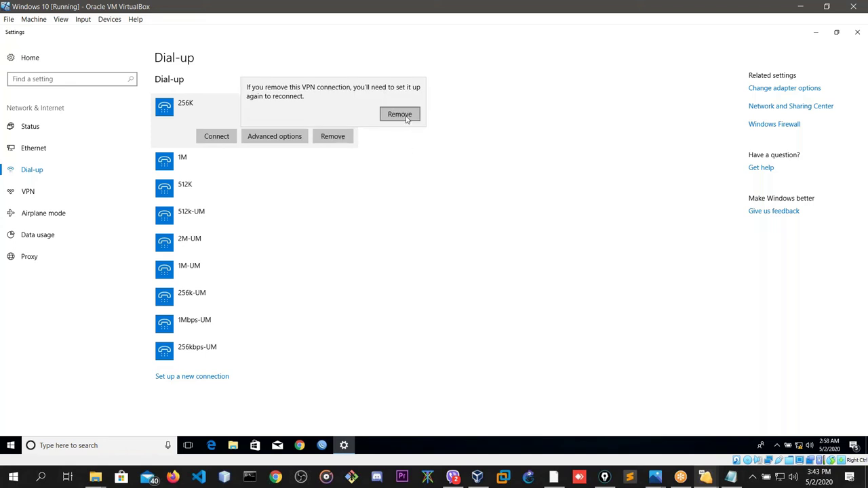
left_click(400, 117)
left_click(292, 112)
left_click(343, 138)
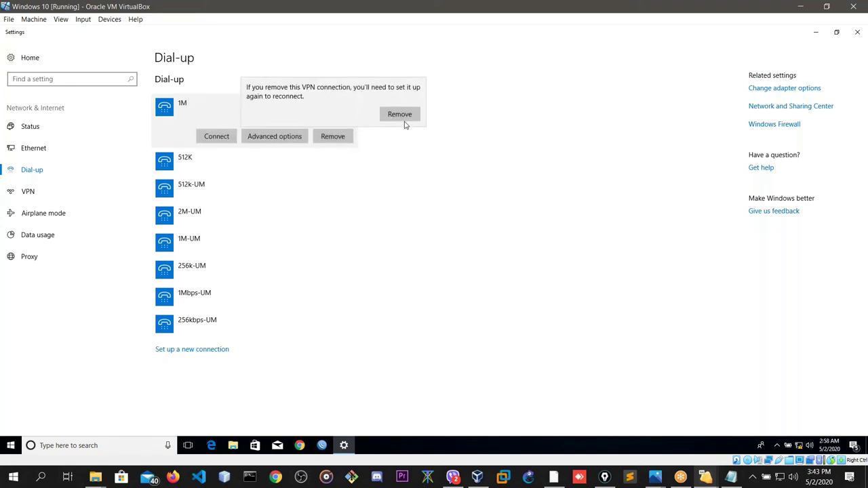
left_click(402, 116)
left_click(305, 116)
left_click(343, 138)
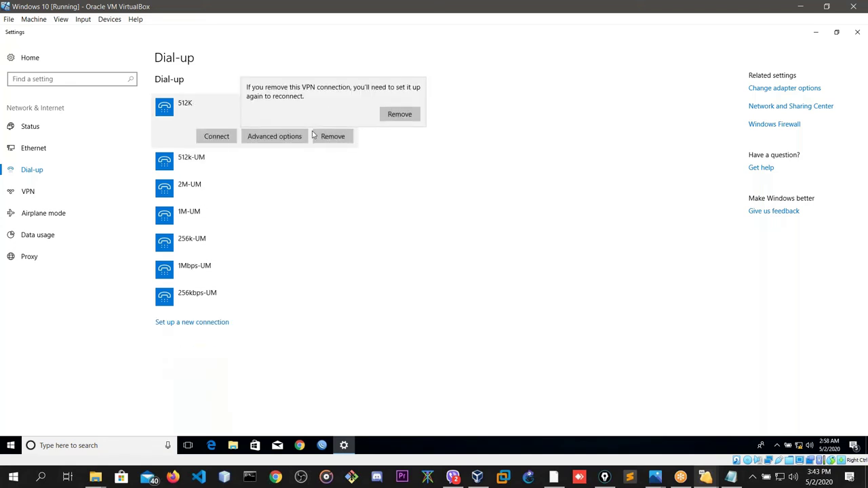
left_click(399, 114)
- Remove 512k-UM, 2M-UM, 1M-UM, 256k-UM, 1Mbps-UM and 256kbps-UM, then start a new connection
left_click(343, 121)
left_click(342, 138)
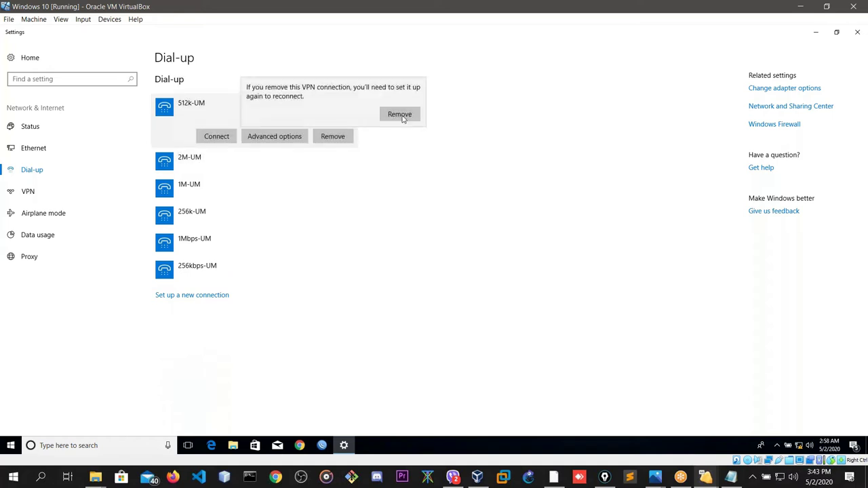
left_click(400, 116)
left_click(340, 121)
left_click(345, 138)
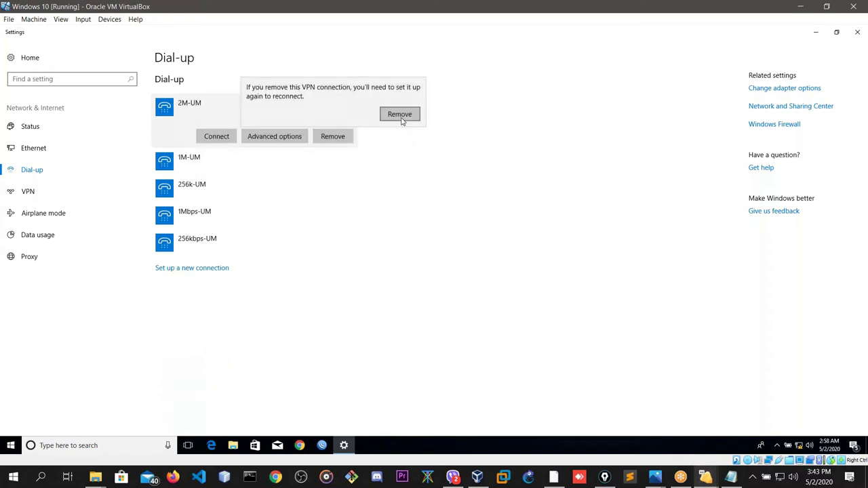
left_click(401, 116)
left_click(294, 120)
left_click(342, 138)
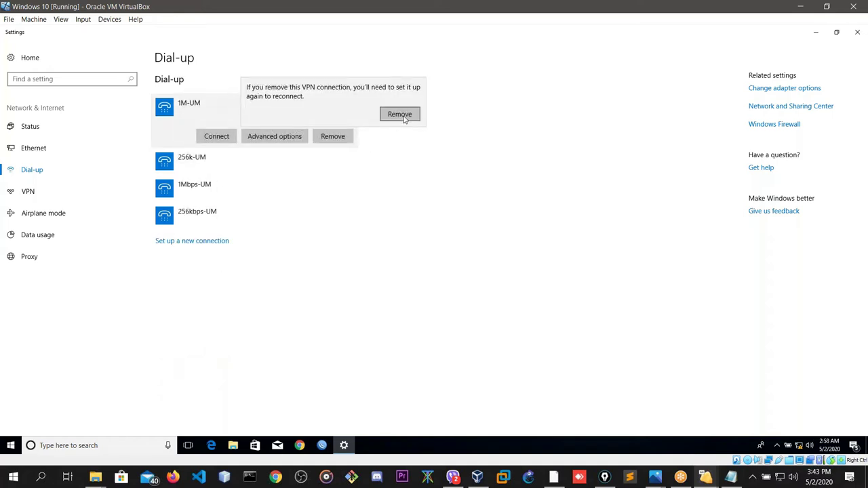
left_click(399, 114)
left_click(292, 110)
left_click(346, 137)
left_click(400, 115)
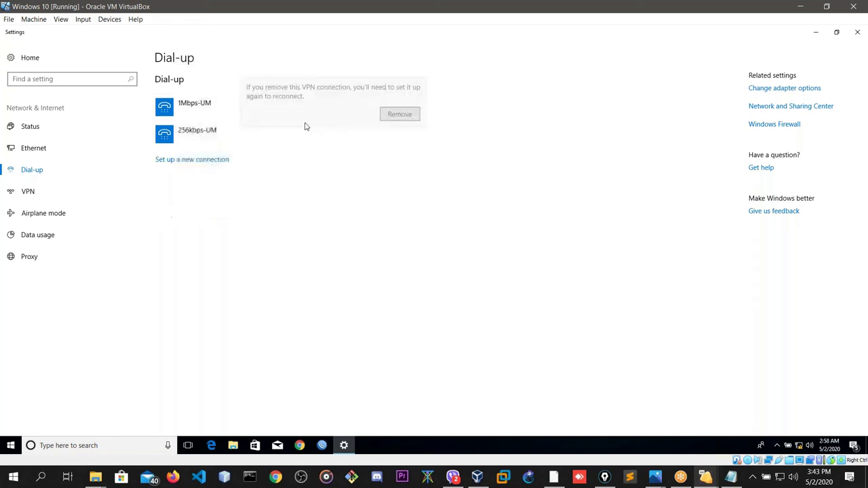
left_click(330, 121)
left_click(344, 137)
left_click(400, 114)
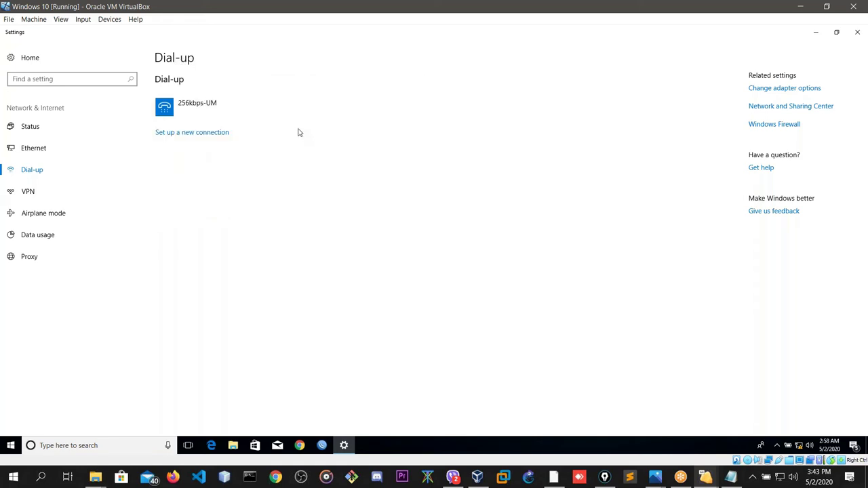
left_click(340, 126)
left_click(346, 136)
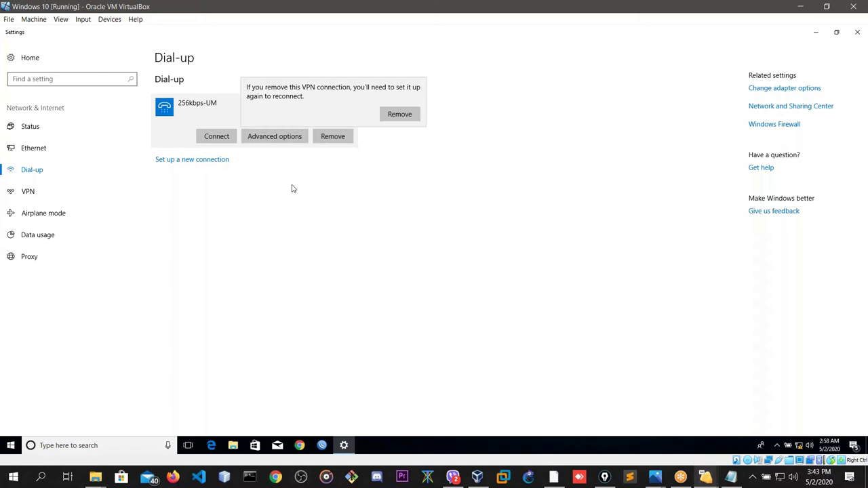
left_click(400, 114)
left_click(193, 101)
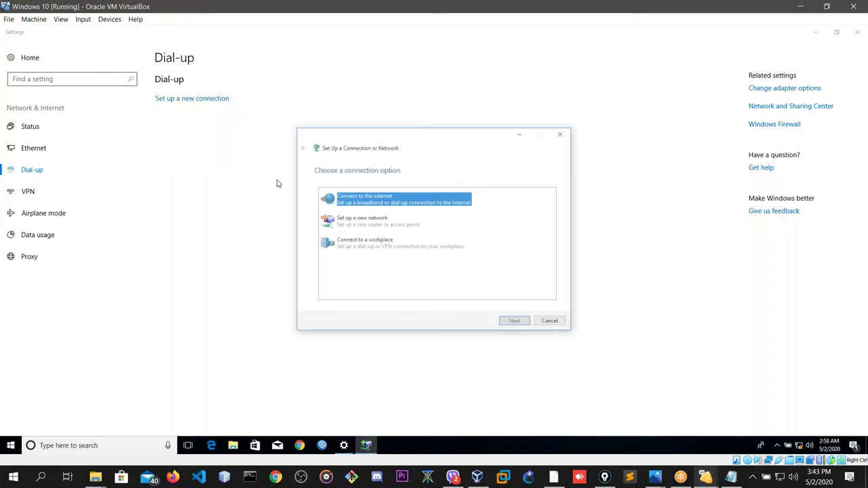
- Choose Connect to the Internet with Broadband (PPPoE), then switch to WinBox on the host
left_click(517, 323)
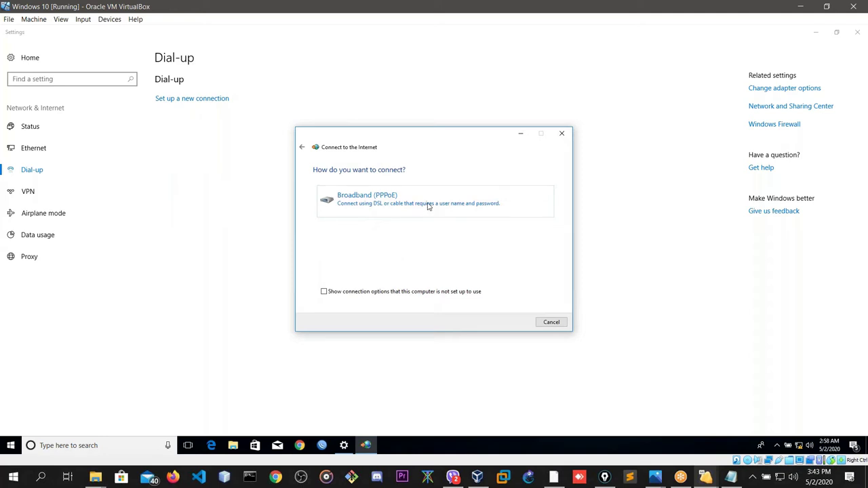
left_click(428, 206)
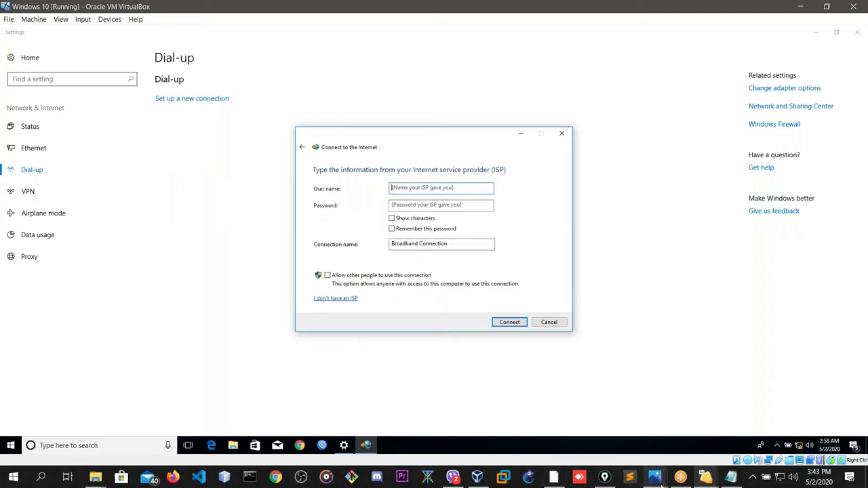
left_click(554, 477)
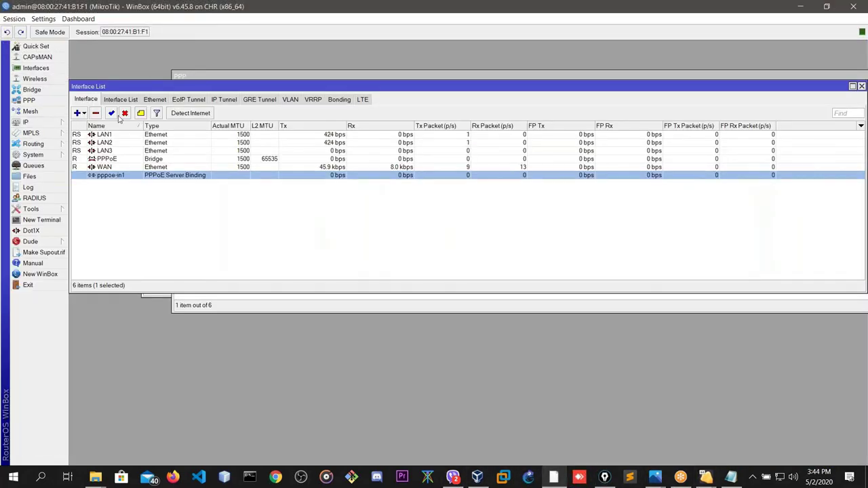
- Look up the PPPoE secrets in WinBox's PPP window, then return to the Windows 10 VM
left_click(207, 76)
left_click(266, 89)
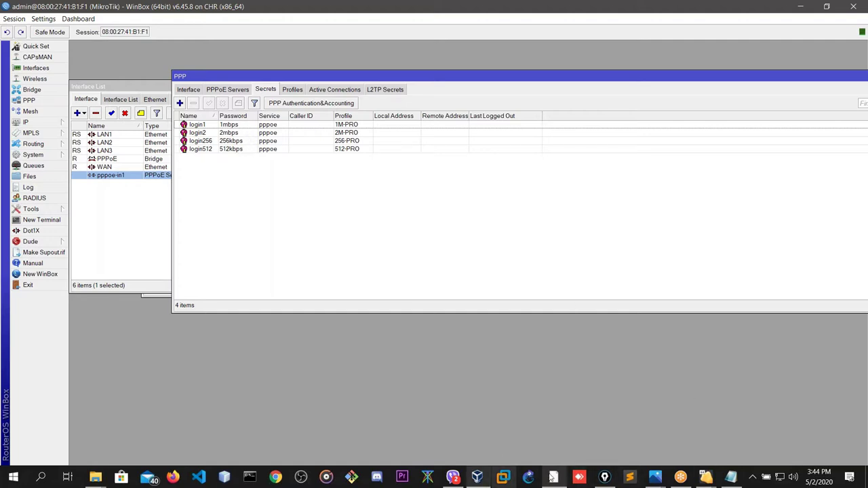
mouse_move(708, 479)
left_click(724, 421)
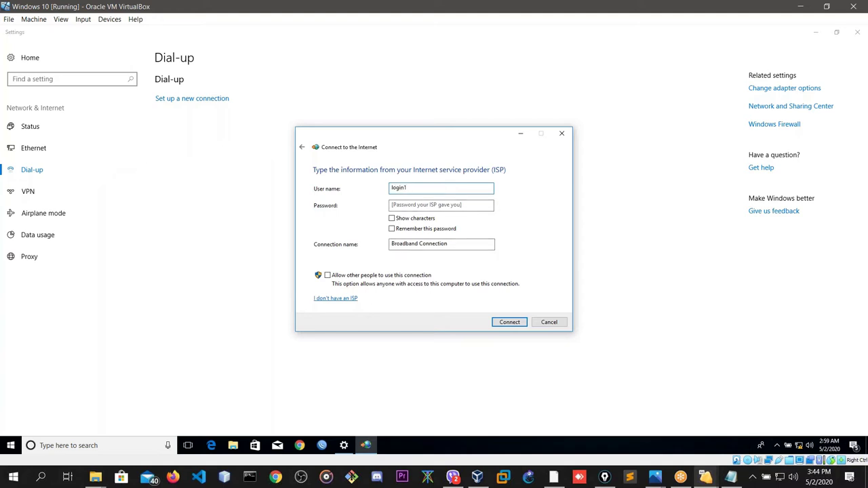
- Enter the account password with characters shown and remembered, and name the connection 2M-conn
left_click(461, 205)
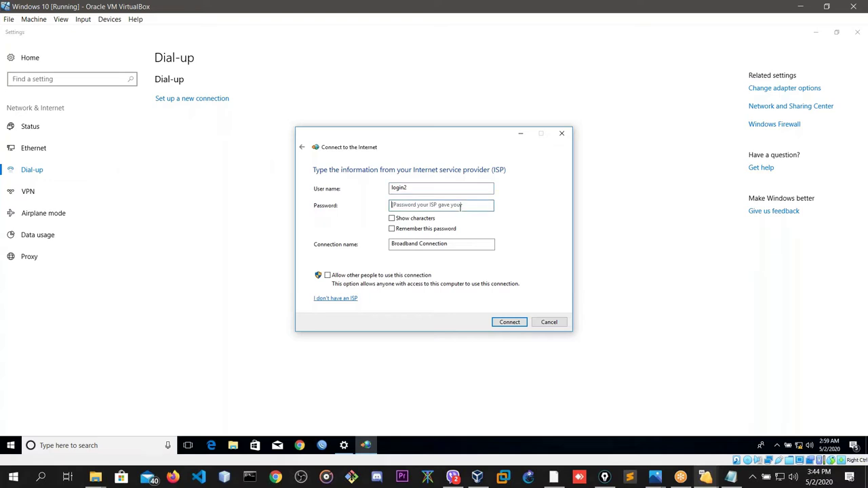
left_click(415, 218)
left_click(403, 233)
left_click_drag(460, 244, 313, 250)
type("2M-conn")
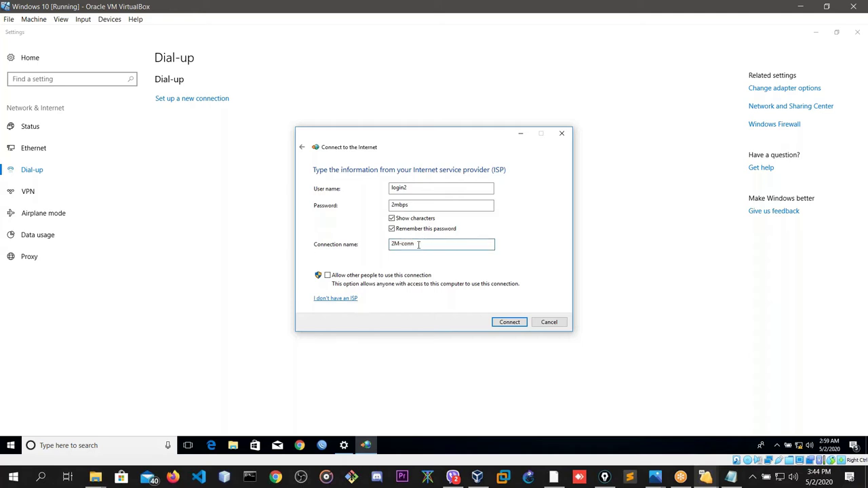
- Dial 2M-conn and close the wizard once it reports connected
left_click(508, 323)
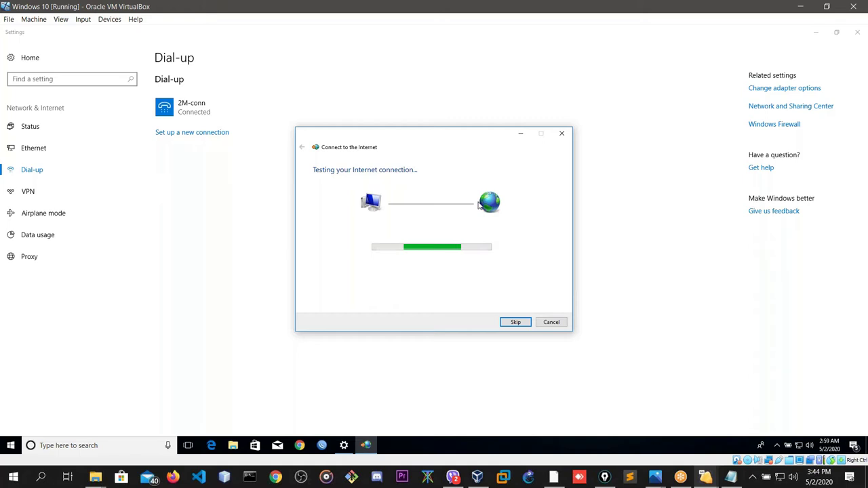
mouse_move(802, 450)
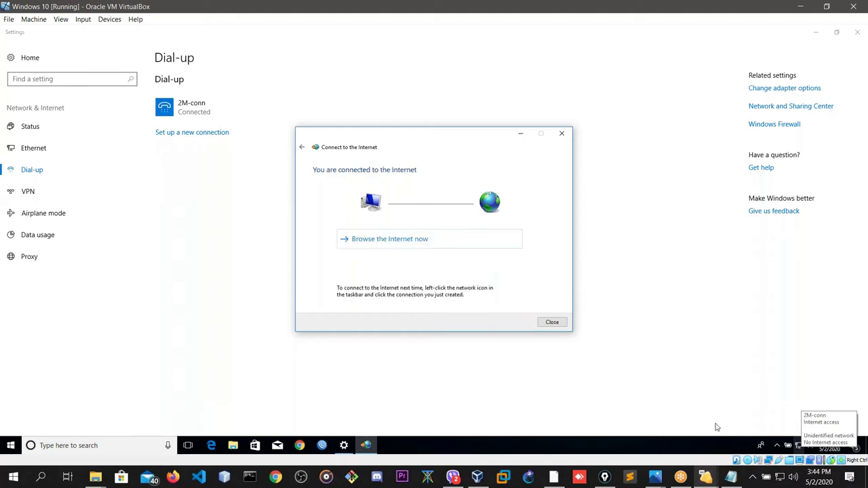
left_click(553, 324)
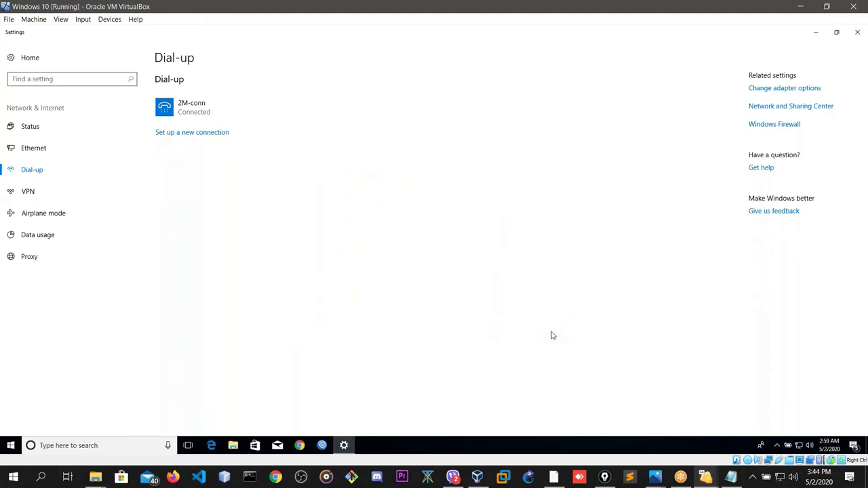
- From a Command Prompt, ping 8.8.8.8 and run ipconfig
key("super+r")
key("Return")
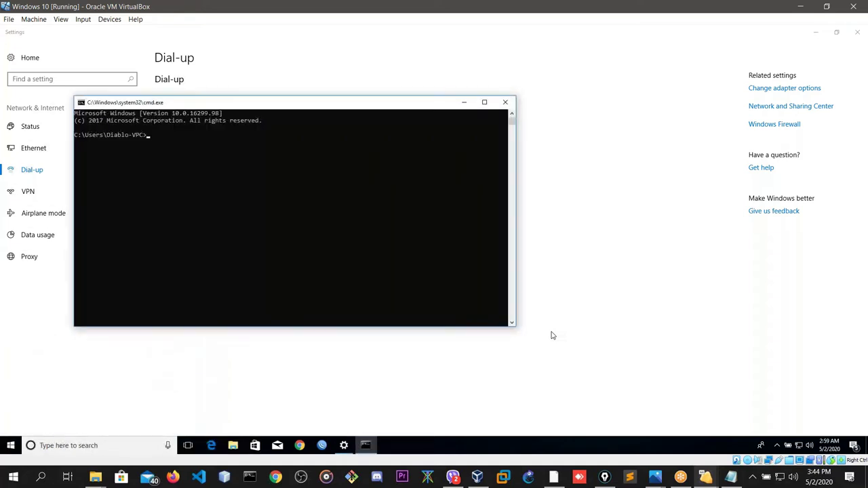
type("ping 8.8.8.8")
key("Return")
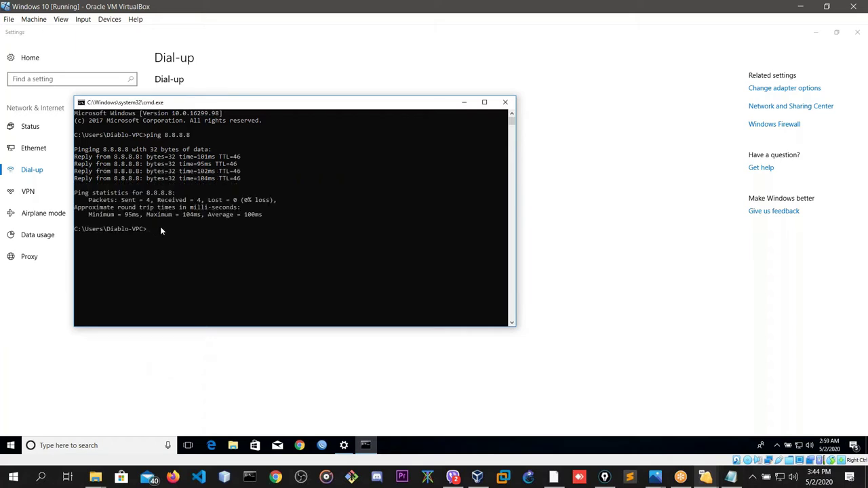
type("ipconfig")
key("Return")
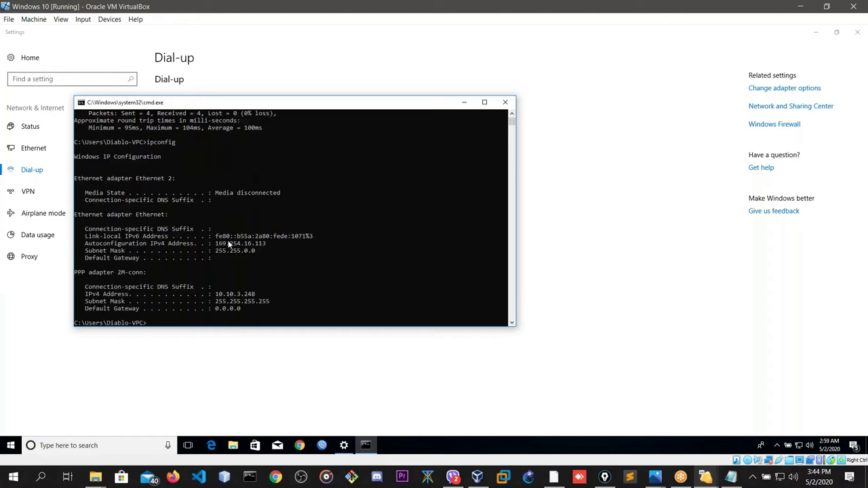
- Highlight the PPP adapter 2M-conn and its IPv4 address 10.10.3.248, then close the console
left_click_drag(114, 221, 162, 222)
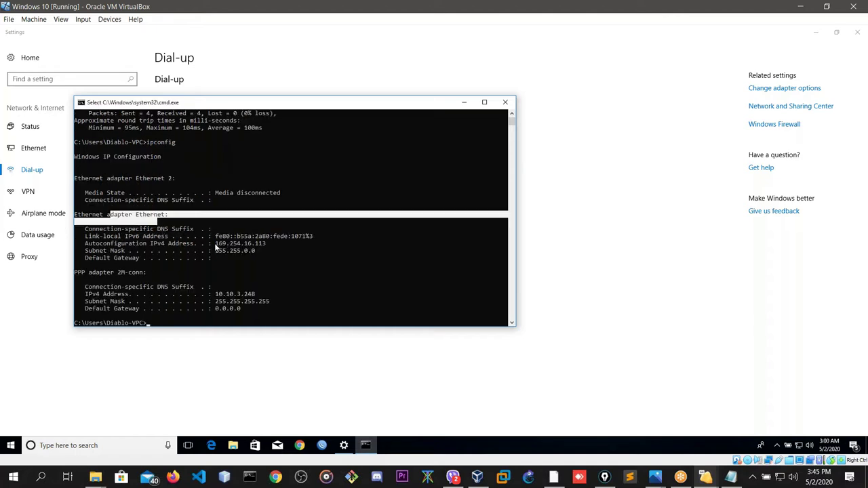
left_click_drag(125, 244, 267, 248)
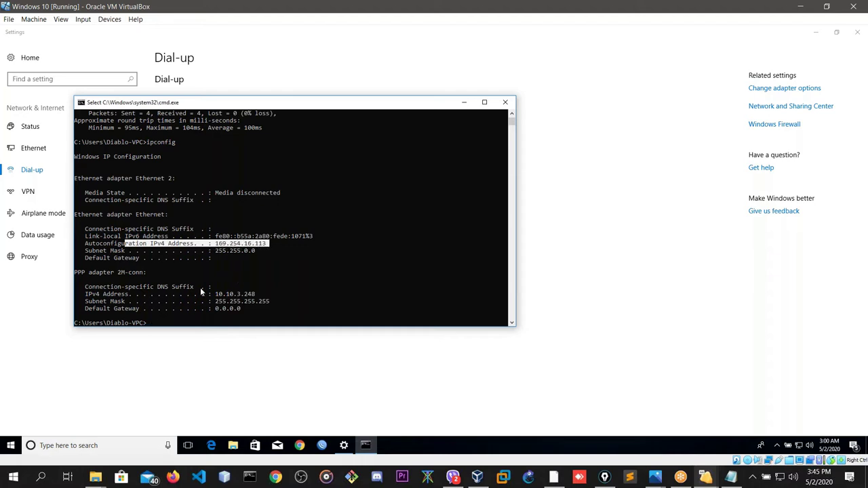
left_click_drag(76, 273, 106, 276)
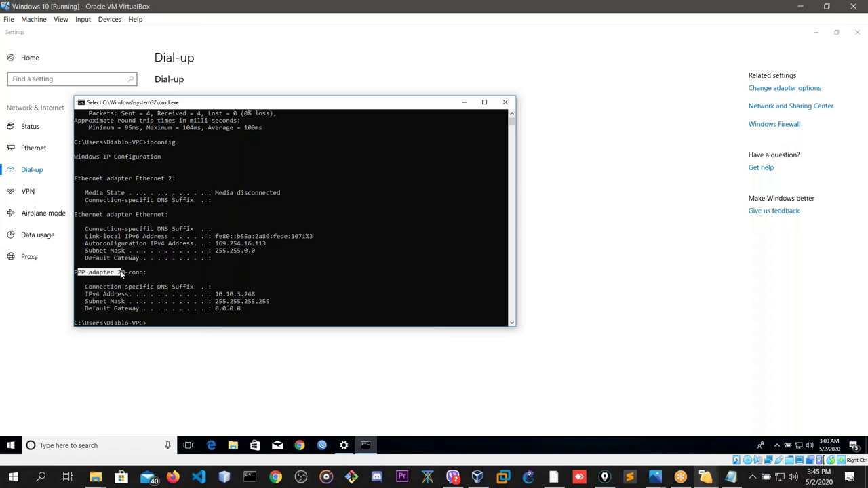
left_click_drag(121, 273, 132, 273)
left_click(219, 296)
left_click_drag(219, 296, 254, 295)
left_click(264, 287)
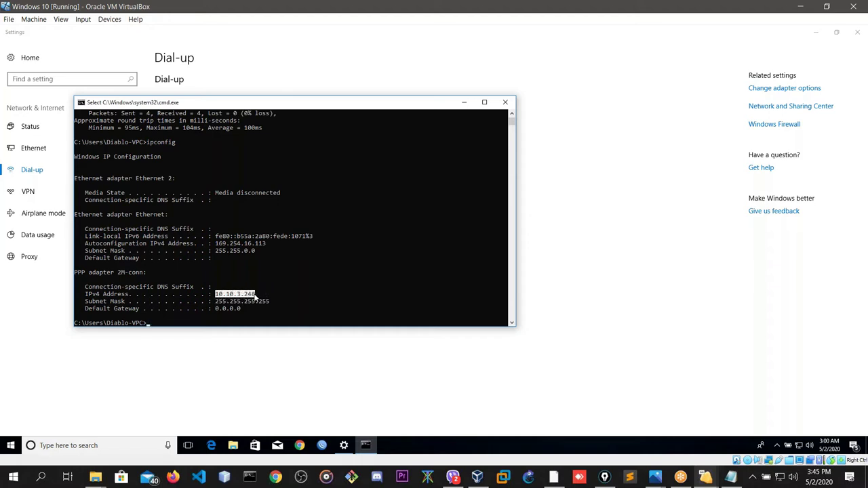
left_click_drag(255, 298, 258, 299)
left_click(505, 102)
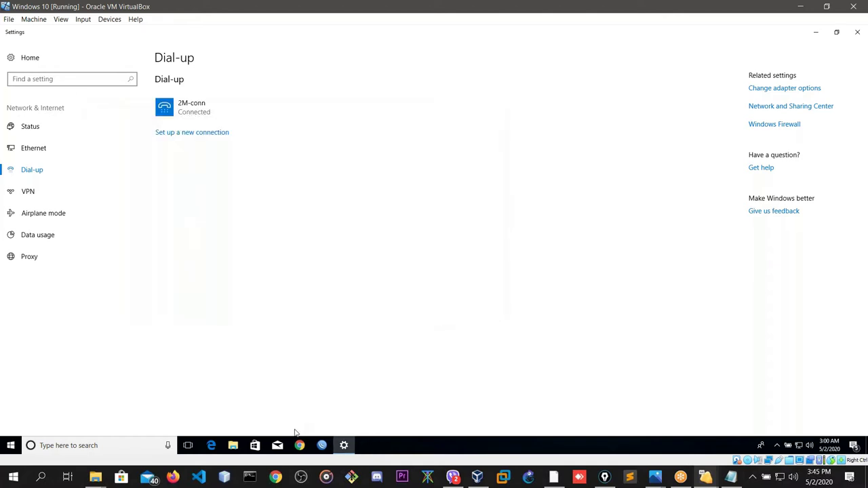
- Run a Fast.com speed test over 2M-conn, about 1.5 Mbps, then close Chrome
left_click(299, 445)
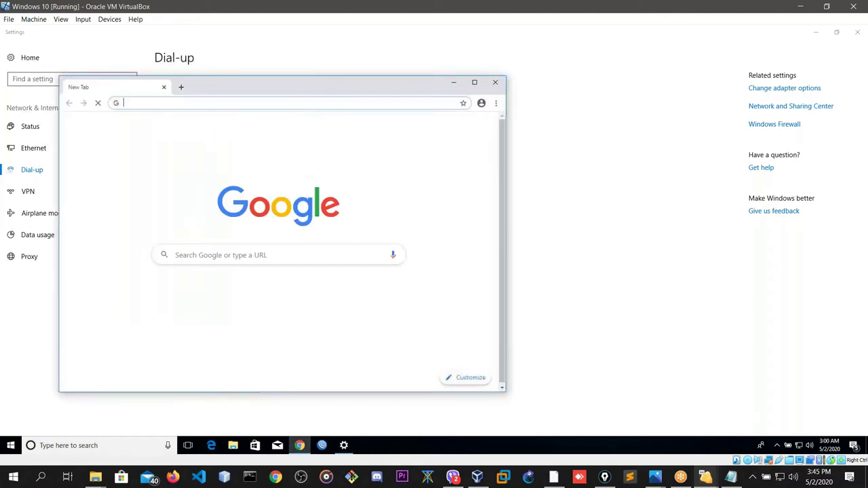
type("fast")
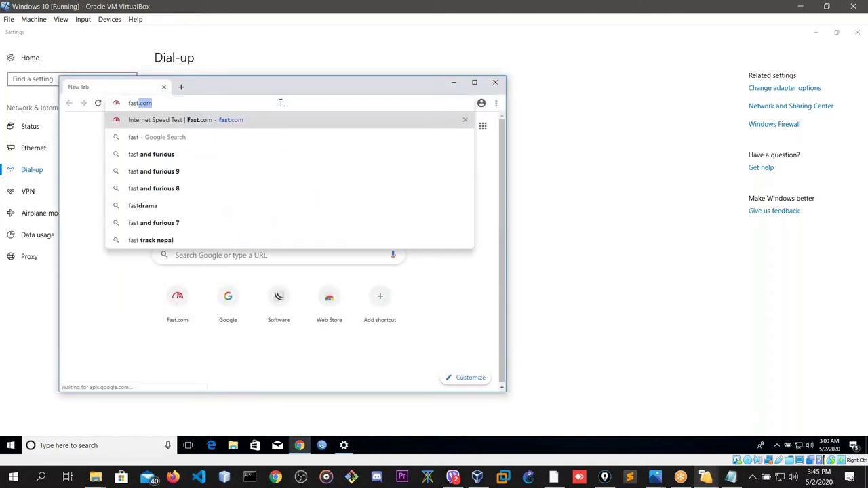
type(".com")
key("Return")
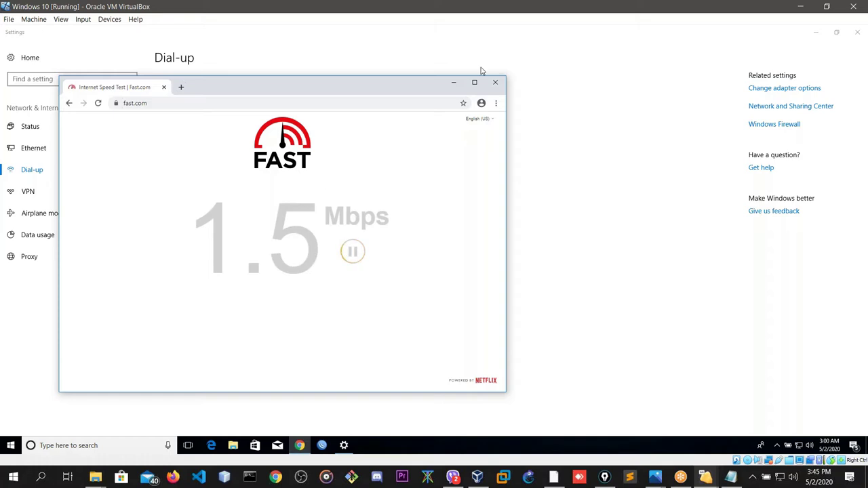
left_click(495, 82)
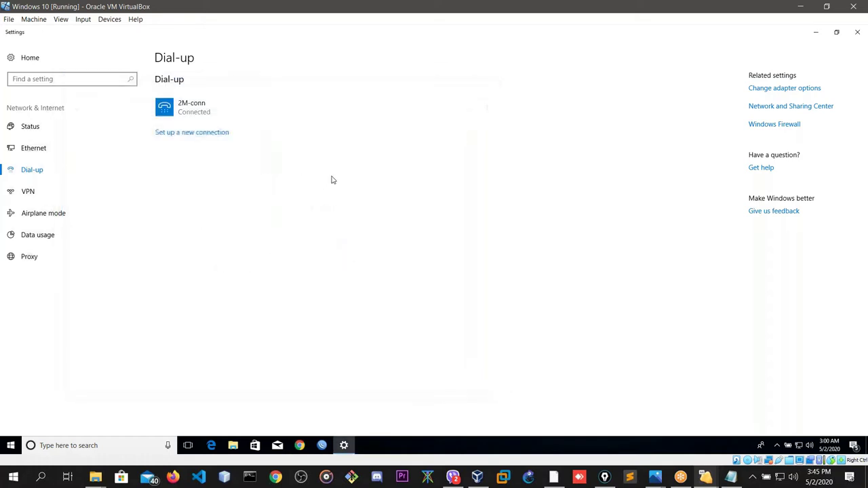
- Abandon the first setup attempt and disconnect the 2M-conn dial-up
left_click(175, 134)
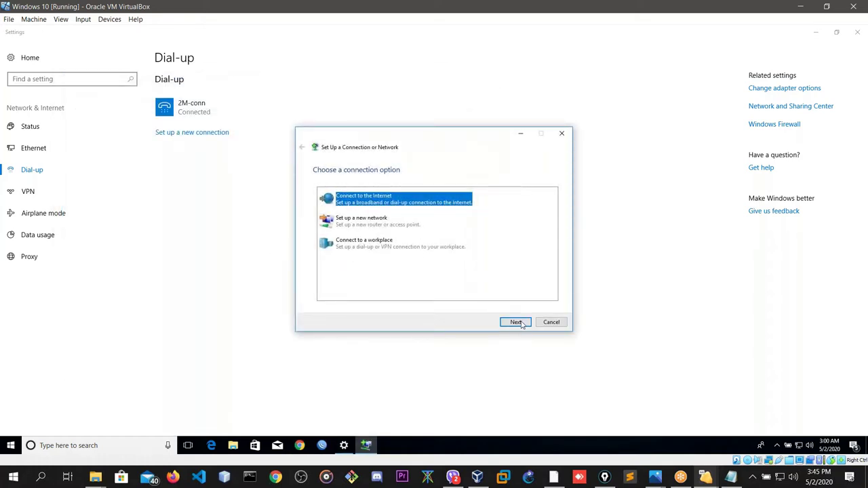
left_click(553, 322)
left_click(221, 108)
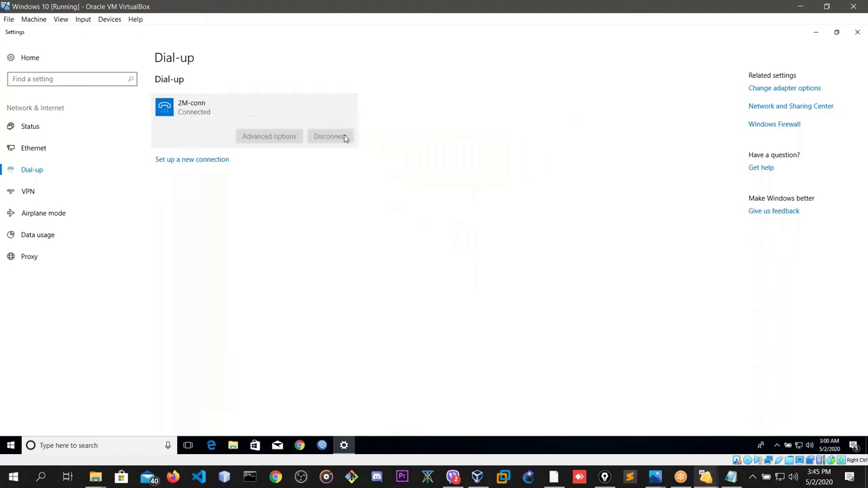
left_click(345, 137)
- Start a new Broadband (PPPoE) Internet connection in the setup wizard
left_click(199, 162)
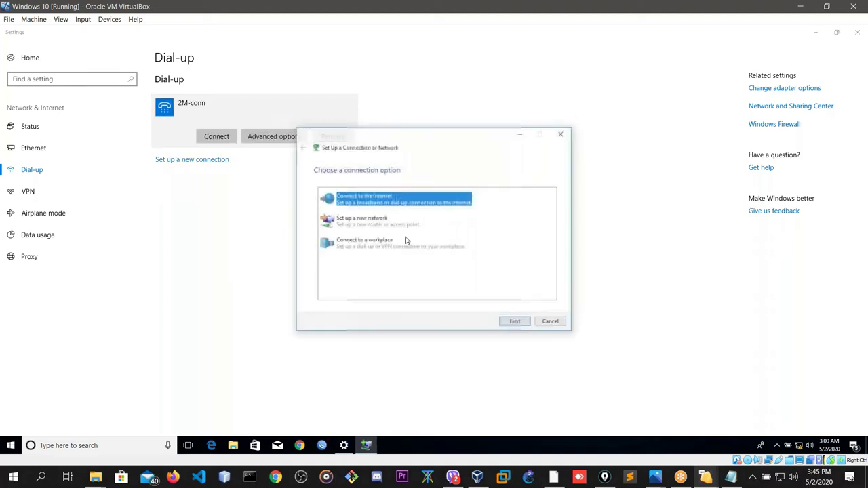
left_click(517, 321)
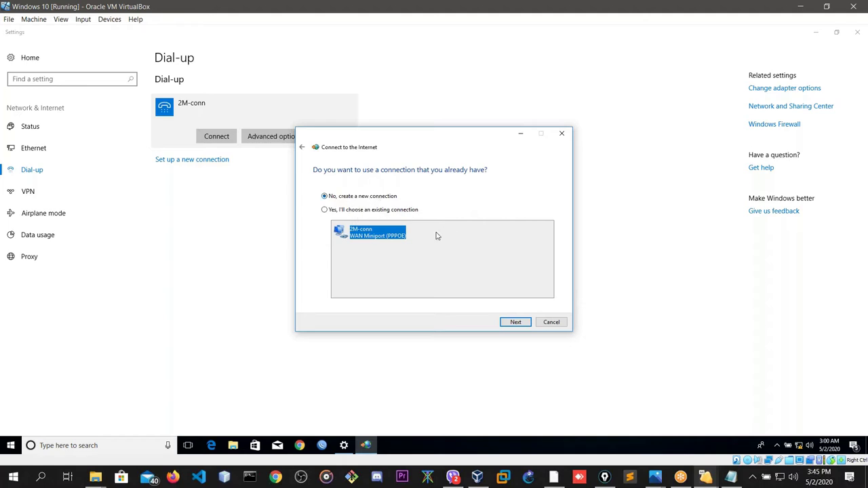
left_click(518, 323)
left_click(384, 211)
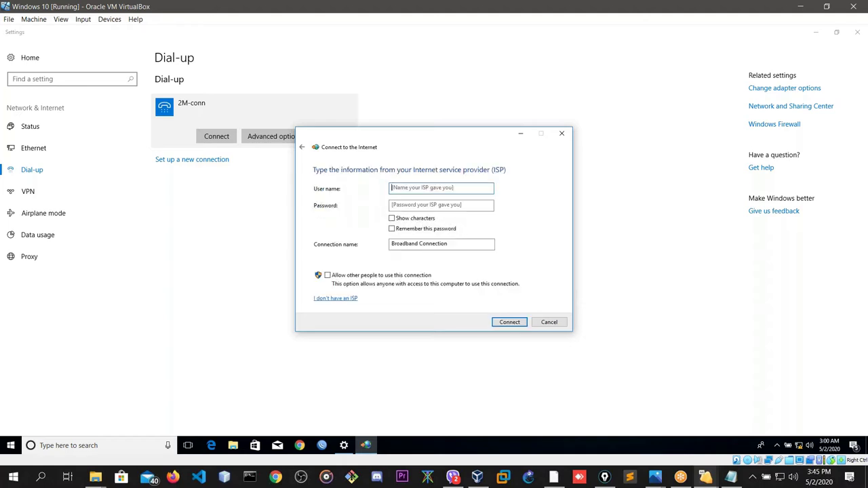
- Enter the 256k login and a remembered password, name it 256k-conn, and connect
type("login256")
left_click(450, 204)
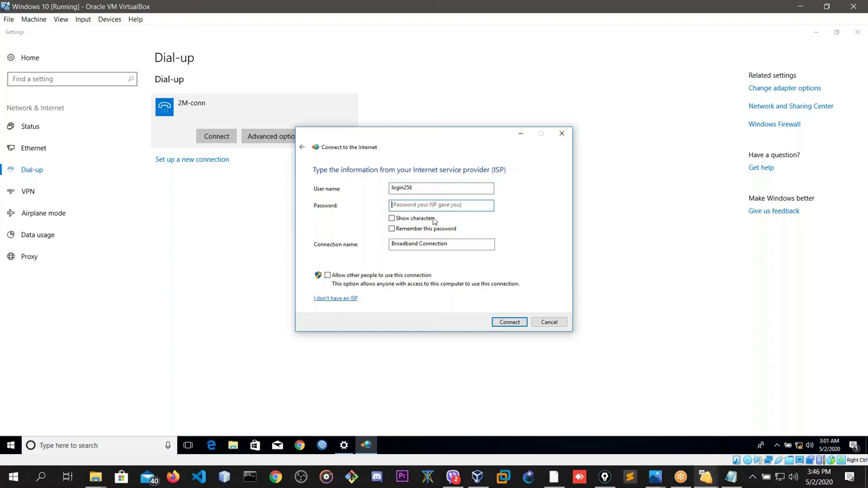
double_click(415, 189)
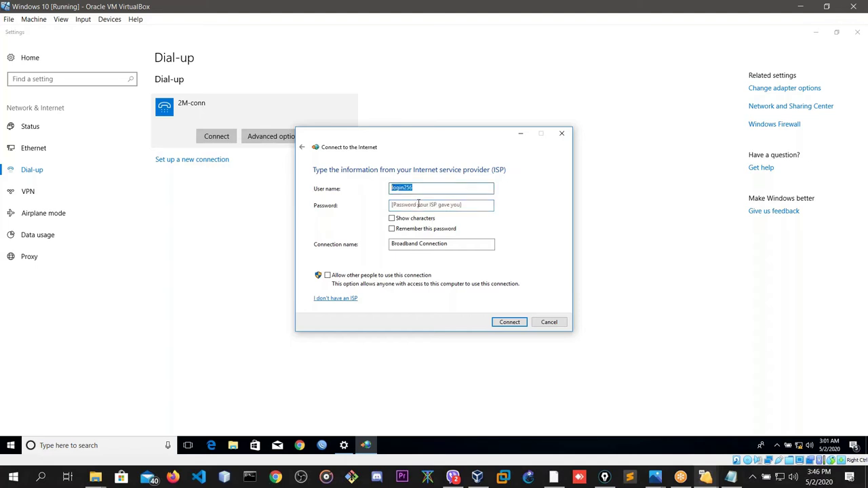
left_click(415, 204)
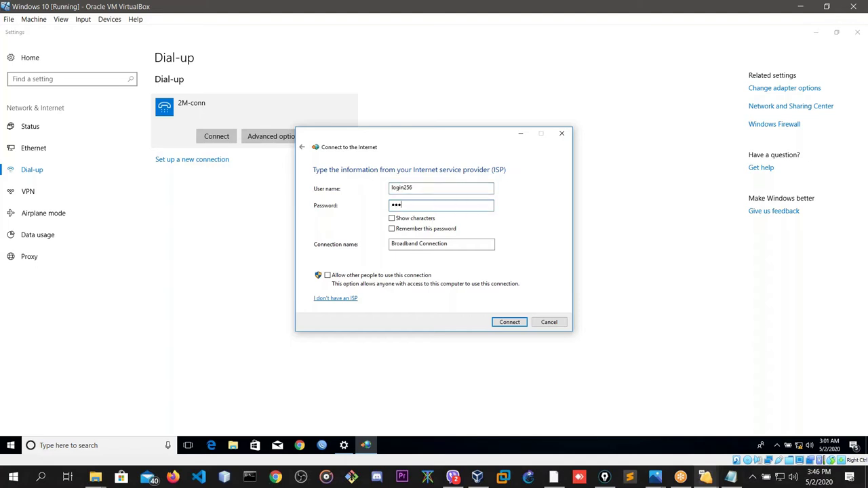
left_click(401, 221)
left_click(402, 229)
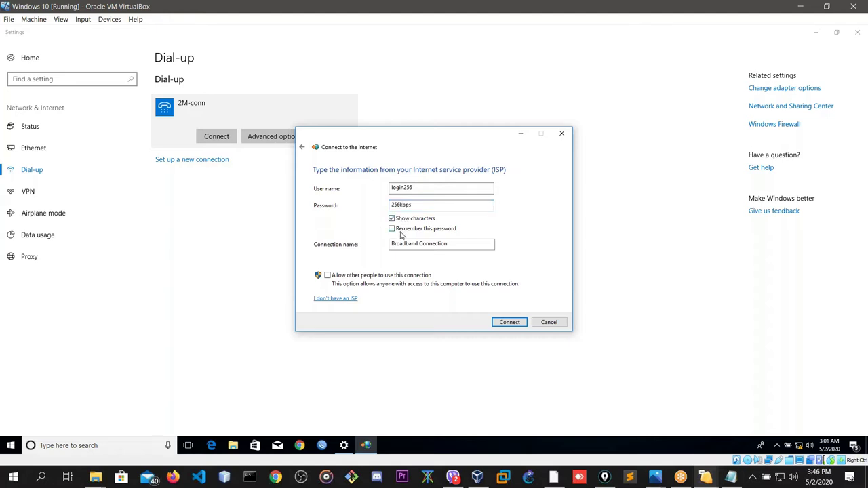
left_click_drag(460, 244, 333, 248)
type("256k-conn")
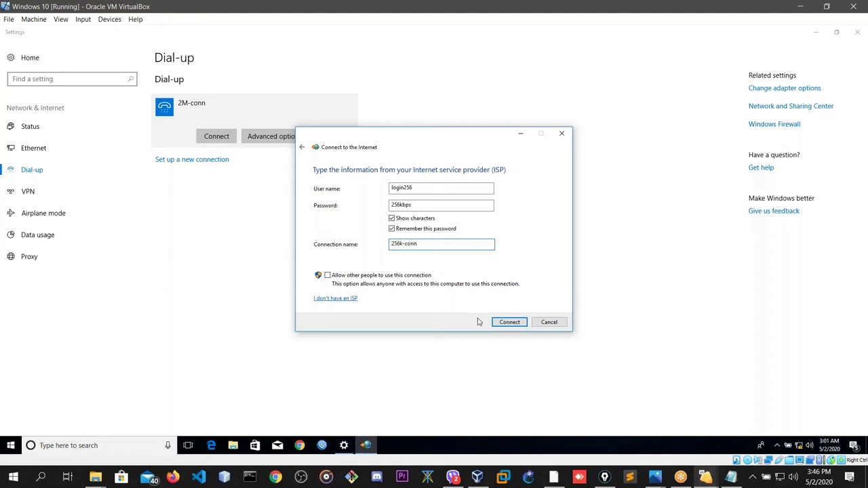
left_click(496, 323)
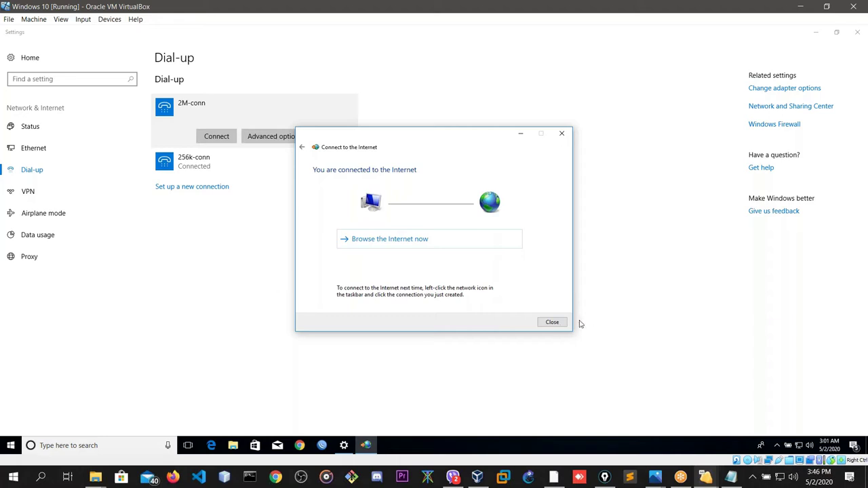
left_click(552, 322)
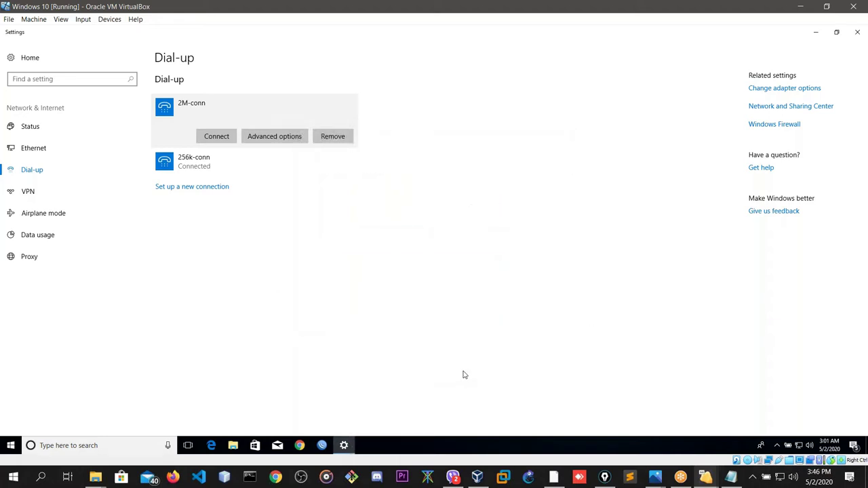
- Confirm with ipconfig that the PPP adapter got 10.10.0.248, then close the console and open Chrome
key("super+r")
key("Return")
type("ip")
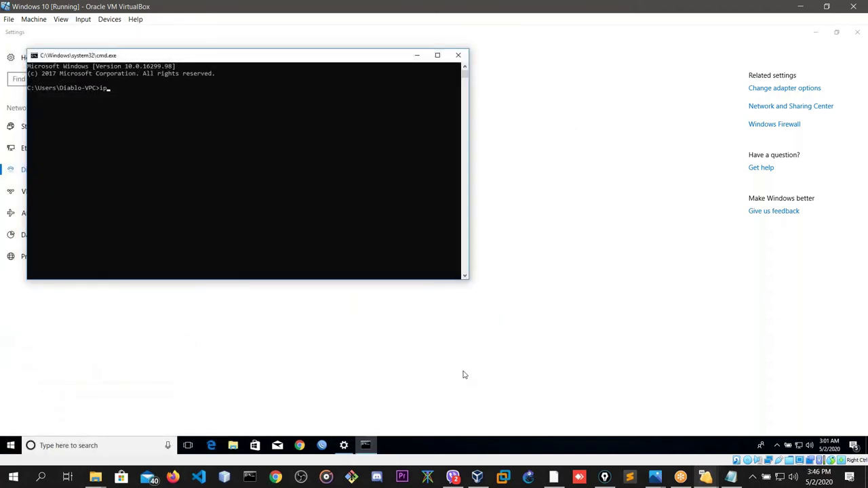
type("config")
key("Return")
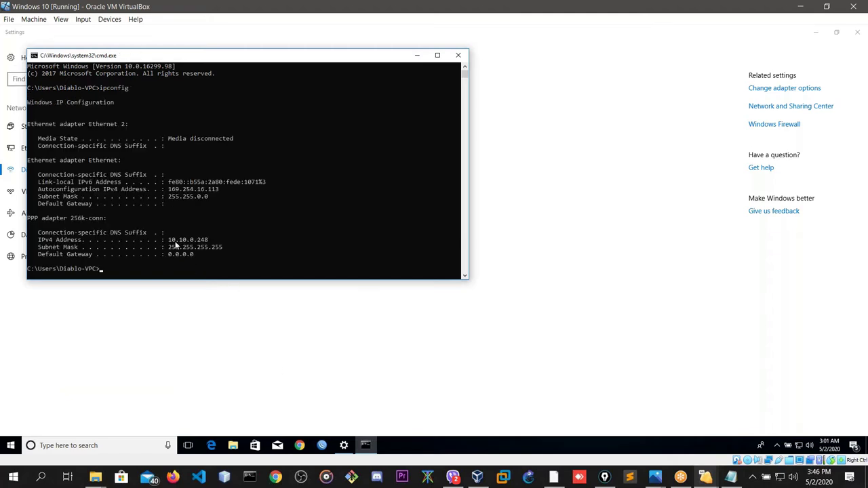
mouse_move(172, 241)
left_mouse_down()
mouse_move(207, 243)
mouse_move(169, 246)
left_mouse_up()
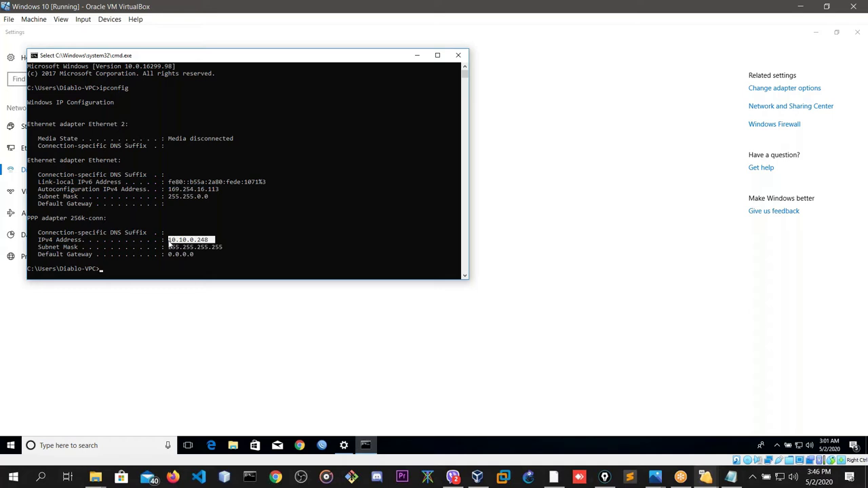
left_click(458, 55)
left_click(299, 445)
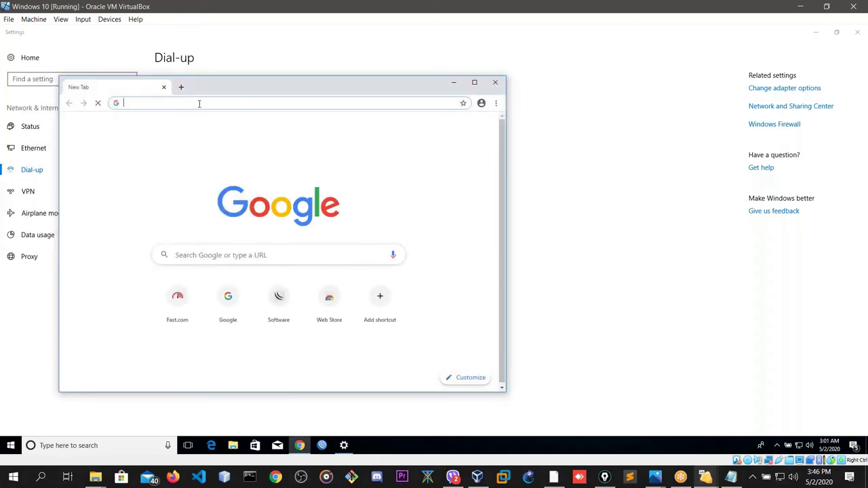
- Load fast.com over 256k-conn, highlight the roughly 180–210 Kbps reading, then close the browser
type("fast")
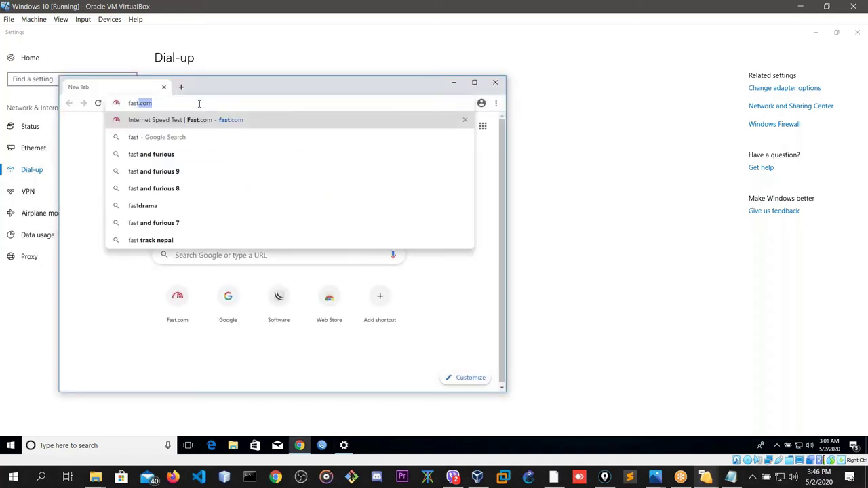
type(".com")
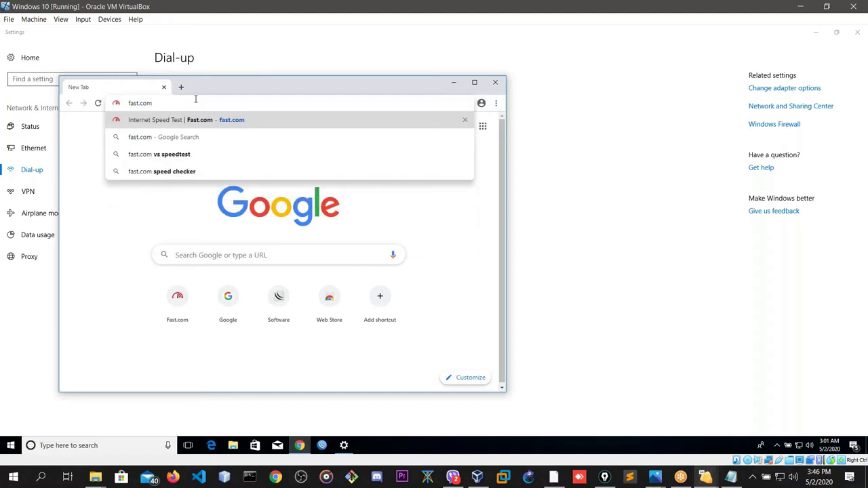
key("Return")
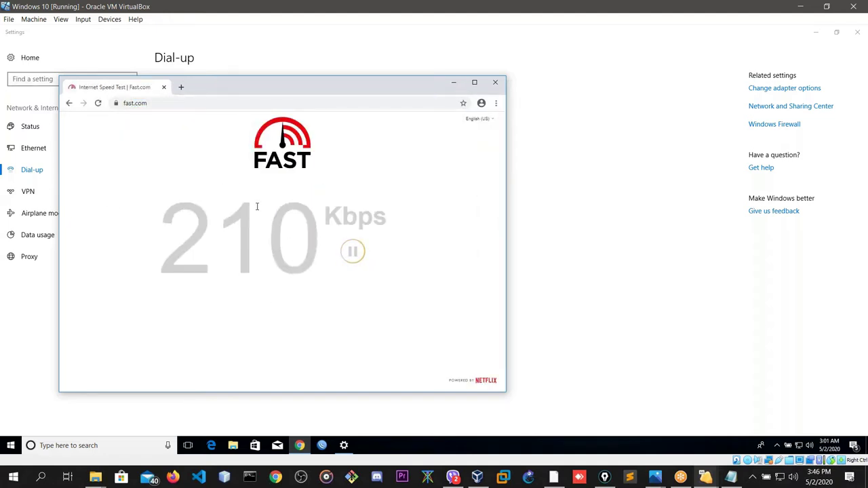
double_click(160, 237)
left_click_drag(160, 237, 445, 257)
left_click_drag(160, 235, 452, 254)
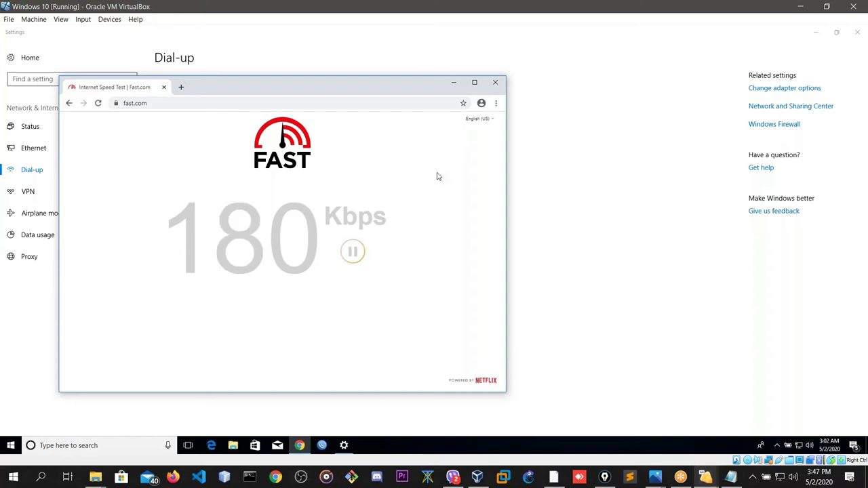
left_click(496, 82)
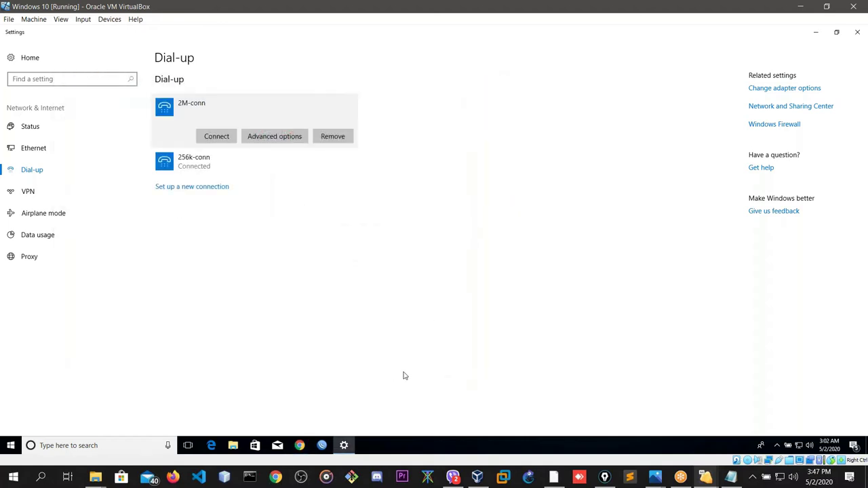
mouse_move(706, 479)
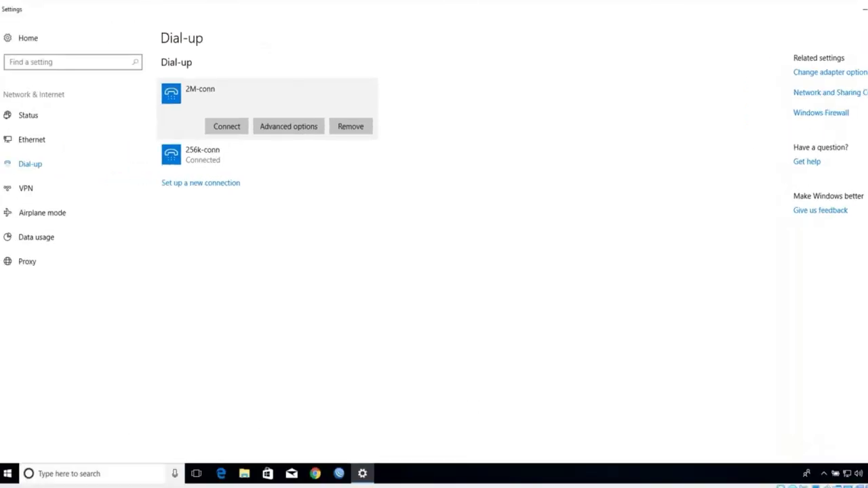
- Bring up the Image File folder and open PPPoE Server-Client.png
mouse_move(244, 473)
left_click(62, 446)
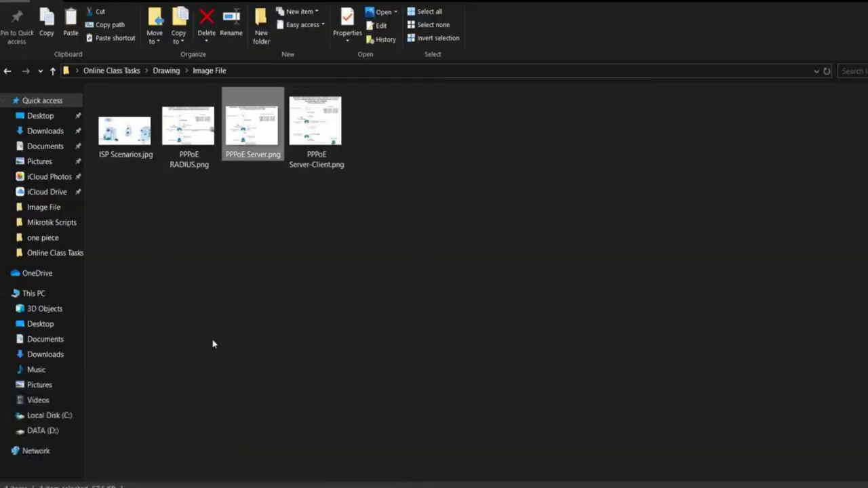
left_click(321, 130)
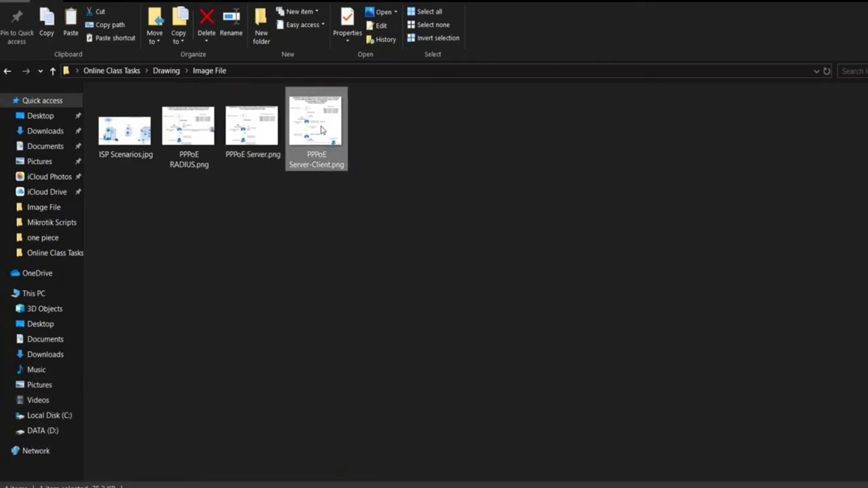
double_click(321, 130)
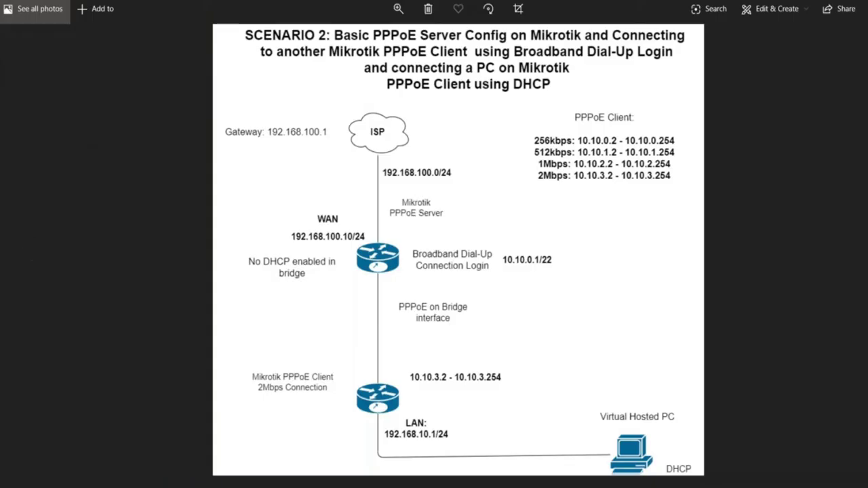
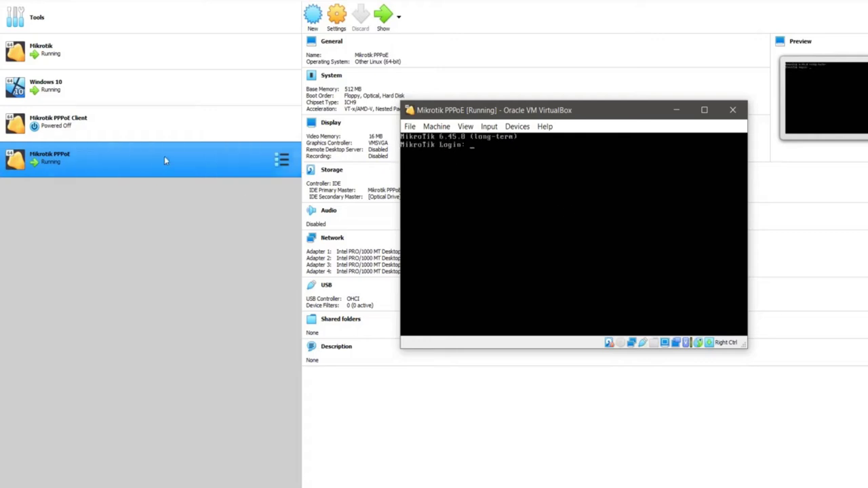
- Log in to the Mikrotik PPPoE router console as admin
type("admin")
key("Return")
key("Return")
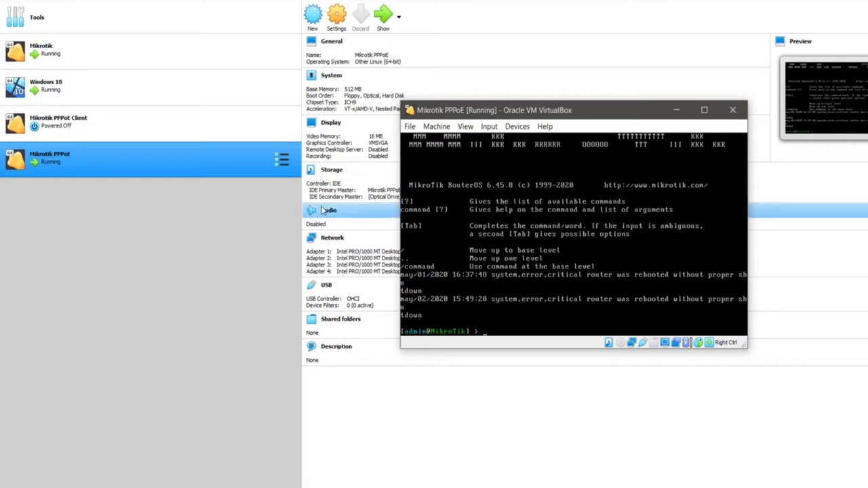
left_click(112, 122, "ctrl")
- Open the Mikrotik PPPoE network settings and check which networks adapters 2–4 use
left_click(100, 48, "ctrl")
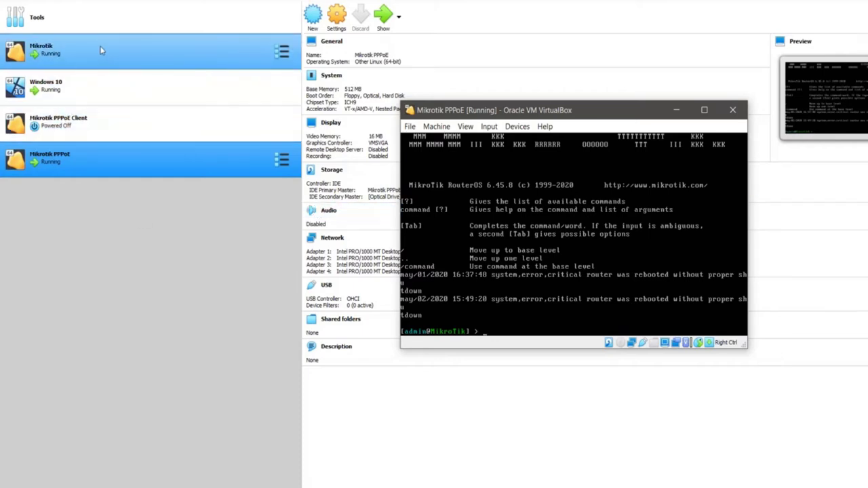
left_click(85, 156)
right_click(85, 155)
left_click(100, 166)
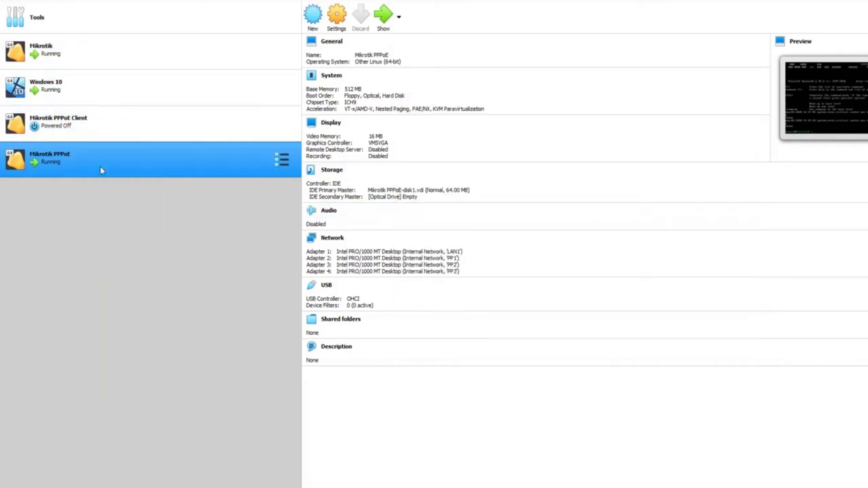
left_click(353, 227)
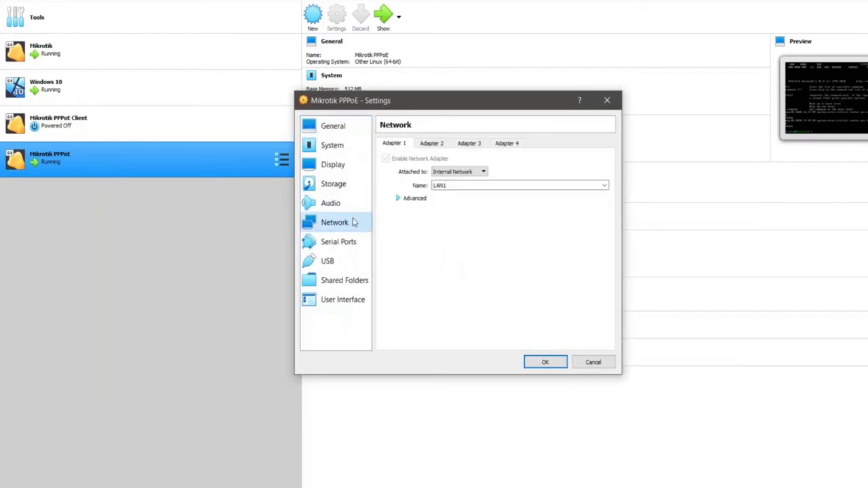
left_click(431, 145)
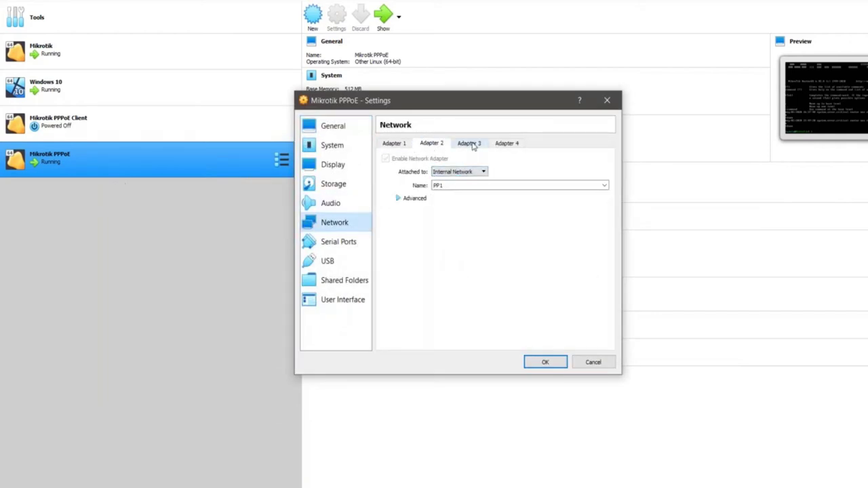
left_click(469, 145)
left_click(507, 145)
left_click(432, 144)
left_click(507, 144)
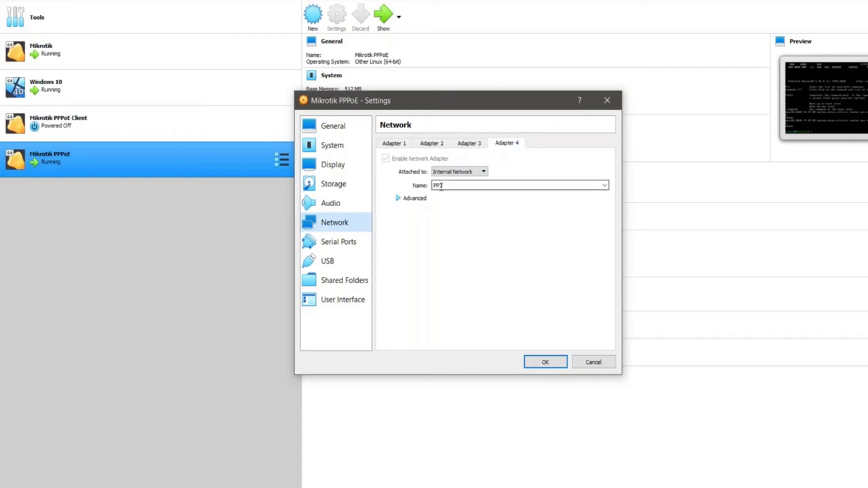
left_click(397, 143)
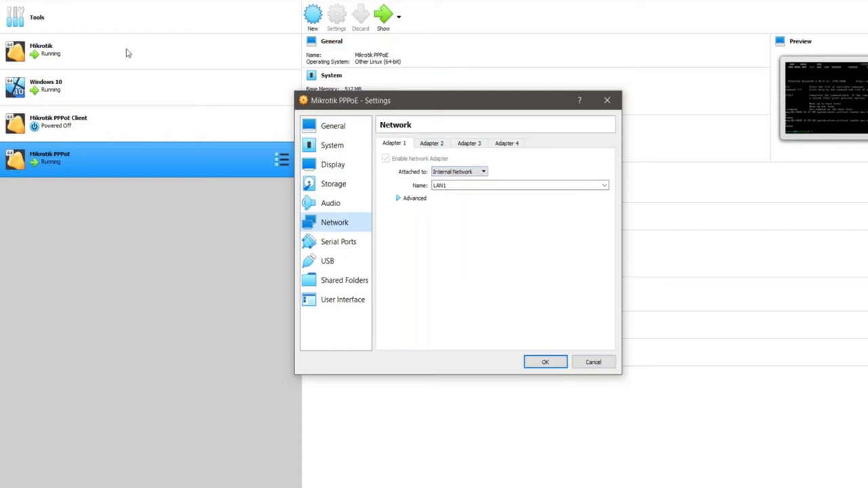
- Attach Adapter 1 to internal network LAN2 and save the settings
left_click(604, 186)
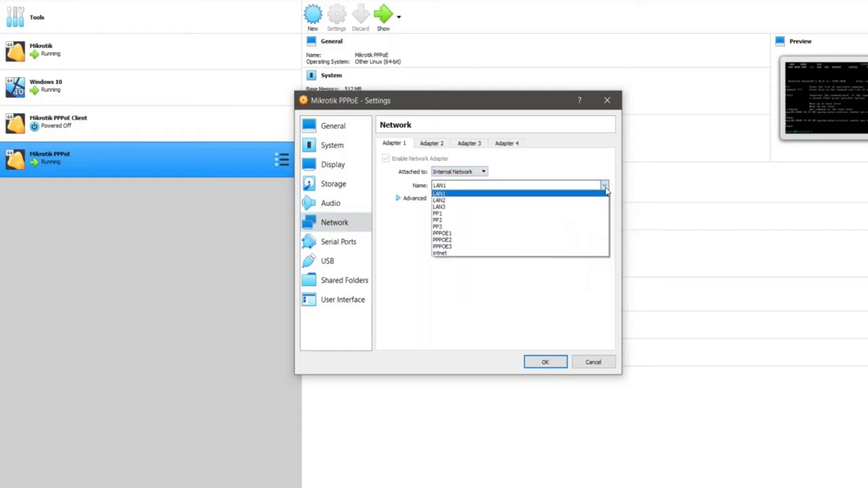
left_click(451, 201)
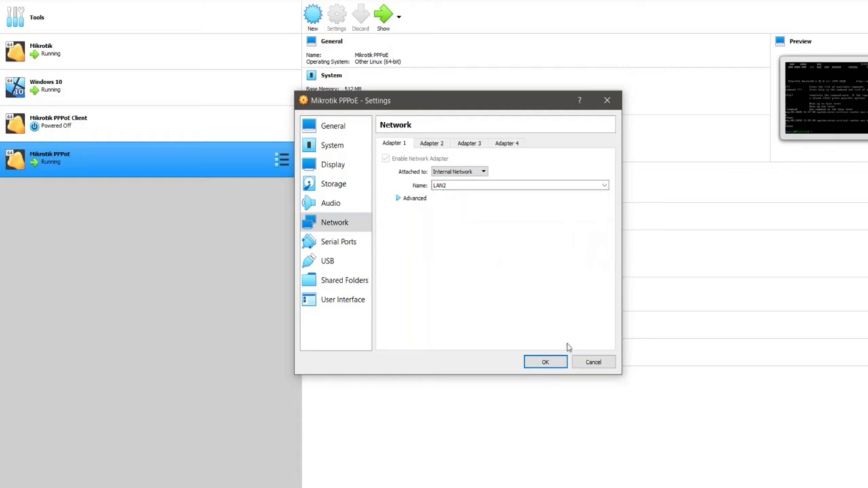
left_click(545, 363)
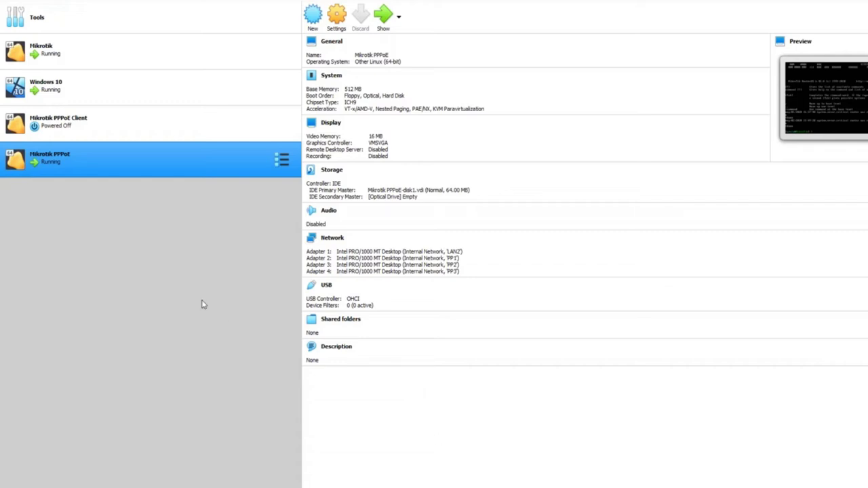
- Set the Windows 10 machine's Adapter 1 to internal network PP1 and save
left_click(86, 79, "ctrl")
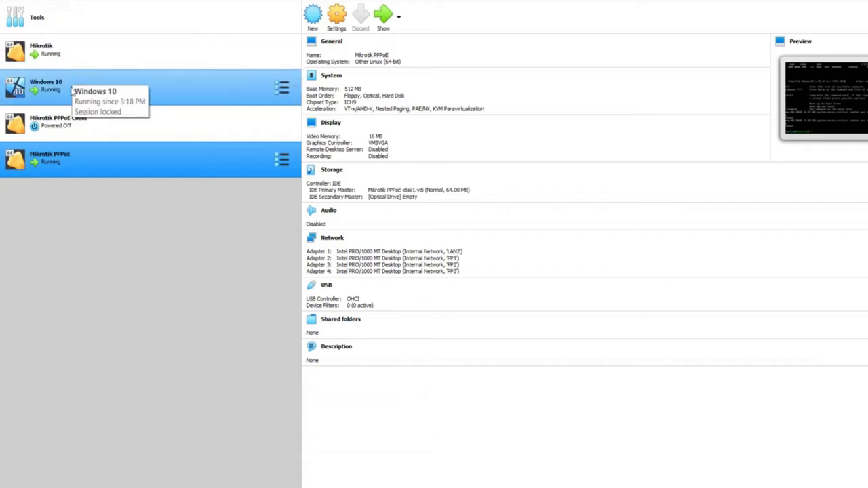
left_click(72, 92, "ctrl")
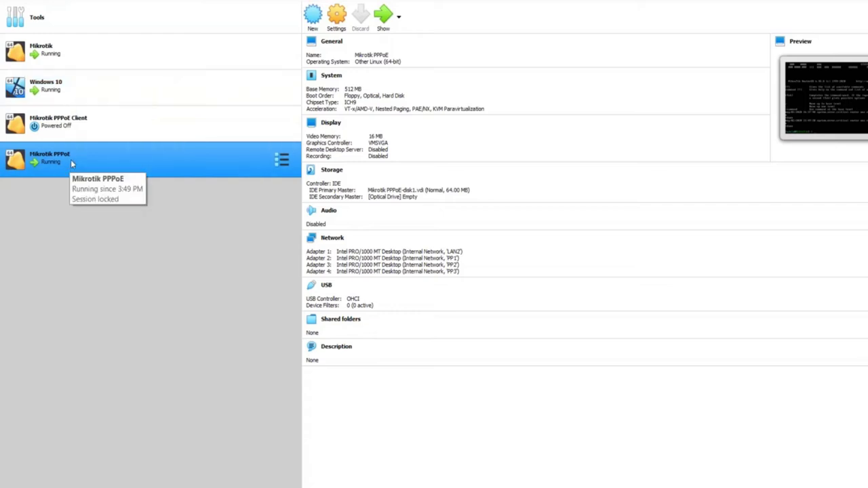
left_click(83, 93, "ctrl")
left_click(83, 94)
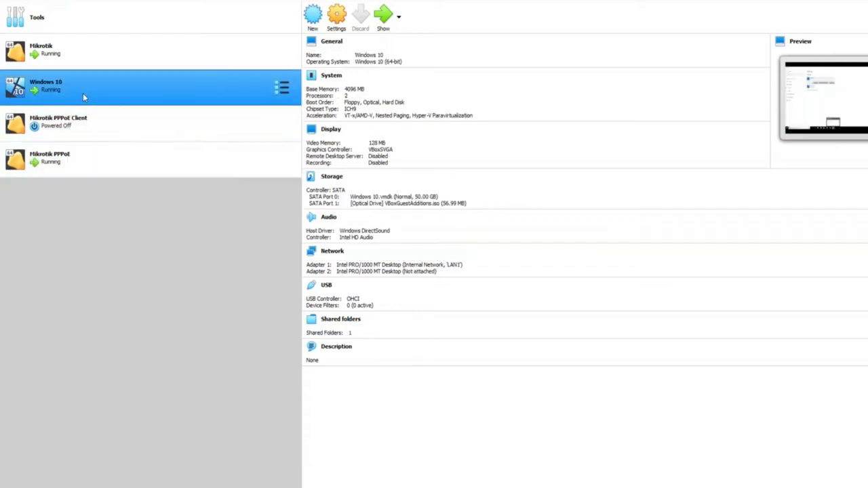
right_click(83, 95)
left_click(110, 101)
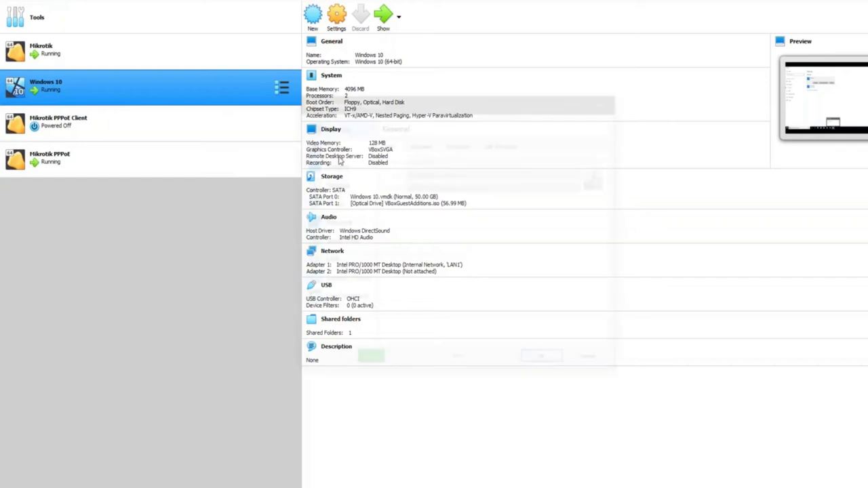
left_click(332, 224)
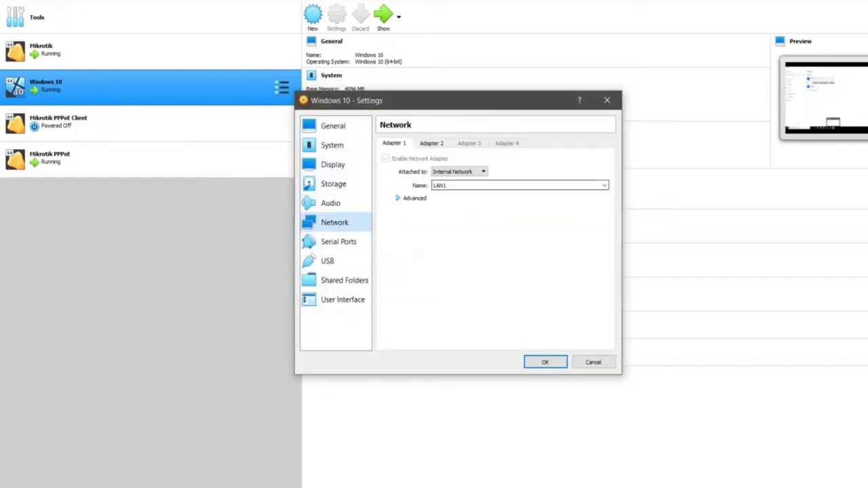
left_click(603, 185)
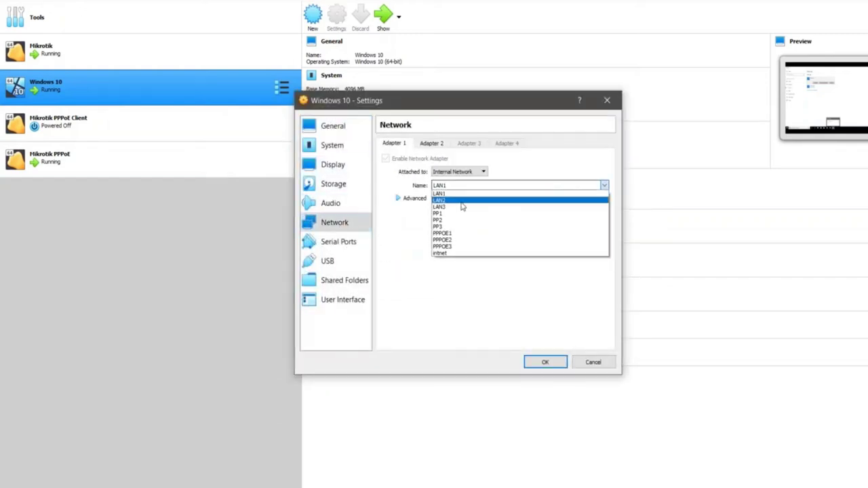
left_click(442, 215)
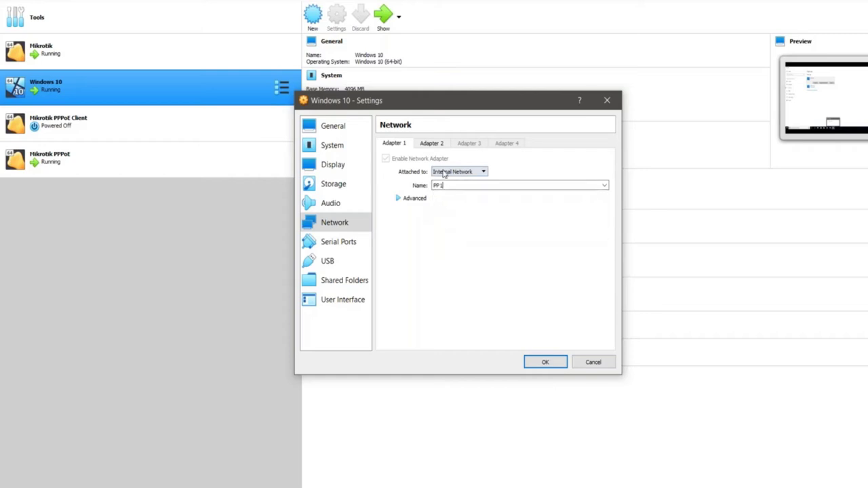
left_click(564, 363)
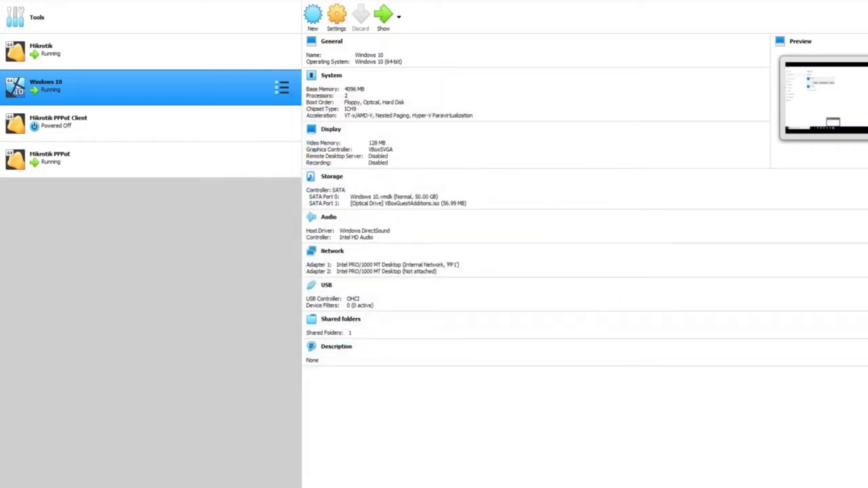
mouse_move(747, 485)
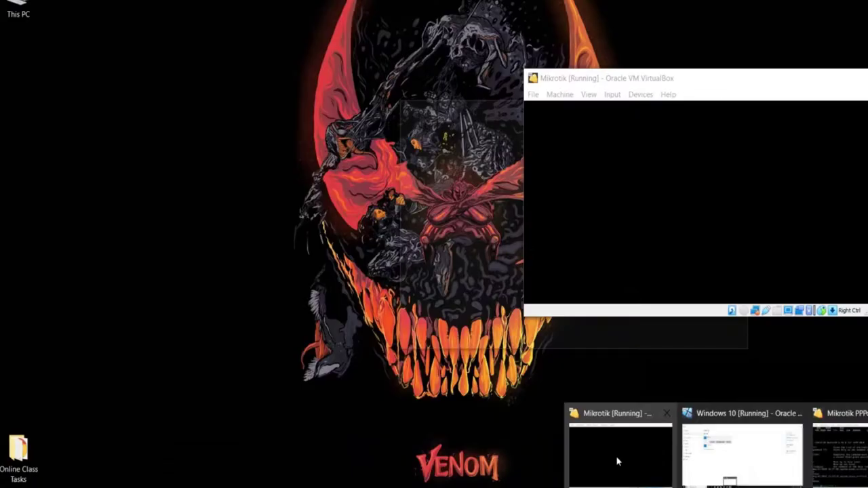
- Run /system reset-configuration no-defaults=yes in the Mikrotik console and confirm with y
left_click(616, 456)
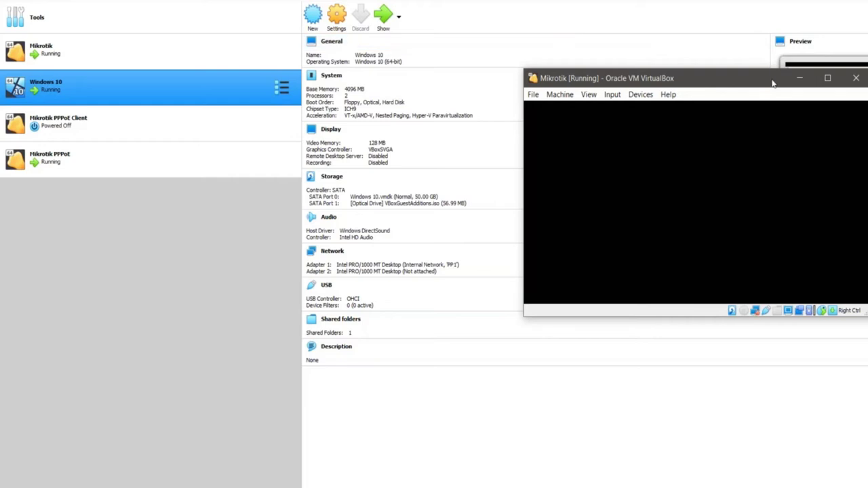
left_click(798, 78)
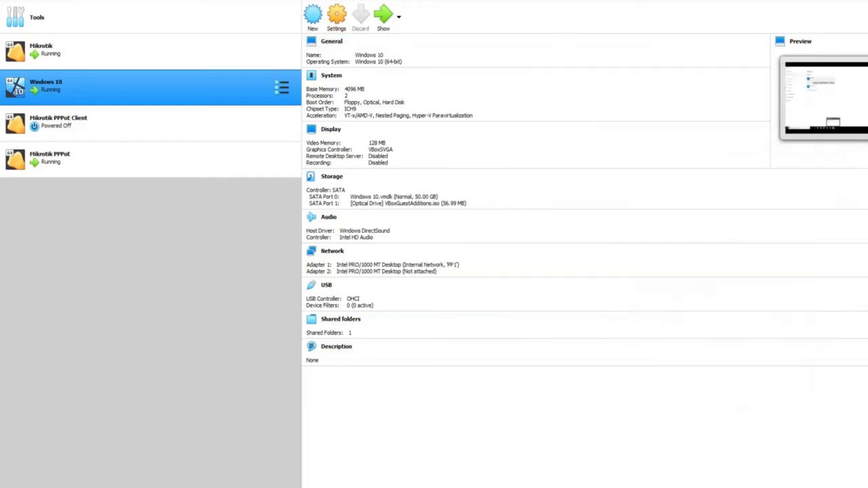
mouse_move(746, 485)
left_click(846, 467)
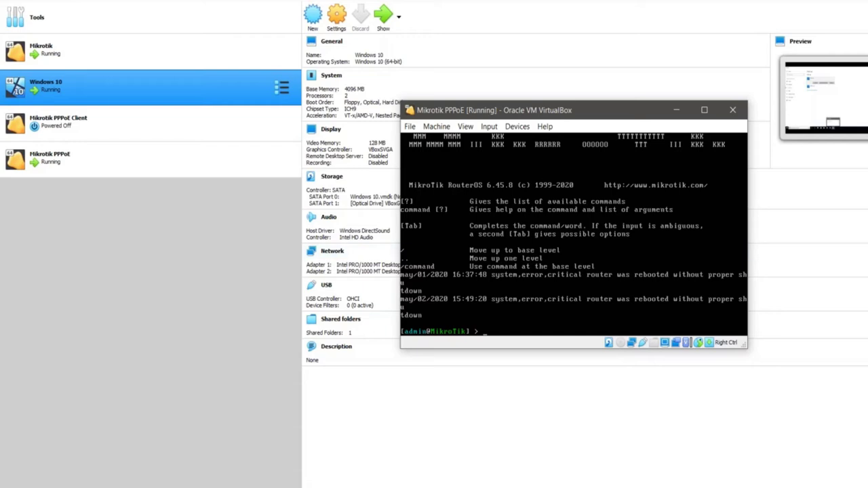
key("Return")
key("Return")
key("Return")
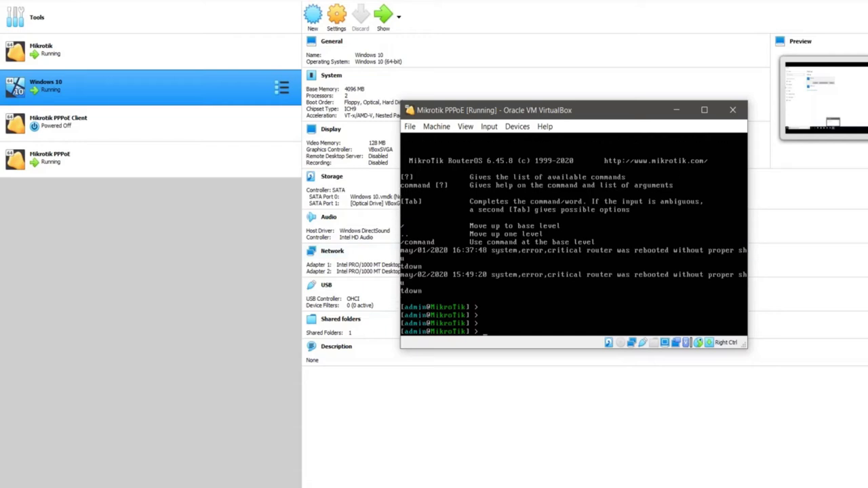
type("system")
key("Return")
type("reset-configuration")
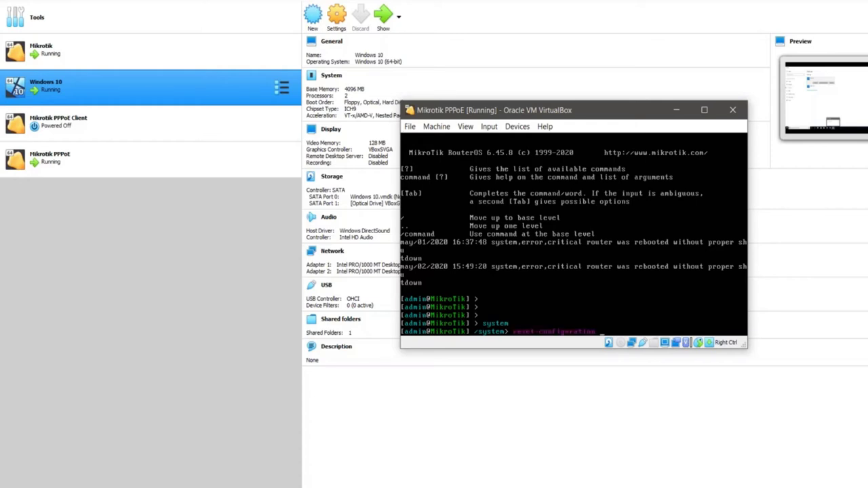
type(" no-defaults=yes")
key("Return")
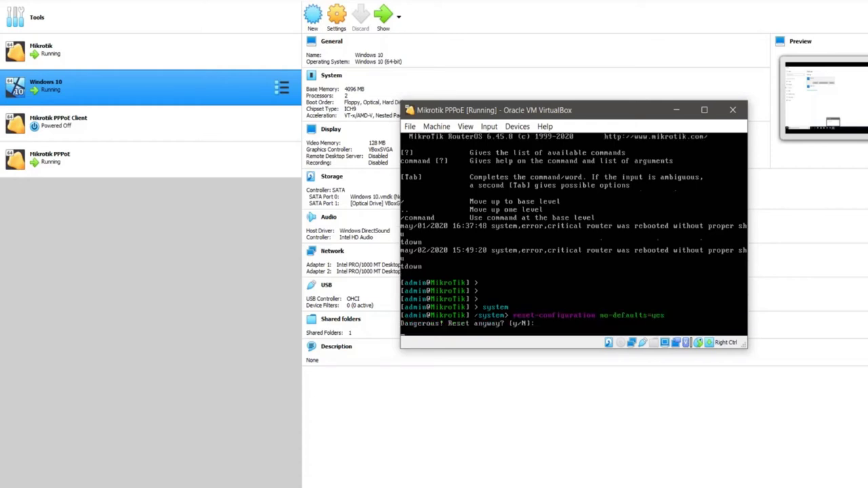
type("y")
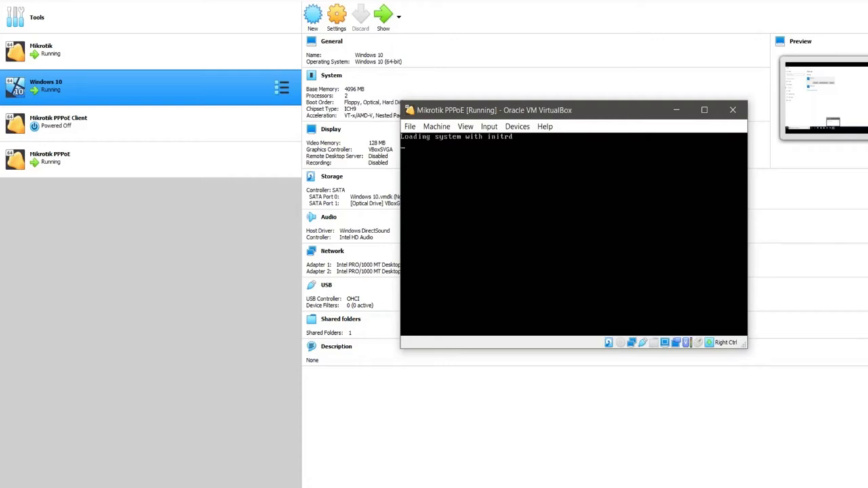
- Switch to the Windows 10 machine and bring up its Dial-up settings
left_click(746, 487)
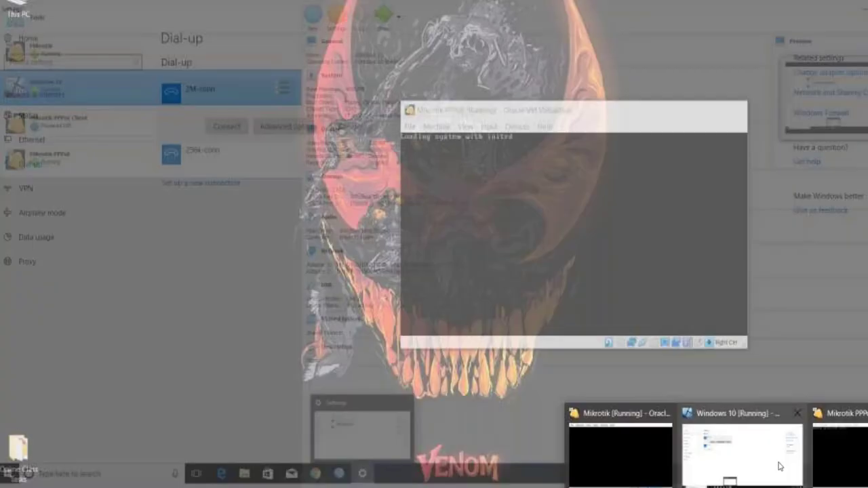
left_click(743, 452)
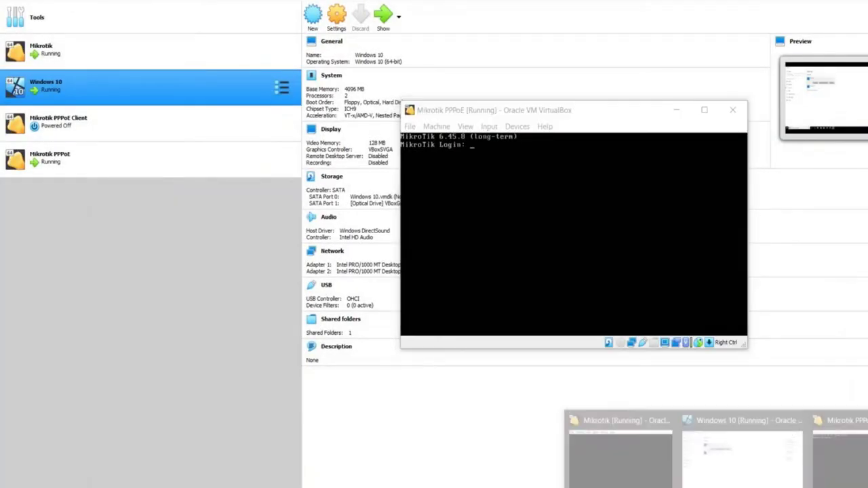
left_click(719, 441)
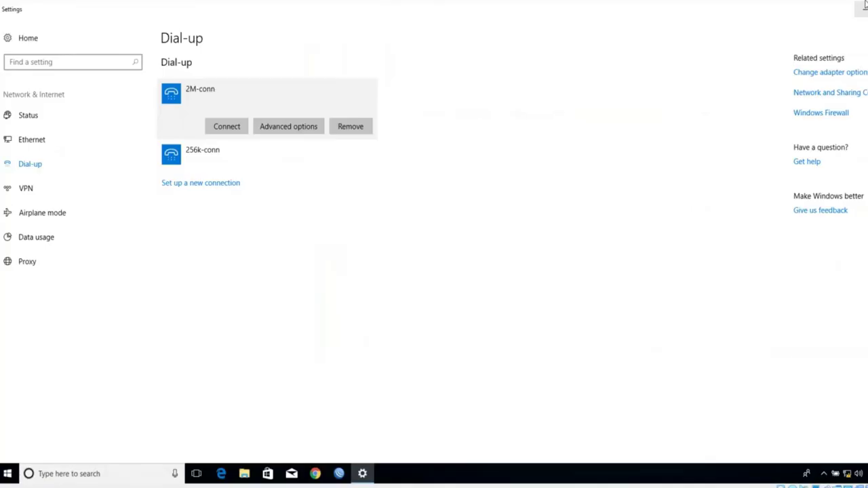
- Connect WinBox as admin to the MikroTik neighbour entry and move the PPP window aside
left_click(863, 9)
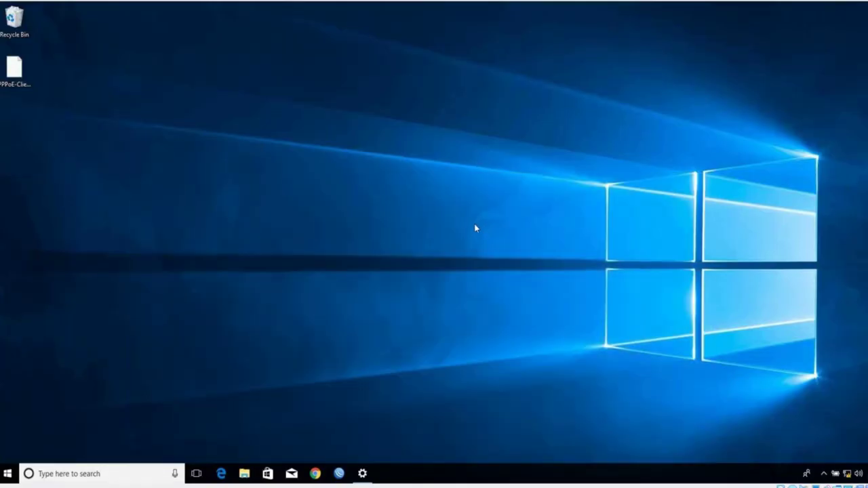
left_click(339, 473)
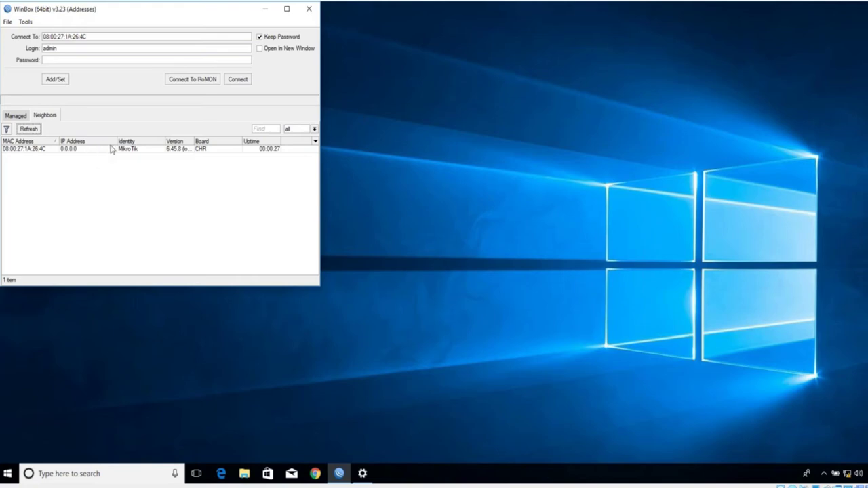
left_click(53, 150)
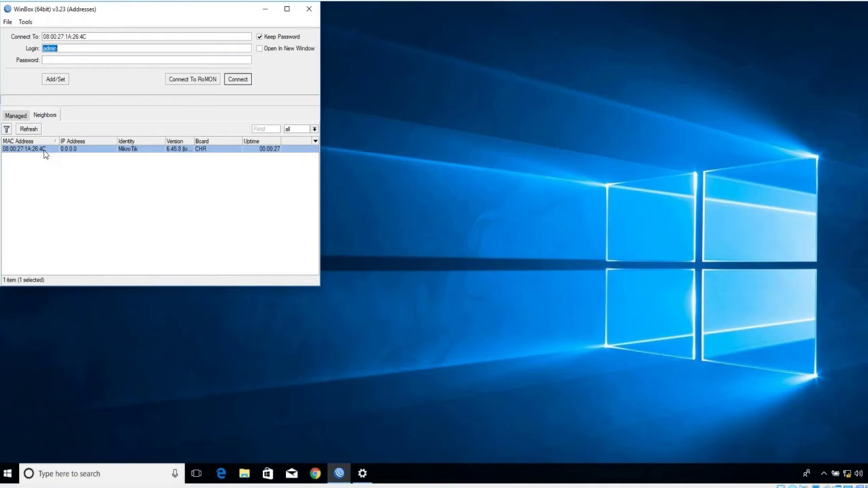
key("Return")
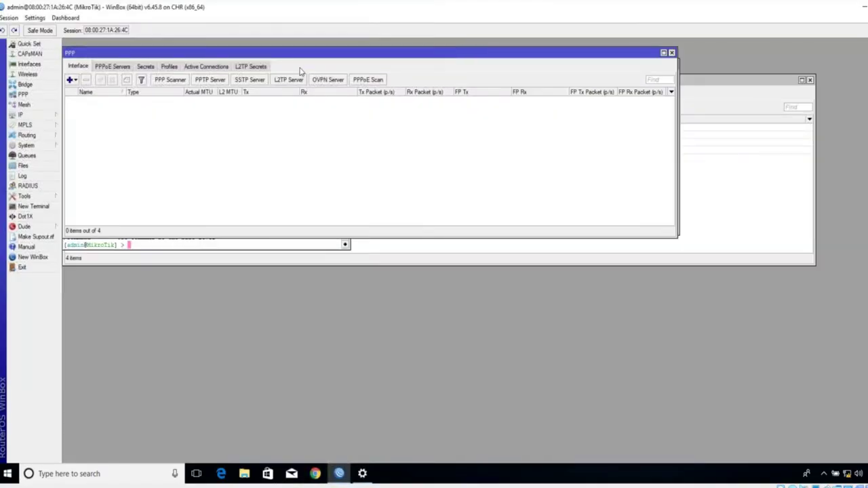
left_click_drag(299, 52, 503, 59)
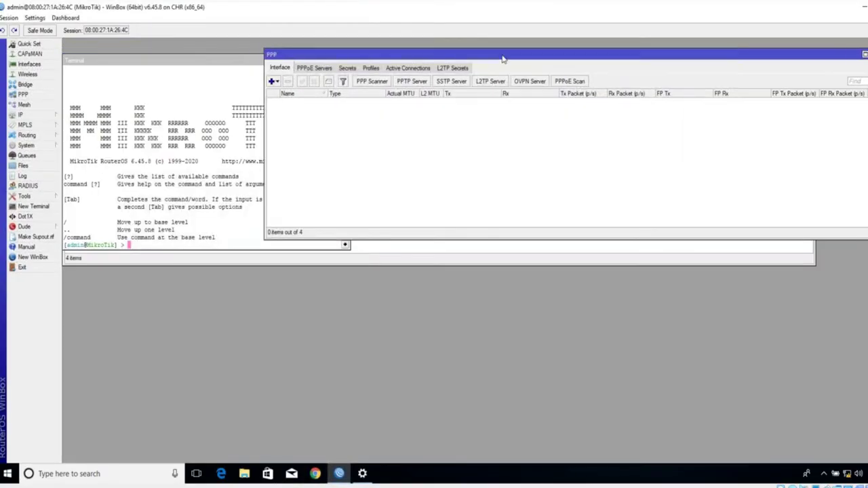
- Close the PPP, address list, terminal and interface list windows
left_click(865, 53)
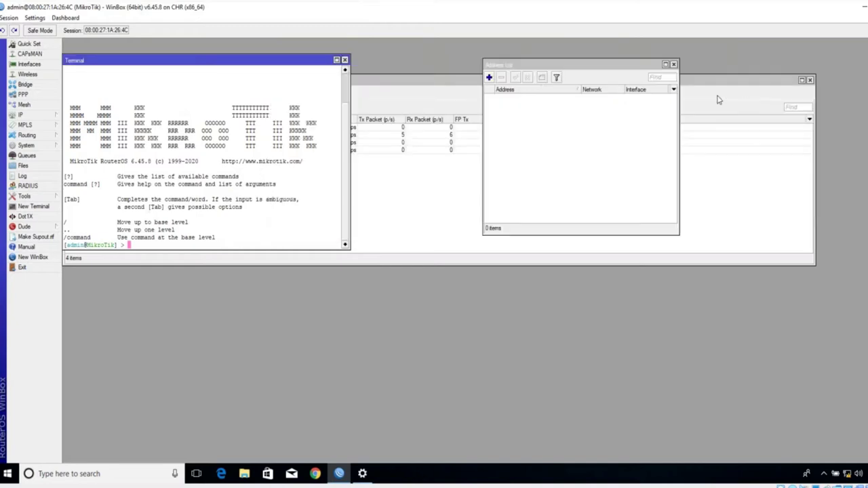
left_click(676, 62)
left_click(344, 60)
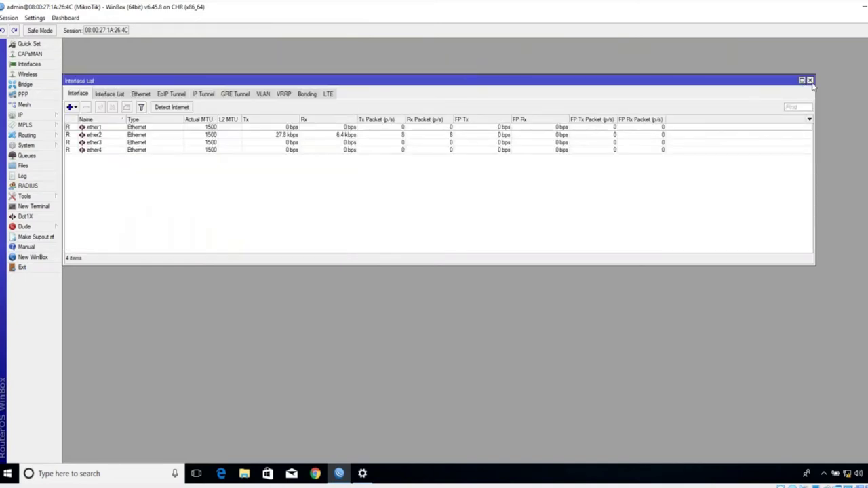
left_click(810, 80)
- Show the empty IP address list in the upper right, then the PPP interface list
left_click(37, 116)
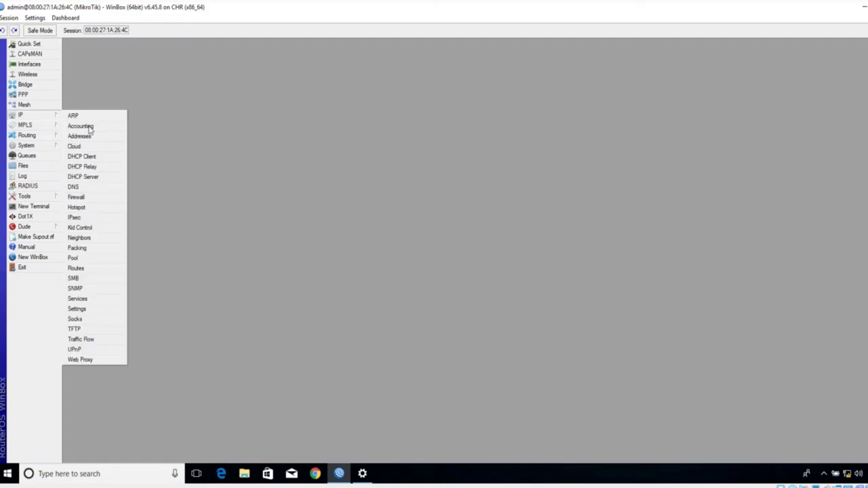
left_click(79, 136)
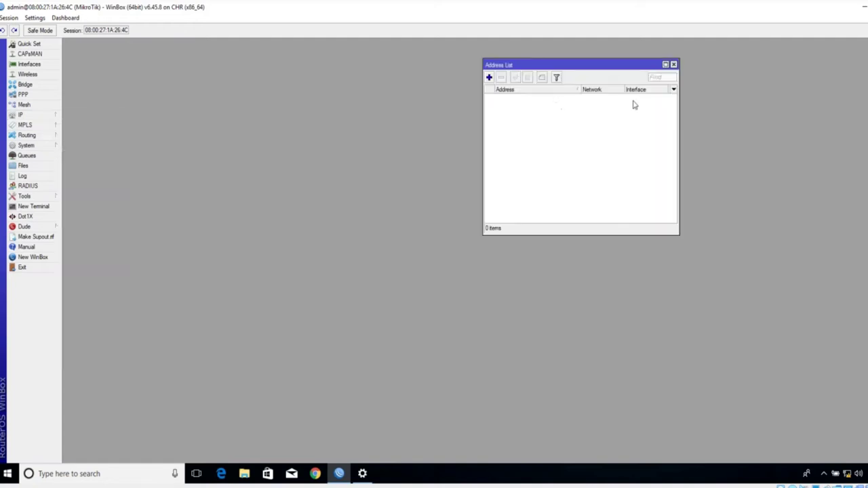
left_click_drag(642, 68, 817, 56)
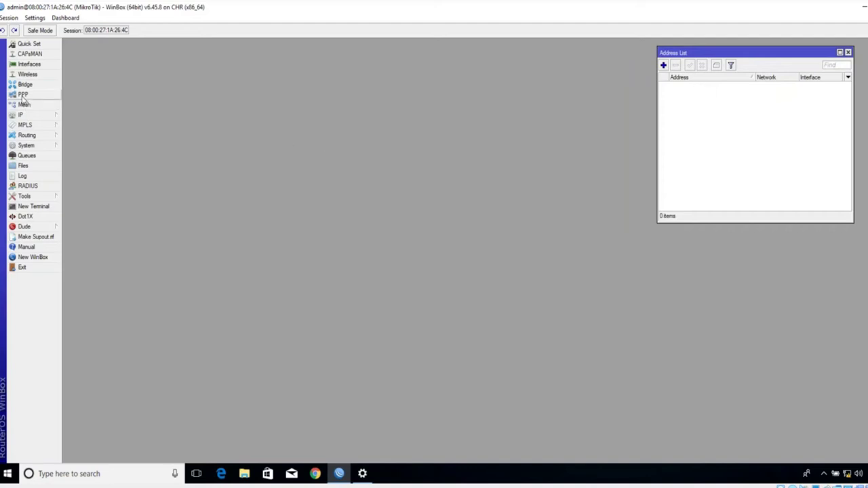
left_click(23, 95)
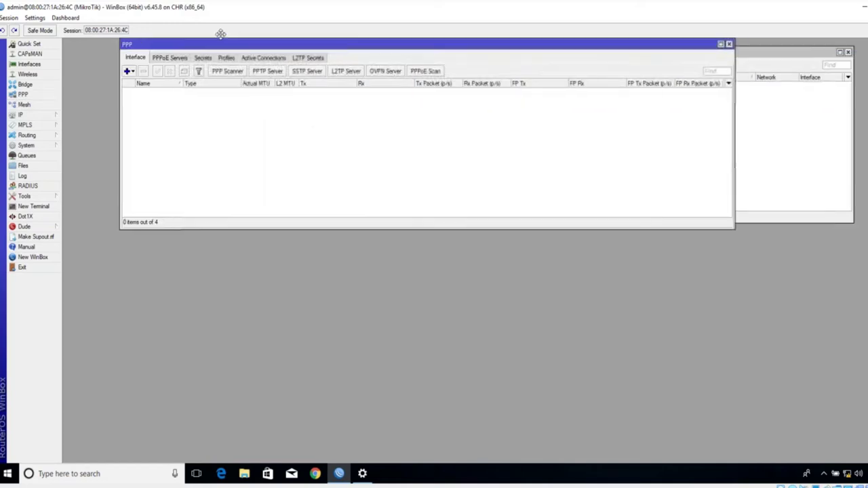
- Add PPPoE client pppoe-out1 with the dial-out user name and password
left_click(127, 71)
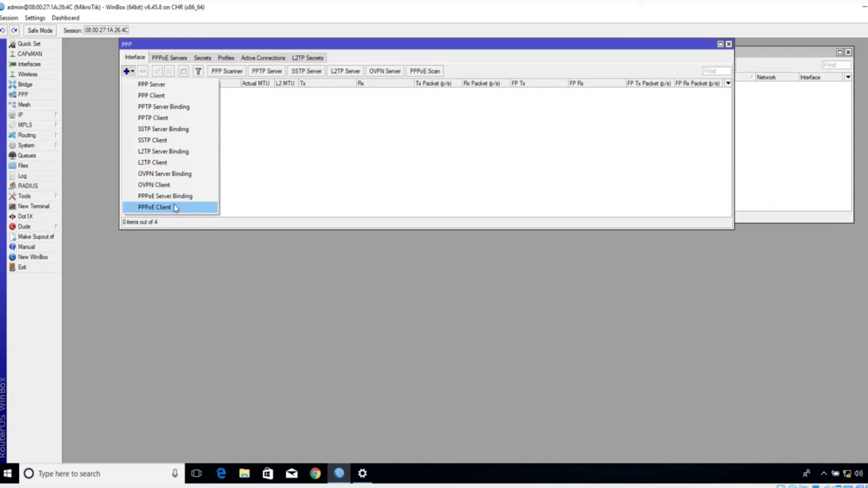
left_click(174, 207)
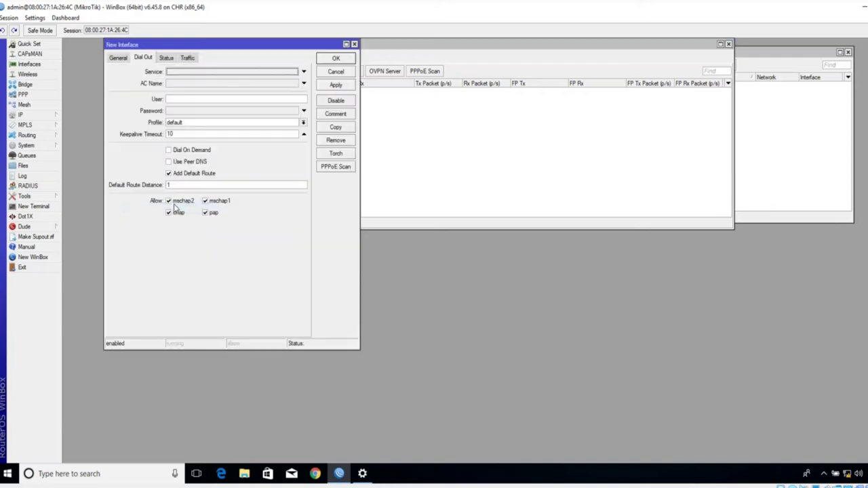
left_click(176, 110)
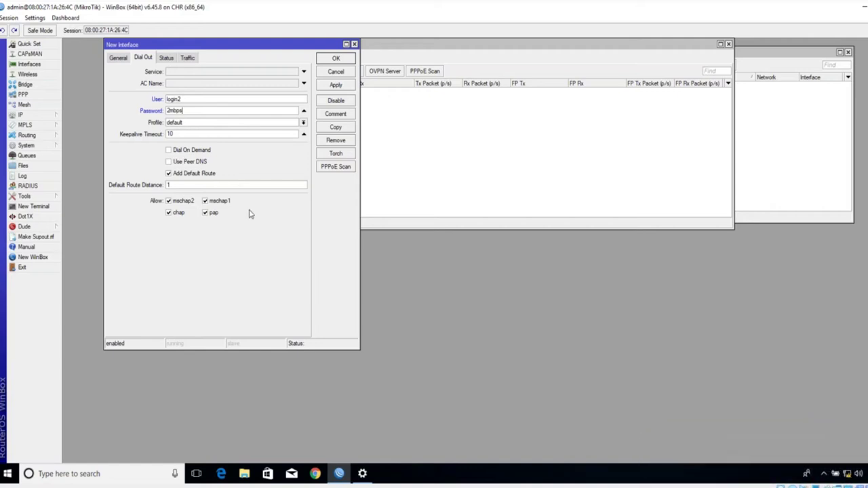
left_click(340, 85)
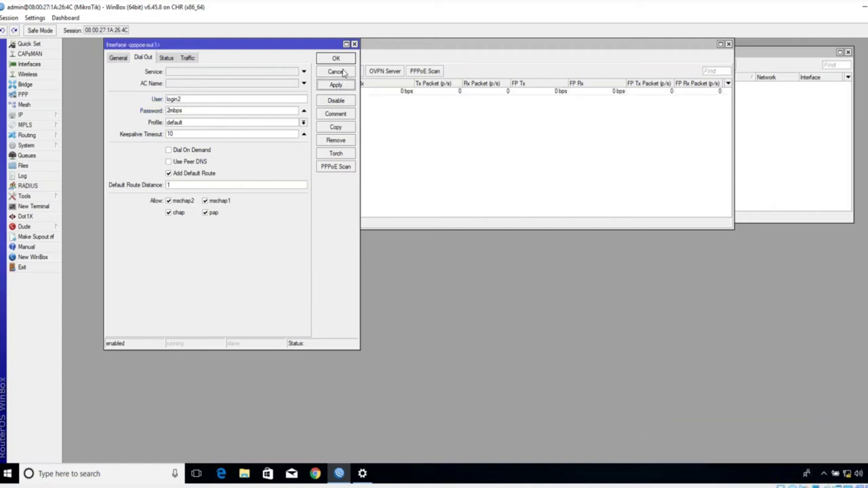
left_click(337, 59)
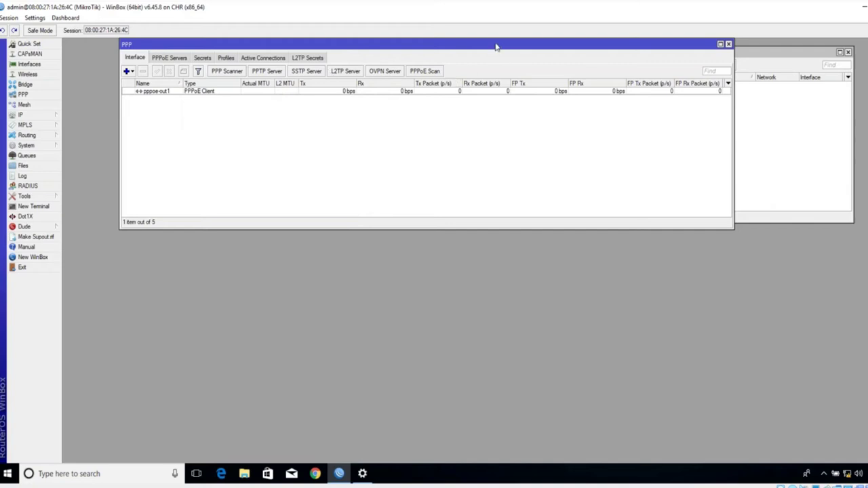
- Arrange the PPP window and address list side by side
left_click_drag(496, 43, 441, 43)
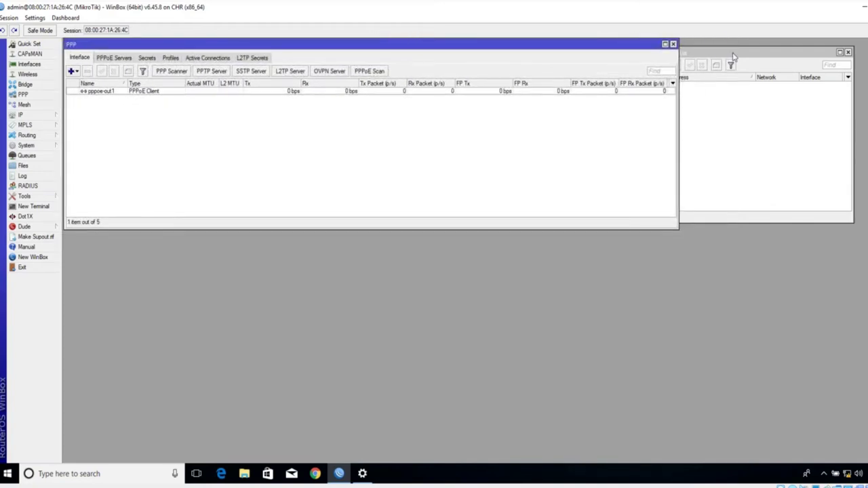
left_click_drag(733, 53, 793, 45)
left_click(663, 178)
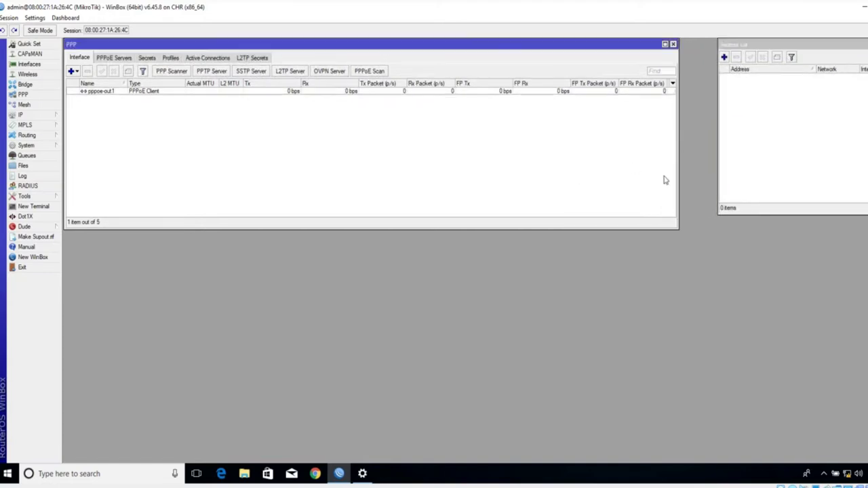
left_click(774, 156)
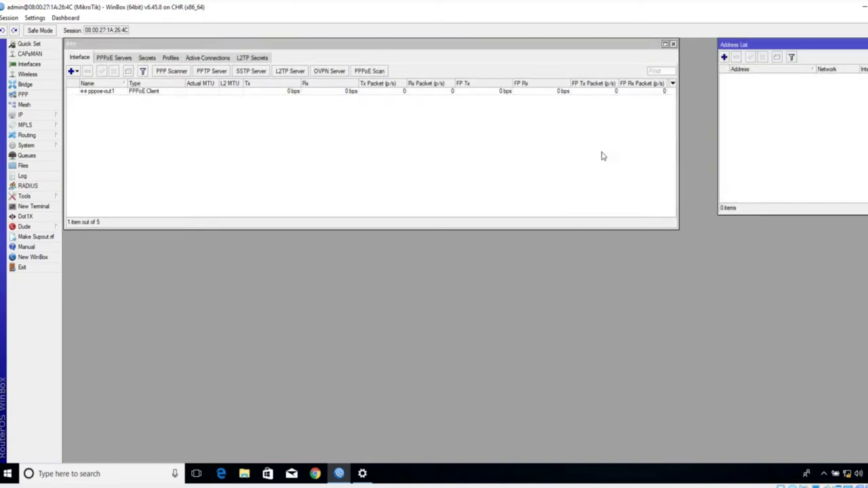
left_click(601, 156)
left_click(779, 130)
- Enable Use Peer DNS on the pppoe-out1 interface
double_click(107, 92)
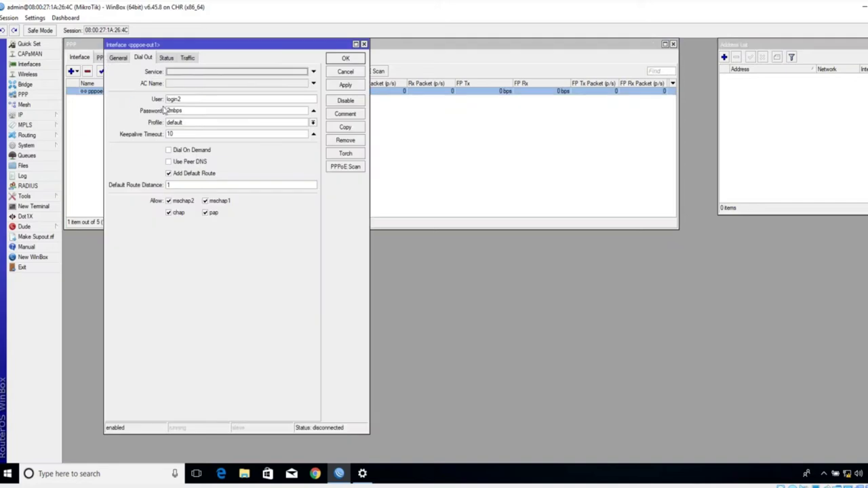
left_click(184, 99)
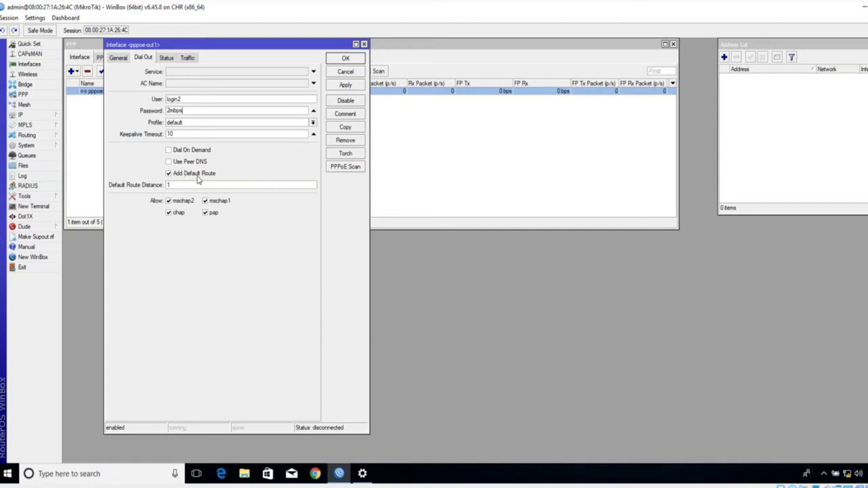
left_click(199, 164)
left_click(346, 85)
left_click(345, 58)
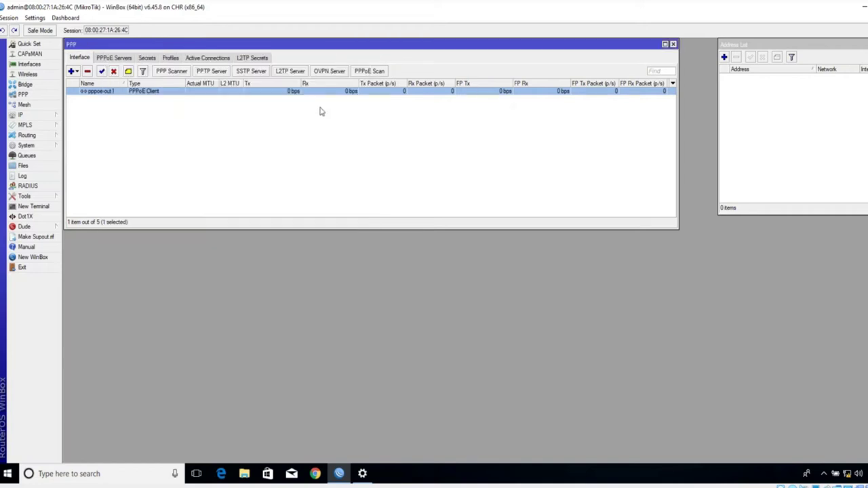
left_click(777, 102)
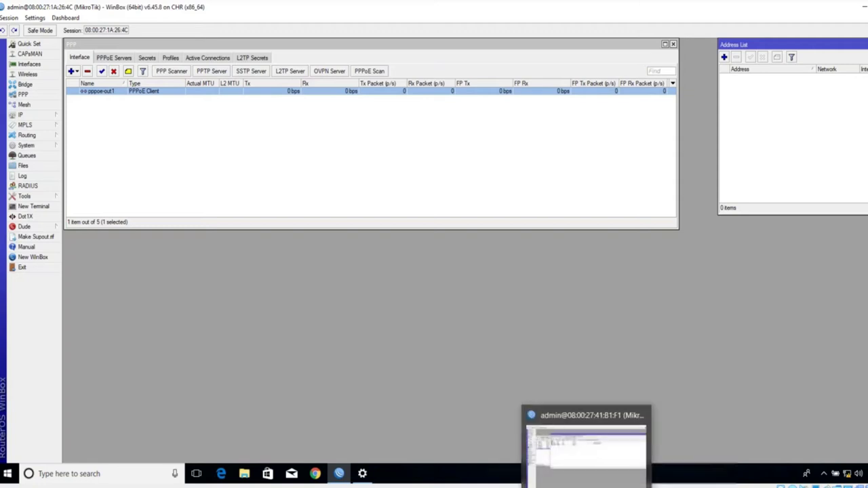
- Move Mikrotik PPPoE's Adapter 1 back to LAN1, then return to the Windows 10 machine
mouse_move(719, 486)
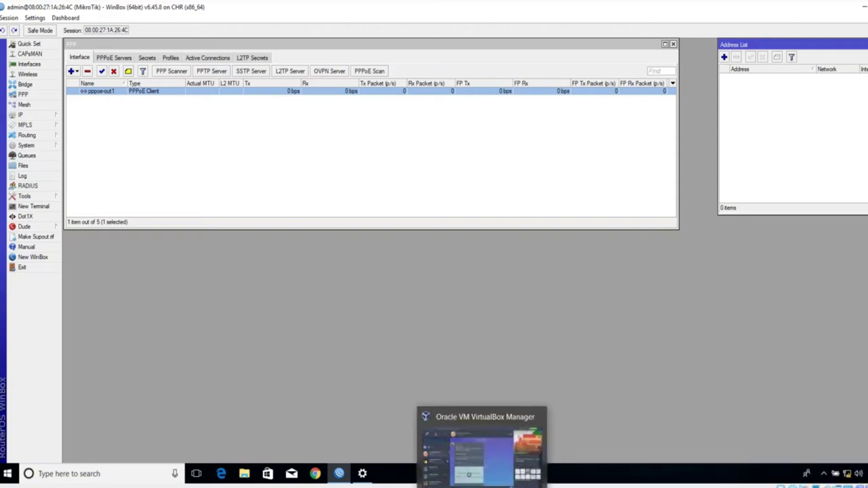
left_click(484, 448)
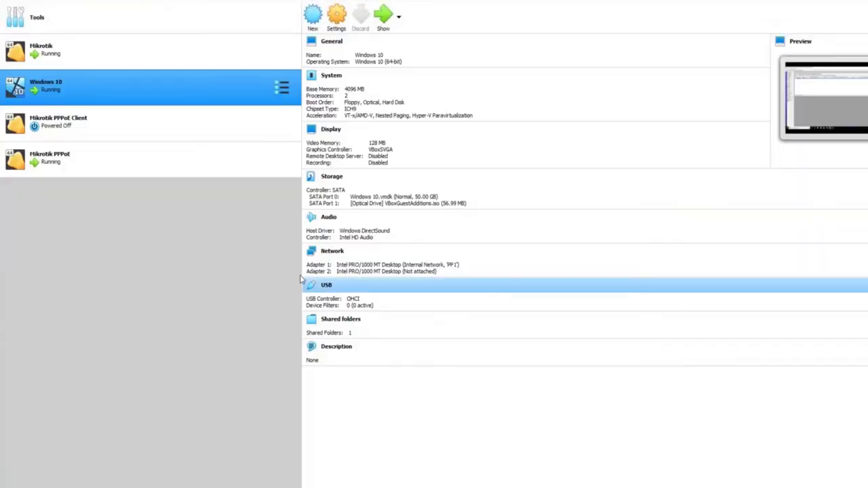
right_click(89, 157)
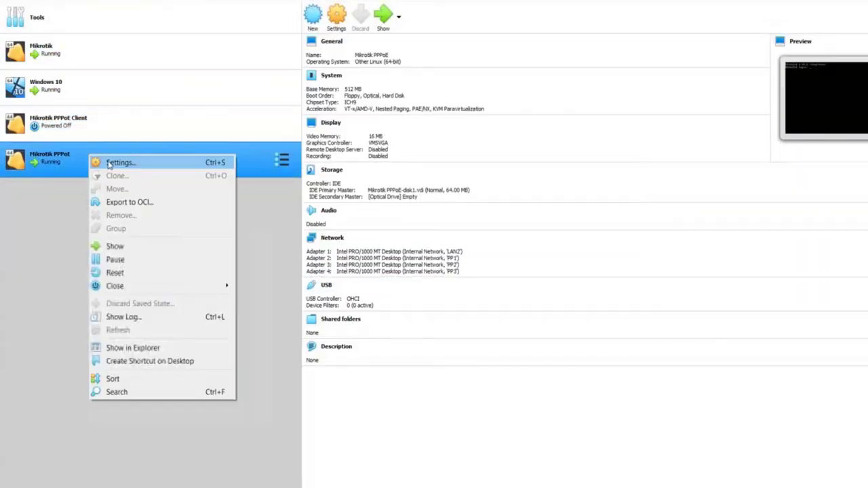
key("Escape")
key("ctrl+s")
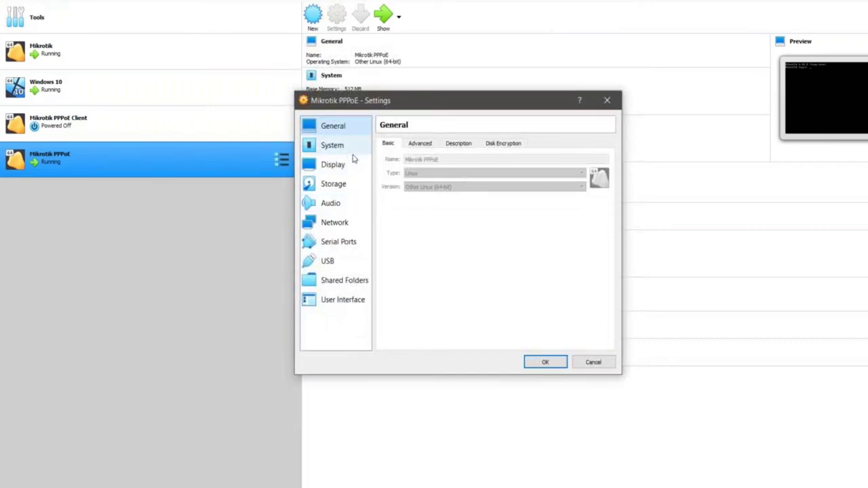
left_click(343, 231)
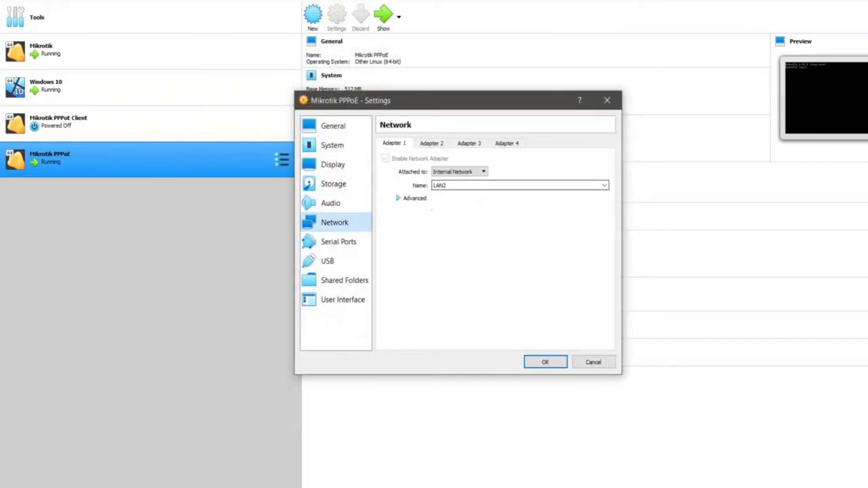
left_click(604, 185)
left_click(469, 196)
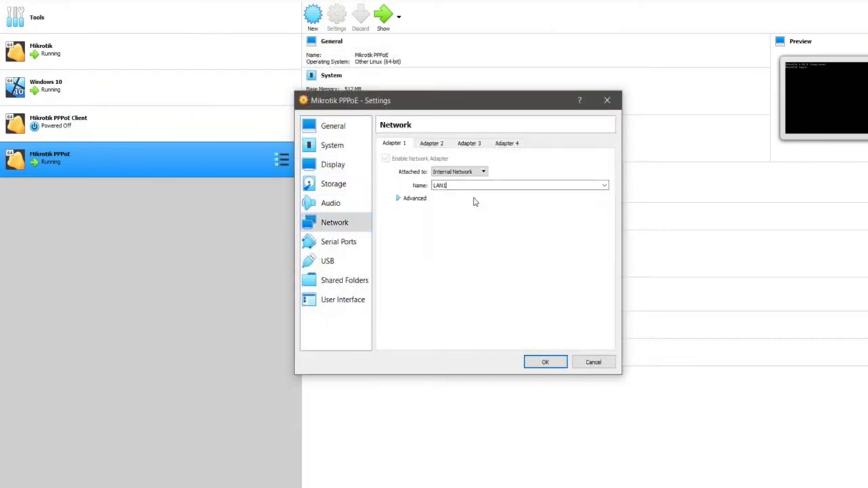
left_click(545, 363)
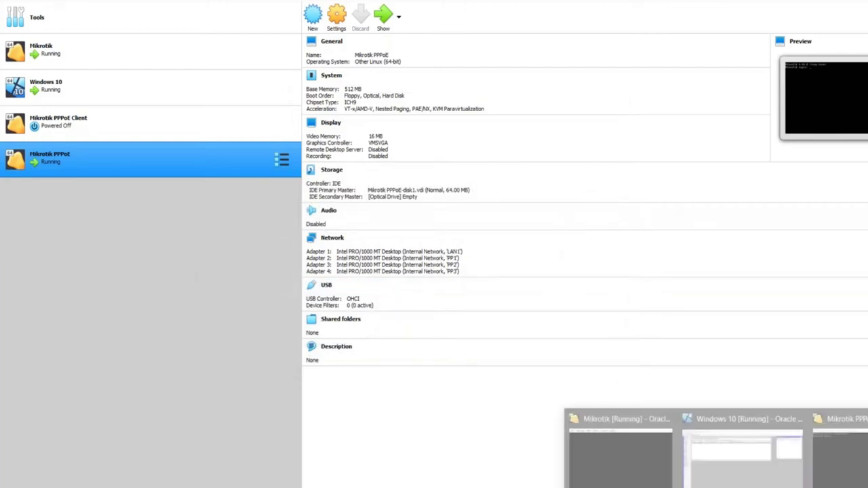
left_click(748, 473)
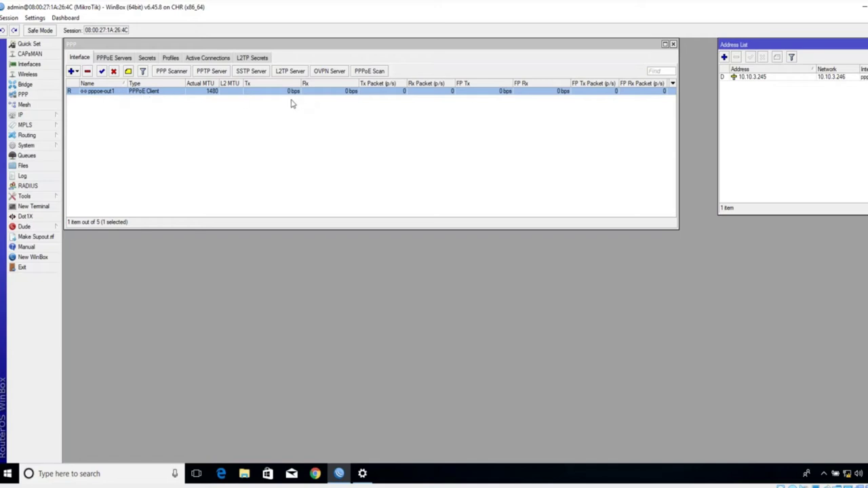
- Focus the PPP window and select the 10.10.3.245 address entry
left_click(287, 95)
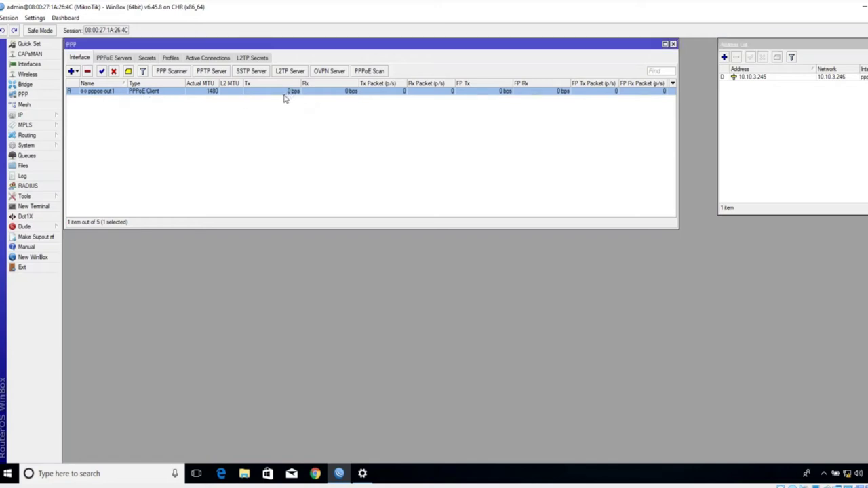
left_click(747, 78)
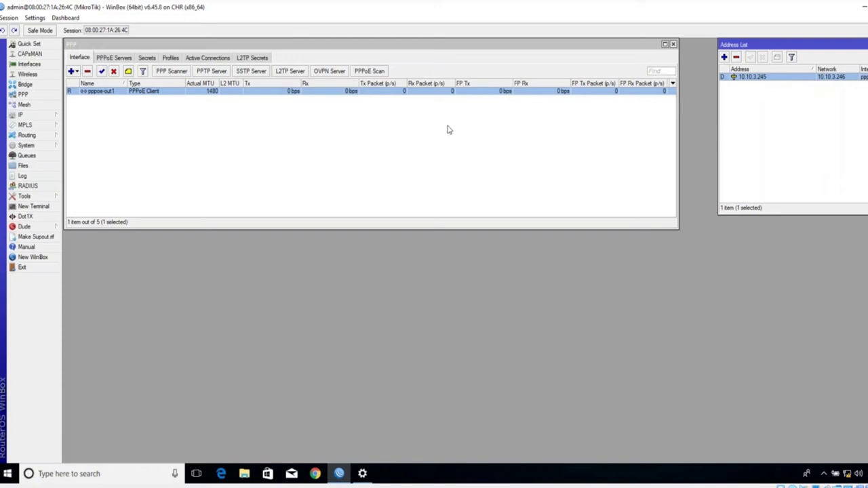
left_click(33, 206)
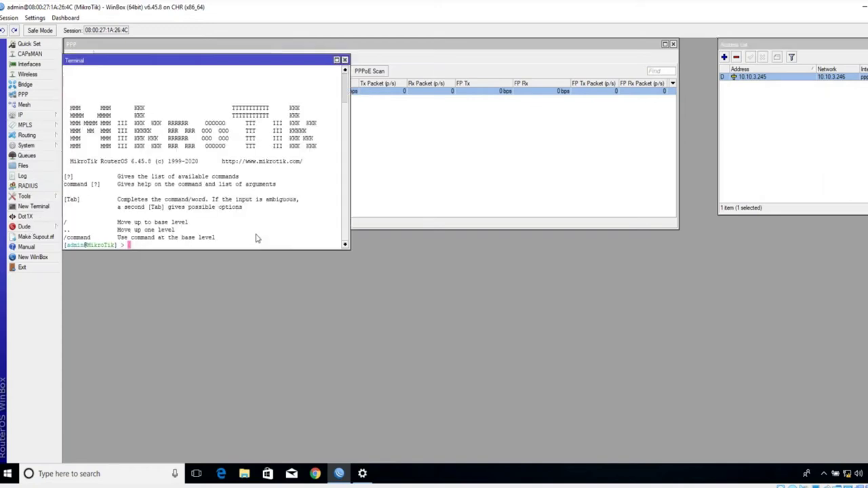
type("ping 8.8.8.8")
key("Return")
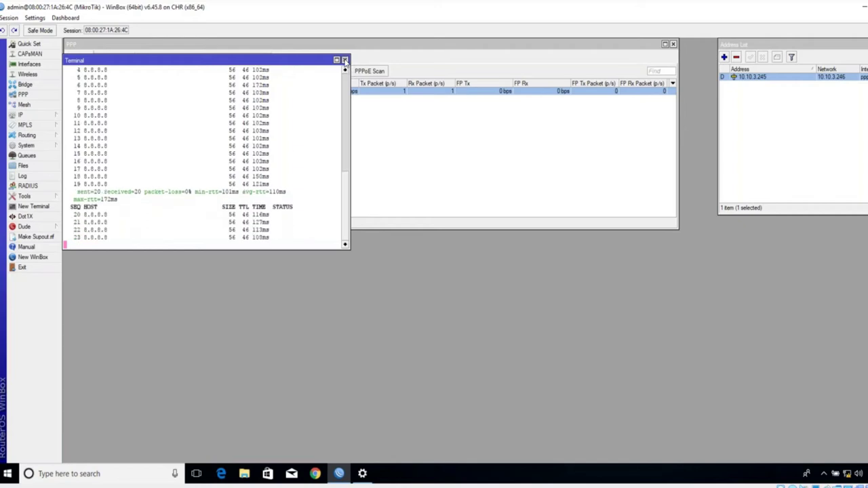
left_click(344, 59)
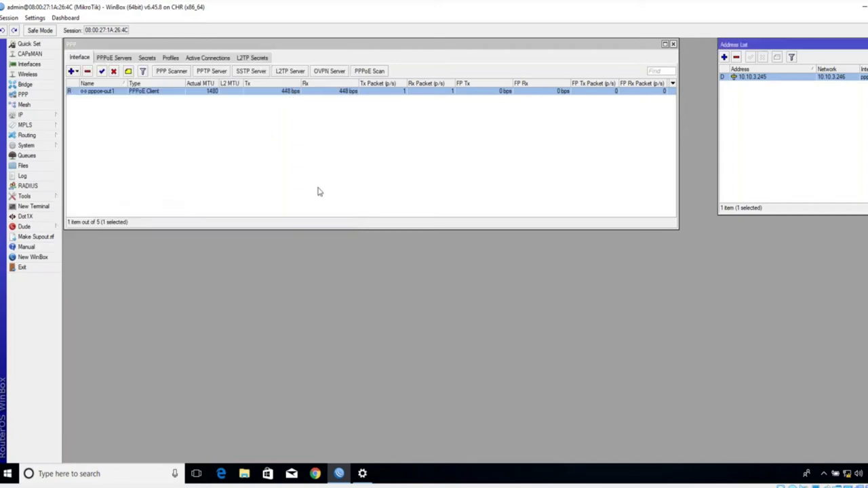
- Look up the ether2 interface in the interface list
left_click(29, 64)
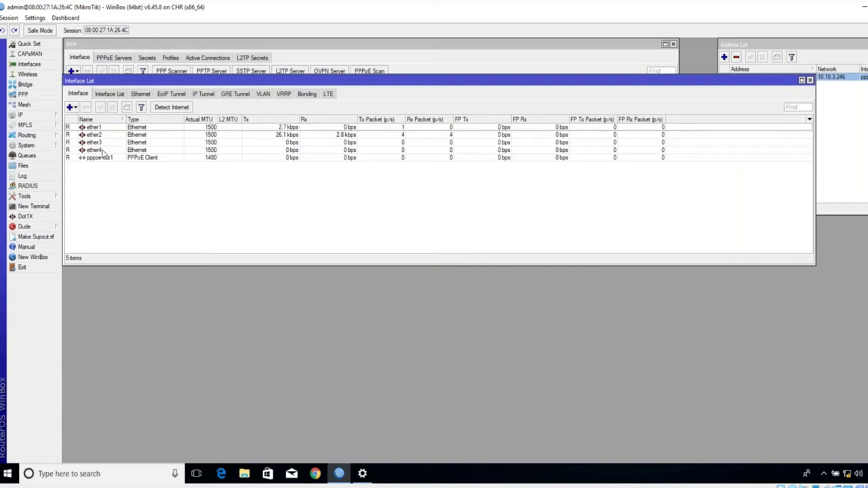
left_click(100, 136)
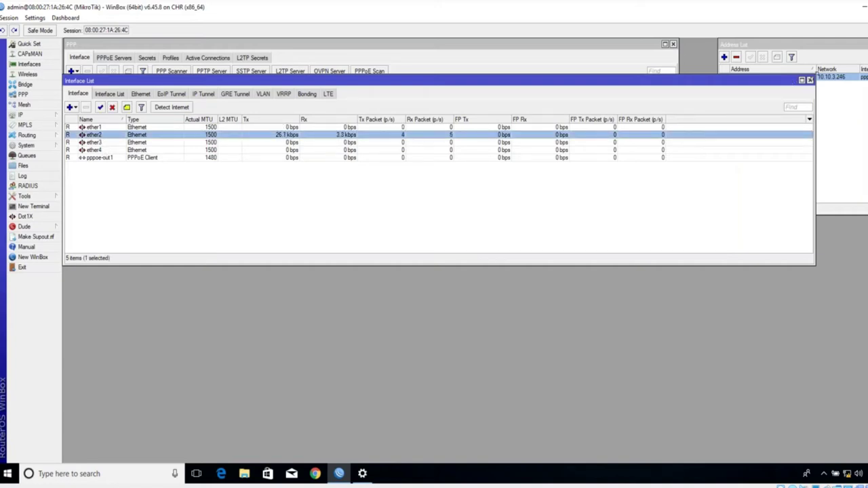
left_click(810, 80)
- Add address 192.168.50.1/24 on interface ether2
left_click(725, 57)
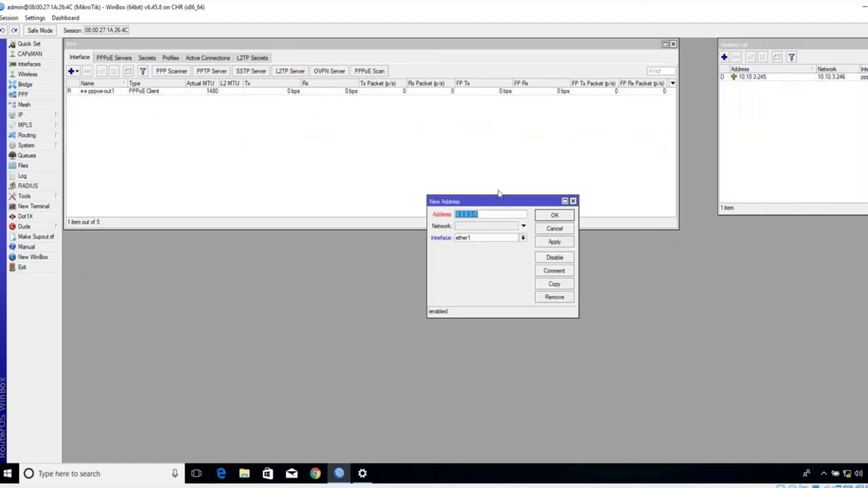
type("192.168.50.1/24")
left_click(483, 238)
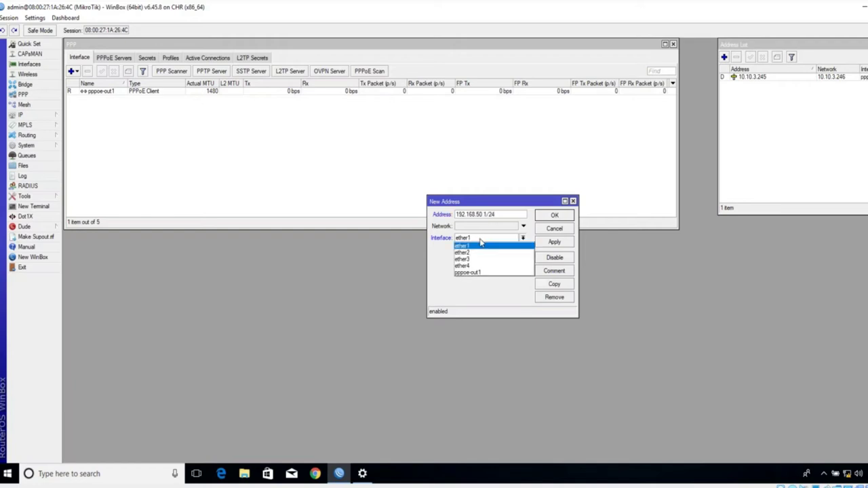
key("Down")
key("Return")
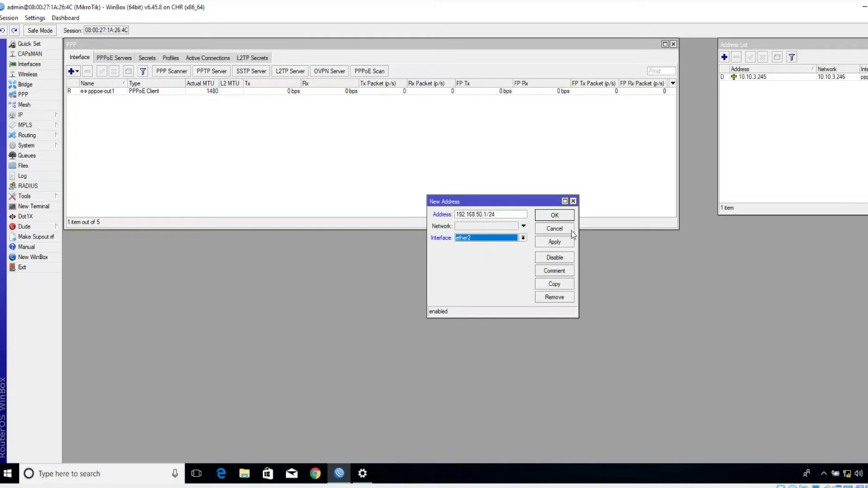
left_click(556, 242)
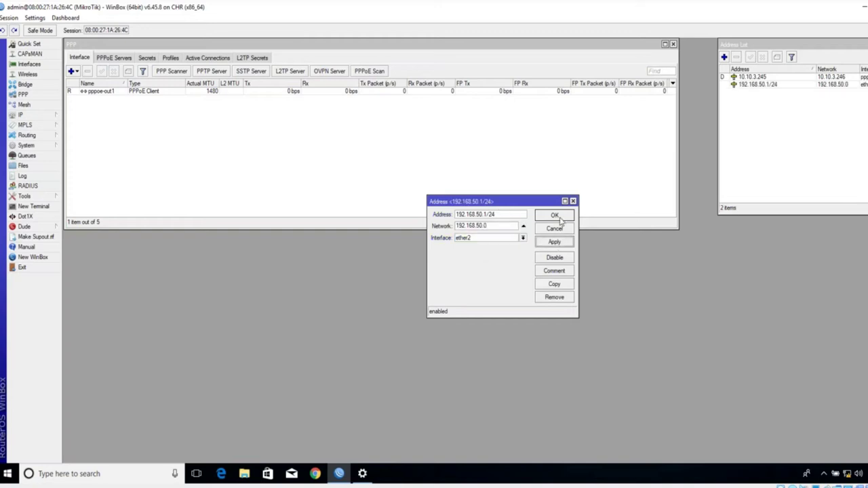
left_click(560, 216)
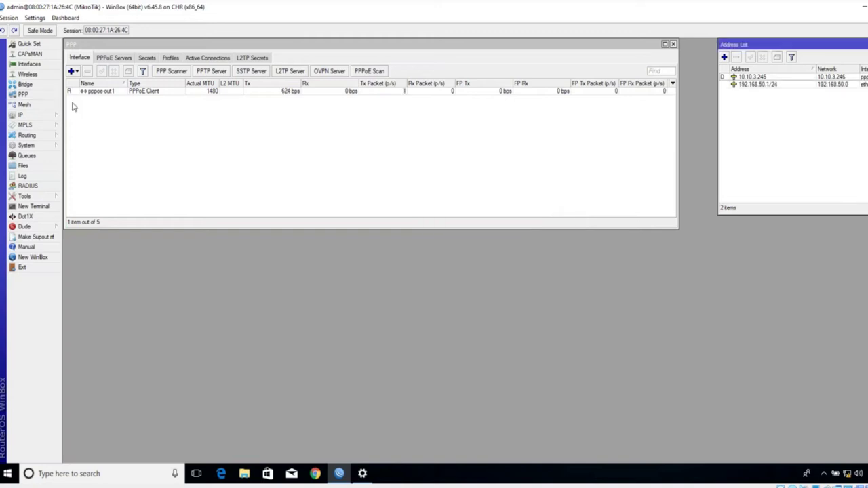
- Review the IP DNS settings
left_click(39, 117)
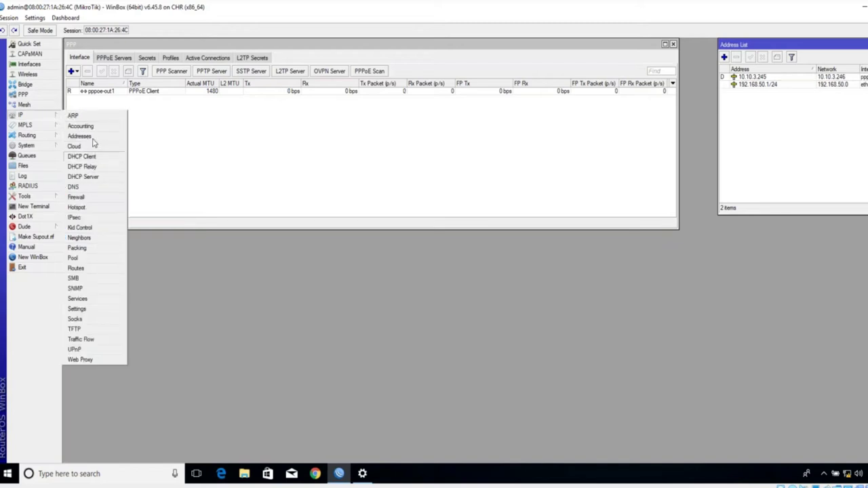
left_click(84, 188)
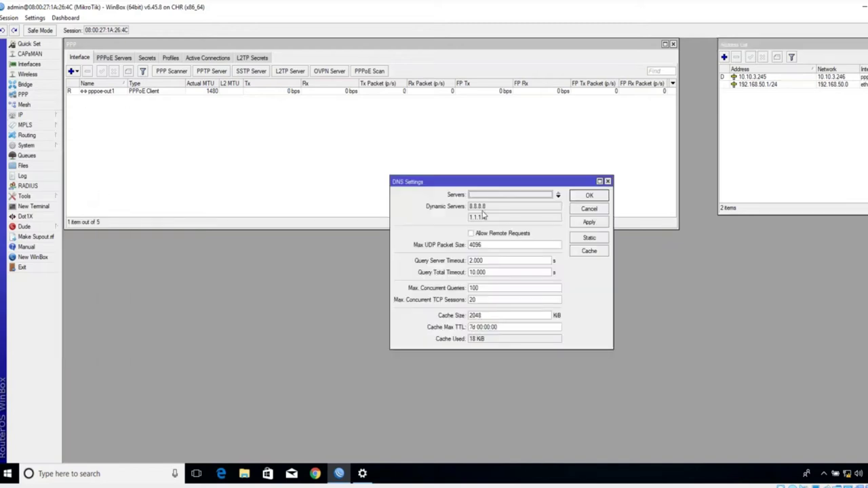
left_click(608, 182)
left_click(31, 117)
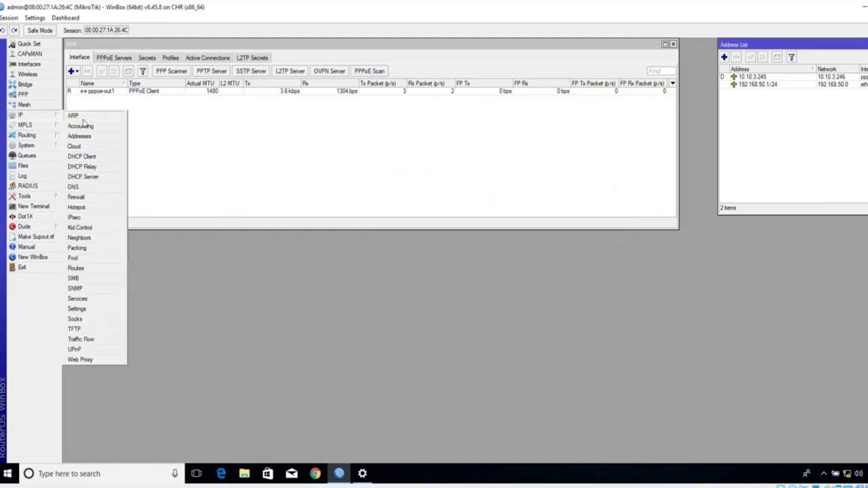
- Start DHCP Setup and choose ether2 as the DHCP server interface
left_click(97, 178)
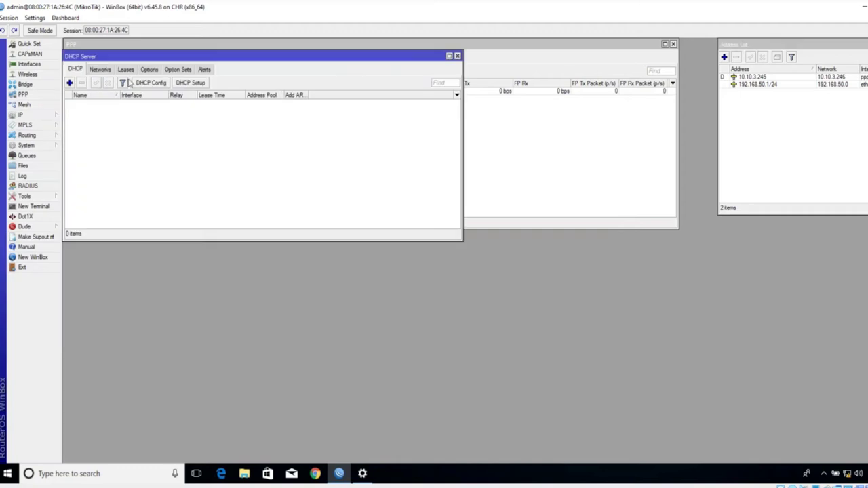
left_click(182, 87)
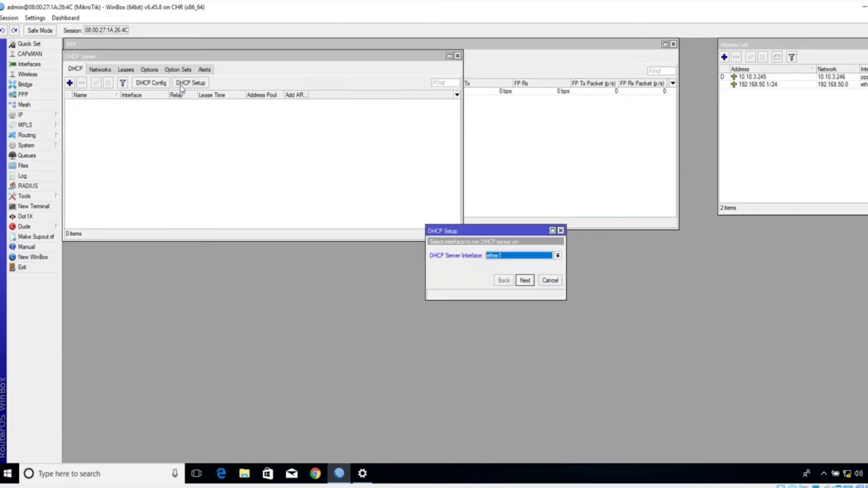
left_click(529, 258)
left_click(504, 272)
left_click(526, 282)
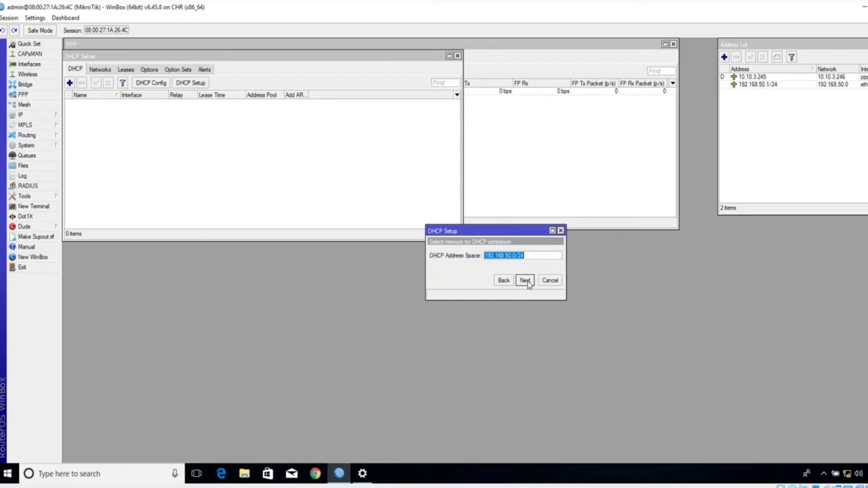
- Accept space 192.168.50.0/24, gateway 192.168.50.1, pool .2–.254, DNS 8.8.8.8/1.1.1.1 and lease time
left_click(525, 280)
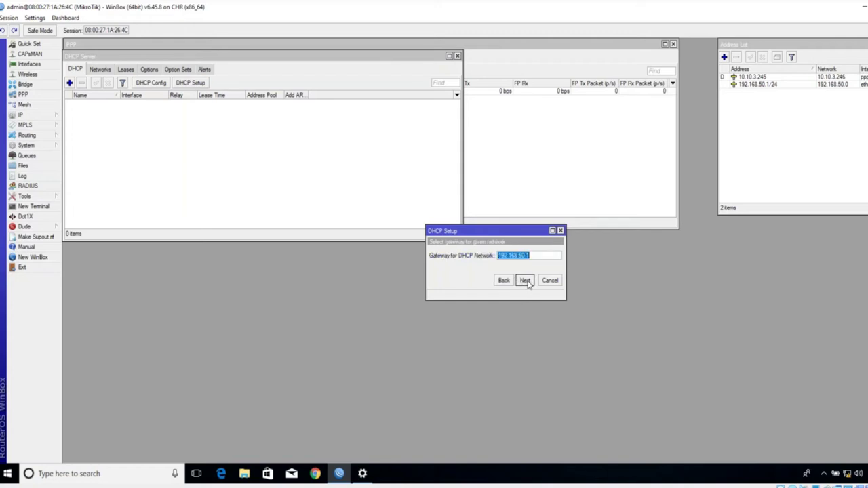
left_click(526, 281)
left_click(525, 281)
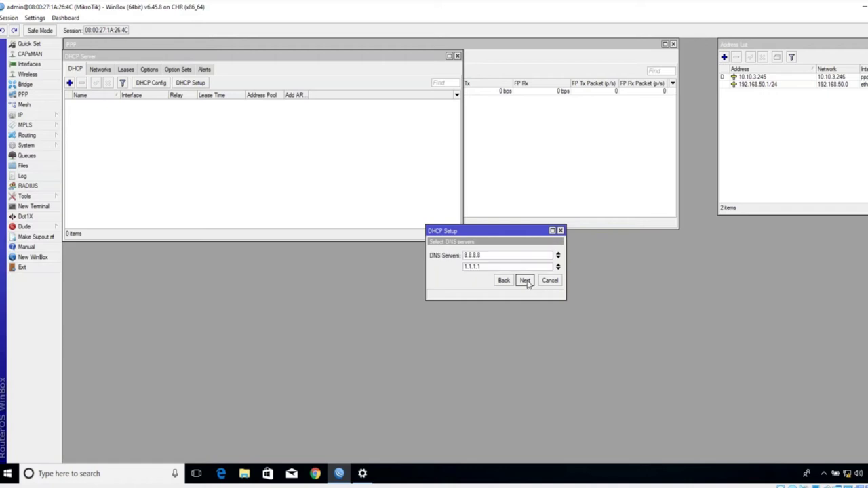
left_click(527, 281)
left_click(527, 281)
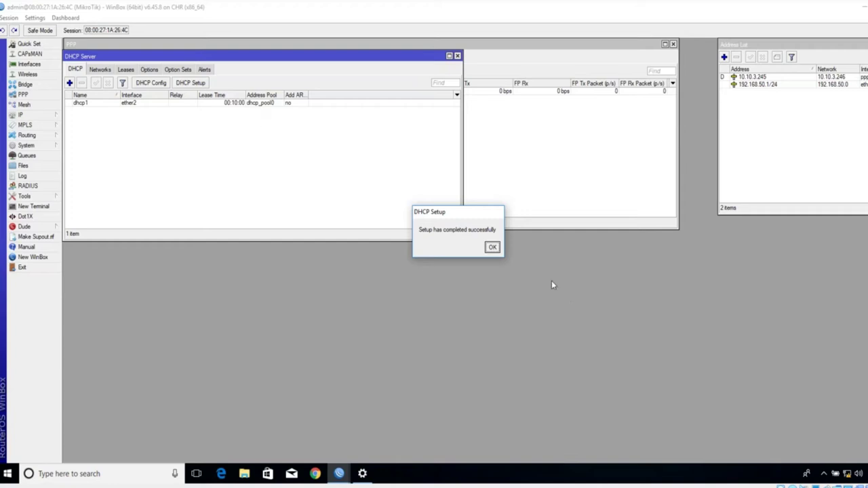
left_click(749, 478)
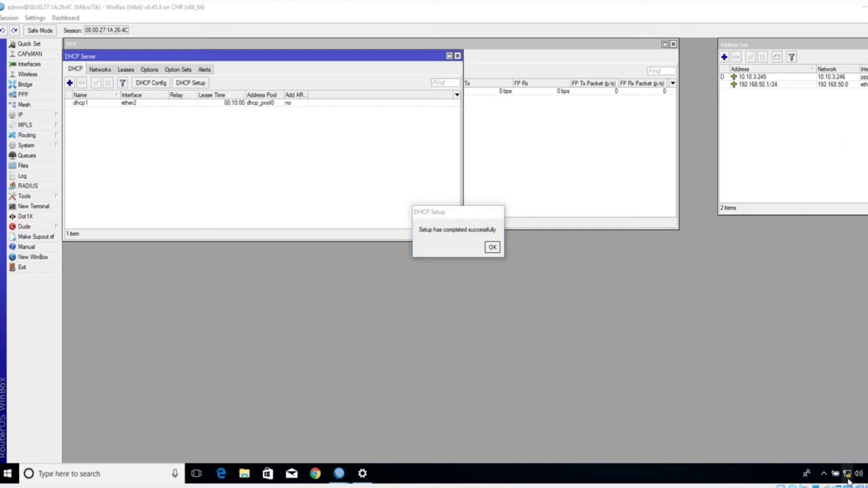
left_click(492, 248)
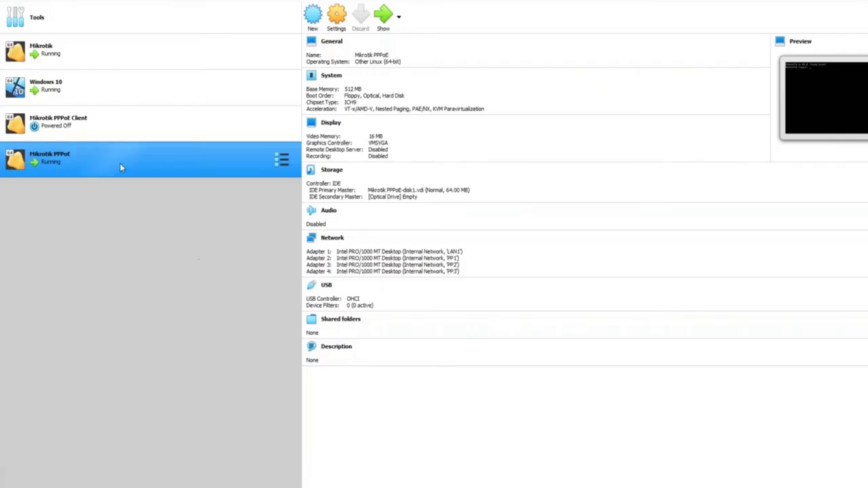
right_click(120, 166)
left_click(142, 178)
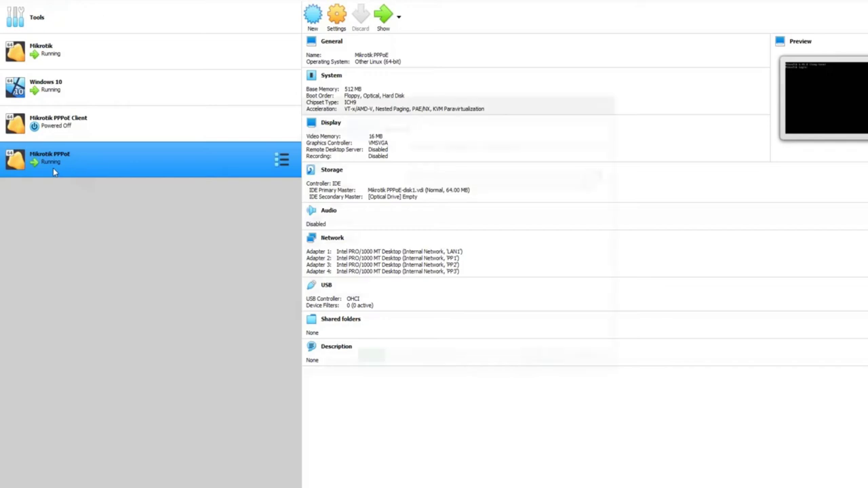
left_click(351, 229)
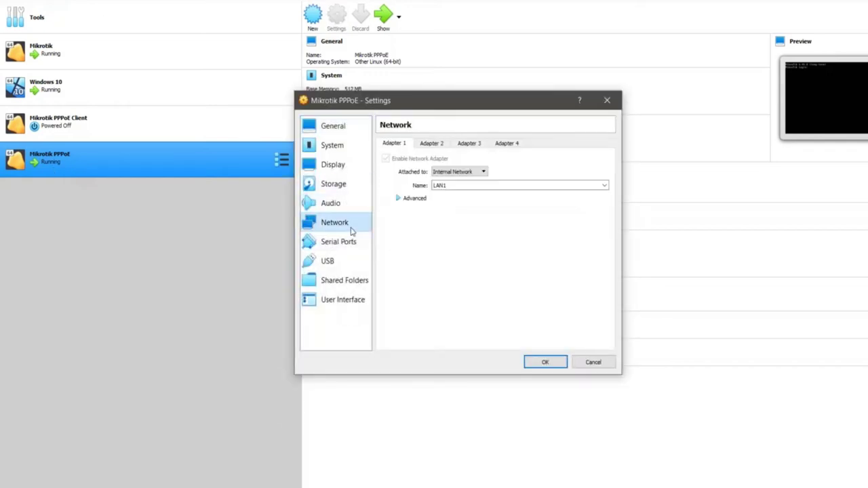
left_click(441, 144)
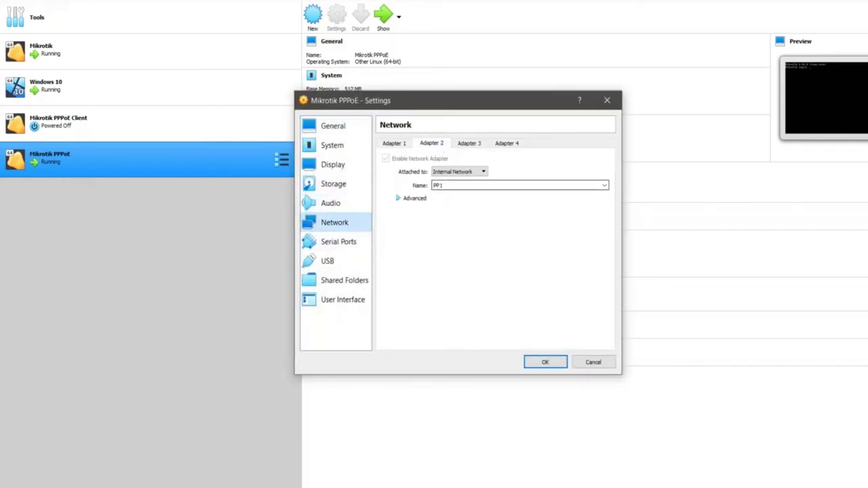
key("shift+Tab")
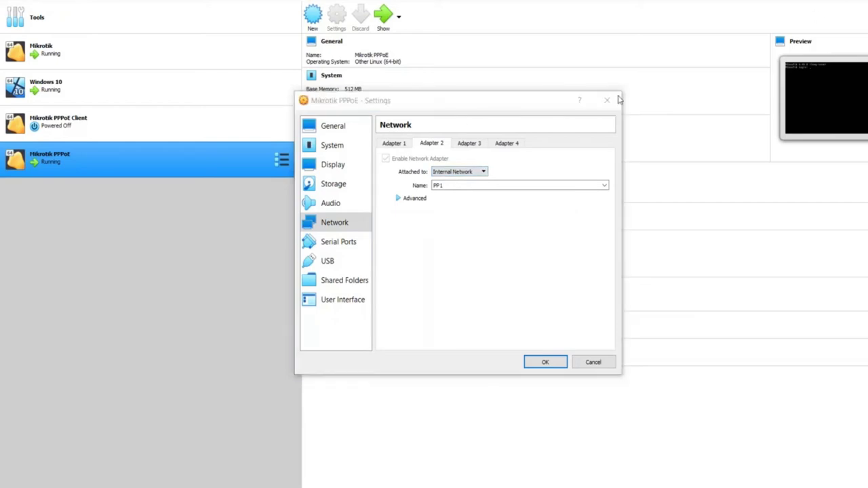
left_click(586, 365)
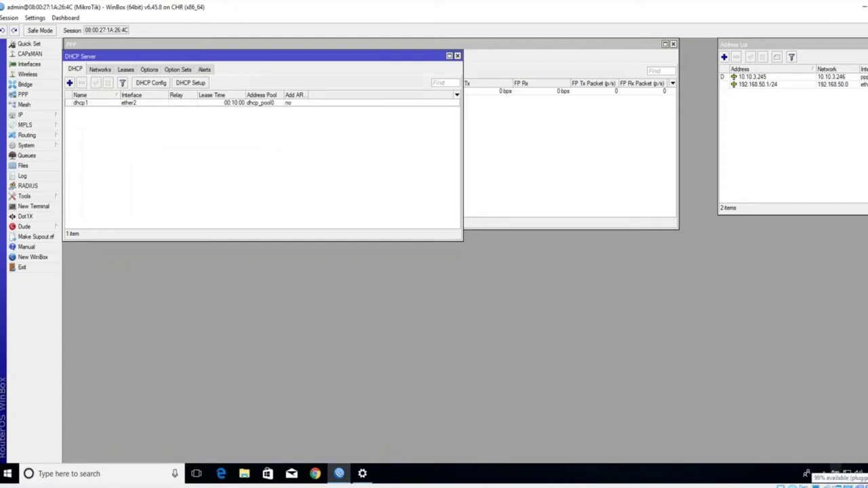
- Ping 8.8.8.8 from a command prompt and see every request time out
mouse_move(805, 486)
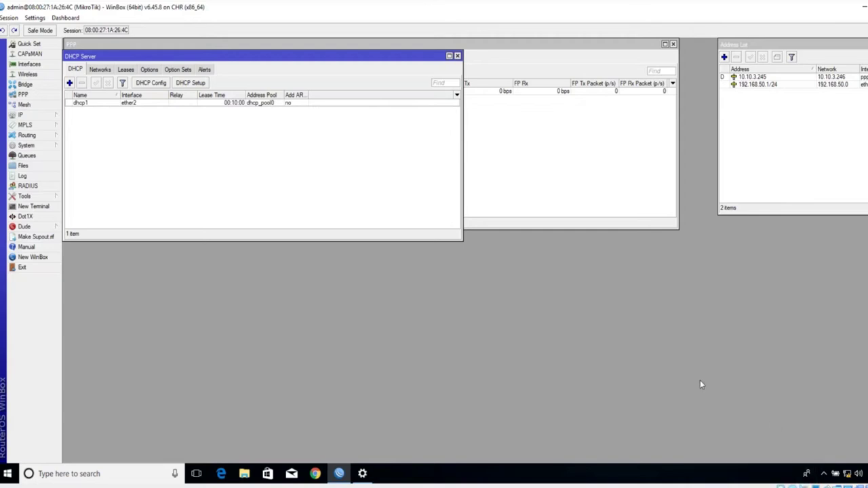
key("super+r")
key("Return")
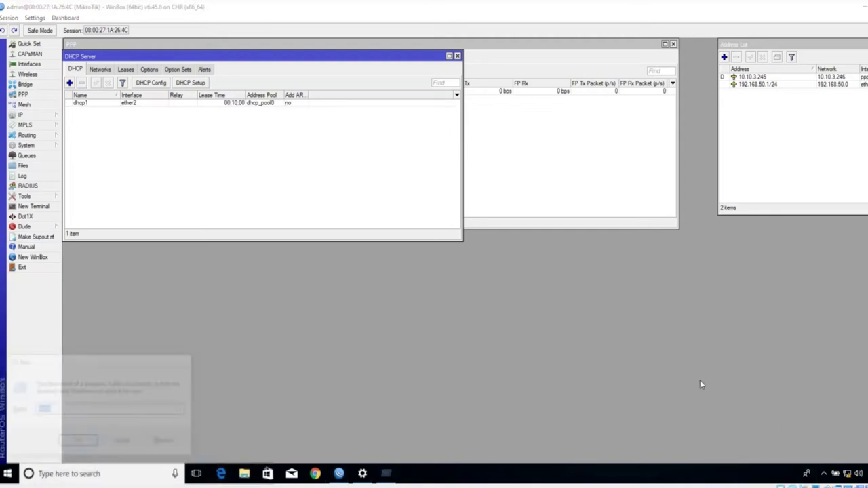
type("ping 8.8.8.8")
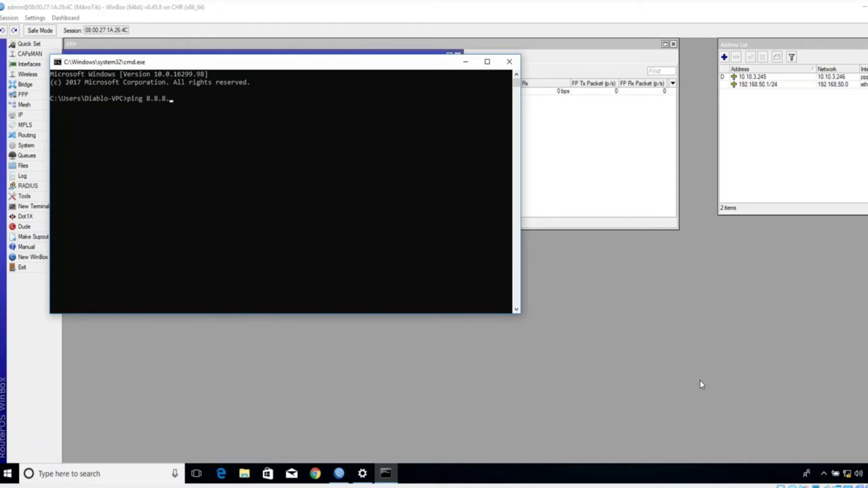
key("Return")
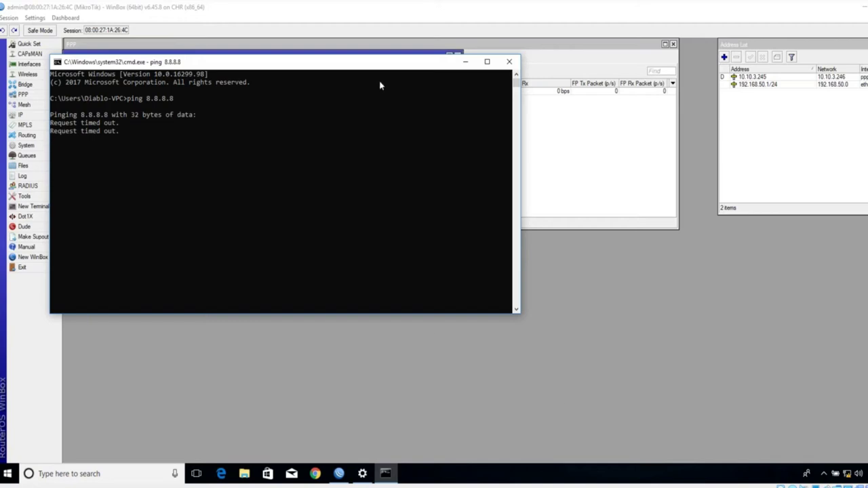
left_click_drag(385, 63, 492, 66)
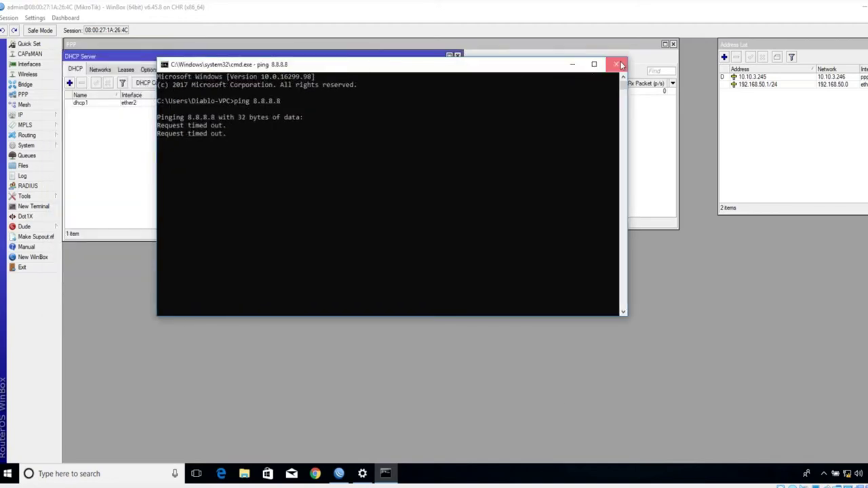
left_click(622, 65)
- Create a firewall NAT rule with chain srcnat and action masquerade
left_click(37, 116)
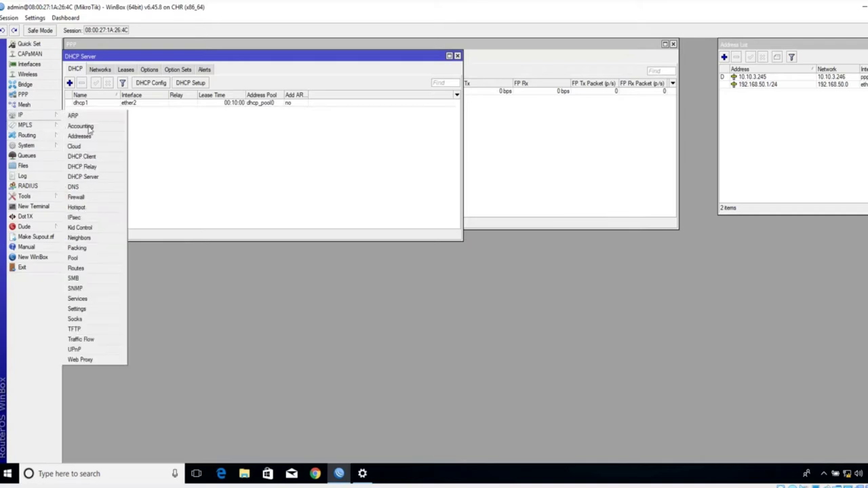
left_click(101, 197)
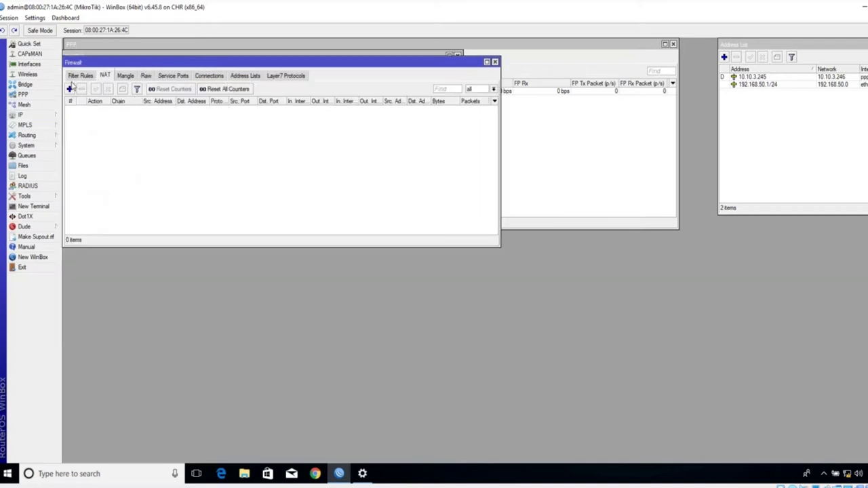
left_click(70, 89)
left_click(141, 58)
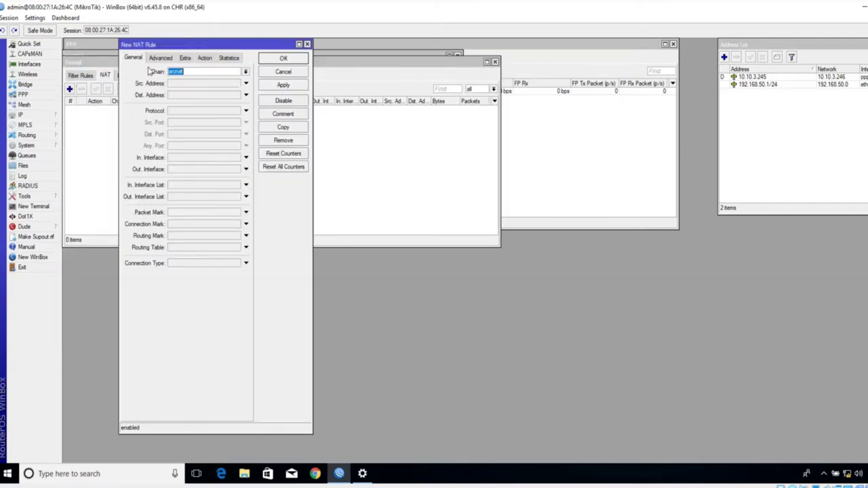
left_click(205, 59)
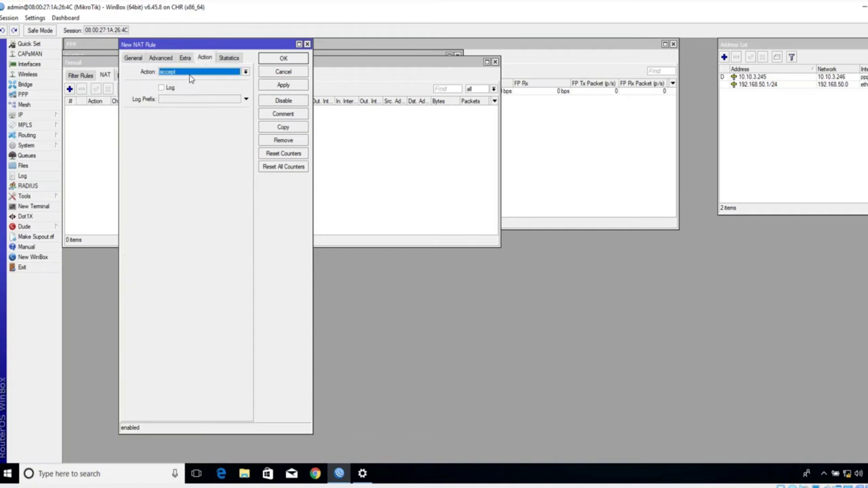
left_click(191, 72)
left_click(176, 121)
left_click(283, 86)
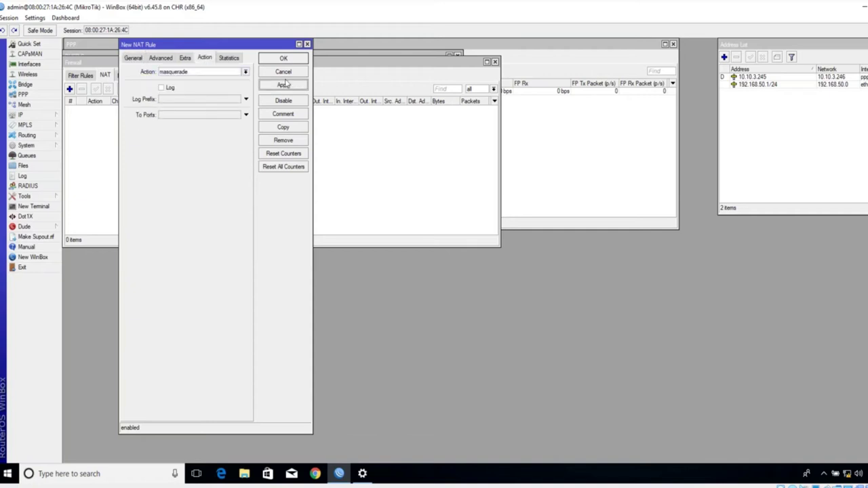
left_click(283, 58)
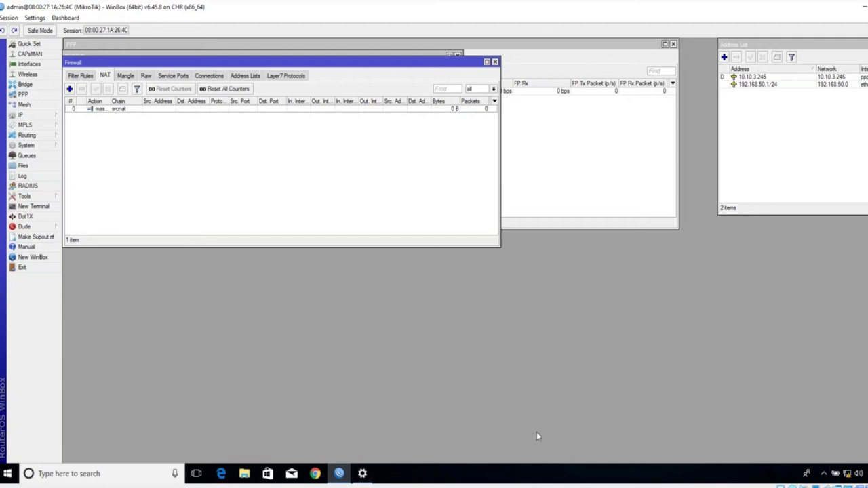
- Ping 8.8.8.8 again from cmd, getting 4 of 4 replies with 0% loss
key("super+r")
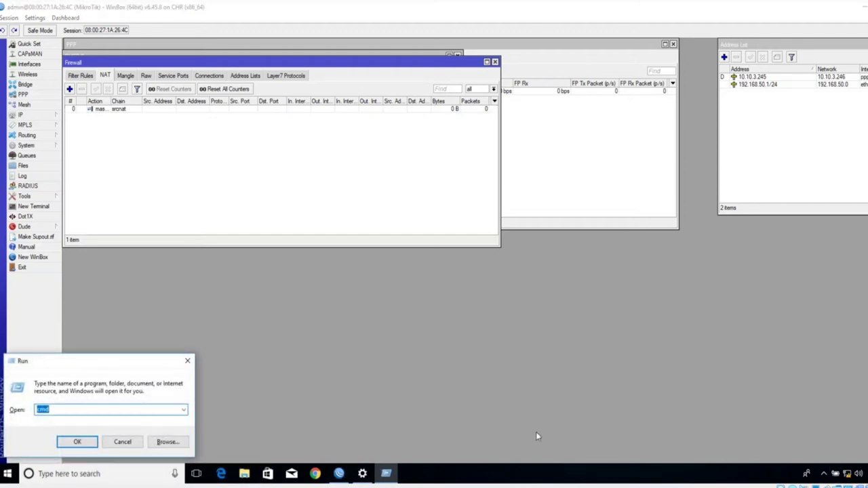
key("Return")
type("ping ")
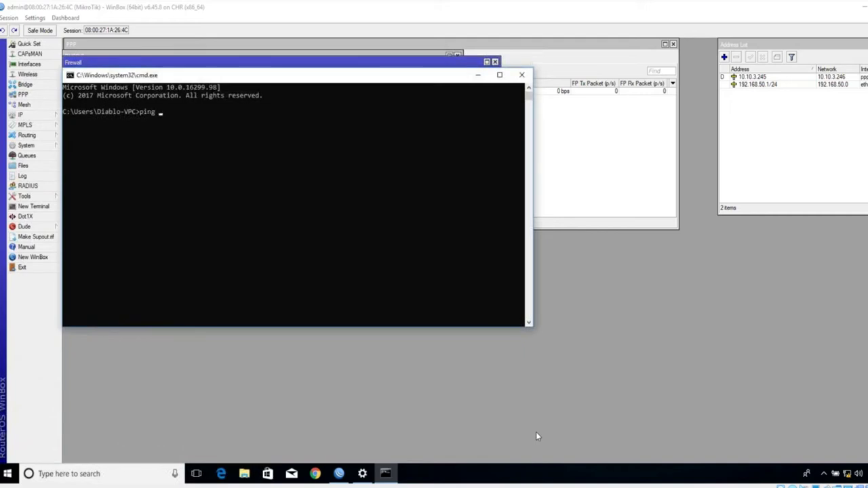
type("8.8.8.8")
key("Return")
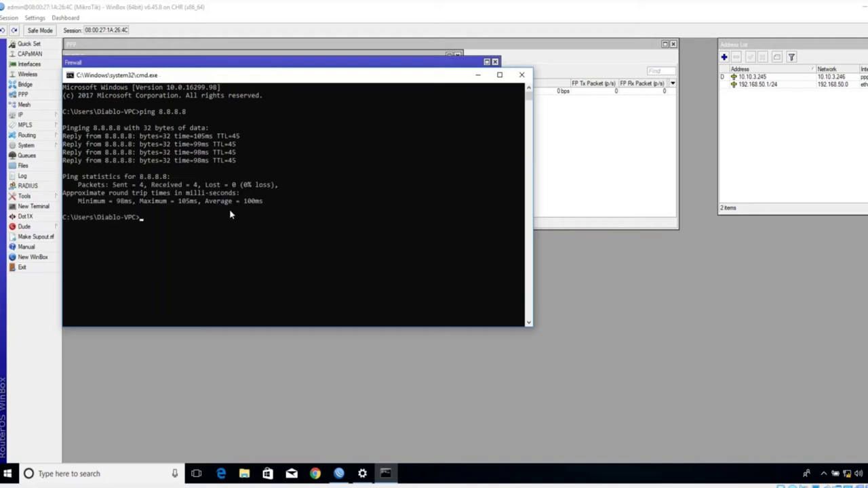
left_click(478, 74)
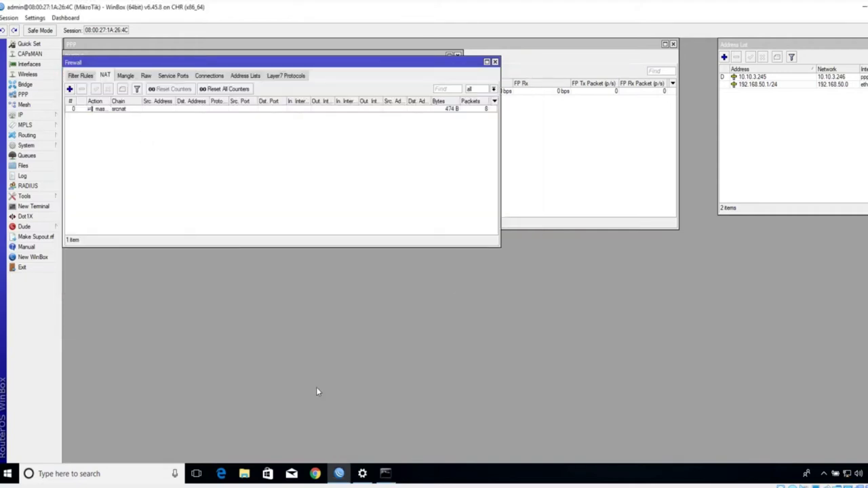
- Load fast.com in Chrome and let the speed test finish at 1.8 Mbps
left_click(316, 473)
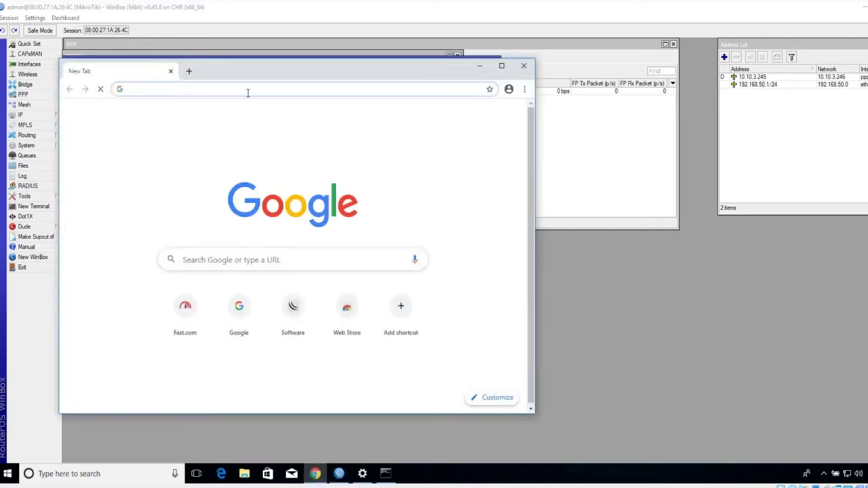
type("fast")
key("Return")
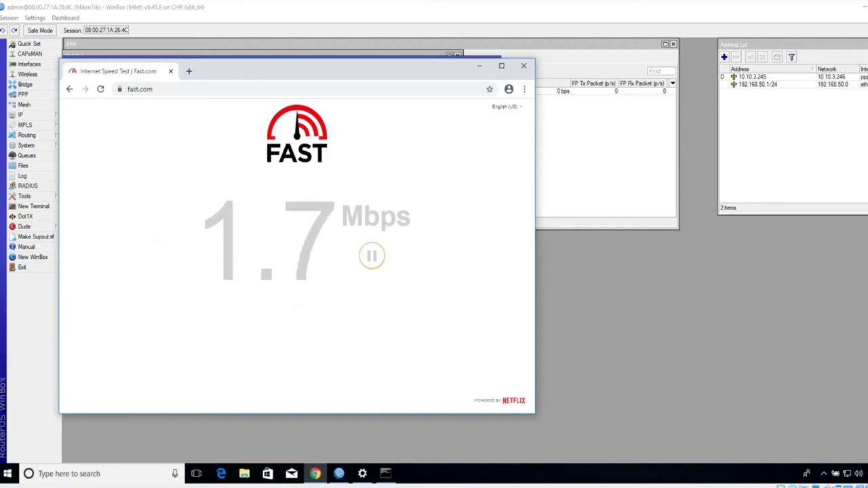
mouse_move(722, 487)
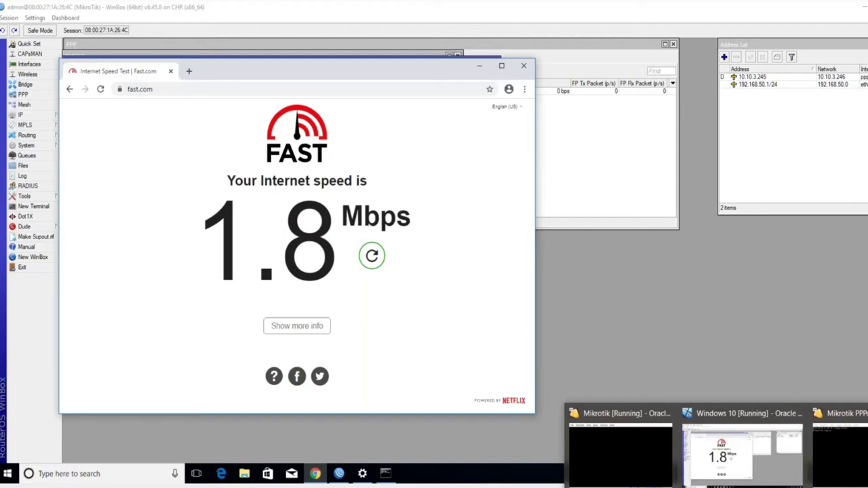
mouse_move(775, 483)
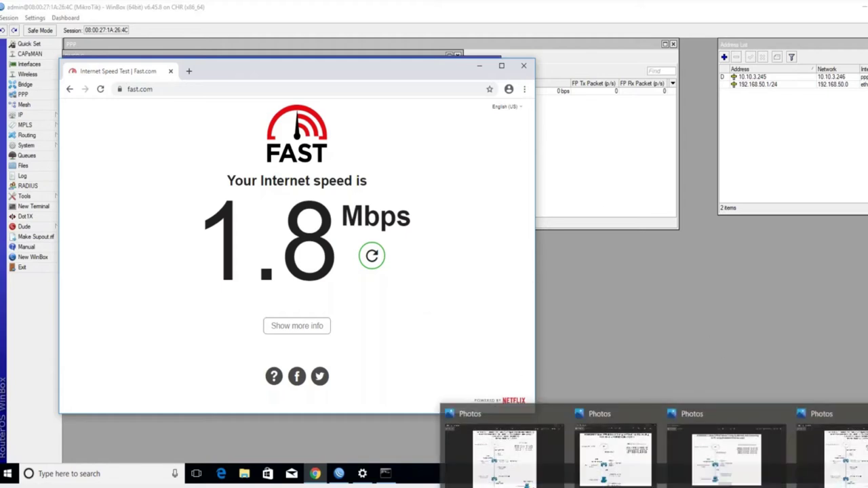
mouse_move(704, 460)
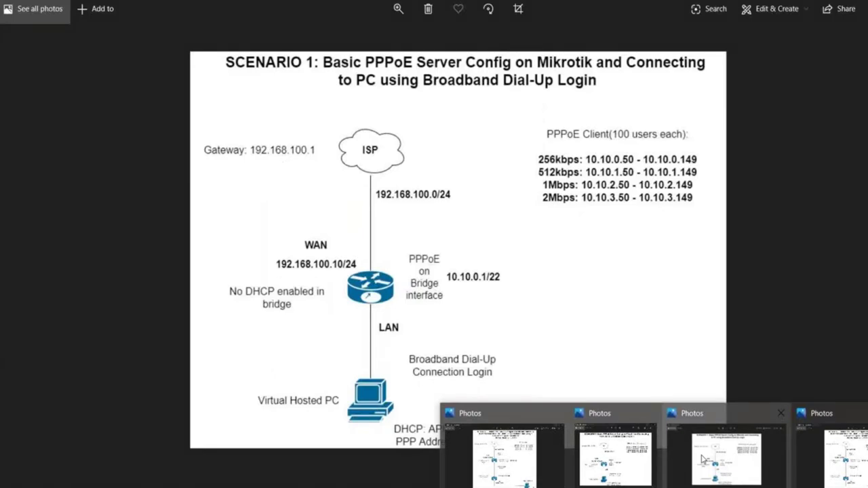
mouse_move(630, 466)
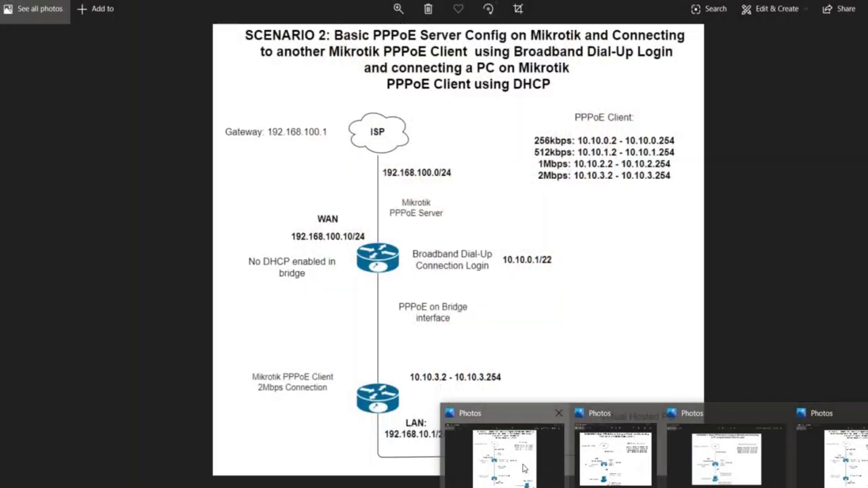
left_click(532, 468)
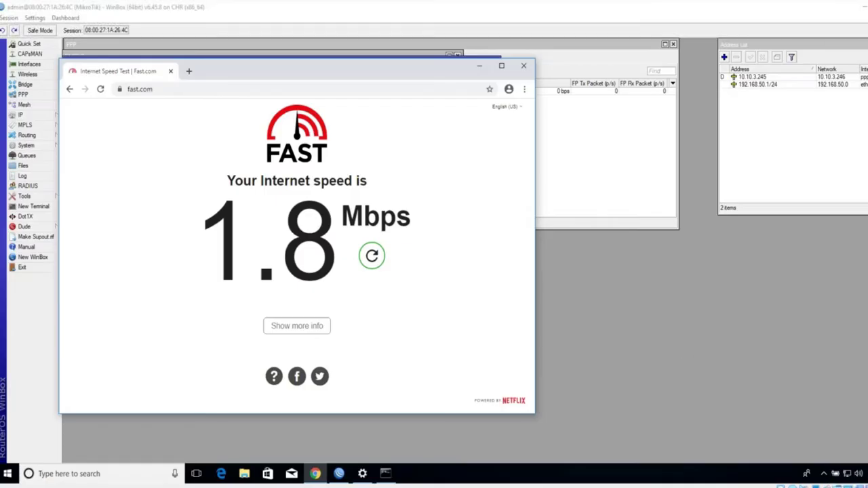
mouse_move(743, 486)
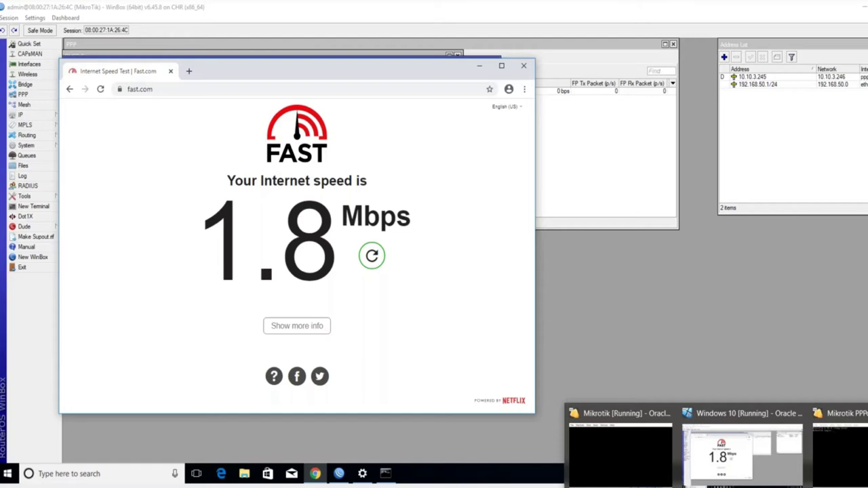
left_click(563, 451)
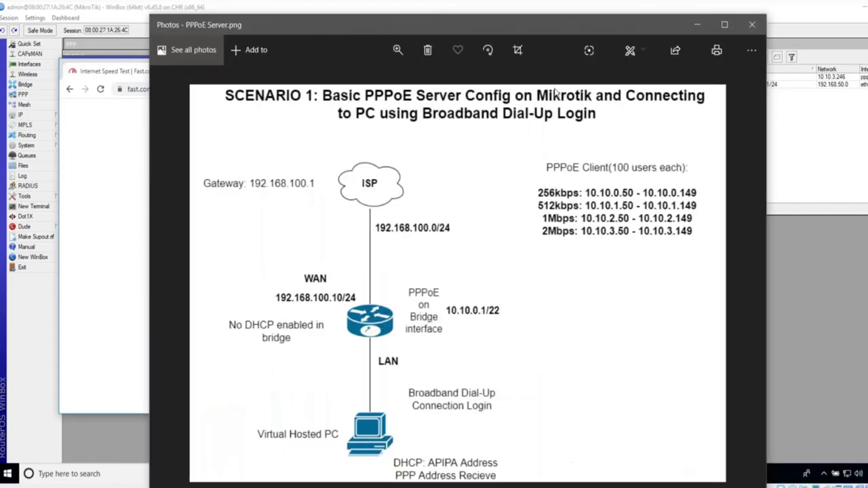
left_click(752, 24)
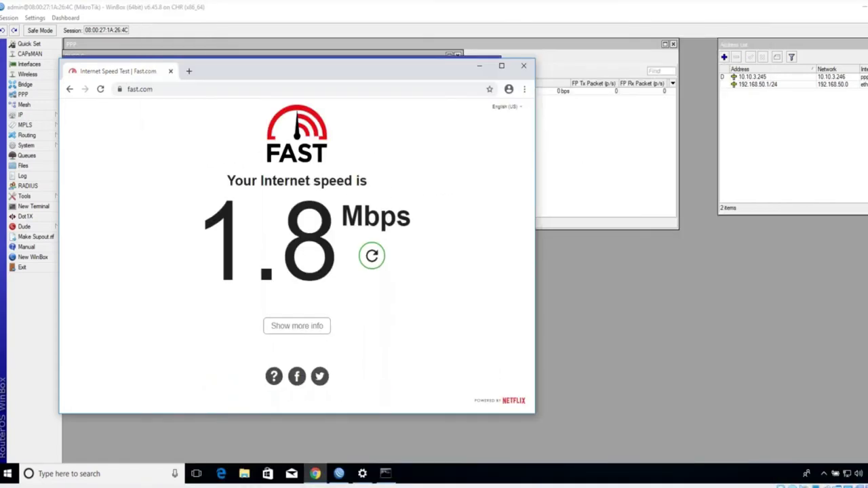
- Close the speed-test browser, DHCP Server, PPP and address list windows, and minimize the Mikrotik PPPoE console
left_click(523, 71)
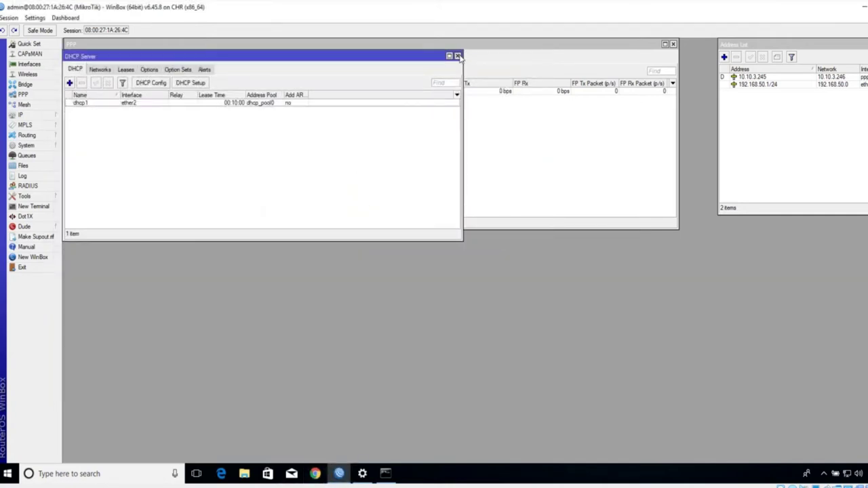
left_click(457, 56)
left_click(672, 45)
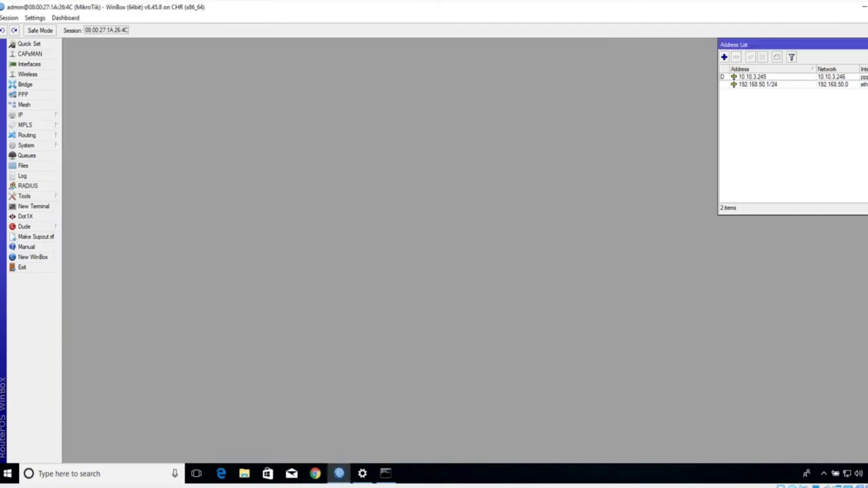
key("Escape")
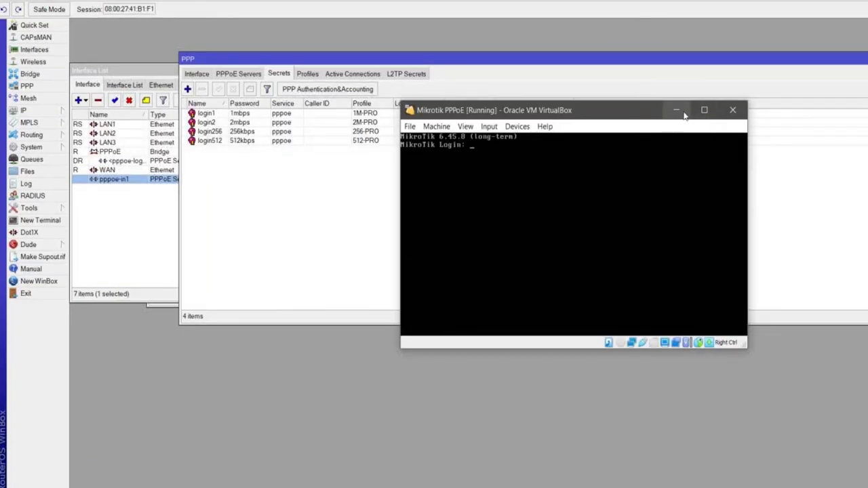
left_click(677, 110)
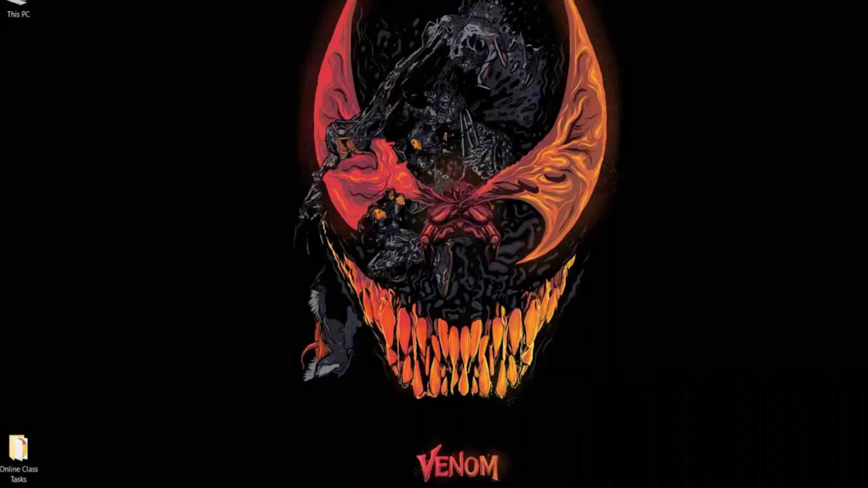
- Power off the Mikrotik PPPoE virtual machine
mouse_move(753, 483)
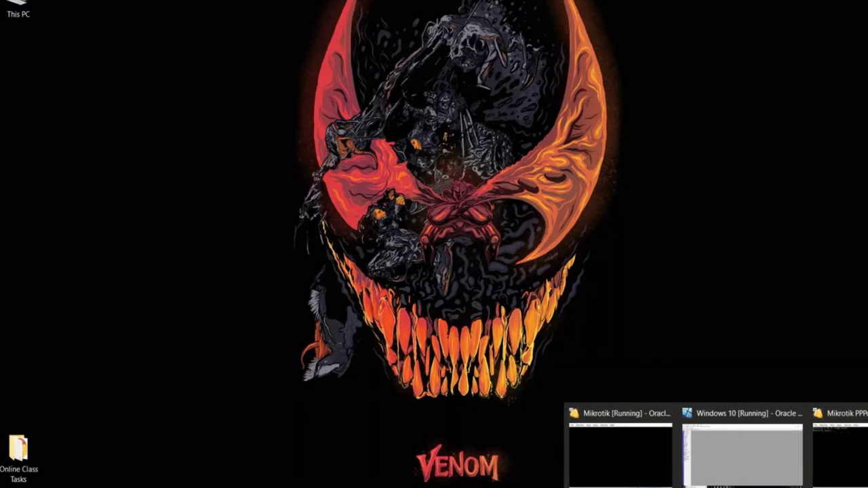
mouse_move(838, 449)
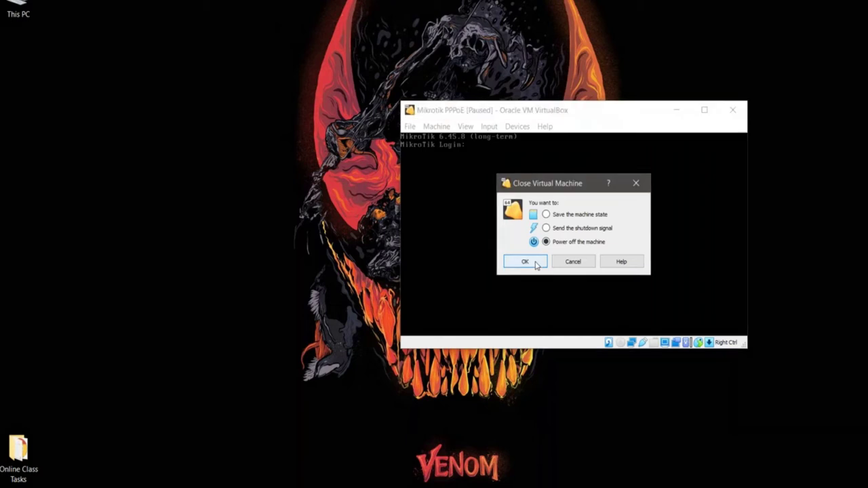
left_click(522, 260)
mouse_move(721, 481)
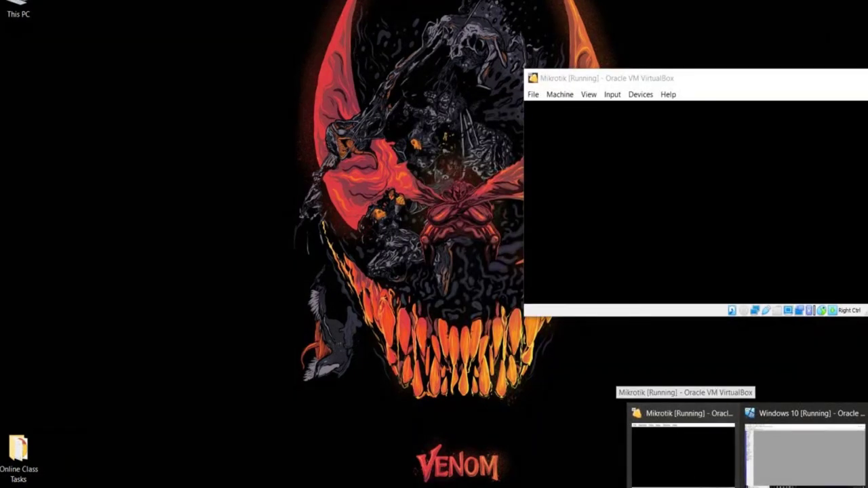
- Switch to the Windows 10 machine, clear the desktop and bring up its network options
left_click(806, 451)
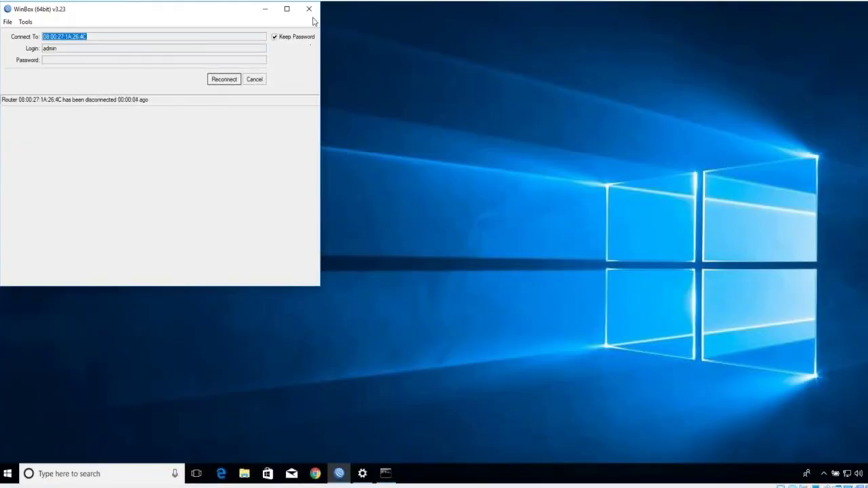
key("super+d")
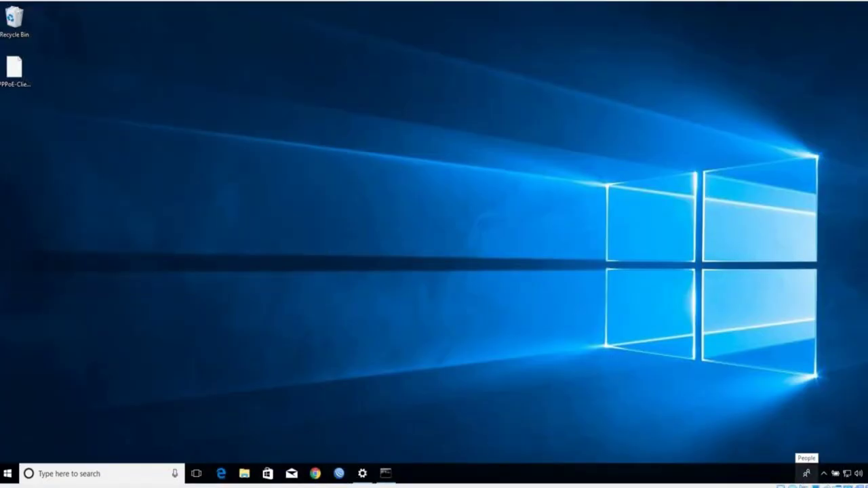
right_click(796, 485)
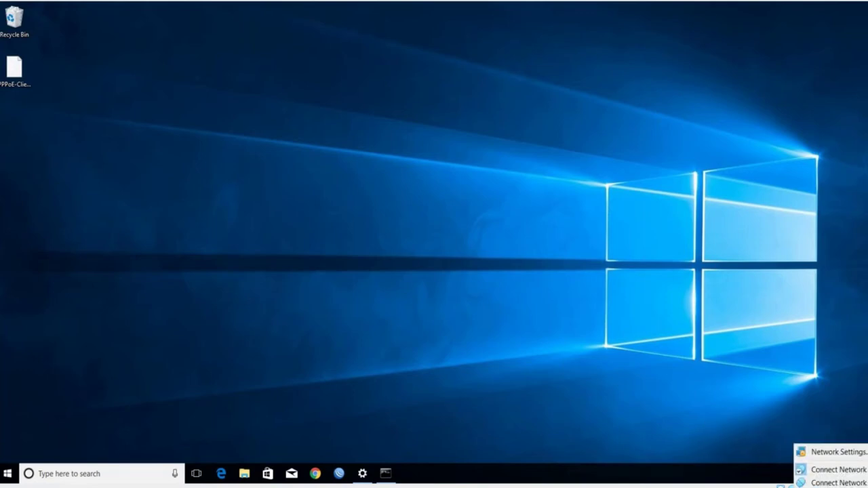
left_click(821, 458)
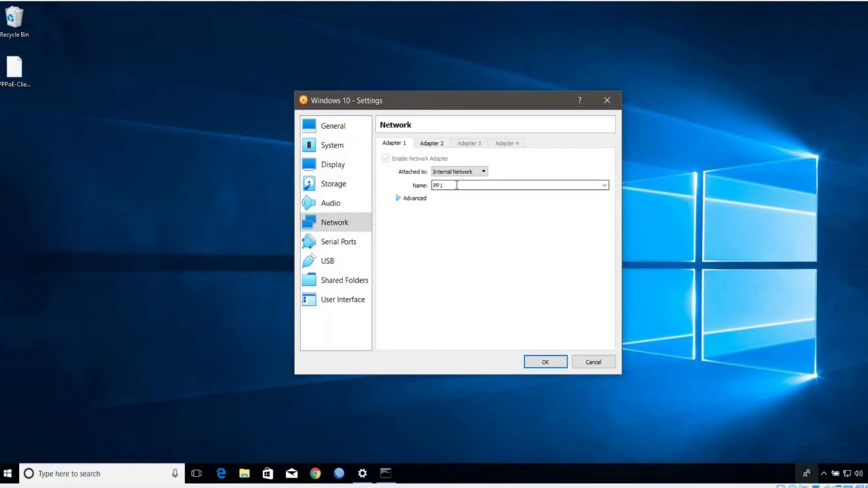
- Replace Adapter 1's internal network name PP1 with LAN1 and confirm the settings
double_click(441, 185)
type("LAN1")
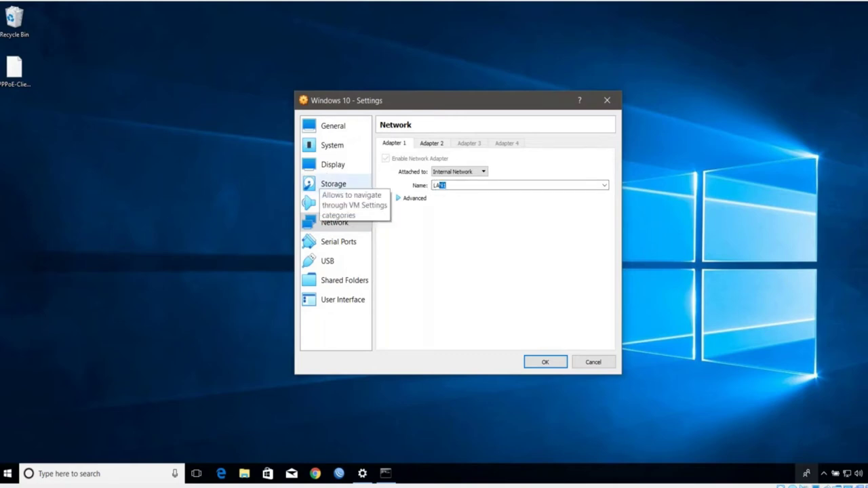
left_click(545, 362)
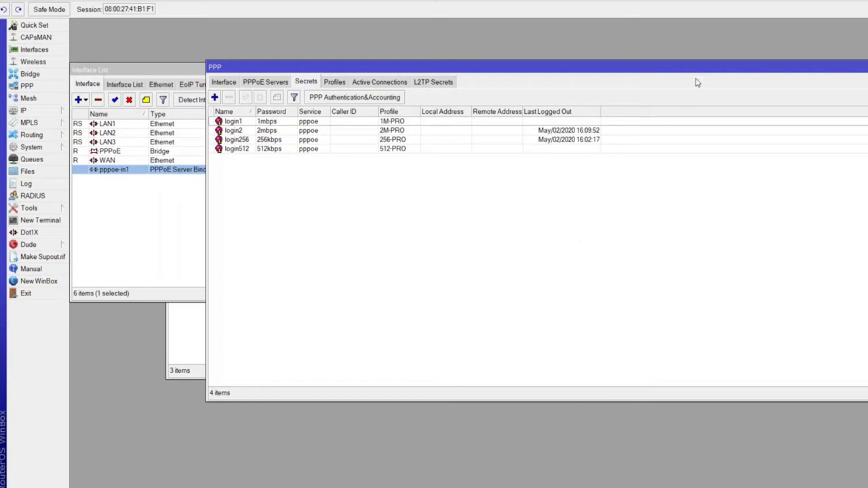
- Close the PPP, Interface List and Bridge ports windows
left_click_drag(704, 76, 482, 78)
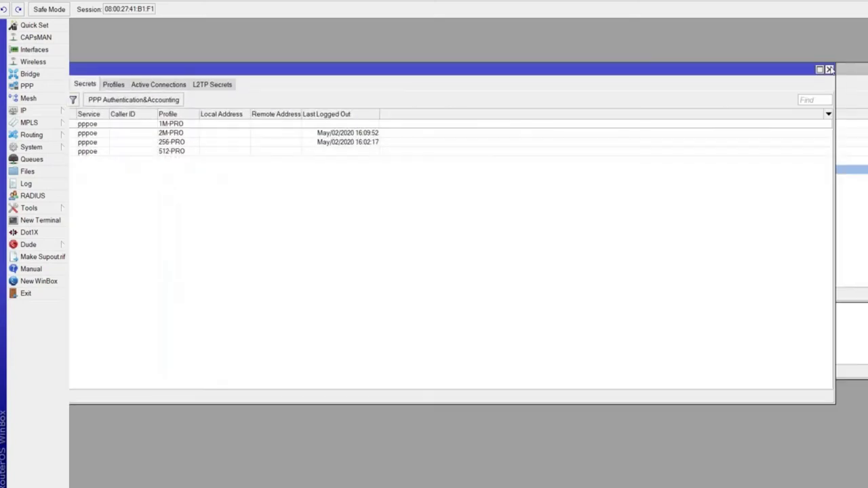
left_click(829, 69)
left_click_drag(764, 74, 698, 81)
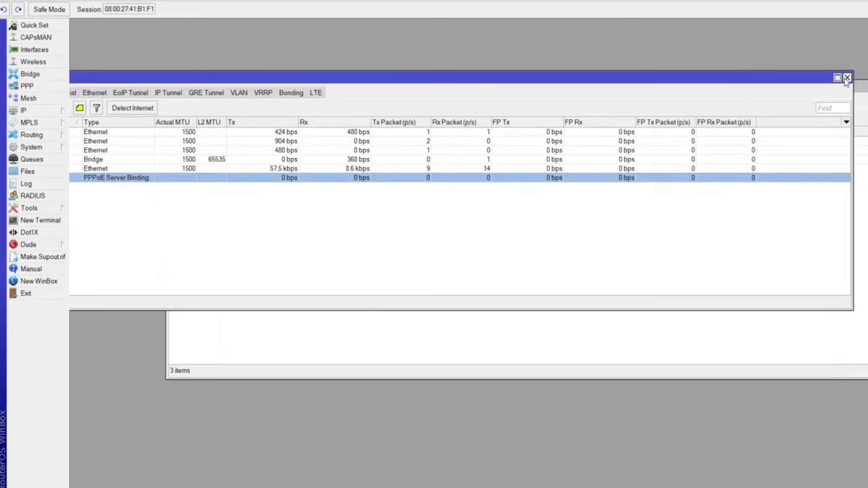
left_click(847, 79)
left_click_drag(820, 87, 519, 89)
left_click(825, 90)
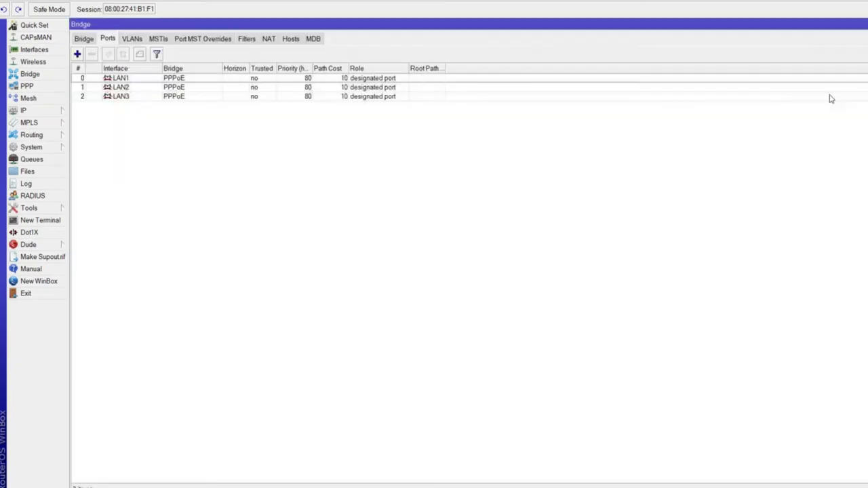
key("Escape")
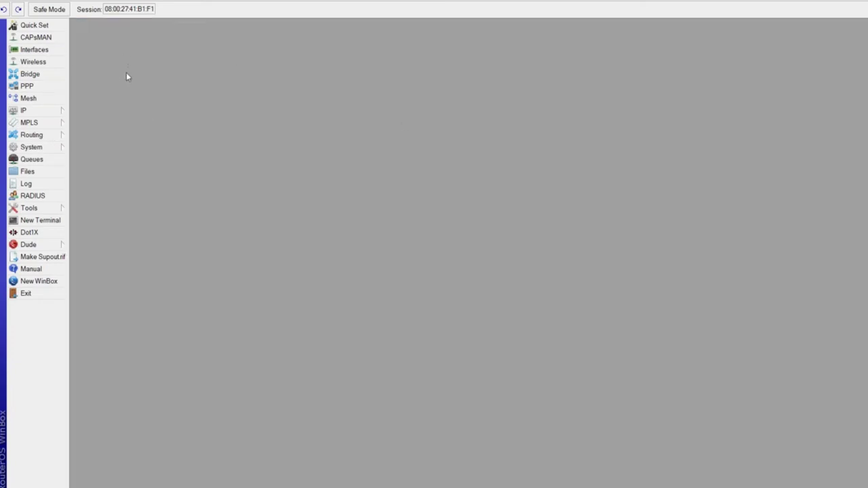
- Change the router's System Identity to PPPoE-Server
left_click(32, 150)
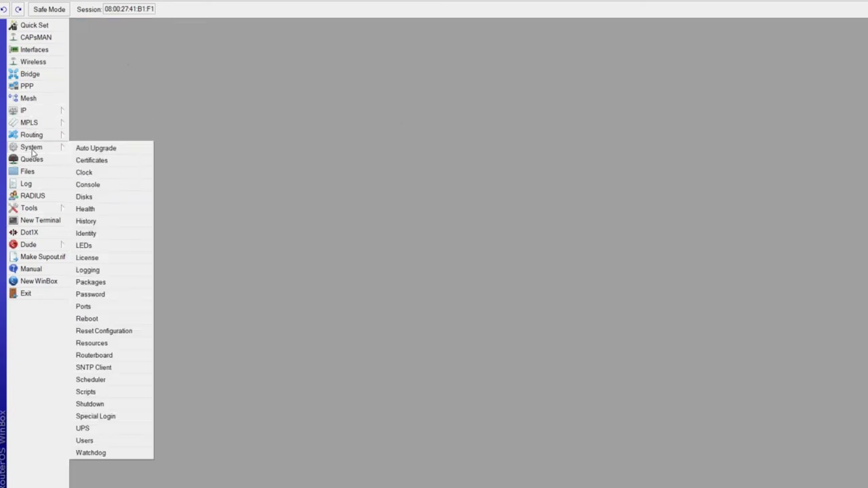
left_click(102, 234)
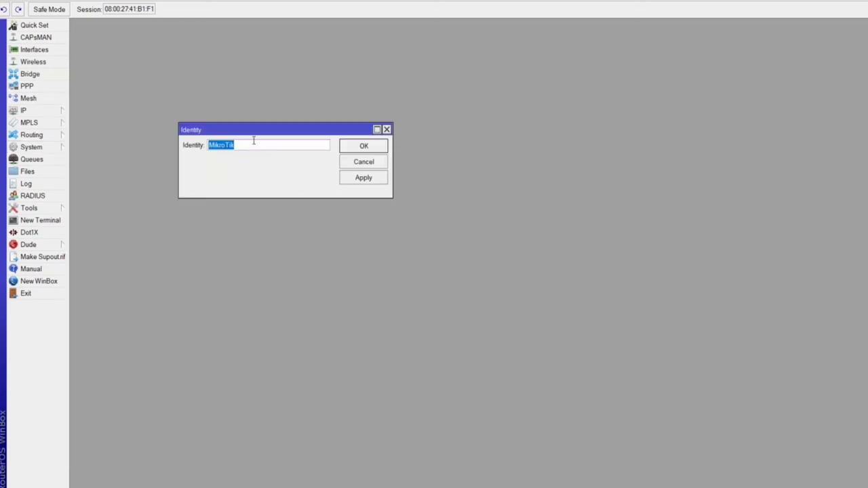
type("PPPoE-Server")
left_click(364, 148)
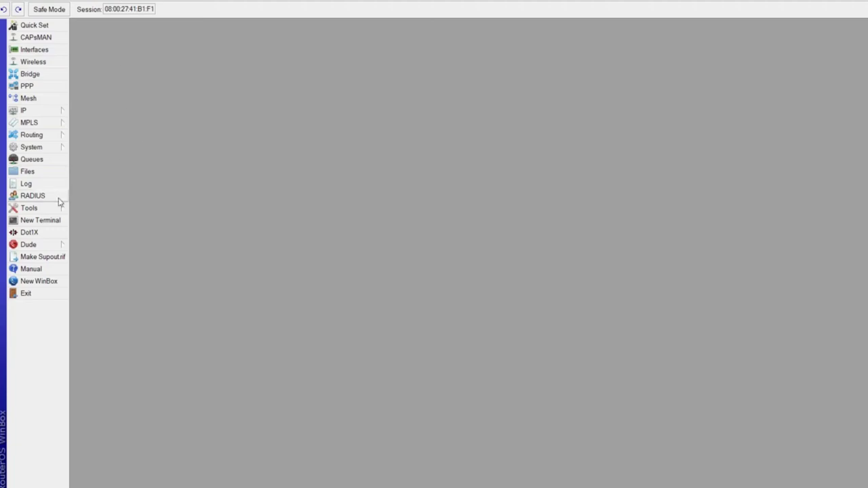
- Add a new RADIUS server entry and check the router's IP addresses for the server address
left_click(28, 198)
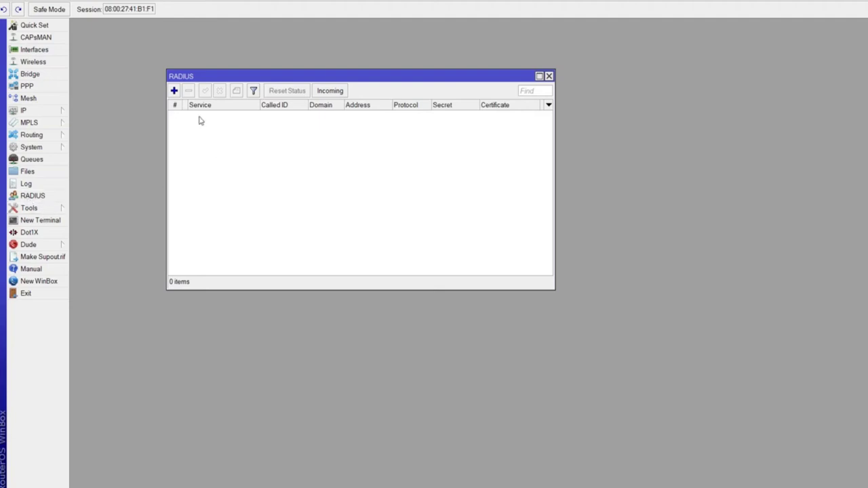
left_click(174, 91)
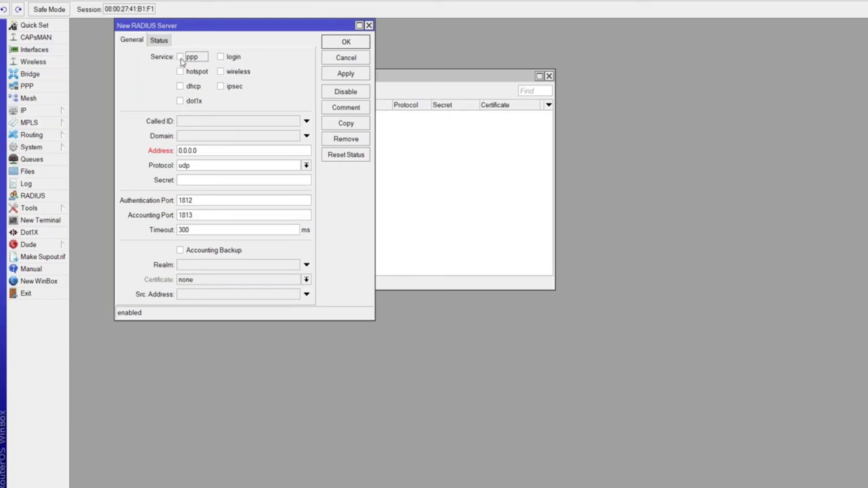
double_click(203, 151)
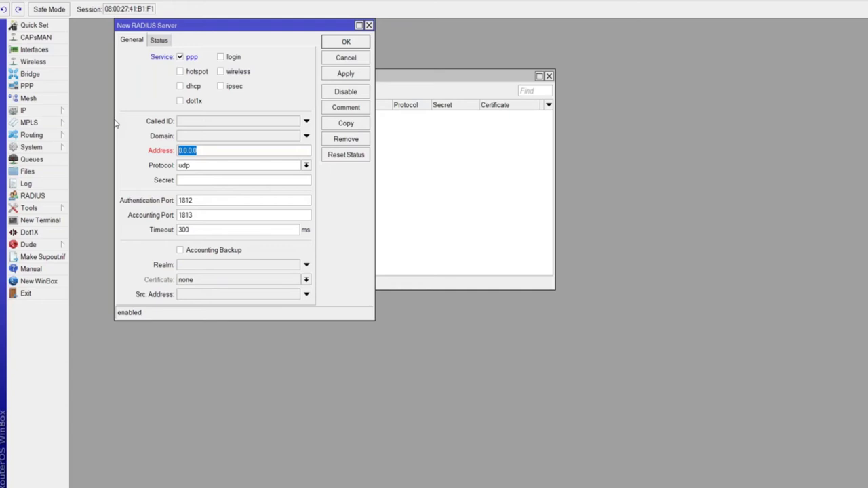
type("10")
key("BackSpace")
key("BackSpace")
left_click(33, 110)
left_click(92, 136)
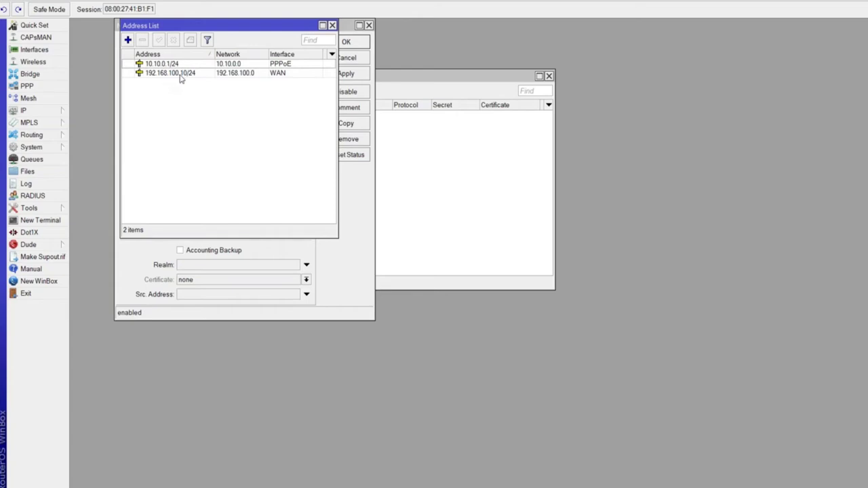
left_click(333, 25)
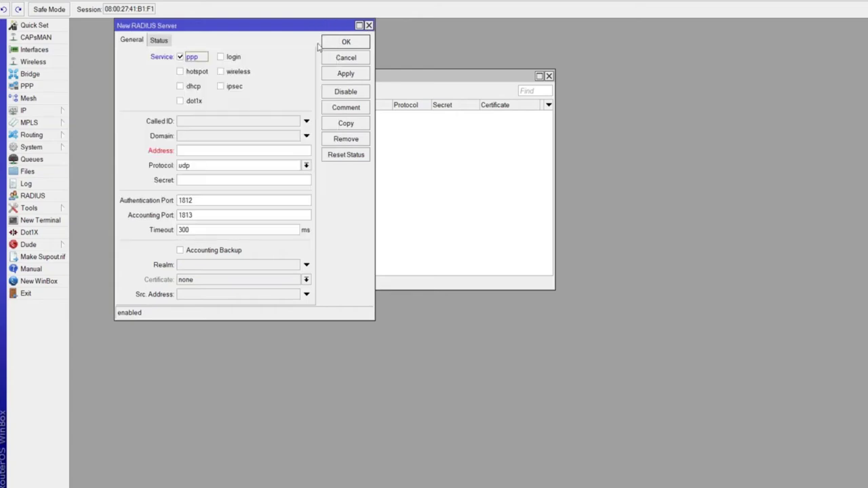
left_click(209, 151)
- Set the RADIUS address to 192.168.100.10, enter the shared secret, and apply
type("192.168.100.10")
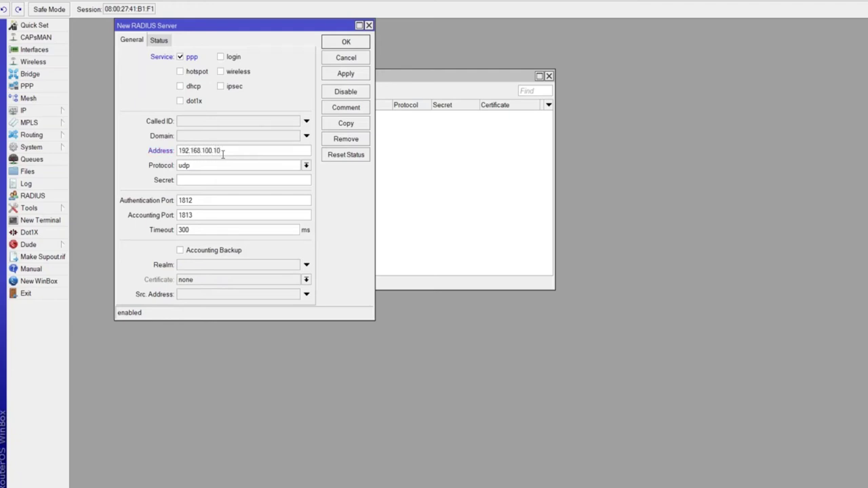
left_click(202, 181)
left_click(167, 41)
left_click(142, 40)
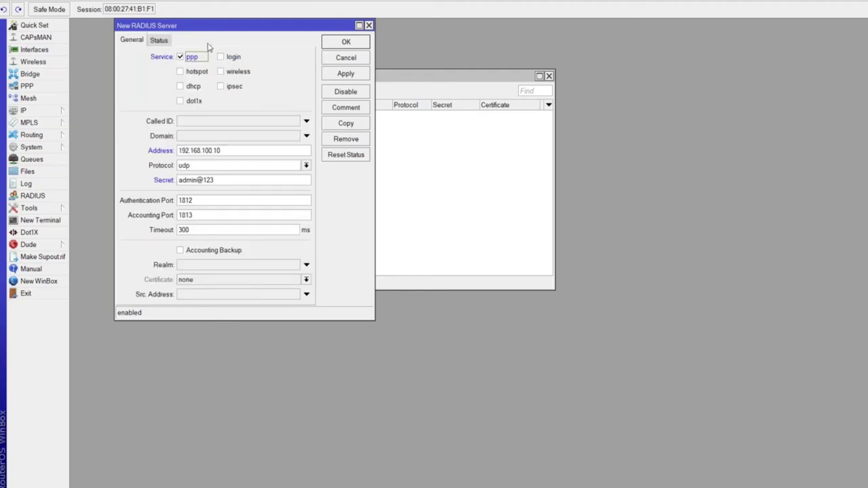
left_click(346, 73)
left_click(346, 42)
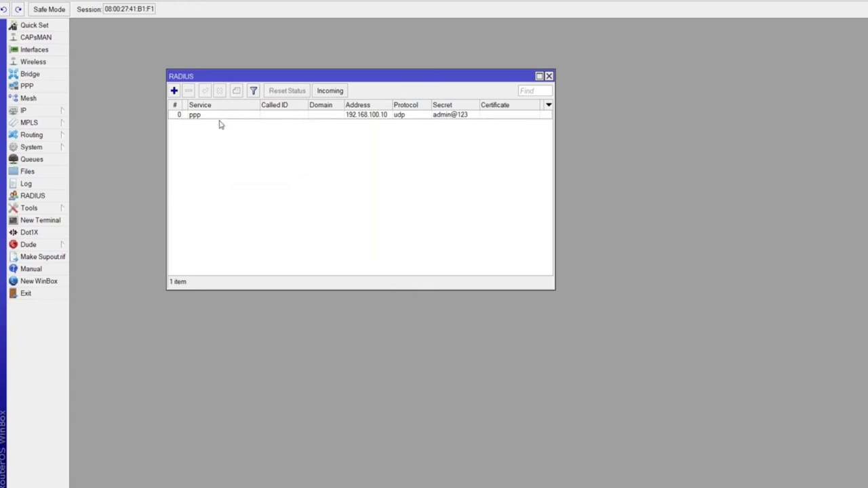
- Enable accepting incoming RADIUS requests on port 3799
left_click(332, 92)
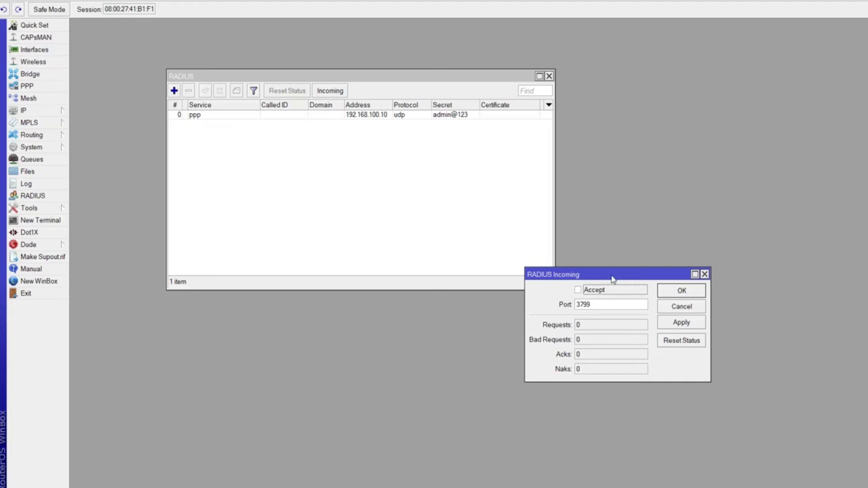
left_click_drag(611, 274, 605, 158)
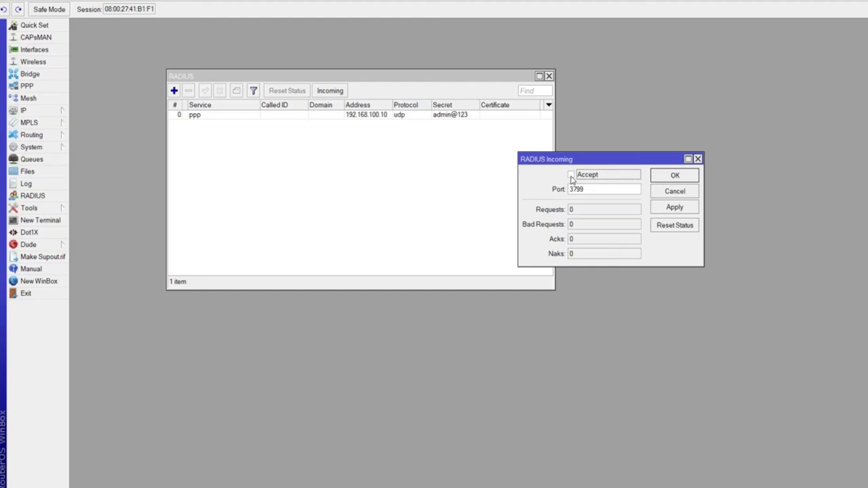
left_click(571, 176)
left_click(592, 191)
left_click_drag(598, 190, 550, 198)
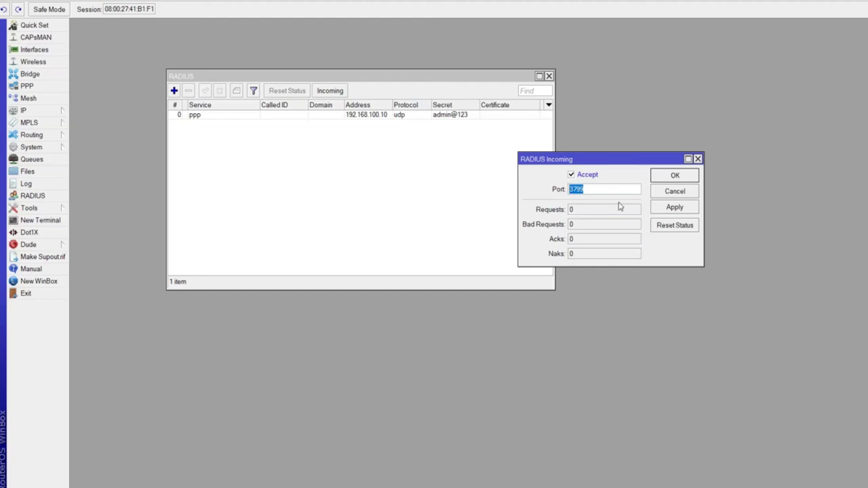
left_click(683, 207)
left_click(676, 176)
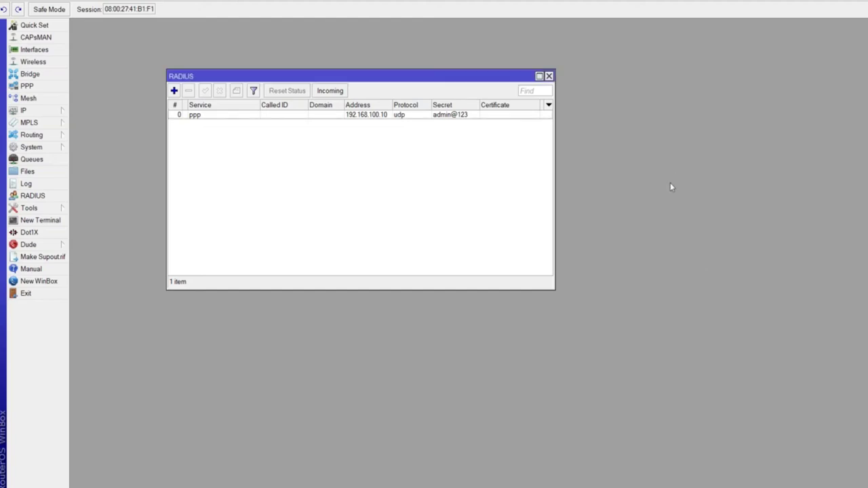
- Turn on Use Radius in PPP Authentication&Accounting
left_click(47, 87)
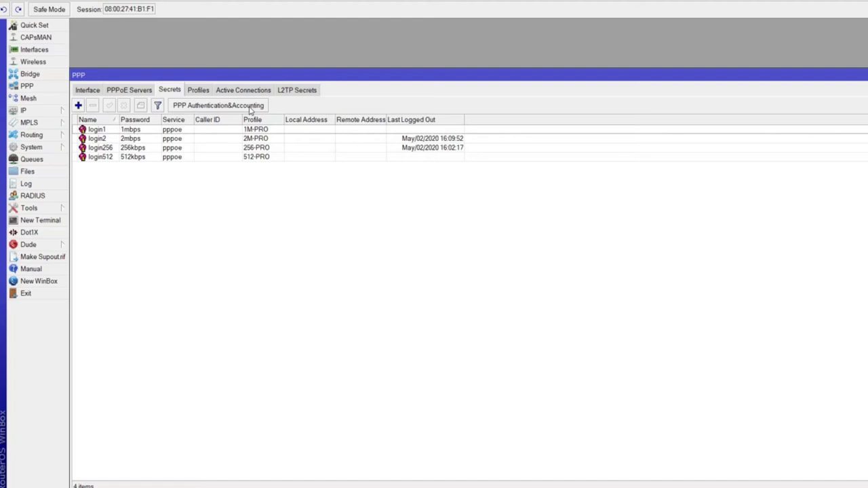
left_click(251, 108)
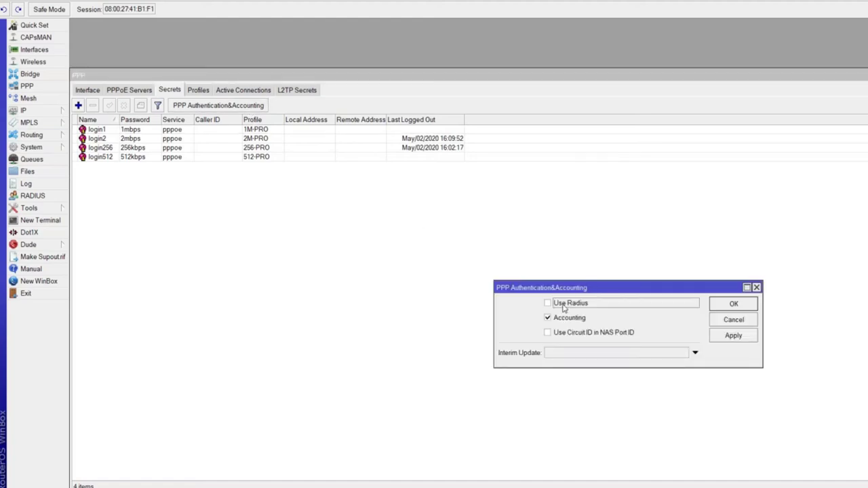
left_click(563, 307)
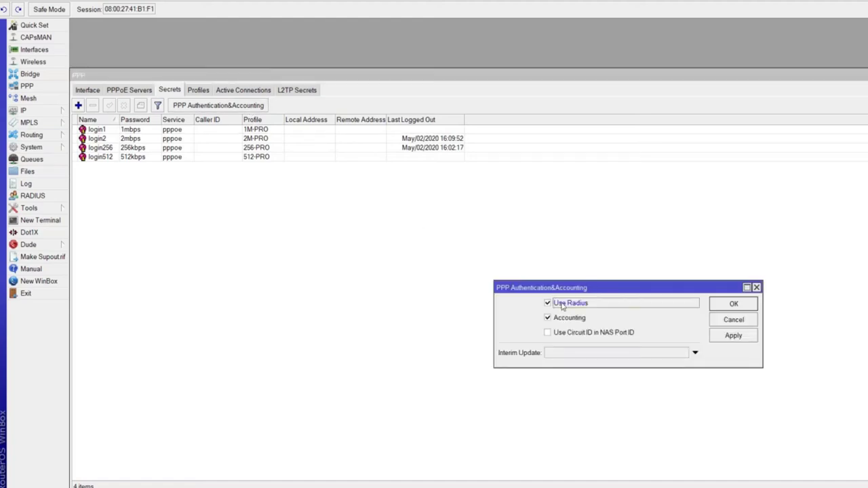
left_click(734, 336)
left_click(733, 305)
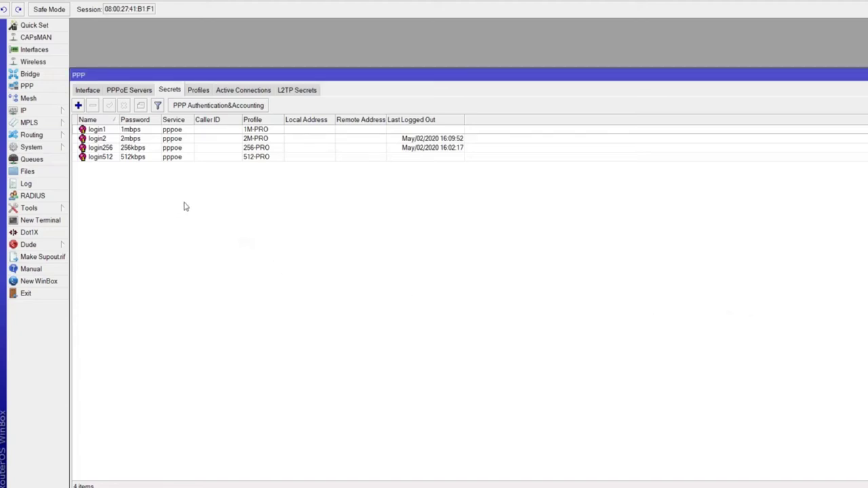
left_click(43, 151)
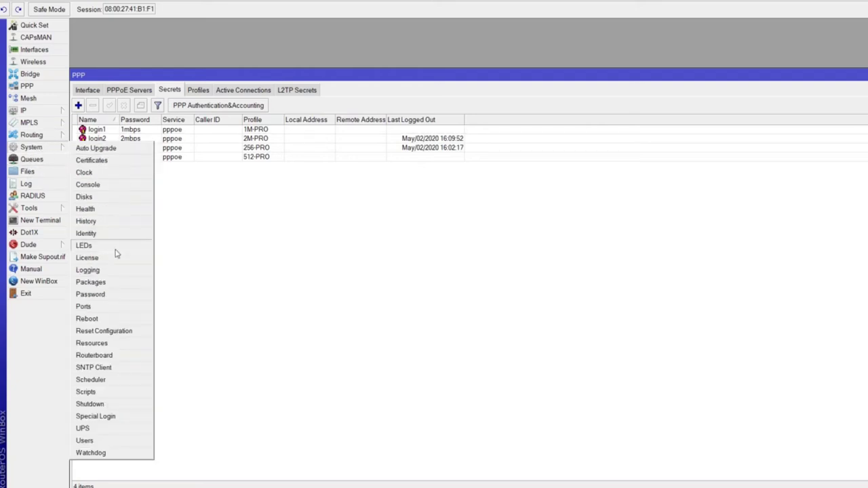
- Confirm user-manager 6.45.8 is installed in the package list, then close it
left_click(90, 282)
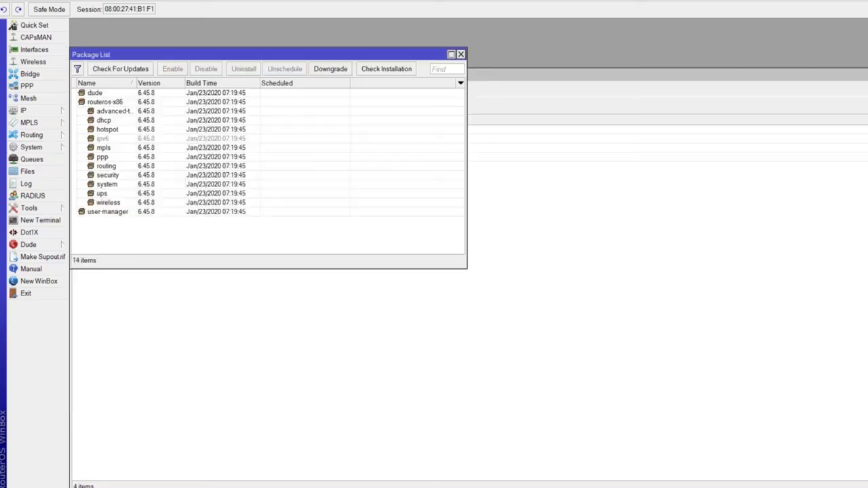
left_click(101, 213)
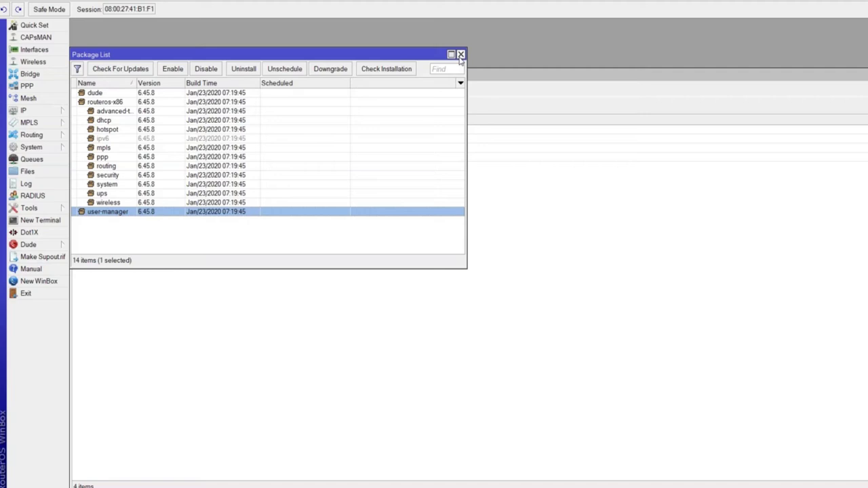
left_click(461, 55)
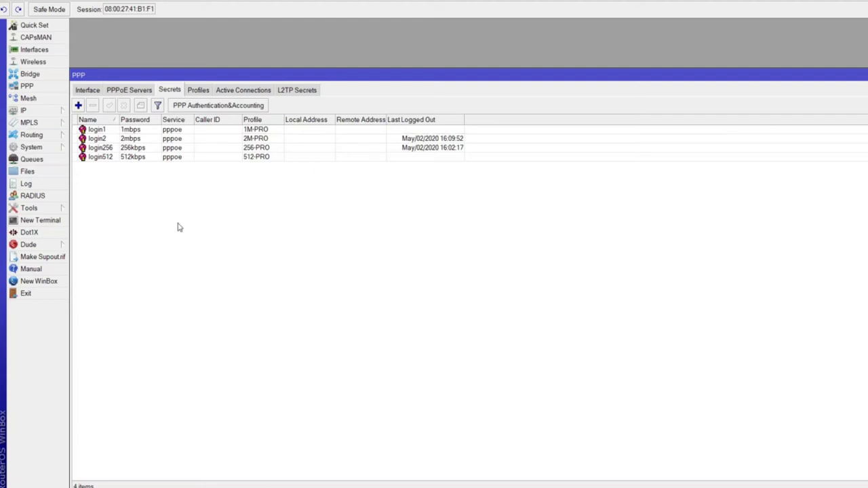
- Open 192.168.100.10/userman in the browser and log in to User Manager as admin
key("alt+Tab")
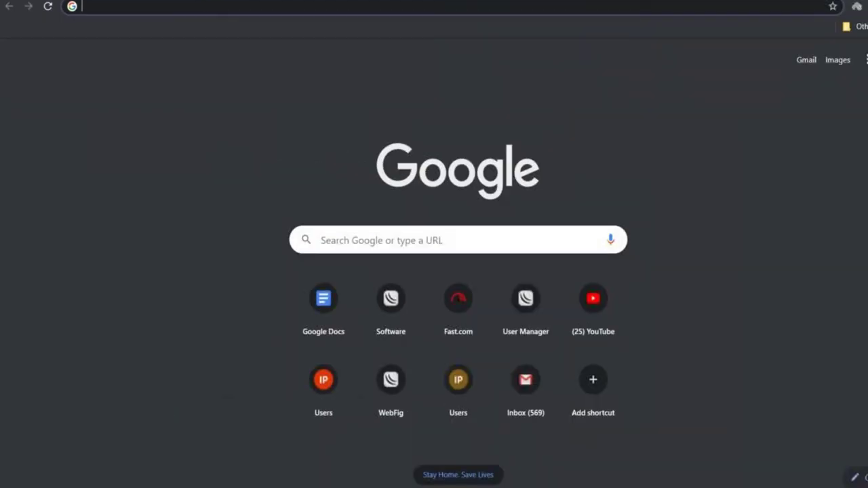
type("192.168.10")
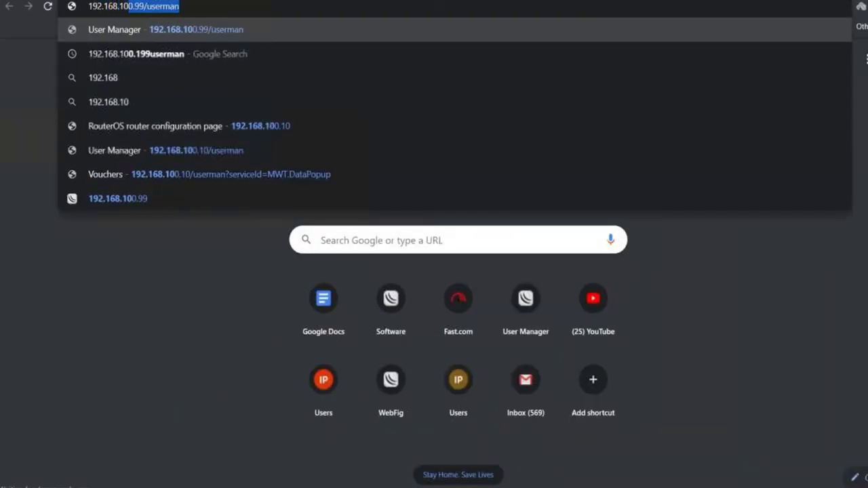
type("0.10")
key("BackSpace")
type("10")
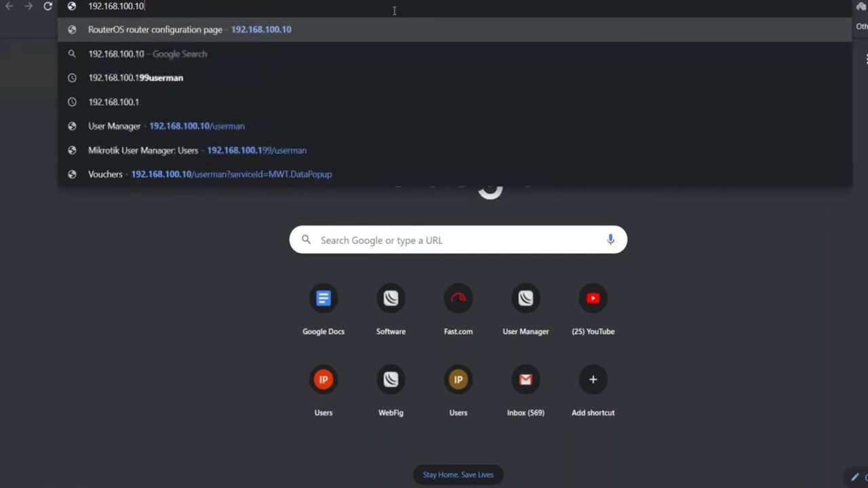
type("/user")
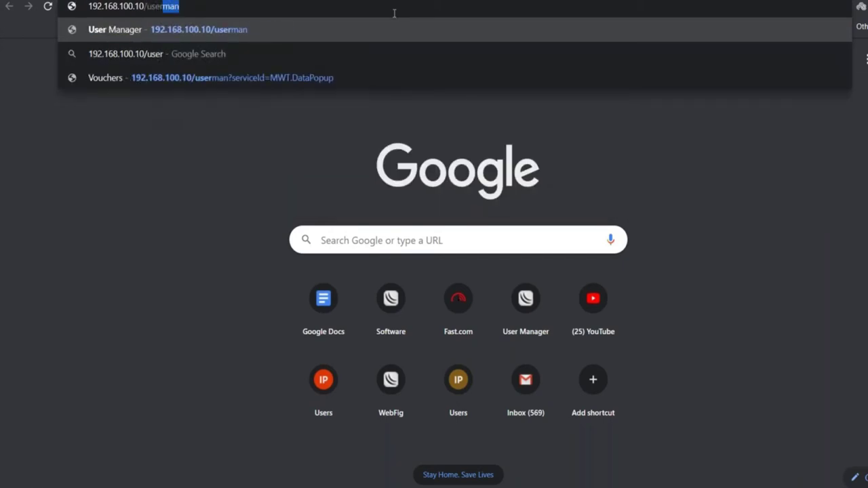
type("man")
key("Return")
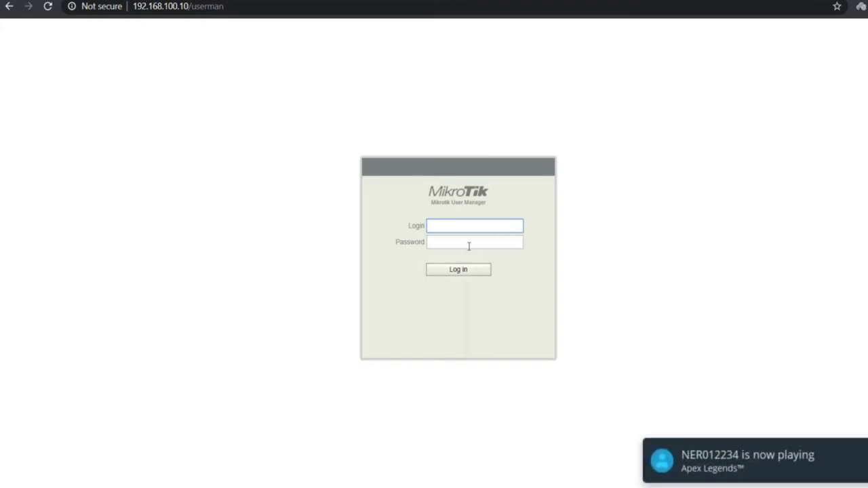
type("admin")
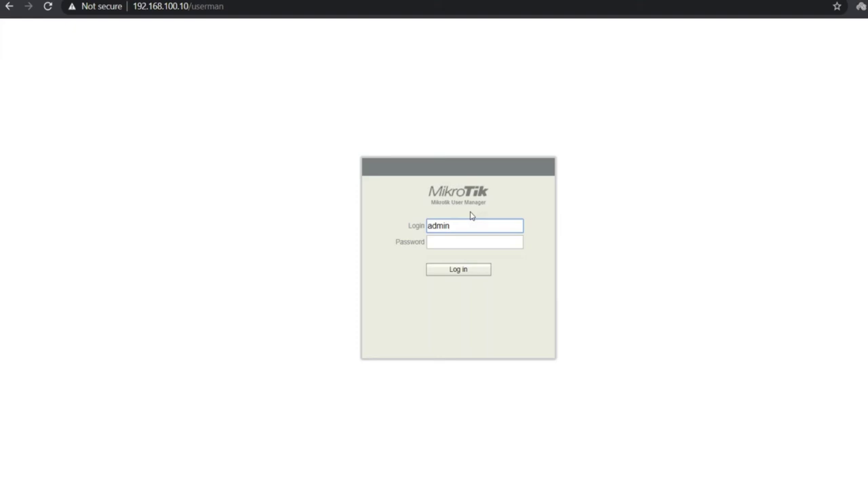
key("Return")
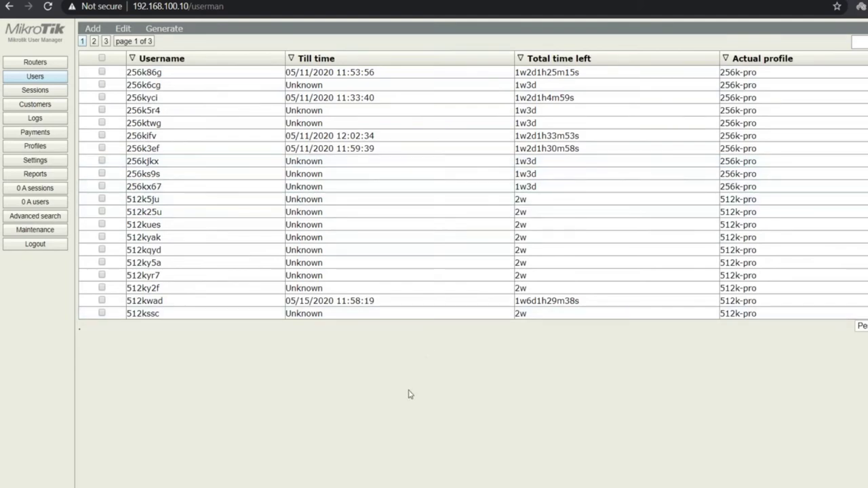
- Log out of User Manager after reviewing the Users list and return to WinBox
left_click(57, 245)
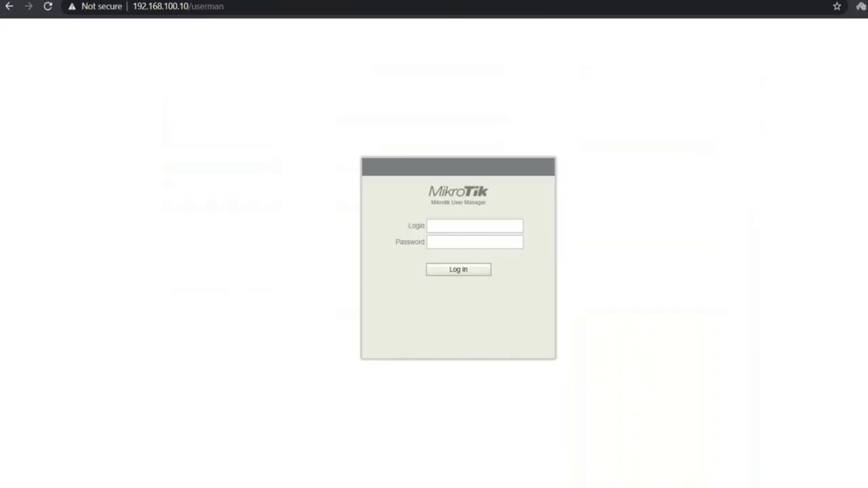
mouse_move(724, 487)
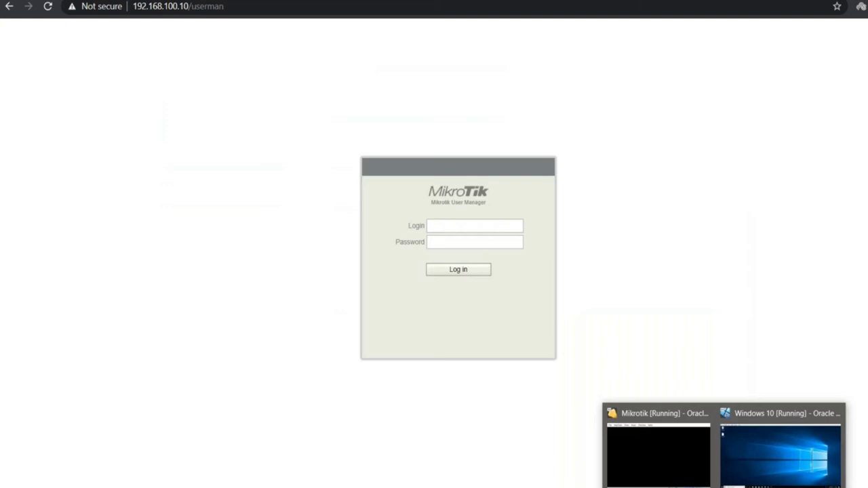
mouse_move(568, 487)
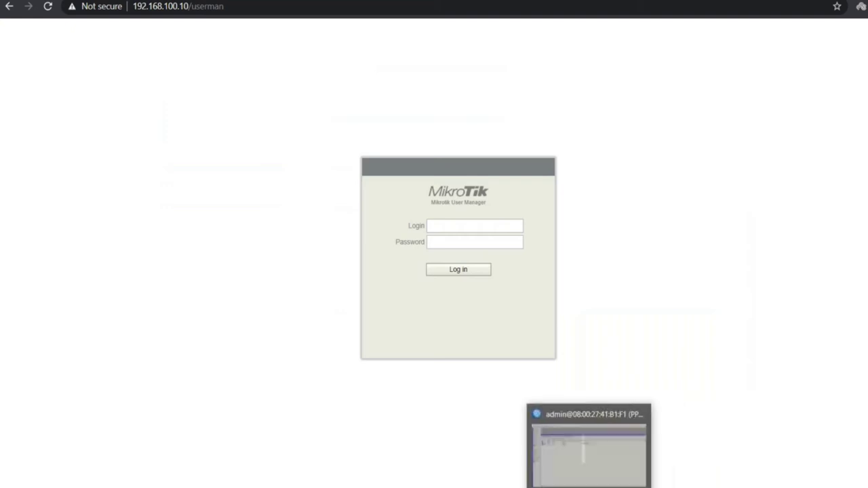
left_click(568, 448)
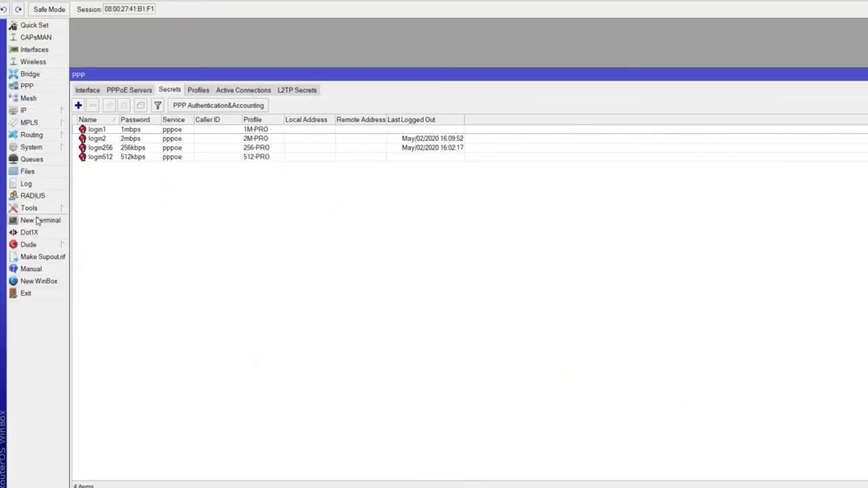
- In a New Terminal, go to the /tool user-manager database command level
left_click(40, 220)
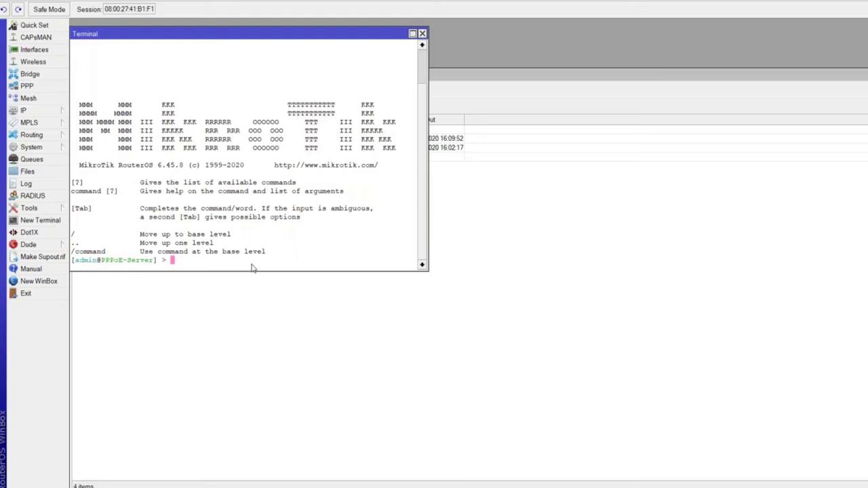
type("tool")
key("Return")
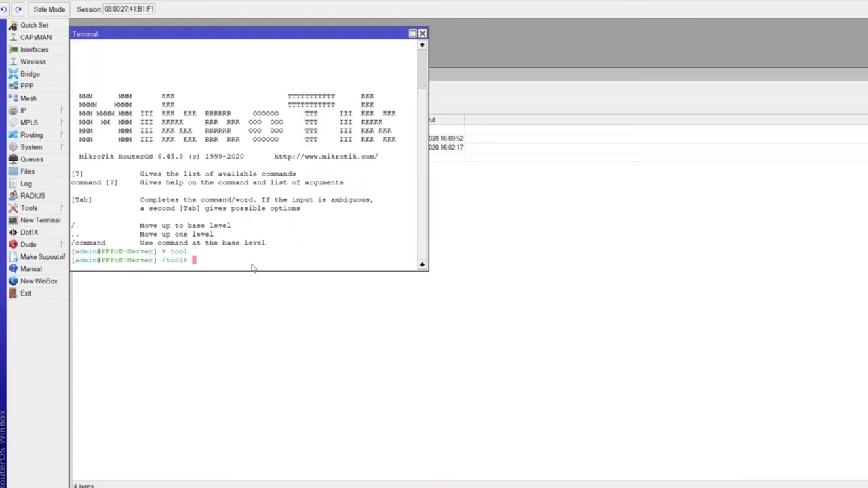
type("user-manager")
key("Return")
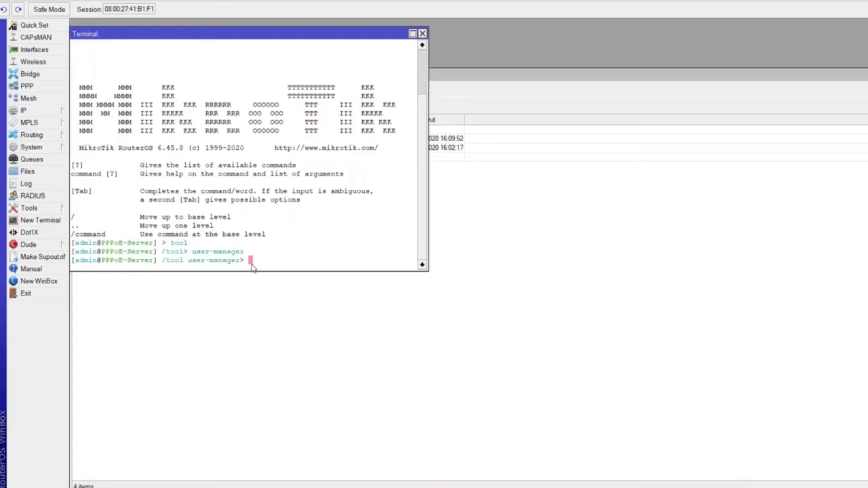
key("question")
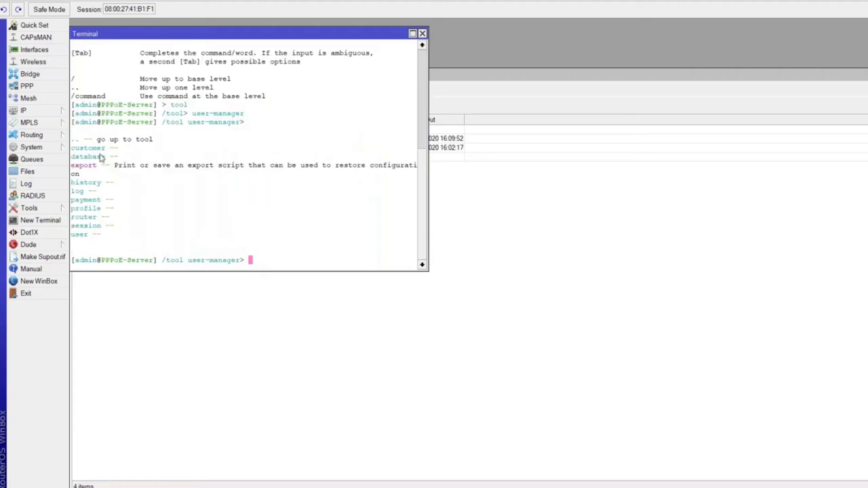
key("Tab")
key("Return")
key("question")
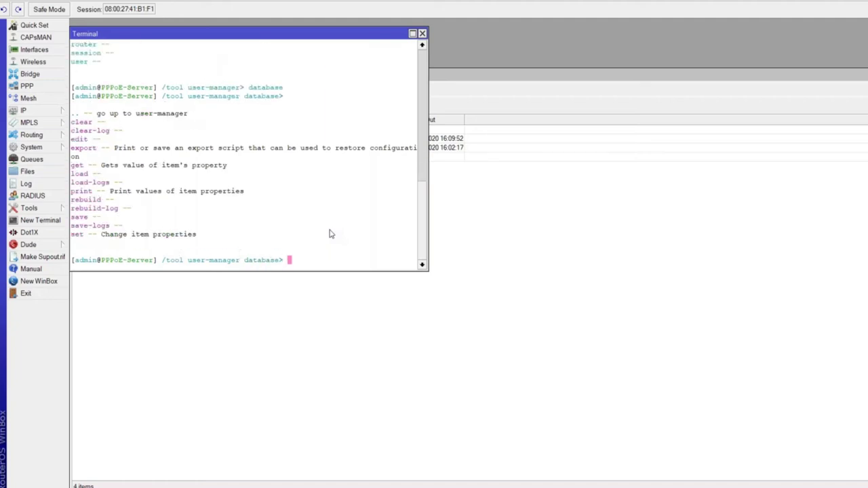
- Run clear and clear-log on the User Manager database, confirming each with y
type("clear")
key("Return")
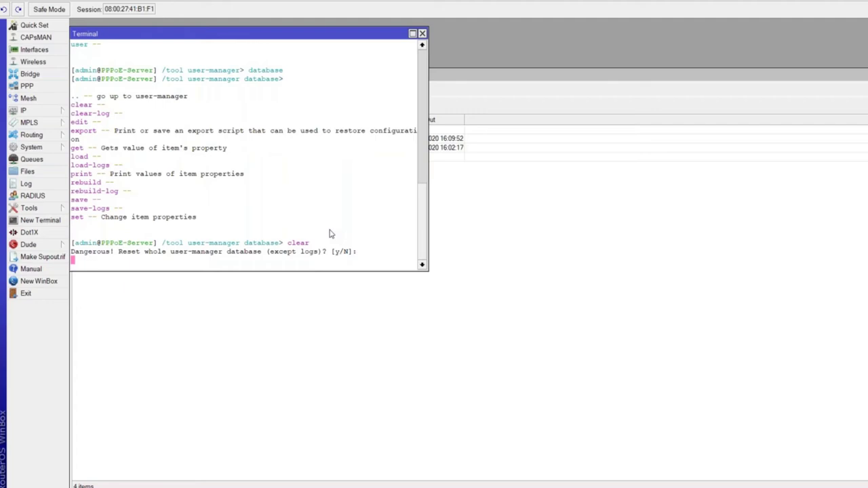
type("yclear")
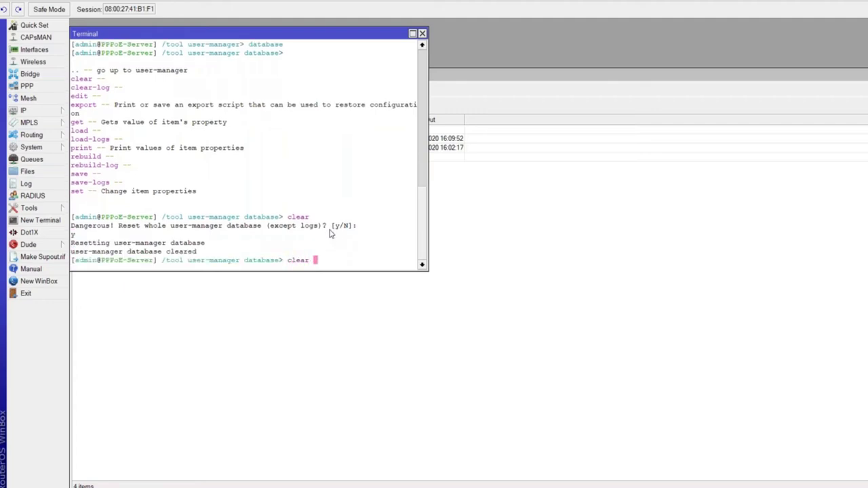
key("BackSpace")
type("-log")
key("Return")
type("y")
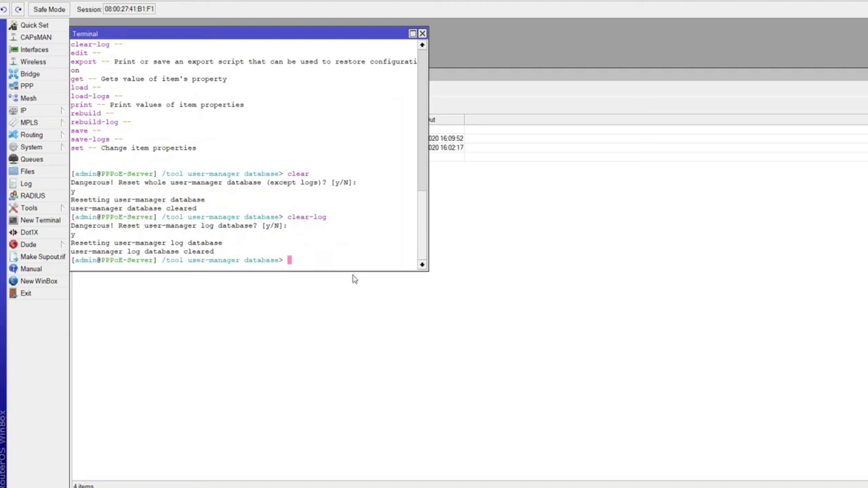
mouse_move(775, 487)
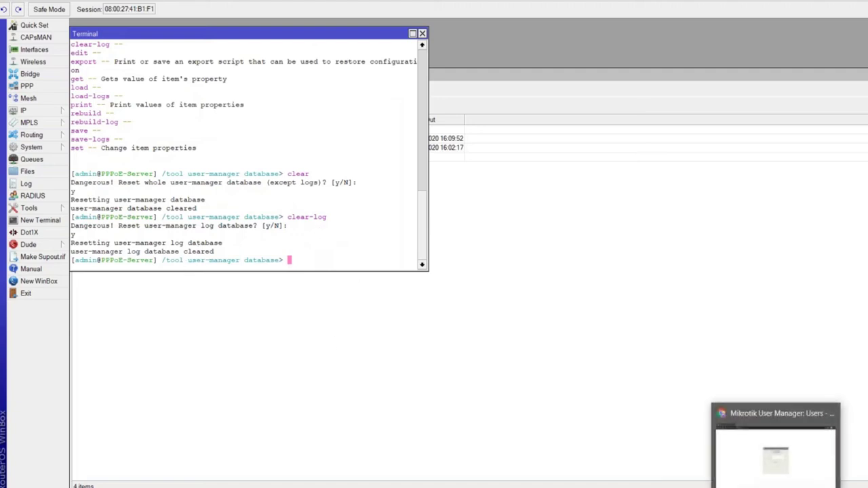
left_click(776, 455)
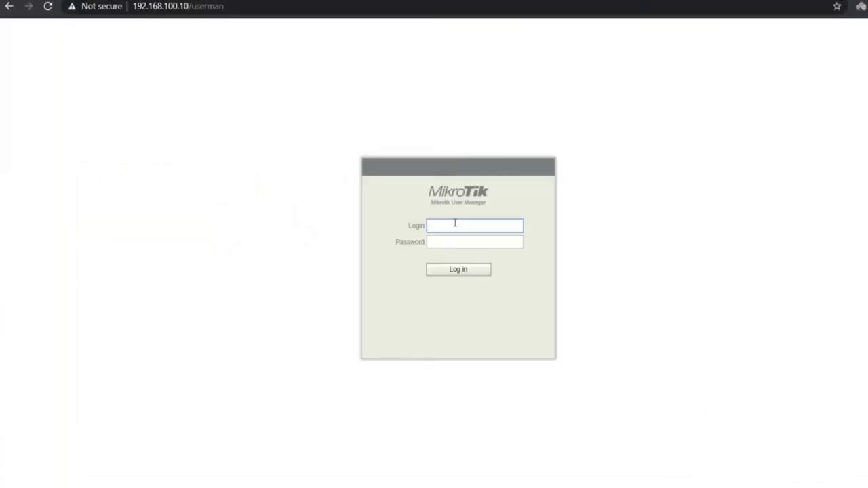
- Log in as admin and check that Users and Routers are empty before viewing Customers
type("admin")
key("Return")
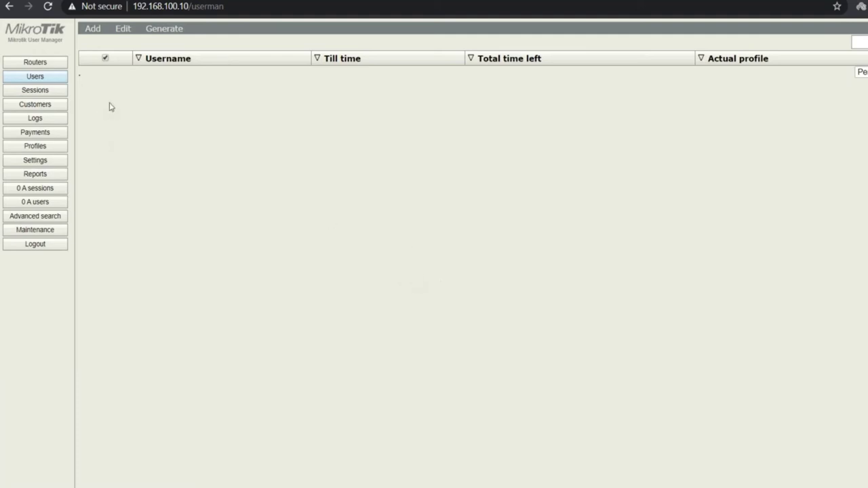
left_click(59, 63)
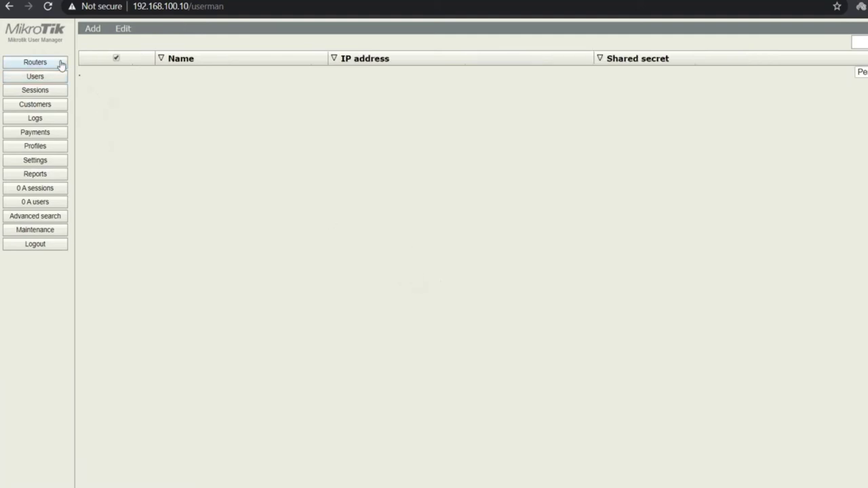
left_click(46, 104)
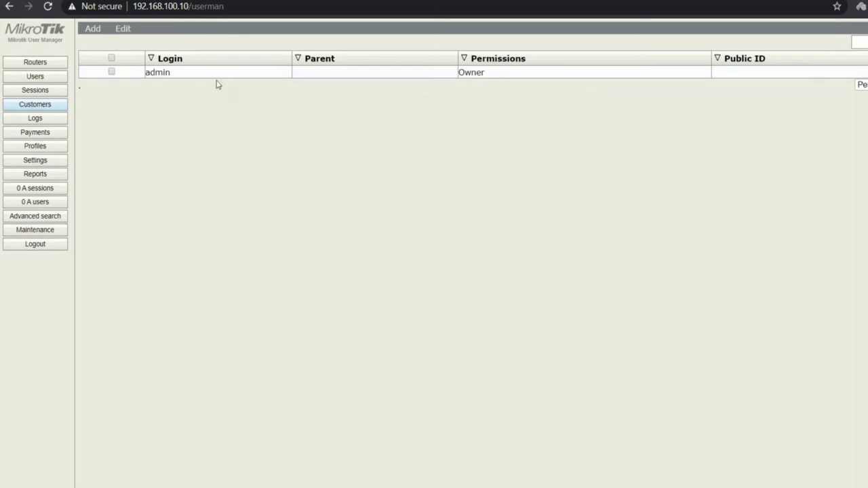
- Give the admin customer a new password and save it
left_click(208, 71)
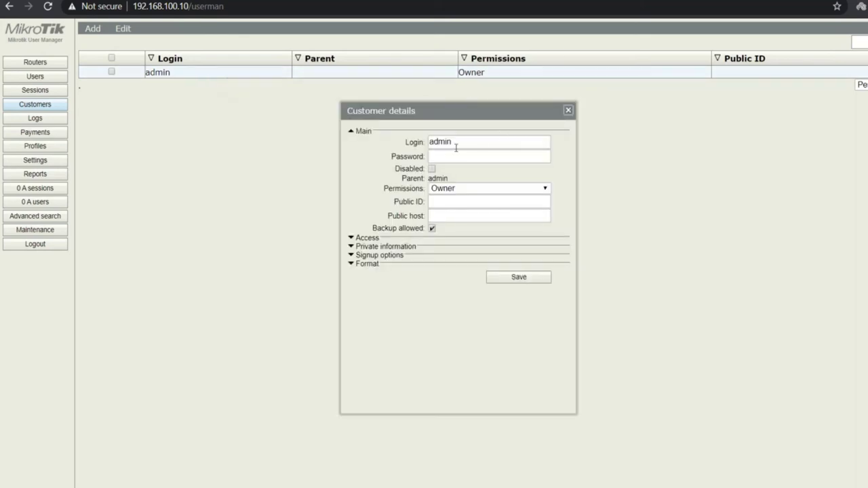
left_click(453, 155)
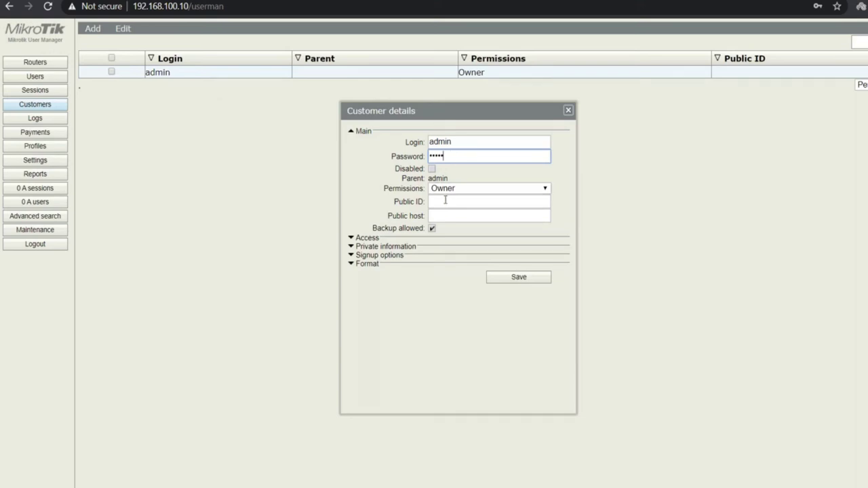
left_click(453, 188)
left_click(453, 188)
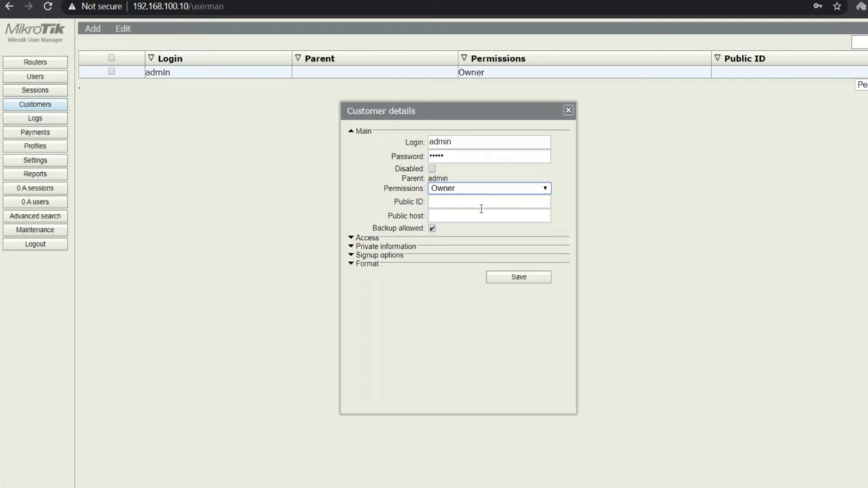
left_click(535, 281)
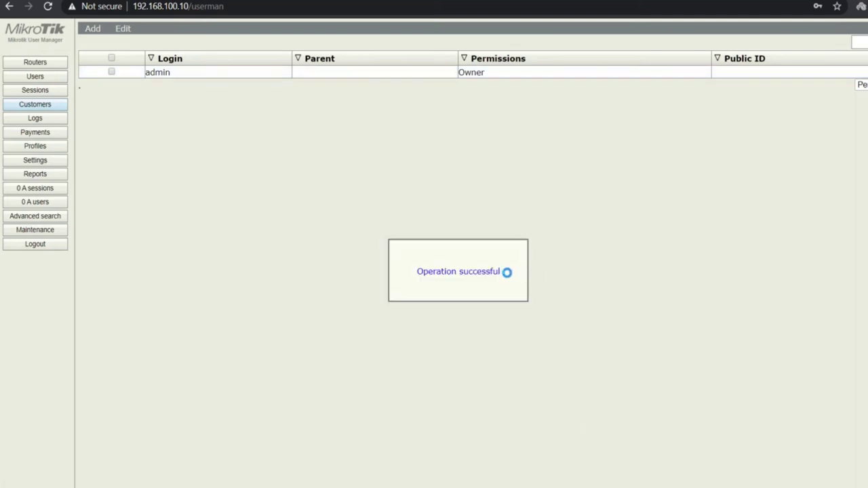
- Log out, sign back in as admin with the new password, and show Customers
left_click(49, 246)
type("admin")
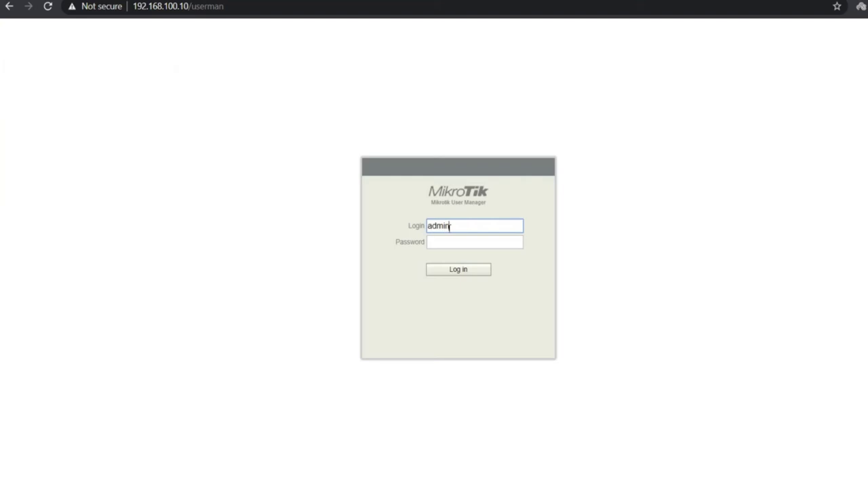
key("Return")
left_click(450, 242)
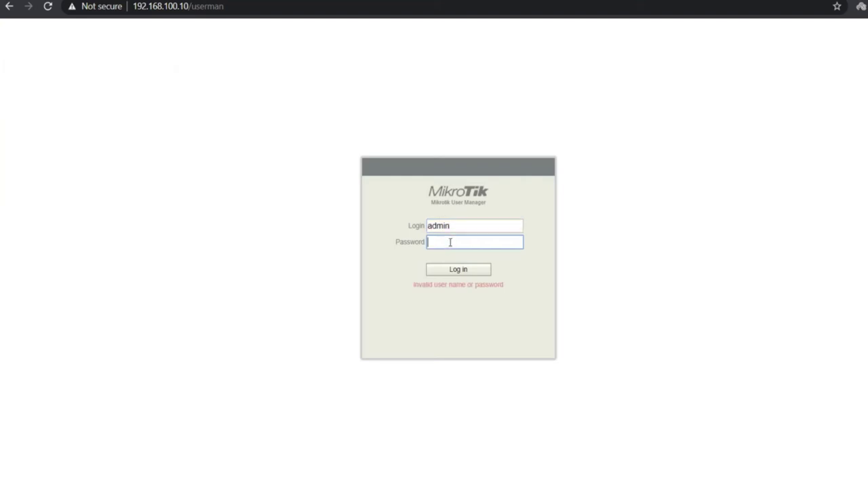
type("*****")
key("Return")
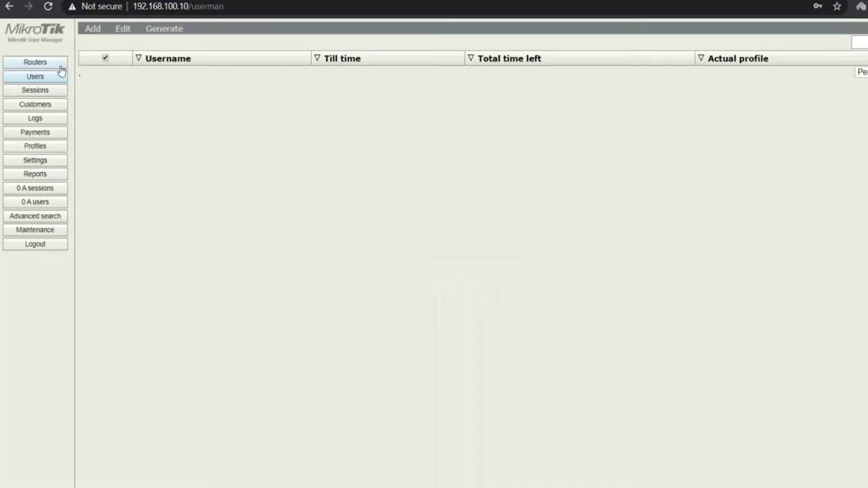
left_click(41, 106)
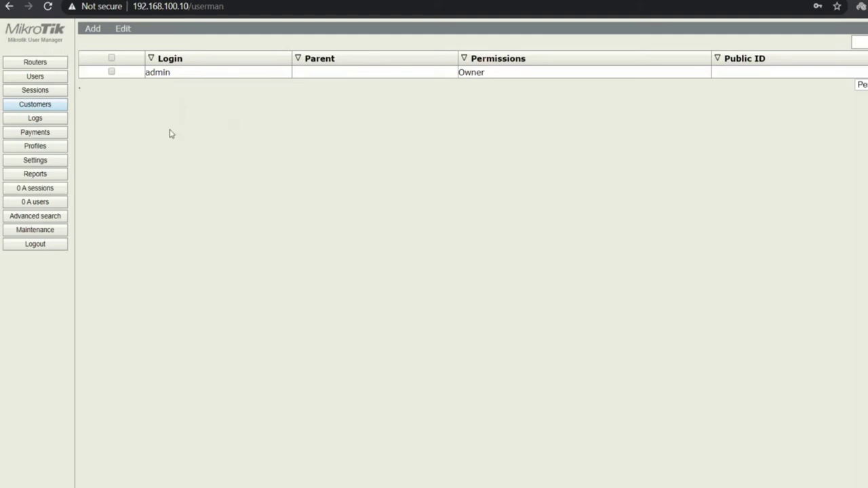
- Create customer diablo with its password, Full permissions and public host diablo
left_click(93, 28)
left_click(96, 43)
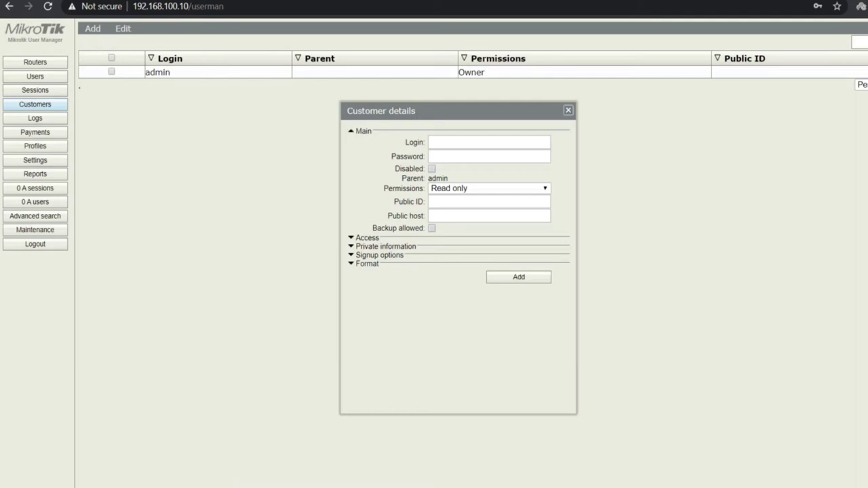
left_click(445, 147)
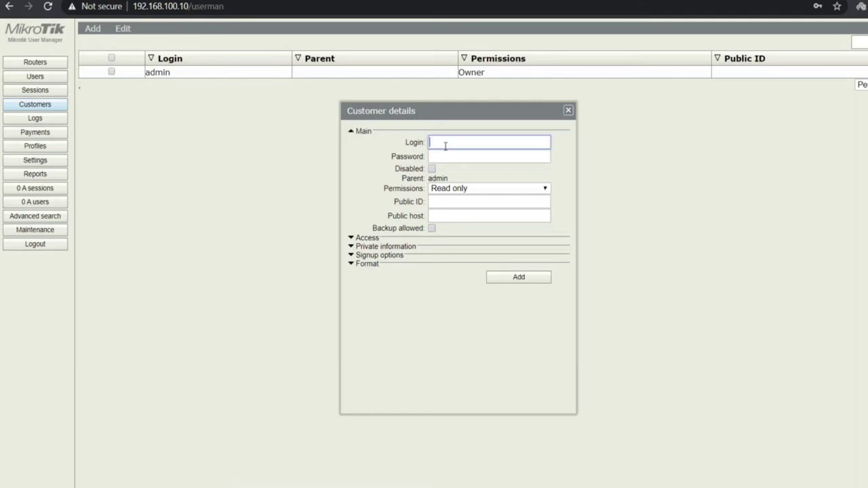
type("diab")
left_click(447, 158)
type("diablo")
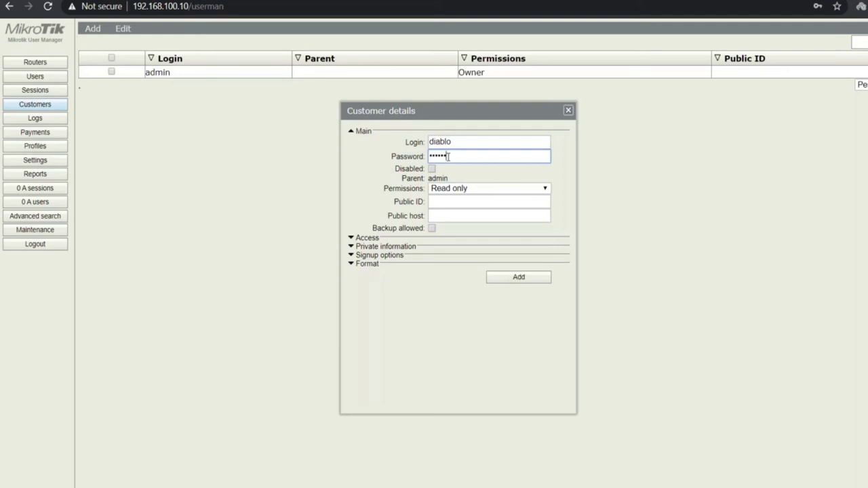
left_click(459, 192)
left_click(448, 220)
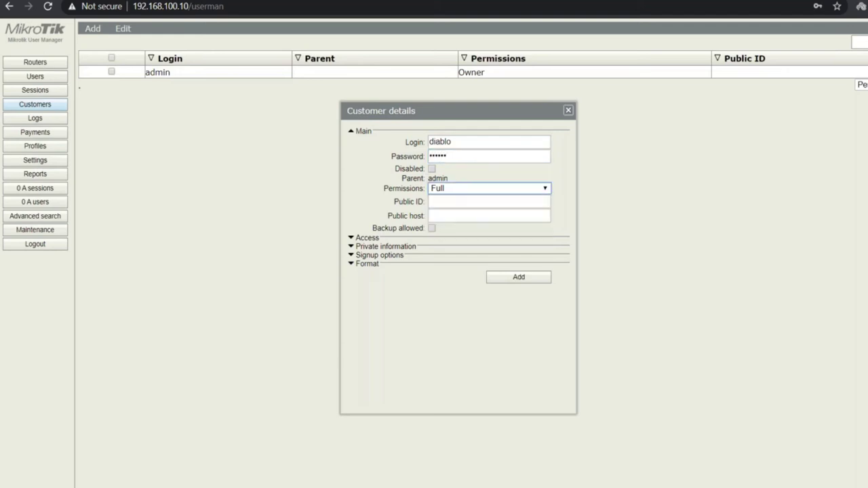
left_click(443, 217)
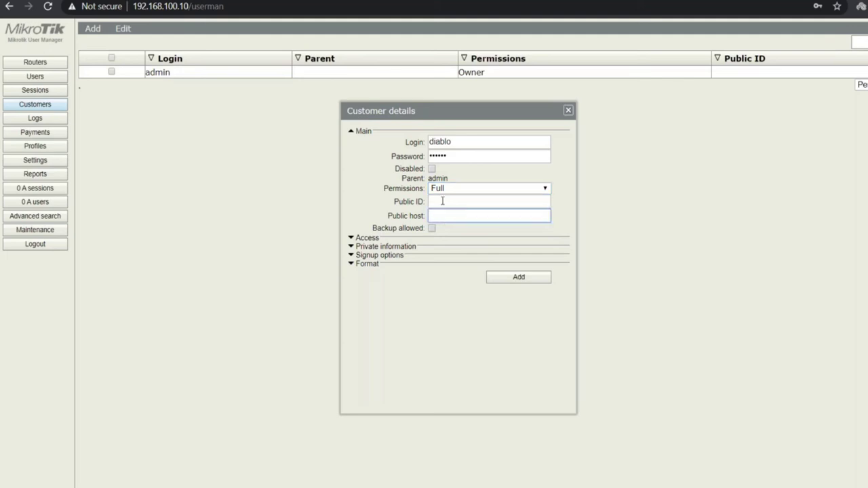
type("diablo")
- Expand Access, Private information, Signup and Format sections, add the customer, and log out
left_click(366, 239)
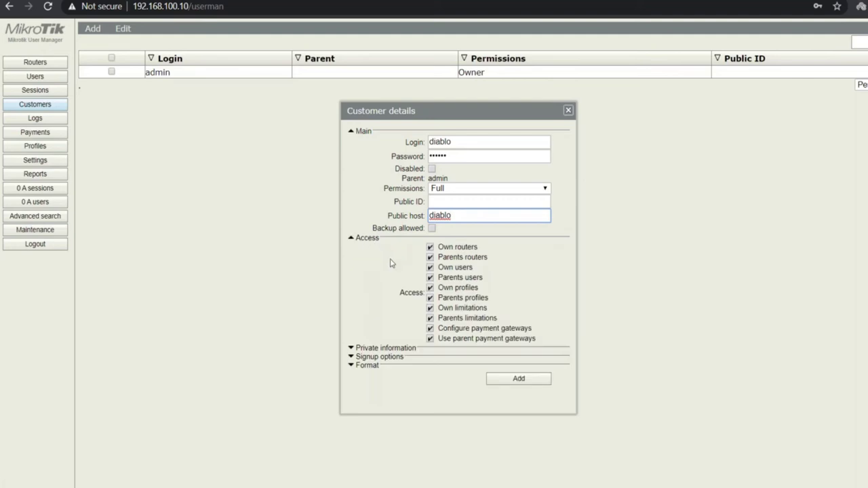
left_click(370, 349)
scroll(377, 359, "down", 1)
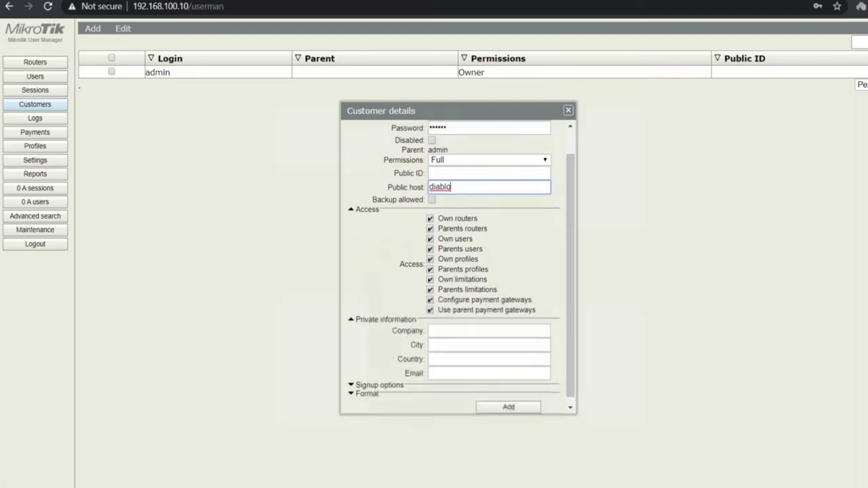
left_click(377, 385)
left_click(370, 390)
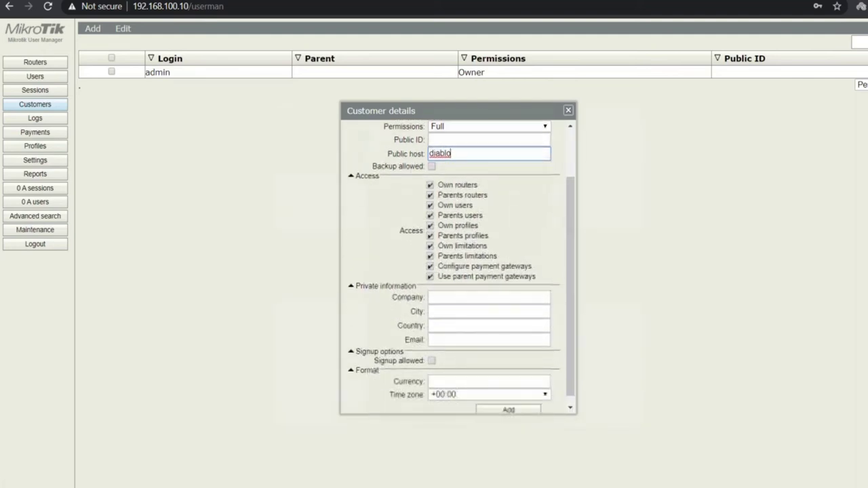
scroll(511, 409, "down", 1)
left_click(516, 409)
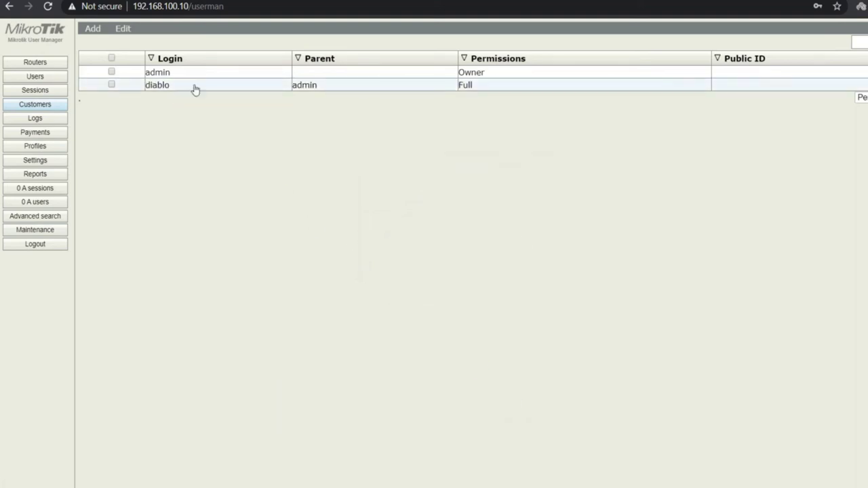
left_click(42, 245)
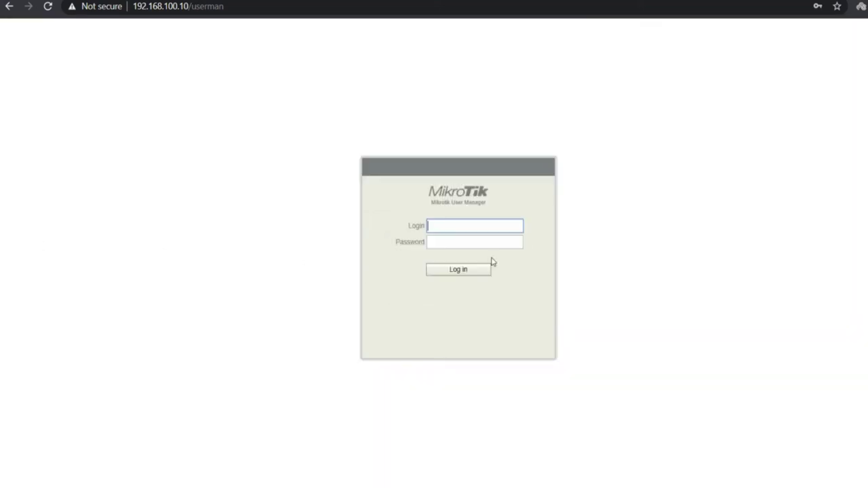
- Sign in as diablo with its password and open the Profiles page
type("diablo")
key("Tab")
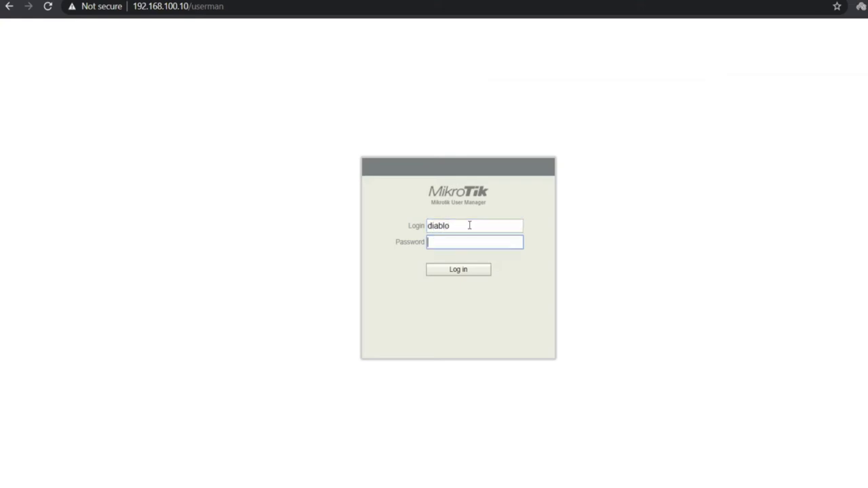
type("****")
key("Return")
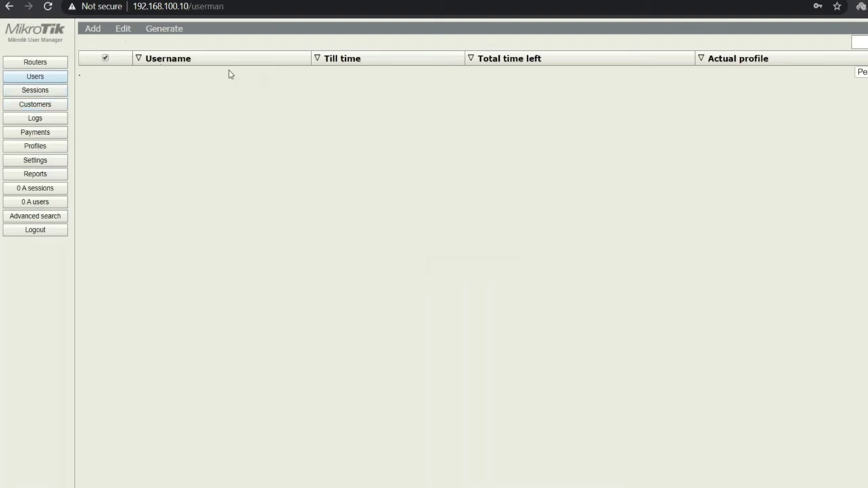
left_click(53, 148)
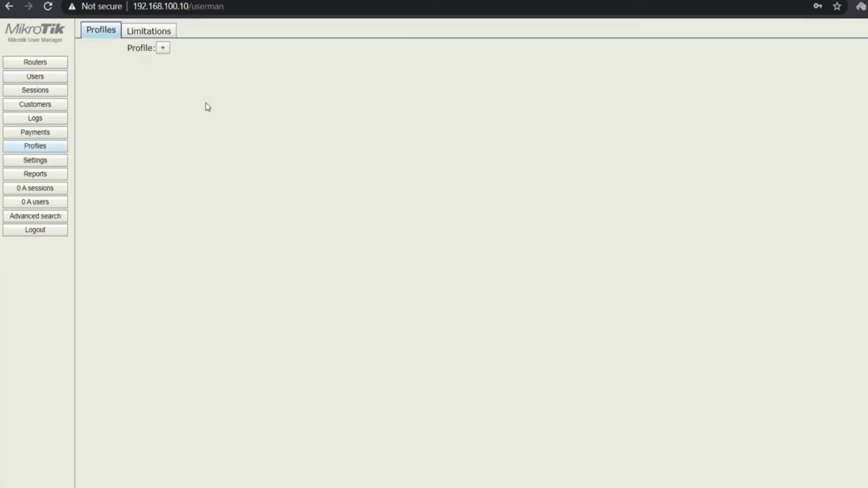
- Create a new limitation named 256 with owner diablo
left_click(165, 35)
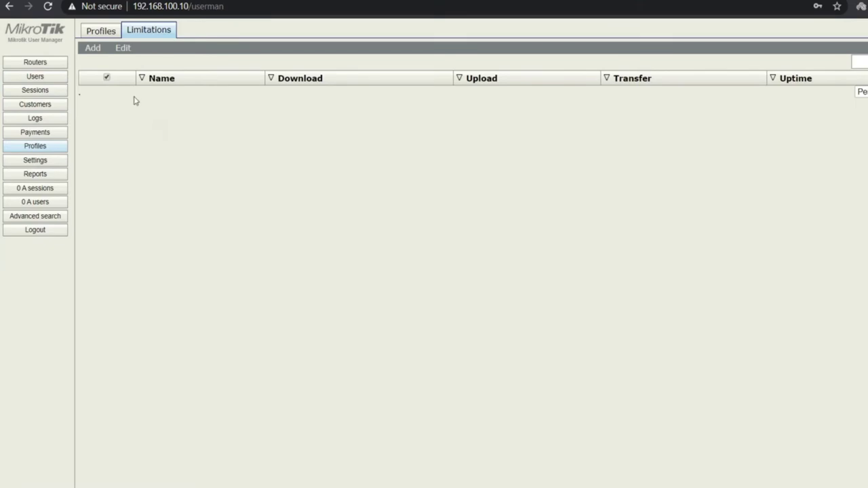
left_click(82, 55)
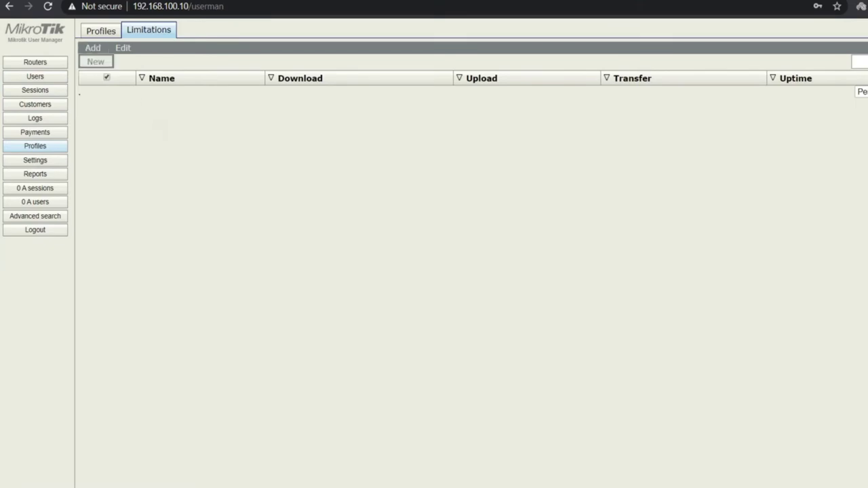
left_click(105, 66)
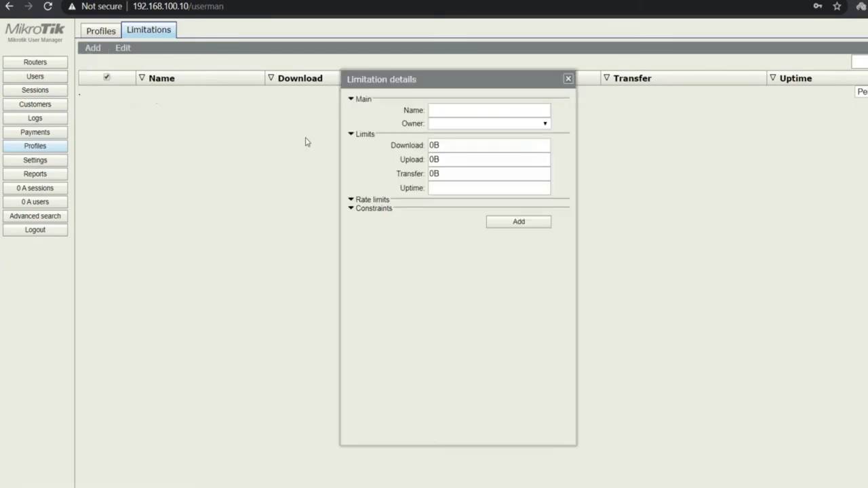
left_click(461, 108)
type("25")
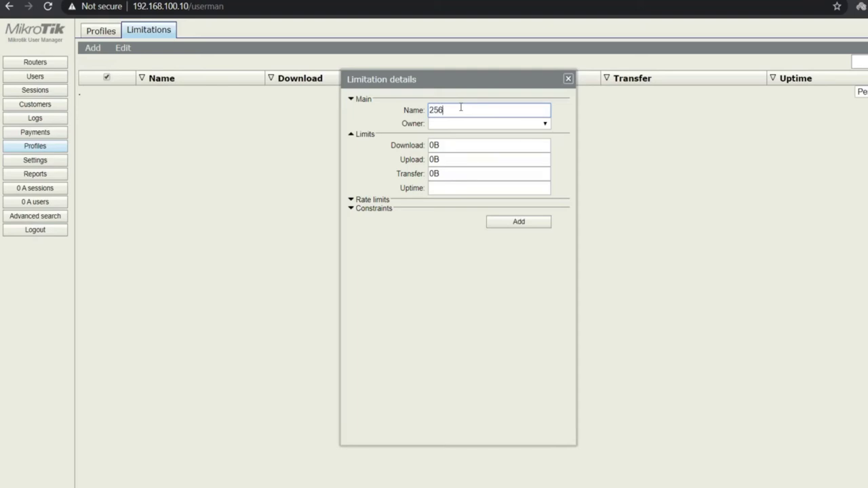
type("6")
left_click(497, 125)
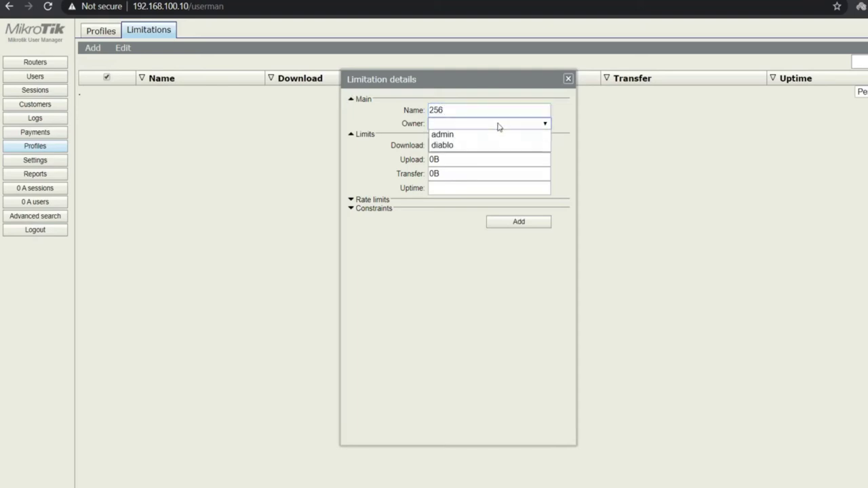
left_click(471, 147)
- Set the limitation's Rx/Tx rate limits to 256k, priority 8 - Lowest, and expand Constraints
left_click(375, 202)
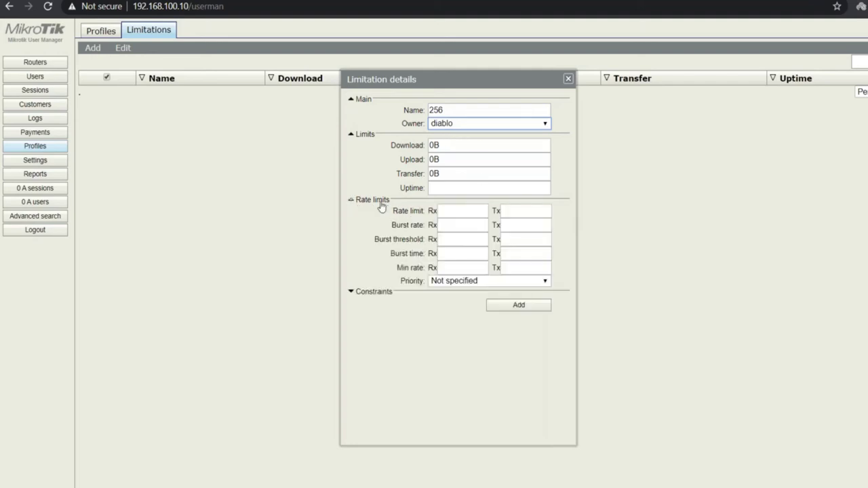
left_click(462, 215)
type("256k")
key("Tab")
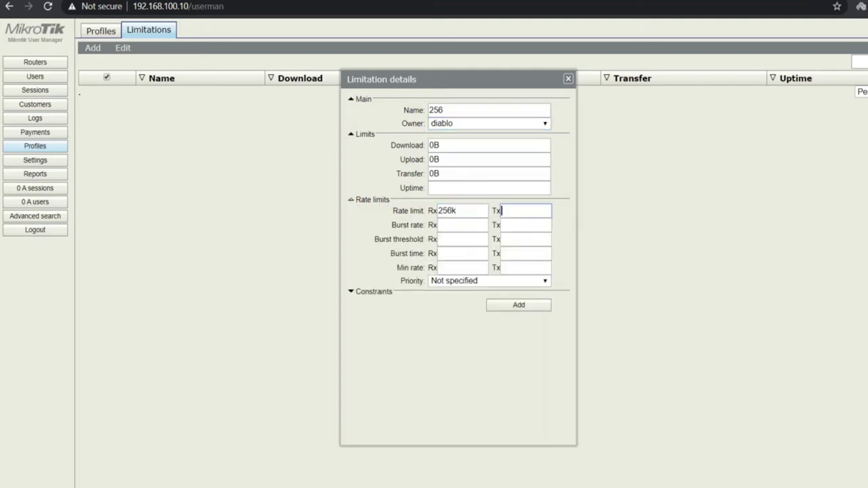
type("256k")
left_click(480, 283)
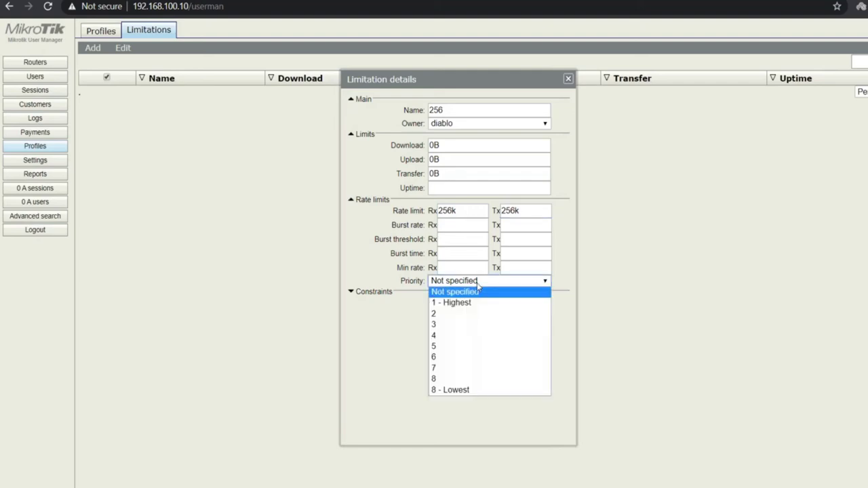
left_click(453, 391)
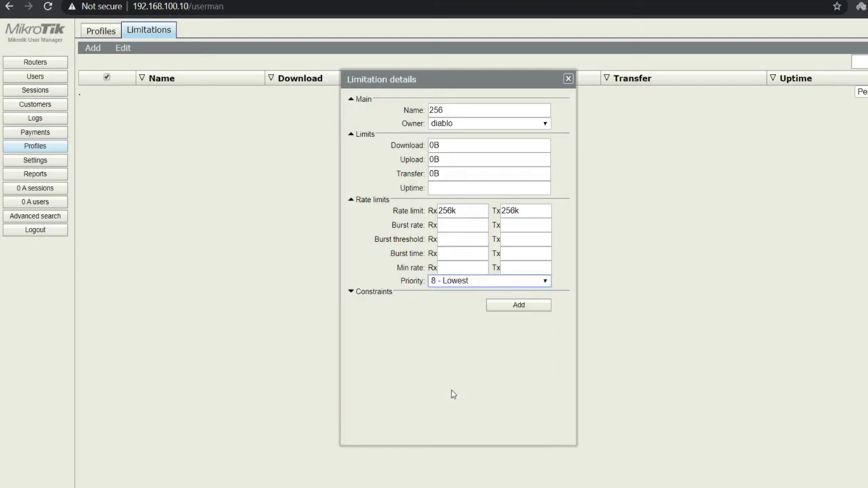
left_click(376, 295)
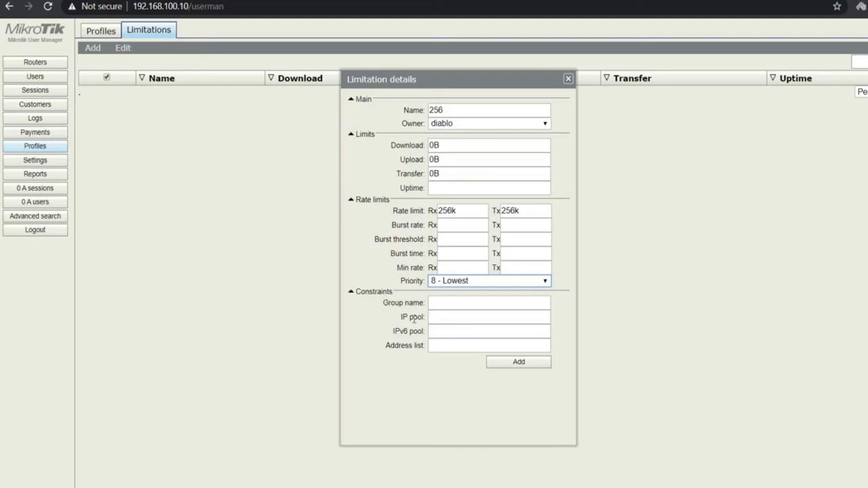
left_click(405, 317)
left_click_drag(402, 317, 423, 317)
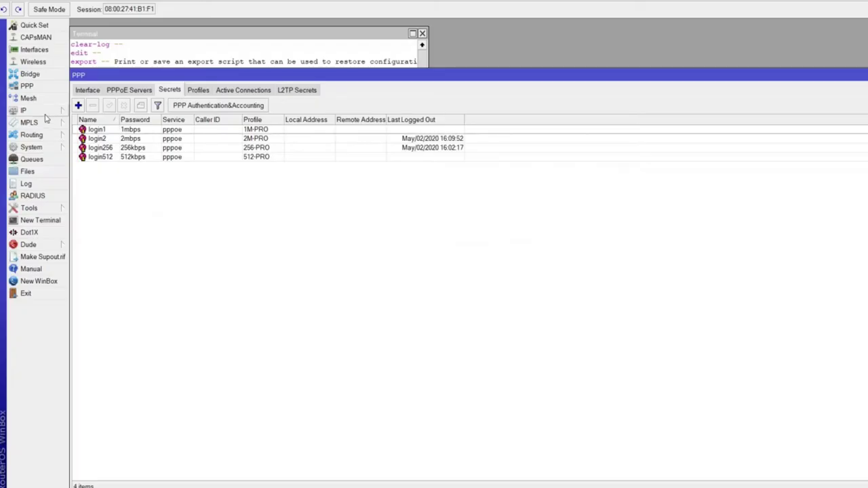
left_click(27, 110)
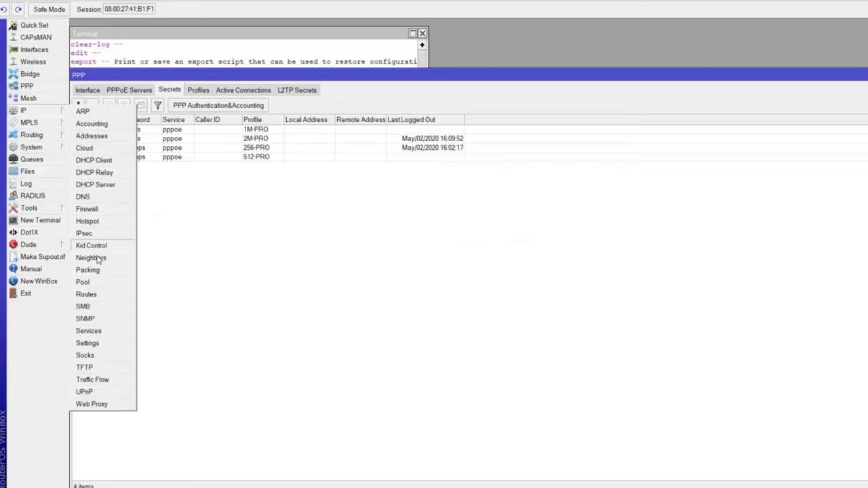
- Check the 256K pool in WinBox's IP Pool list, then enter 256 as the limitation's IP pool
left_click(95, 282)
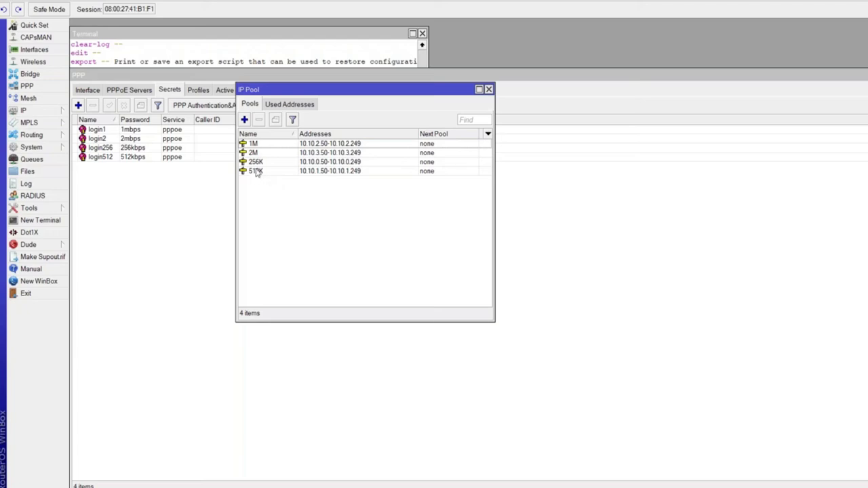
left_click(258, 163)
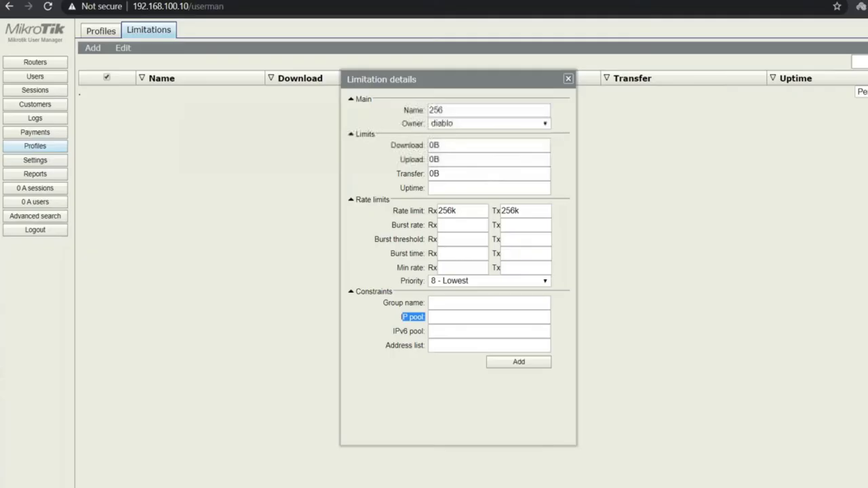
left_click(475, 318)
type("256k")
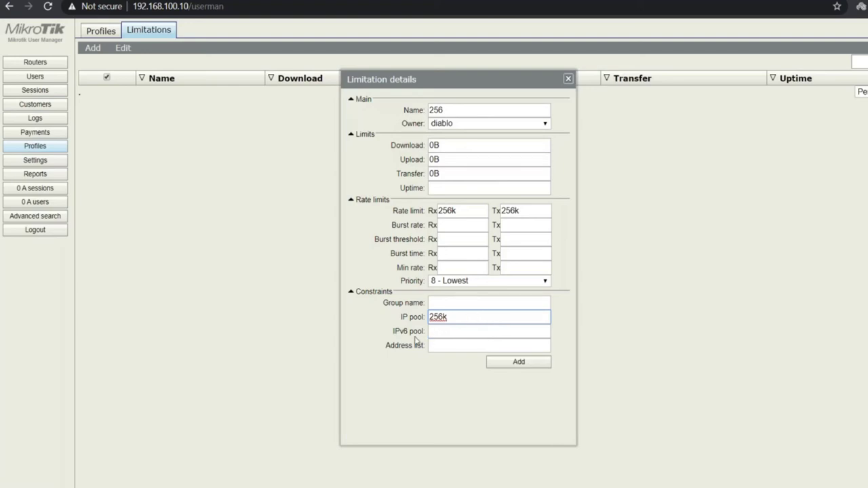
- Check the 256 limitation's burst and min rate fields, then save it
left_click(447, 228)
left_click(463, 243)
left_click(453, 253)
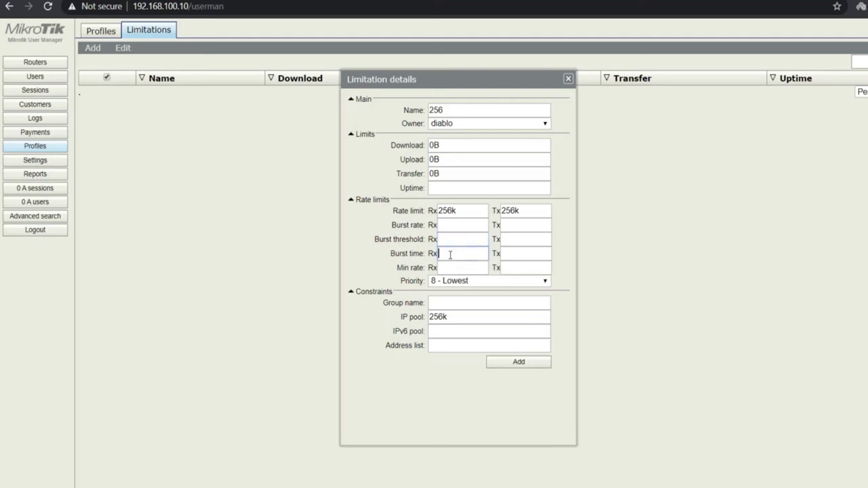
left_click(459, 267)
left_click(519, 362)
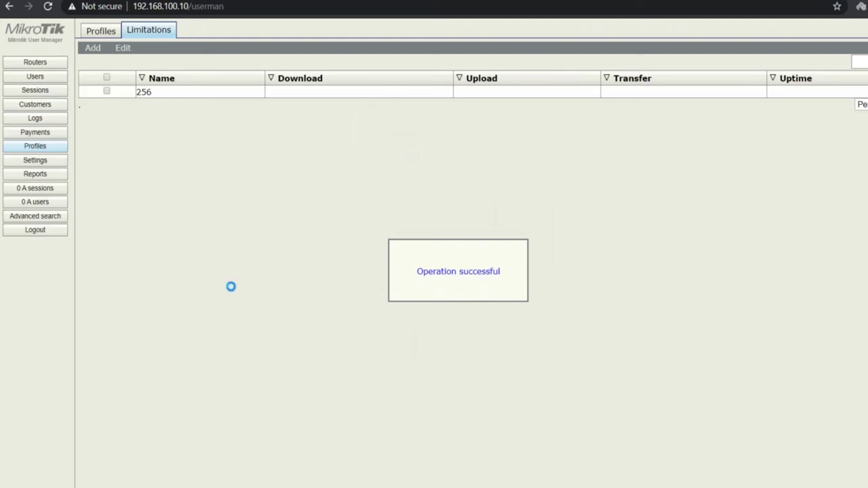
- Start a new limitation named 512 with diablo as owner
left_click(93, 49)
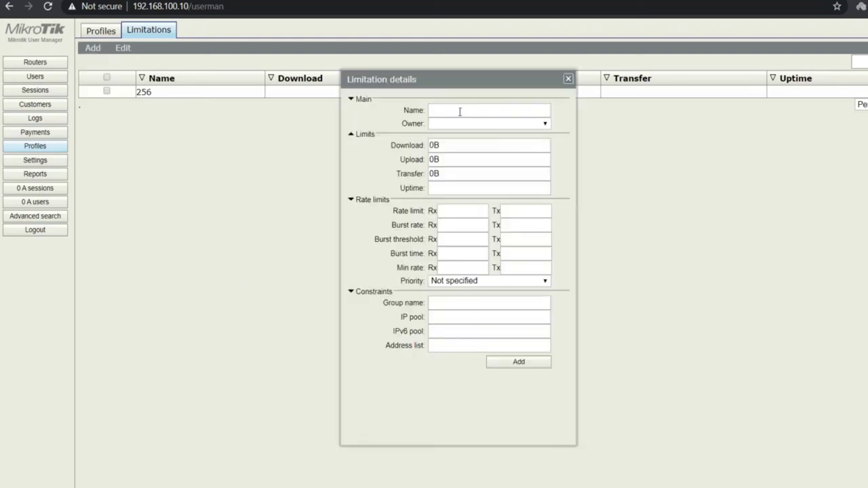
left_click(459, 110)
type("512")
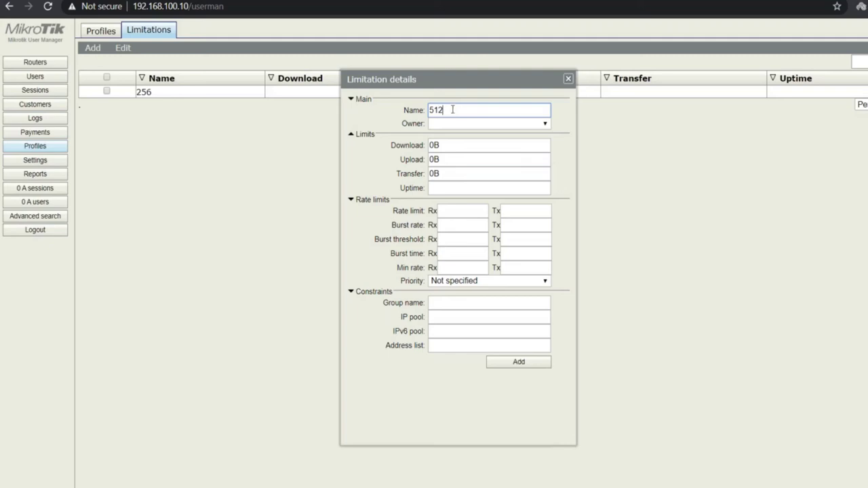
left_click(465, 124)
left_click(455, 144)
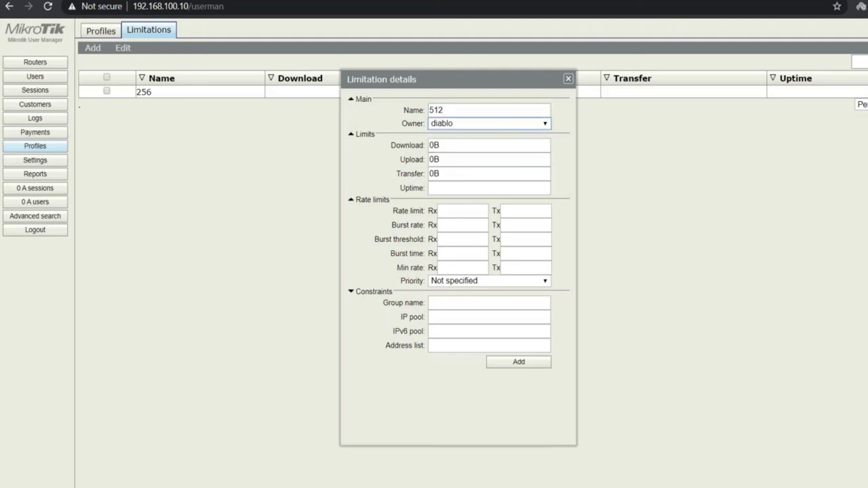
- Set the 512 limitation's receive and transmit rate limits to 512k
left_click(469, 214)
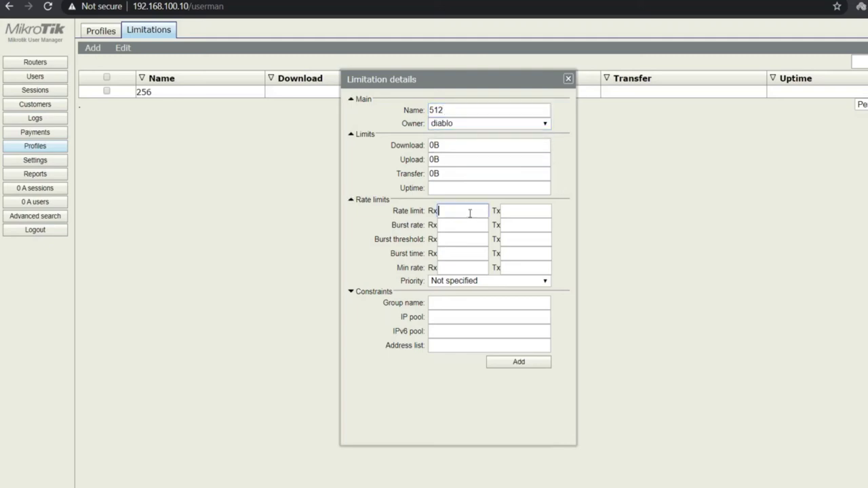
type("152")
key("BackSpace")
key("BackSpace")
type("512k")
key("Tab")
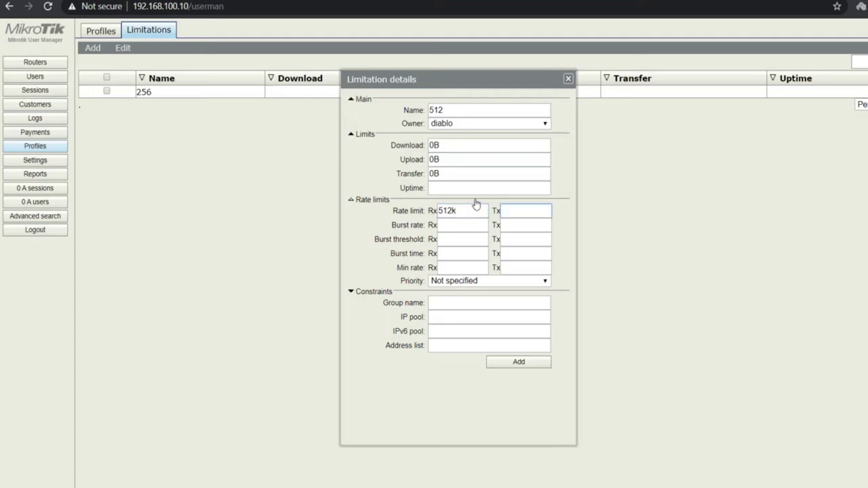
type("512k")
- Give the 512 limitation priority 6 and IP pool 512k
left_click(473, 281)
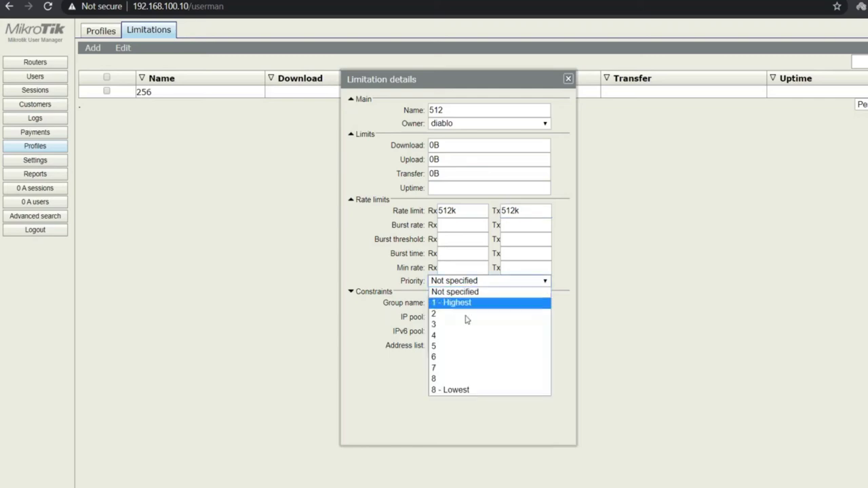
left_click(451, 360)
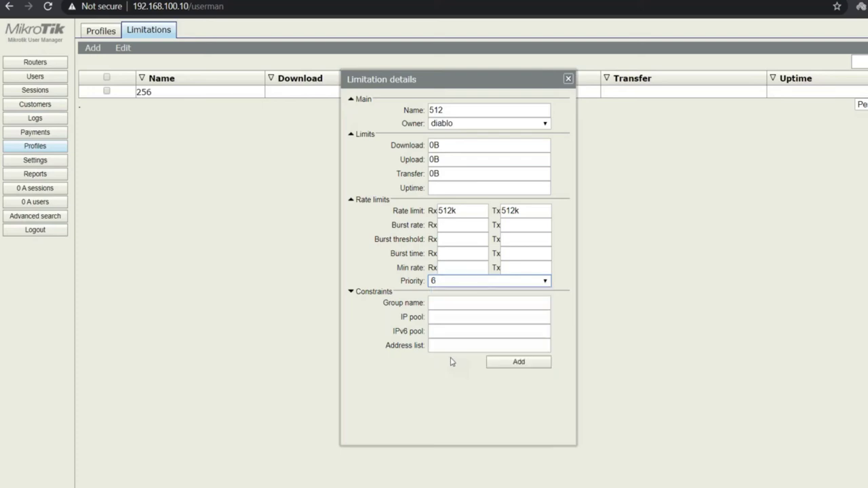
left_click(450, 321)
type("51")
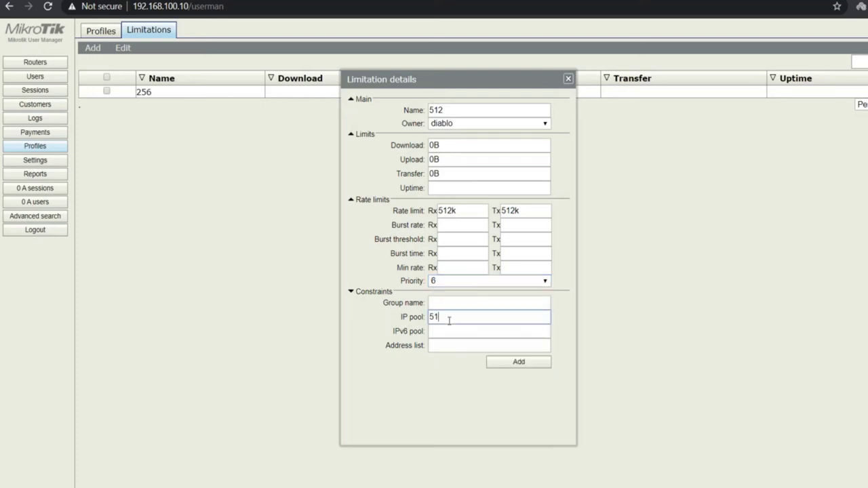
type("2k")
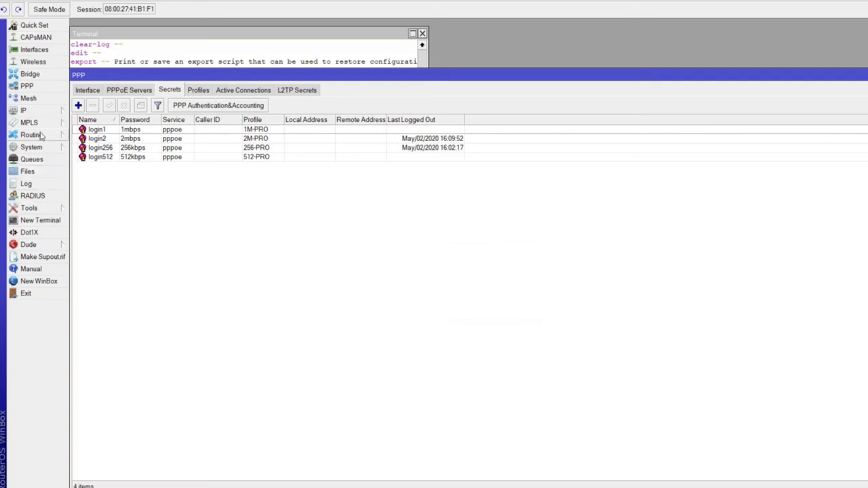
- In WinBox, open the IP pool list and inspect the 256K pool's name, noting the uppercase K
left_click(42, 112)
left_click(95, 283)
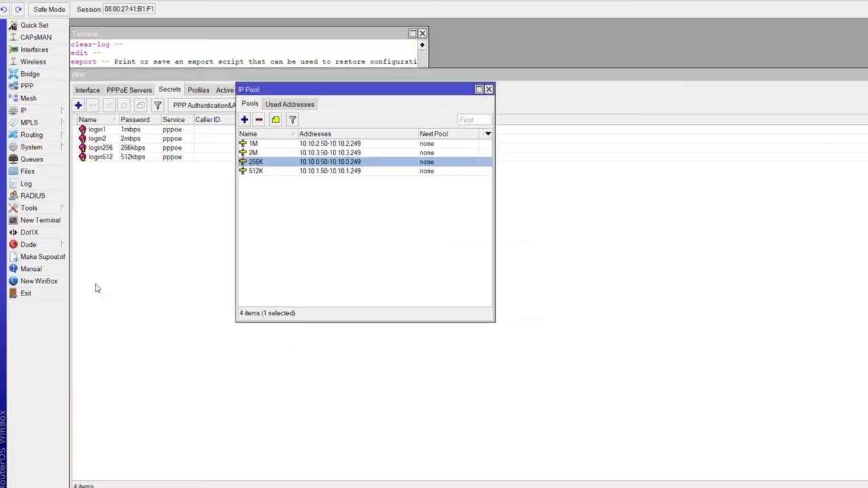
left_click(259, 173)
double_click(270, 163)
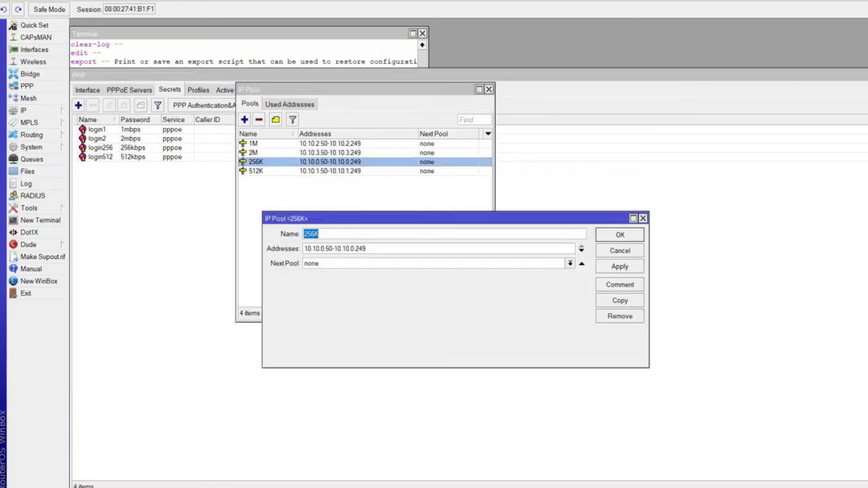
left_click_drag(319, 233, 315, 233)
left_click(321, 235)
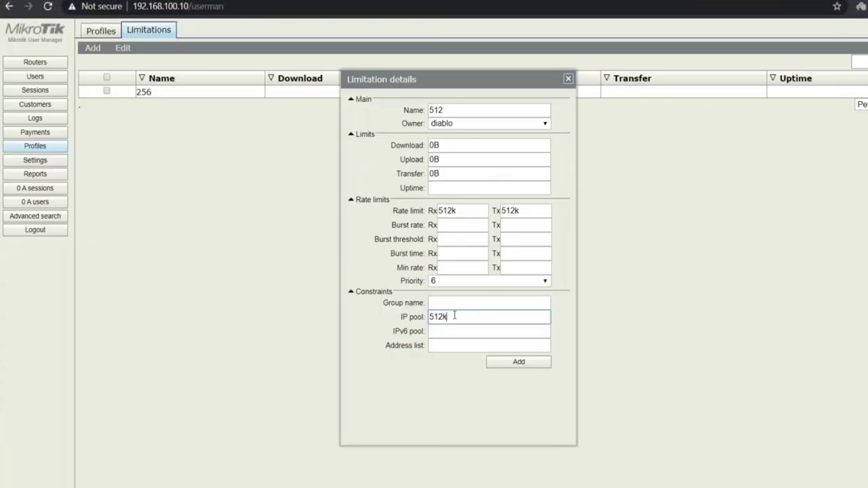
- Change the 512 limitation's IP pool to 512K and add it
left_click_drag(455, 316, 442, 317)
type("K")
left_click(510, 363)
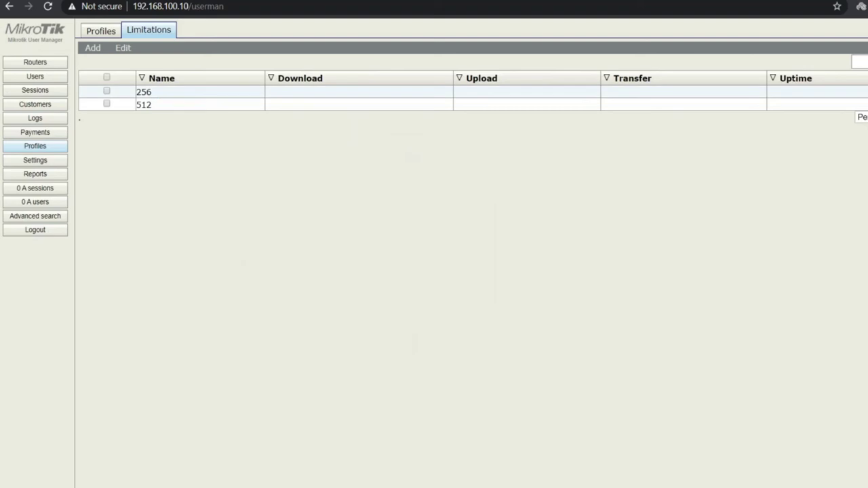
- Correct the 256 limitation's IP pool to 256K and save it
left_click(163, 93)
left_click_drag(449, 318, 444, 318)
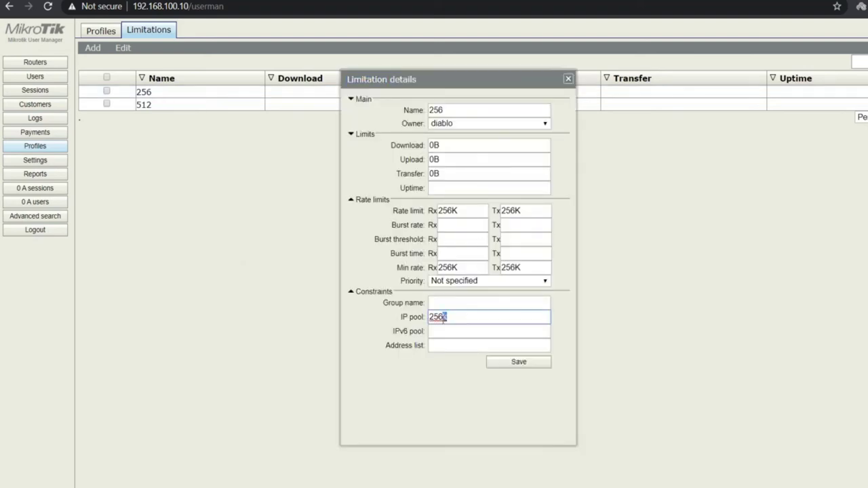
type("K")
left_click(512, 365)
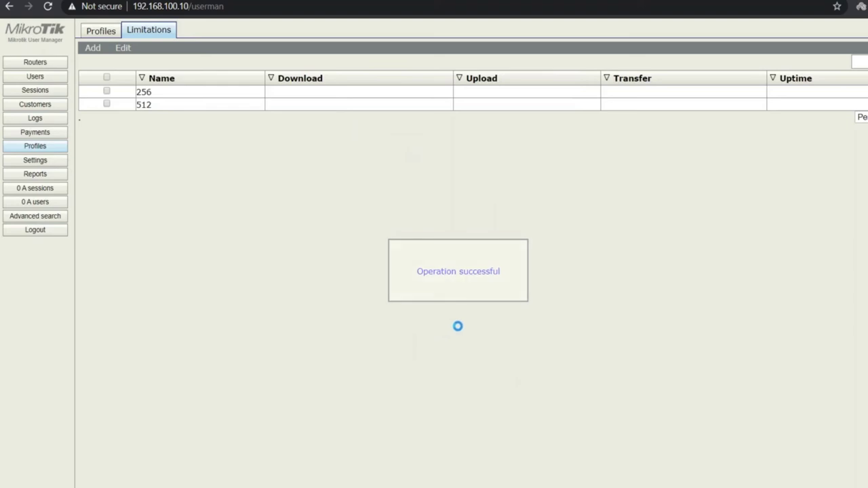
left_click(99, 51)
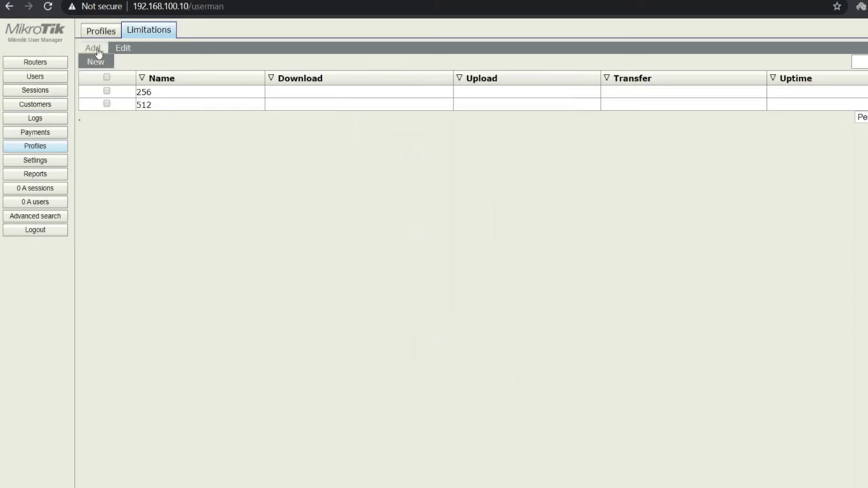
- Create a limitation named 1024, owned by diablo, with a 1M receive rate limit
left_click(455, 109)
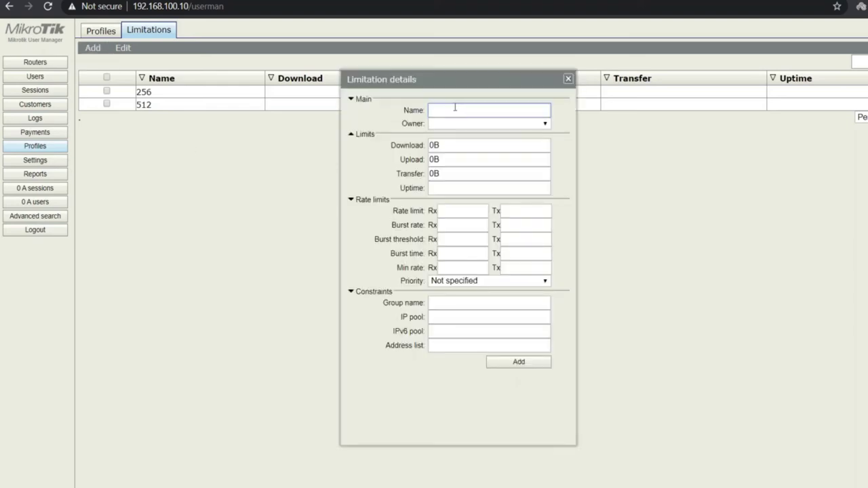
type("1024")
left_click(457, 124)
left_click(450, 143)
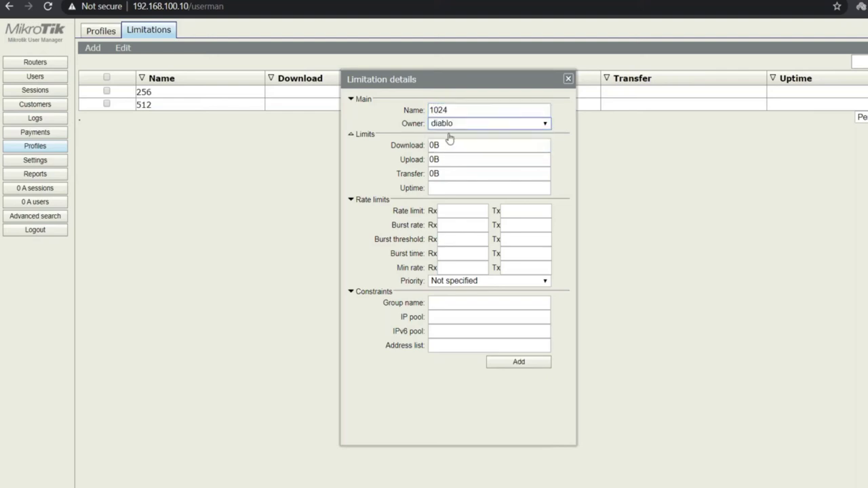
left_click(455, 210)
type("1")
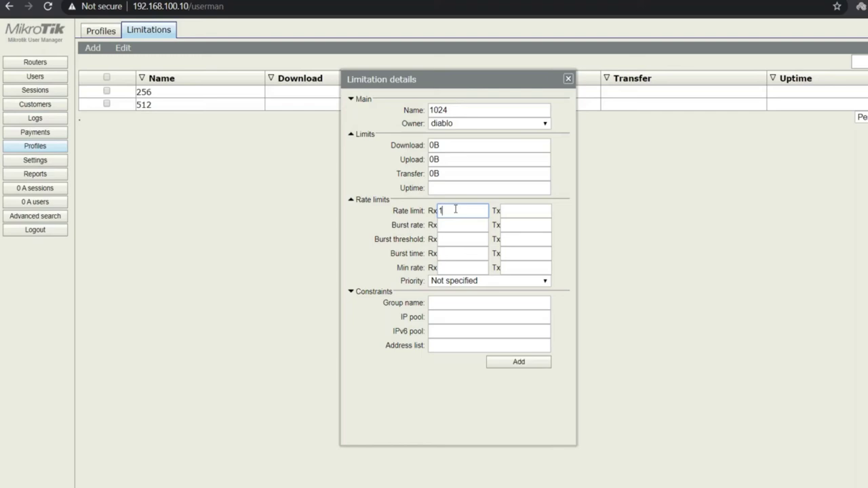
type("M")
key("Tab")
type("1M")
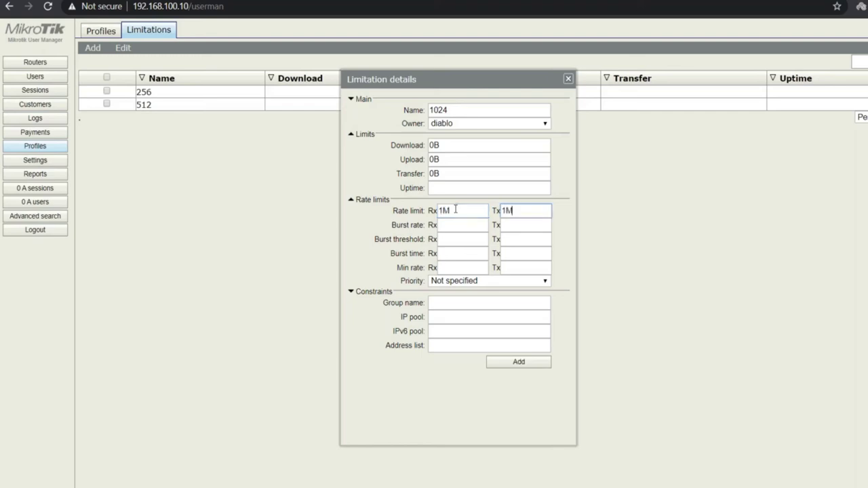
- Give the 1024 limitation priority 4 and IP pool 1M, and add it
left_click(496, 282)
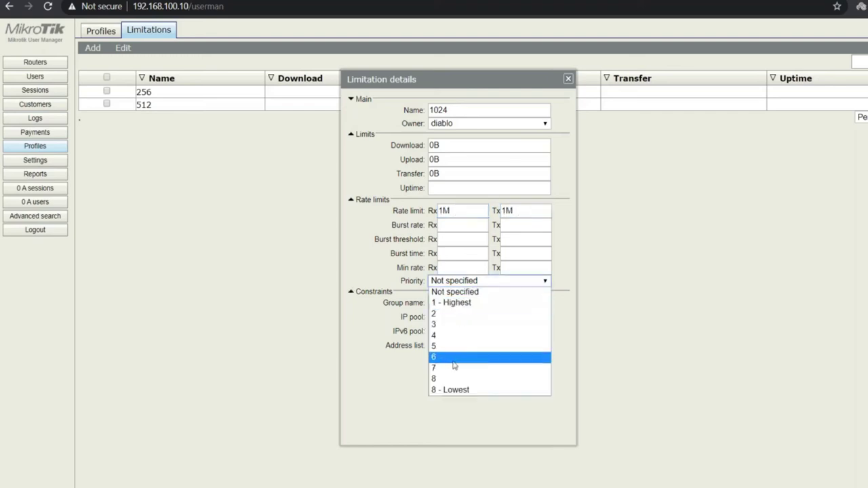
left_click(444, 335)
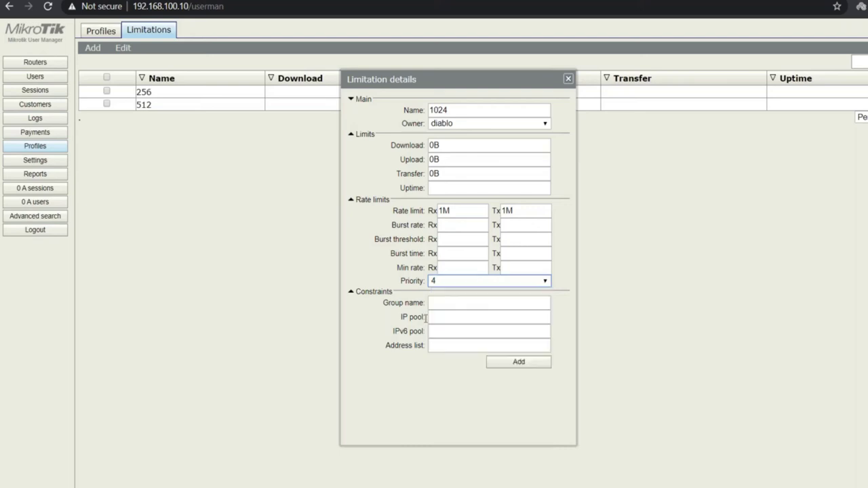
left_click(448, 317)
type("1M")
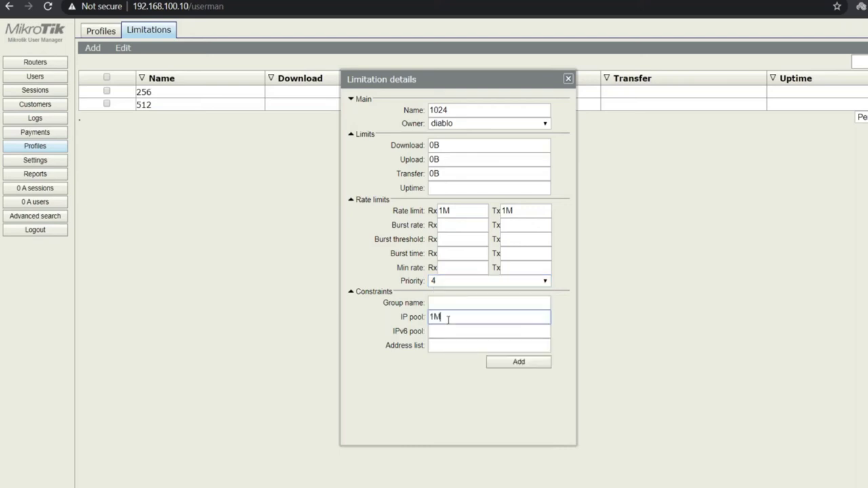
left_click(503, 365)
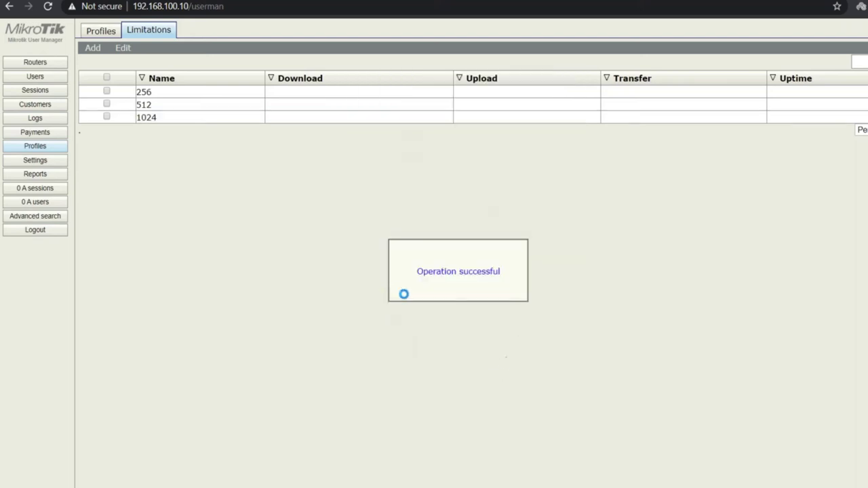
- Start a new 2048 limitation with 2M receive and transmit rate limits
left_click(93, 49)
left_click(96, 61)
left_click(460, 110)
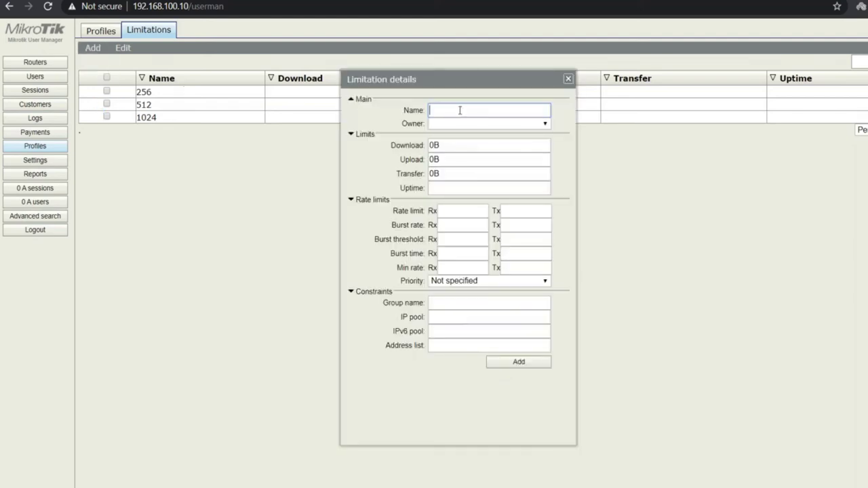
type("2048")
left_click(465, 210)
type("2M")
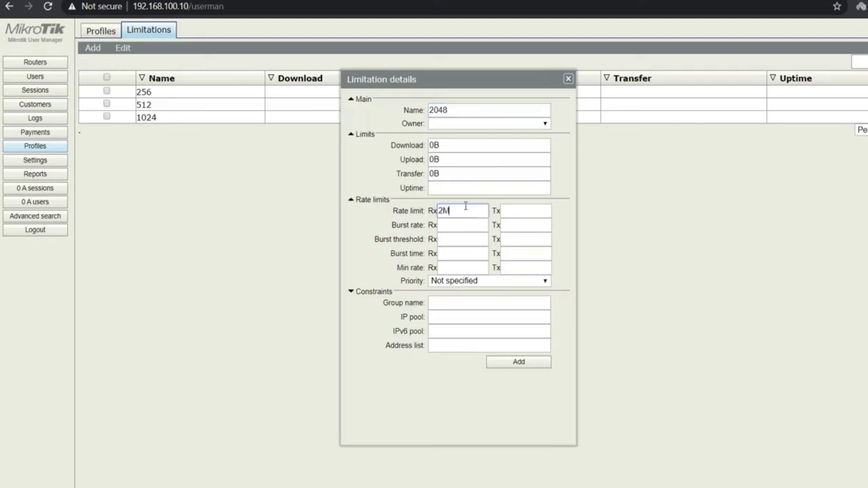
left_click(547, 211)
type("2M")
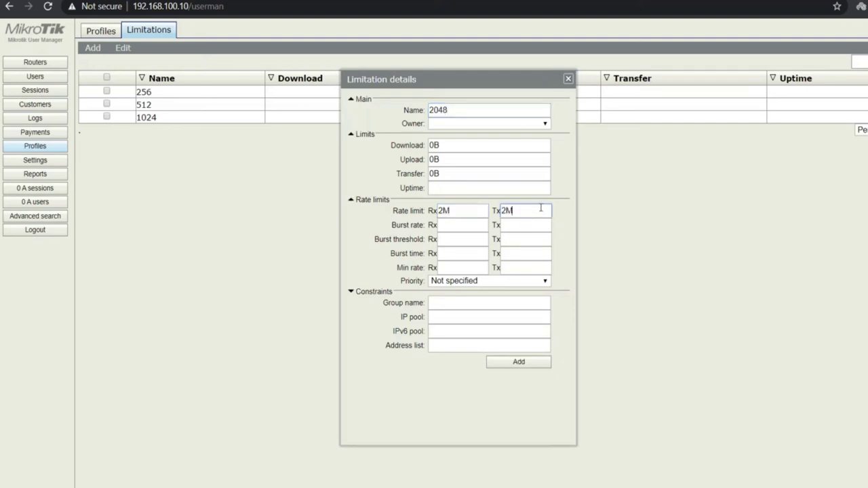
- Set the 2048 limitation to highest priority (1) with IP pool 2M
left_click(491, 283)
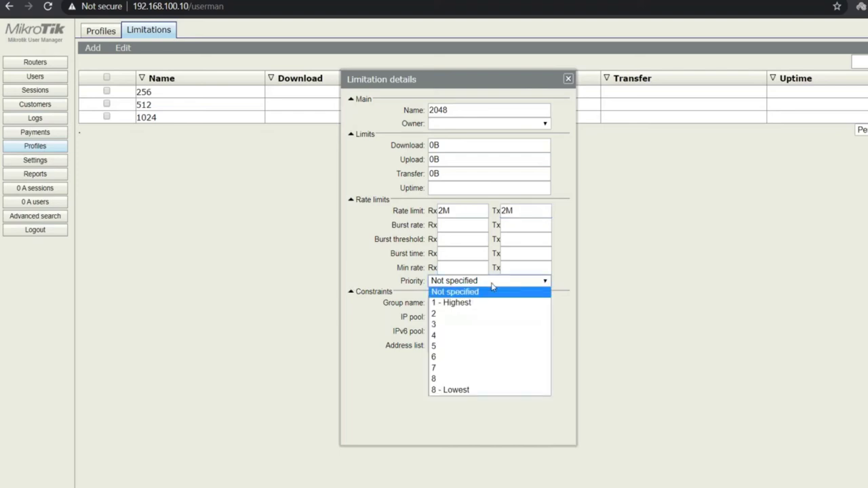
left_click(489, 303)
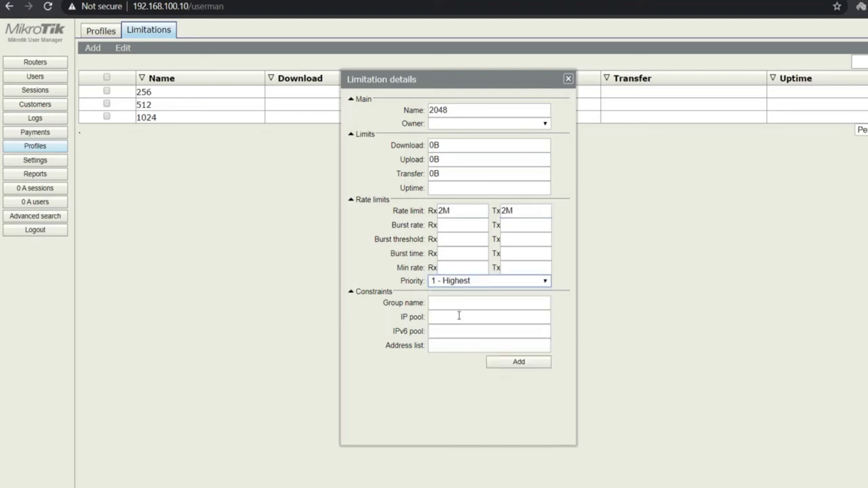
left_click(459, 317)
type("2M")
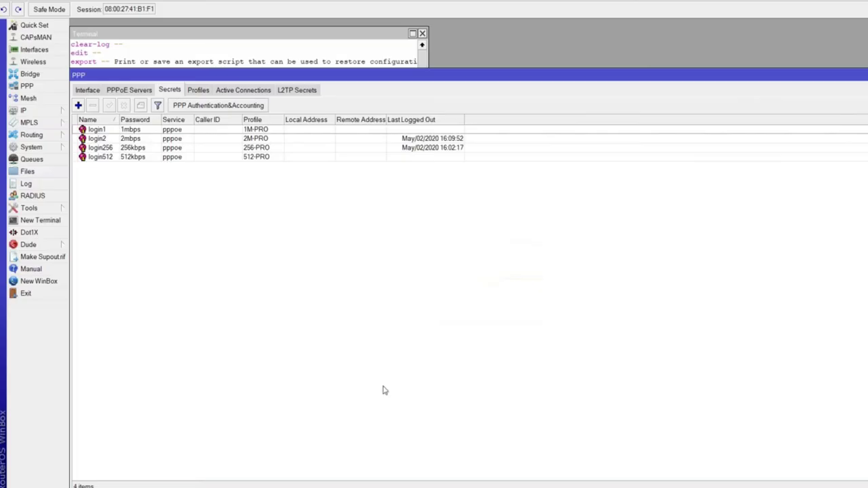
- In WinBox, view the router's IP pool list, then return to the PPP secrets window
left_click(37, 111)
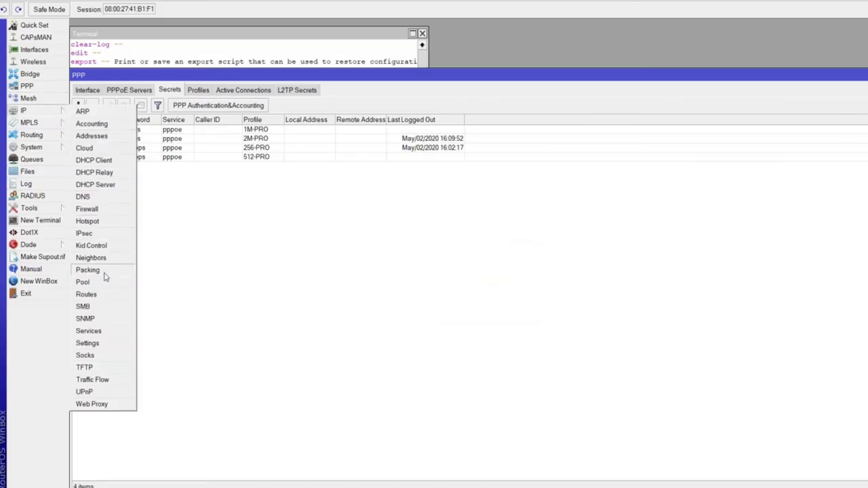
left_click(106, 283)
left_click(667, 296)
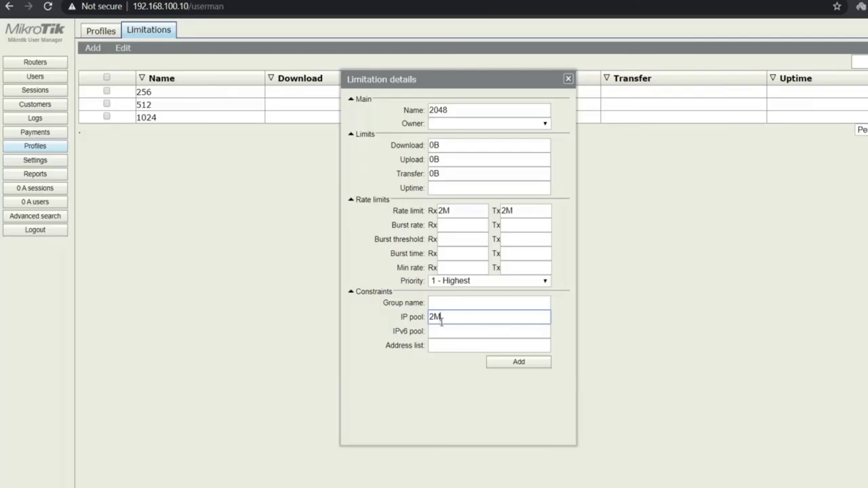
- Add the 2048 limitation to the limitations list
left_click(510, 363)
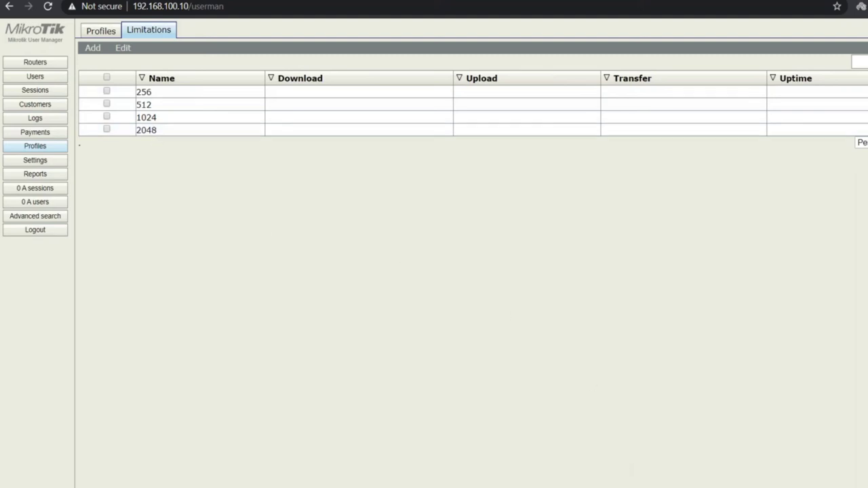
mouse_move(490, 487)
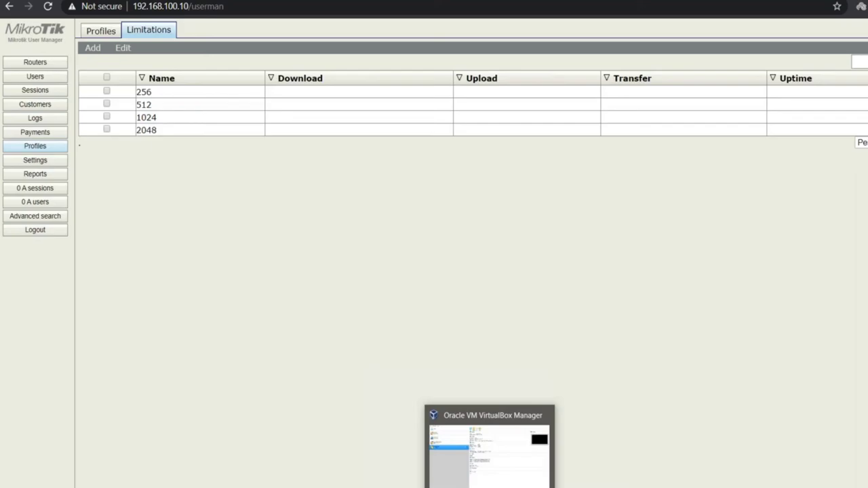
left_click(567, 487)
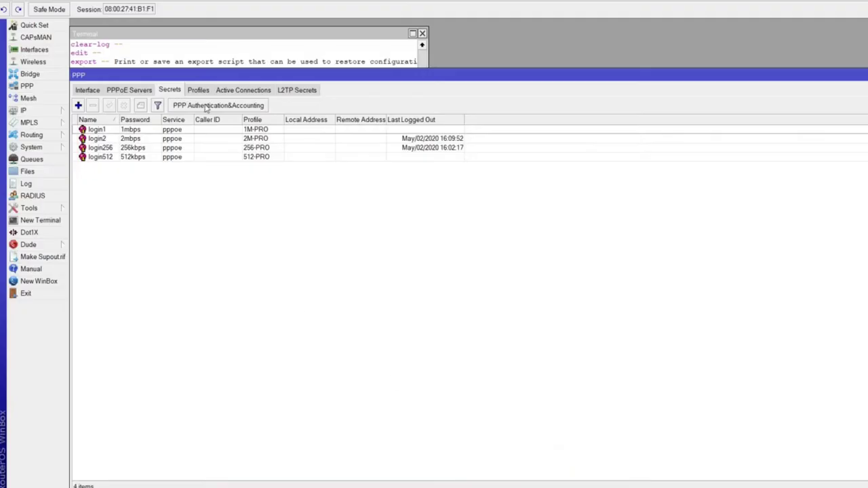
left_click(207, 107)
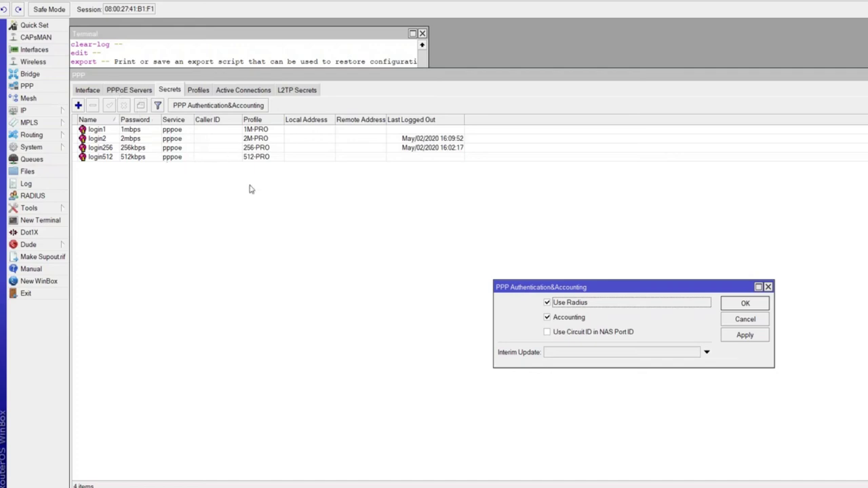
left_click(759, 287)
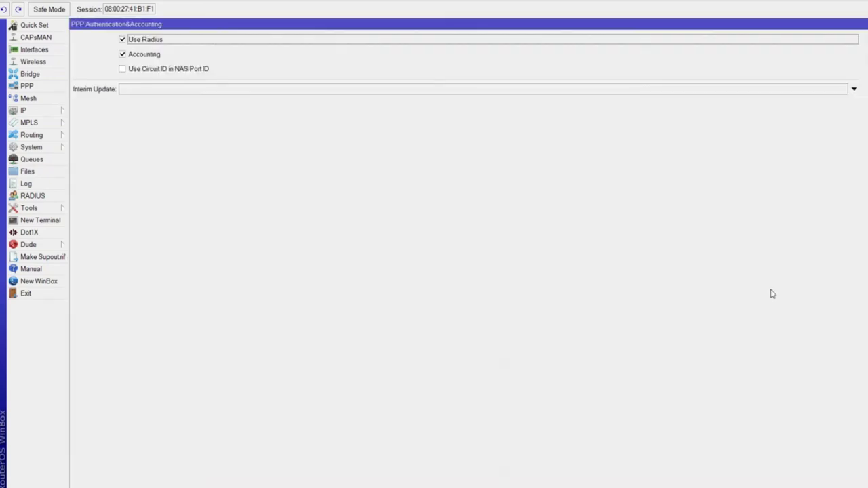
key("Escape")
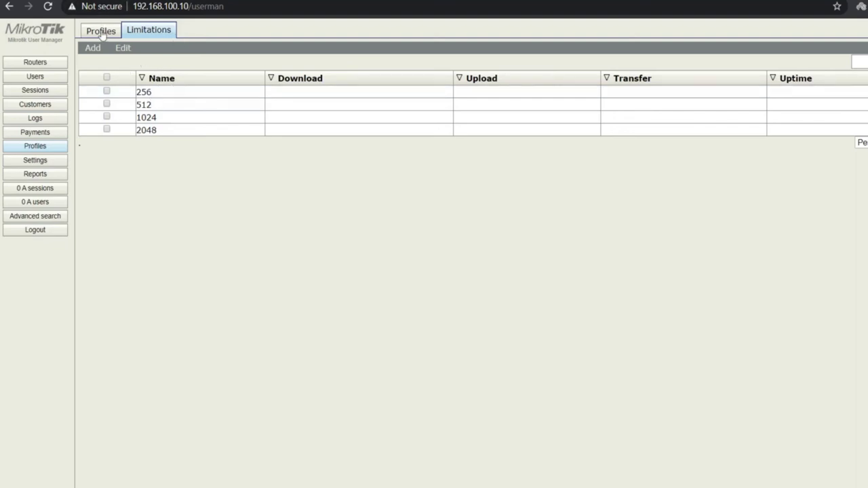
- Create the 256K-PRO and 512K-PRO user profiles
left_click(102, 34)
left_click(163, 49)
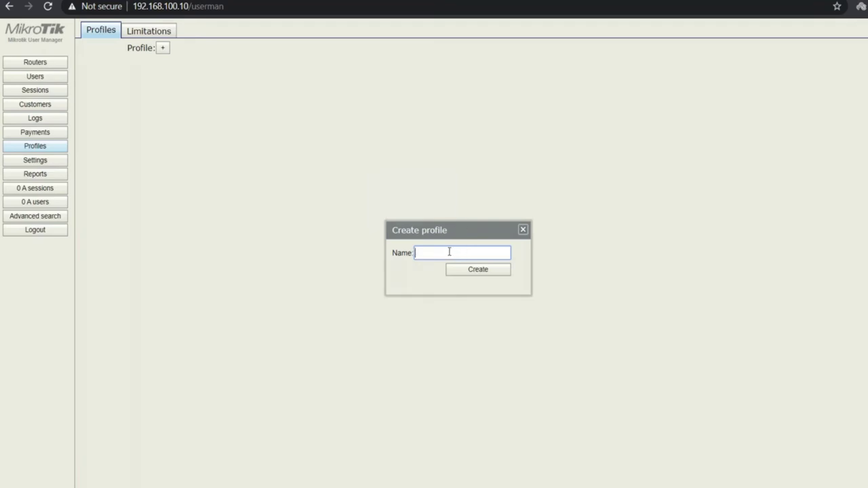
type("256K-PRO")
left_click(481, 270)
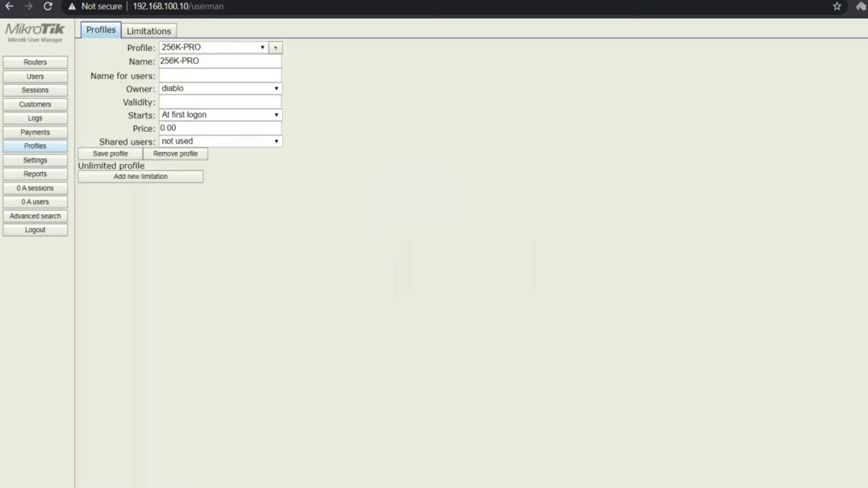
left_click(276, 50)
type("512K")
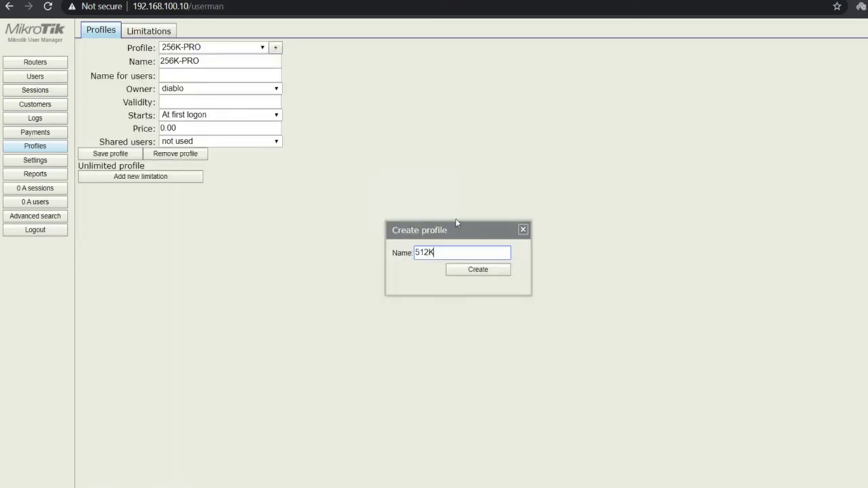
type("-PRO")
left_click(473, 270)
- Create the 1M-PRO and 2M-PRO user profiles
left_click(276, 49)
type("1M-PRO")
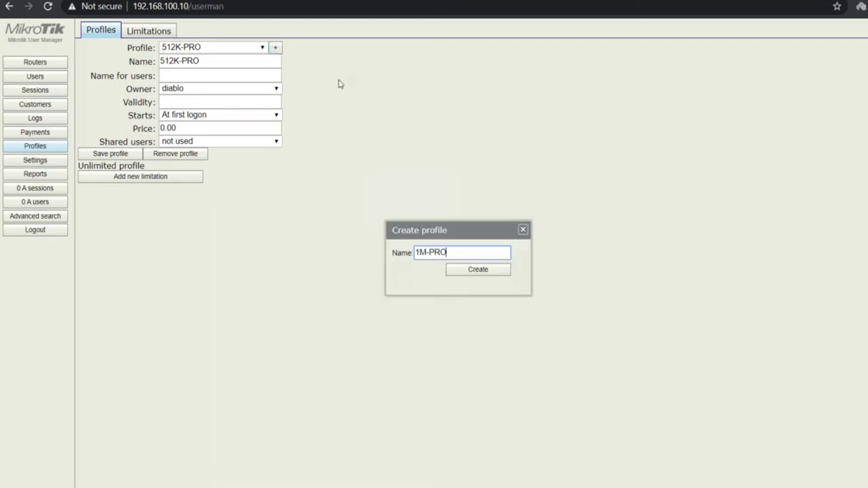
left_click(476, 271)
left_click(275, 47)
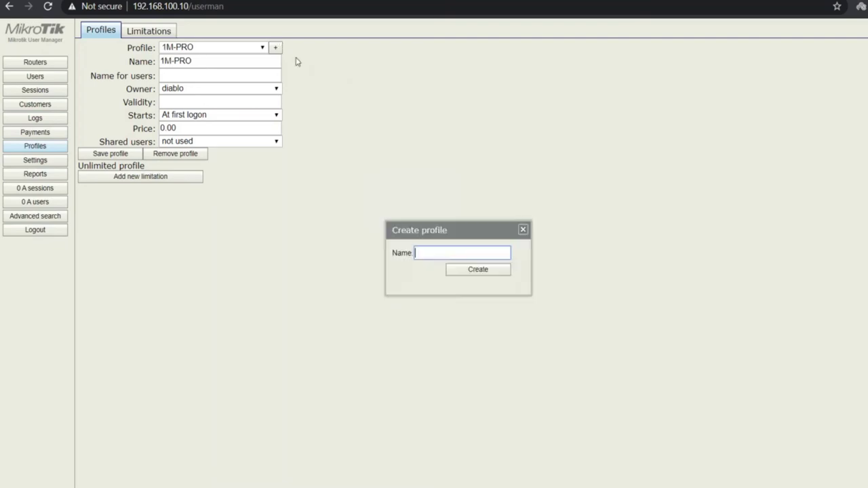
type("2M-PRO")
left_click(472, 270)
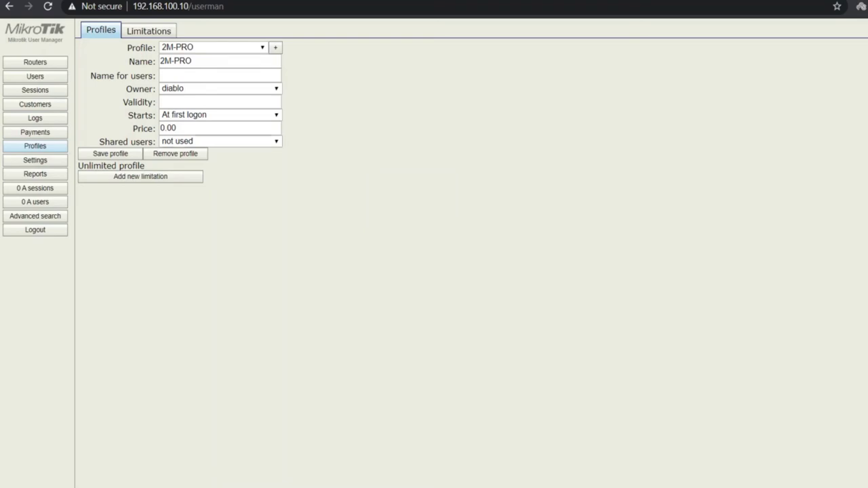
left_click(230, 49)
- Set 256K-PRO's validity to 1w5d, price to 5.00 and shared users to 1
left_click(218, 59)
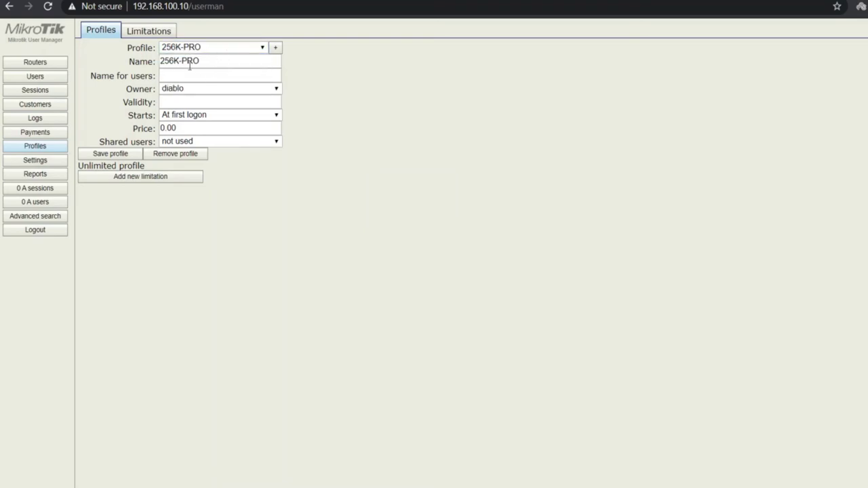
left_click(196, 101)
type("w5d")
left_click_drag(163, 128, 155, 129)
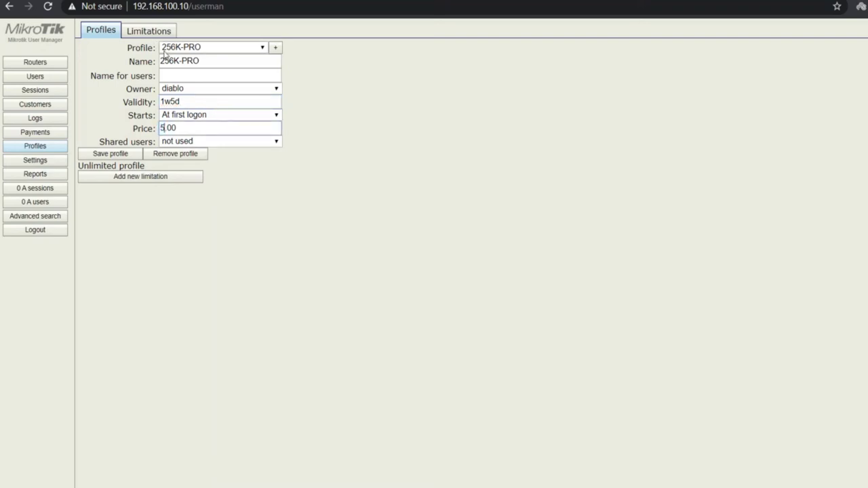
left_click(200, 142)
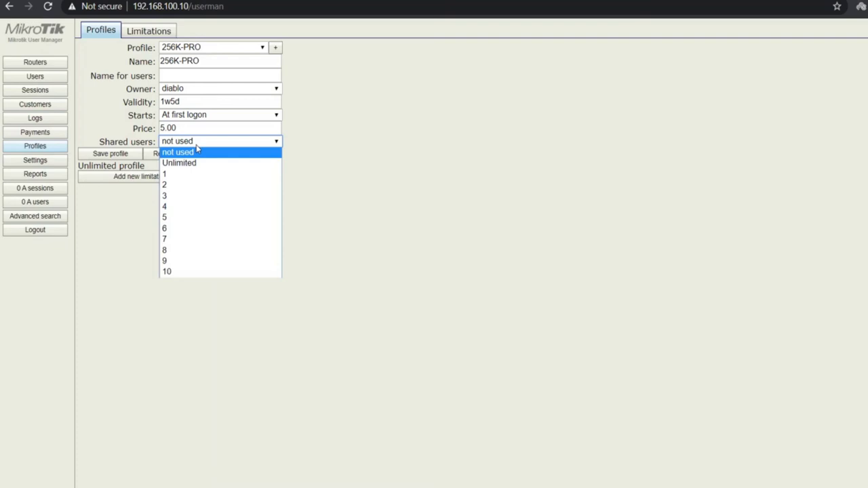
left_click(166, 176)
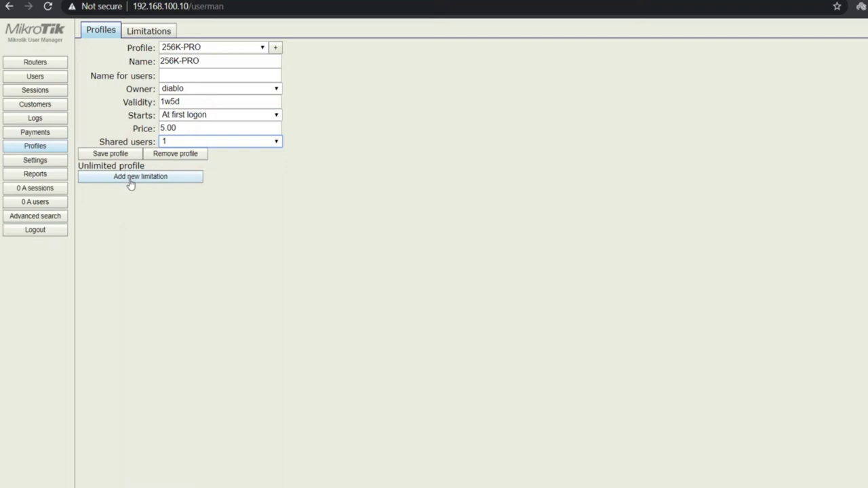
left_click(131, 181)
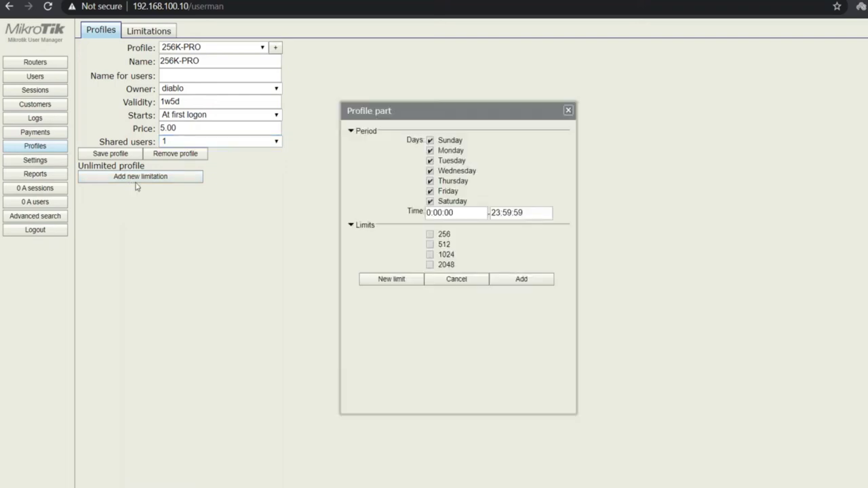
- Add the 256 limitation to 256K-PRO for all days, 0:00:00–23:59:59, and save the profile
left_click(431, 238)
left_click(430, 202)
left_click(430, 141)
left_click(430, 150)
left_click(430, 141)
left_click(429, 202)
left_click(463, 213)
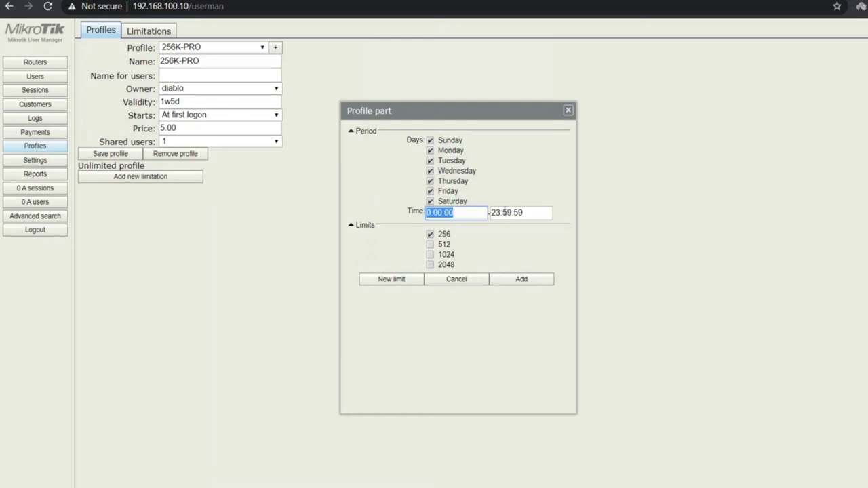
left_click(527, 212)
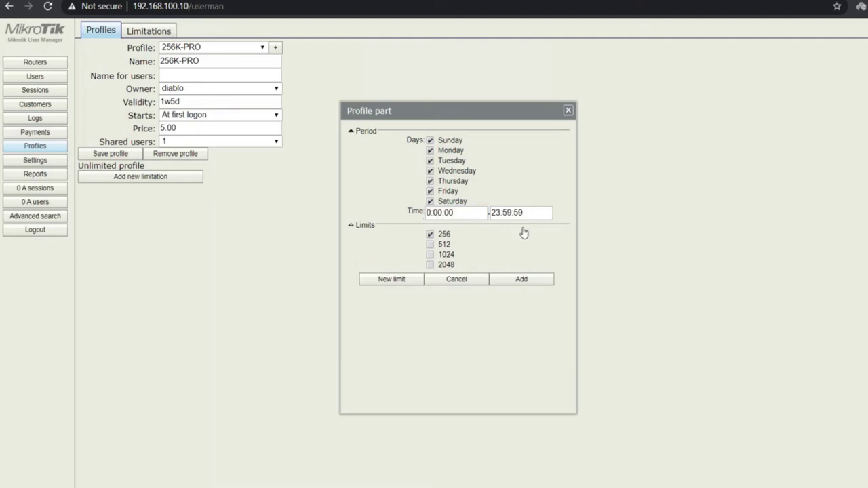
left_click(546, 283)
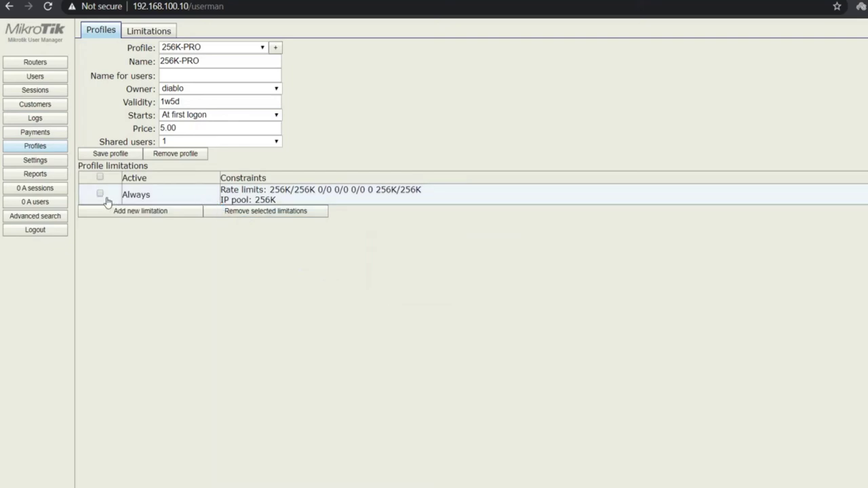
left_click(107, 154)
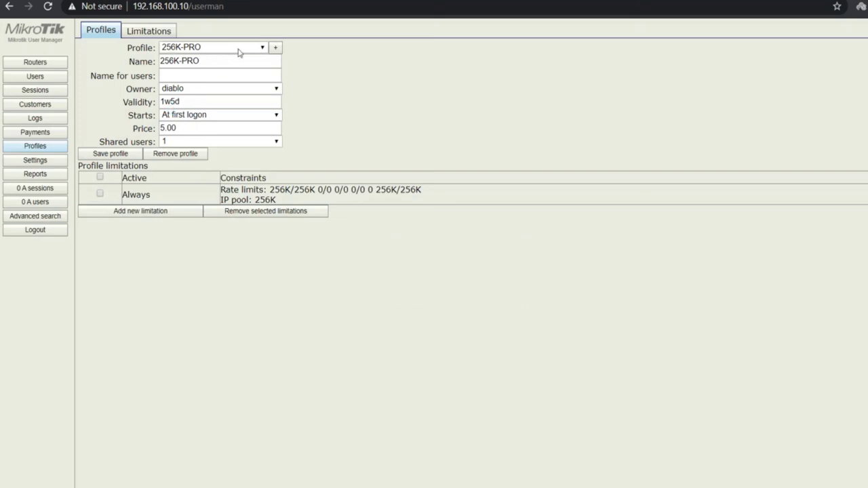
- Set 512K-PRO's validity to 2w, price to 10.00 and shared users to 1
left_click(238, 53)
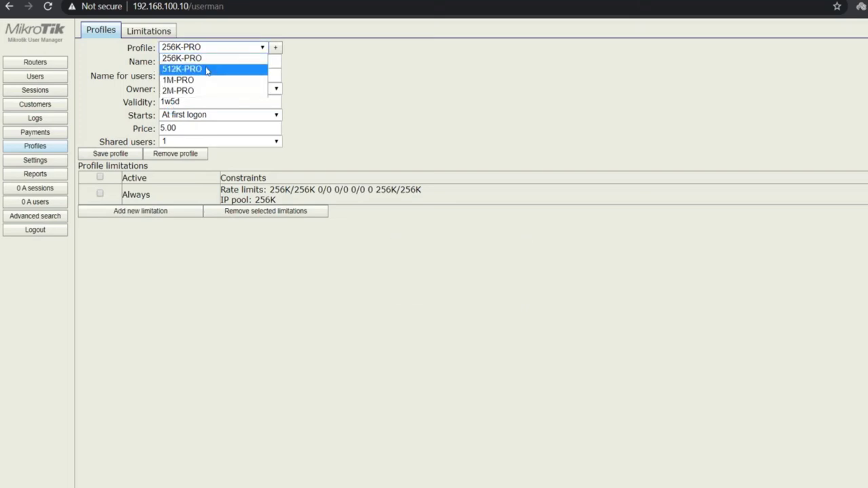
left_click(207, 70)
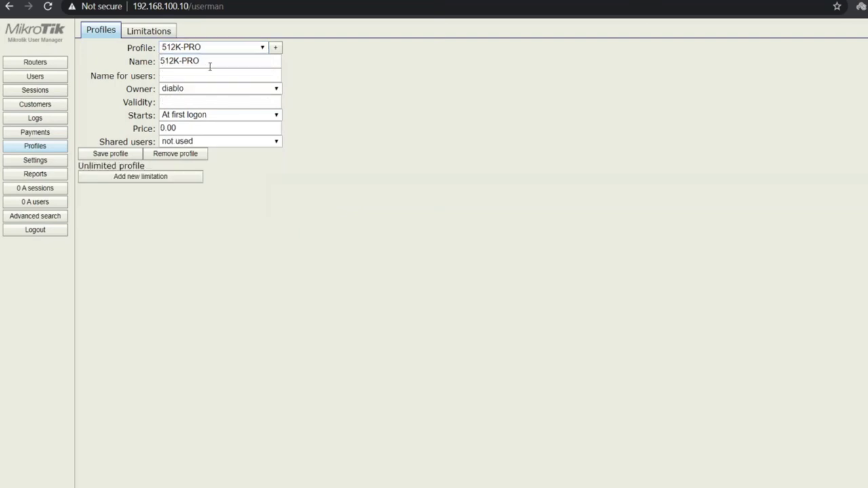
left_click(183, 103)
type("2w")
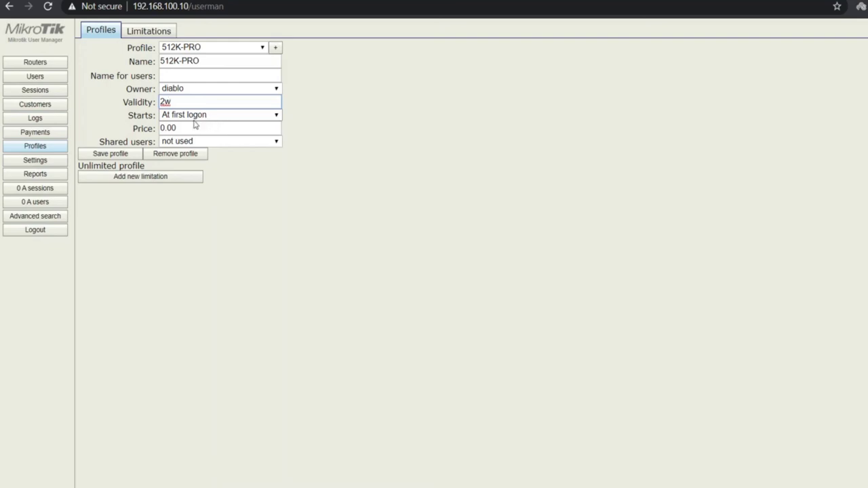
left_click_drag(165, 128, 161, 128)
type("10")
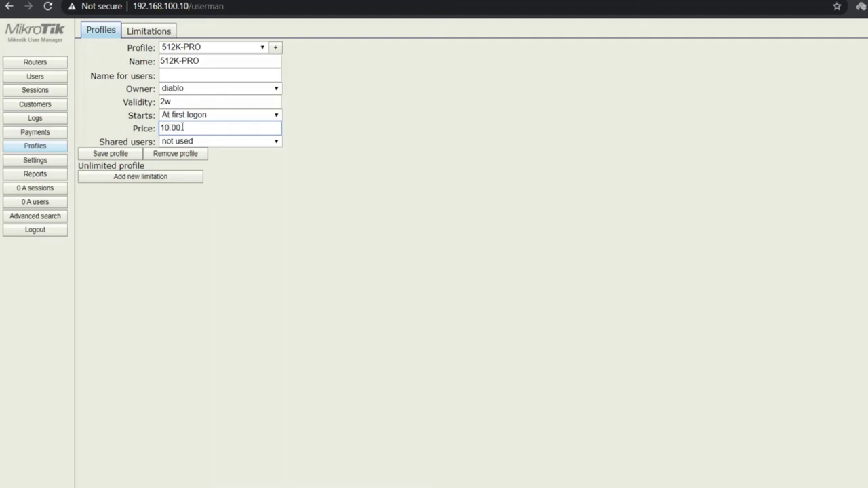
left_click(178, 142)
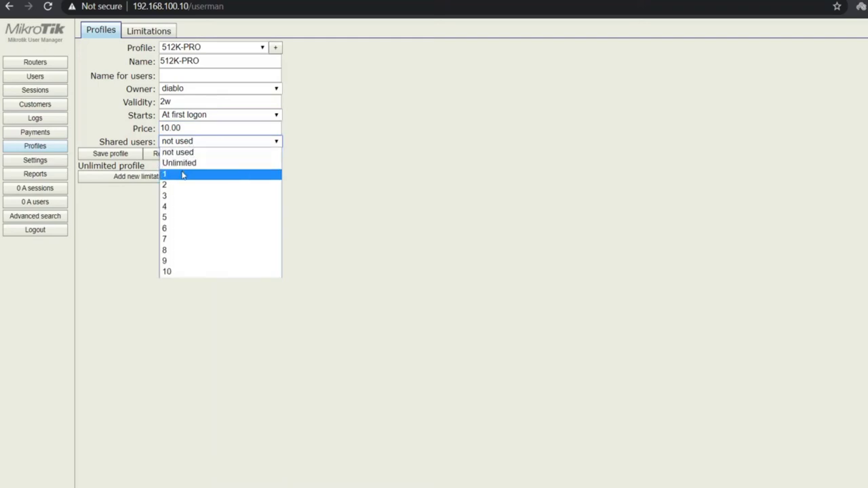
left_click(172, 173)
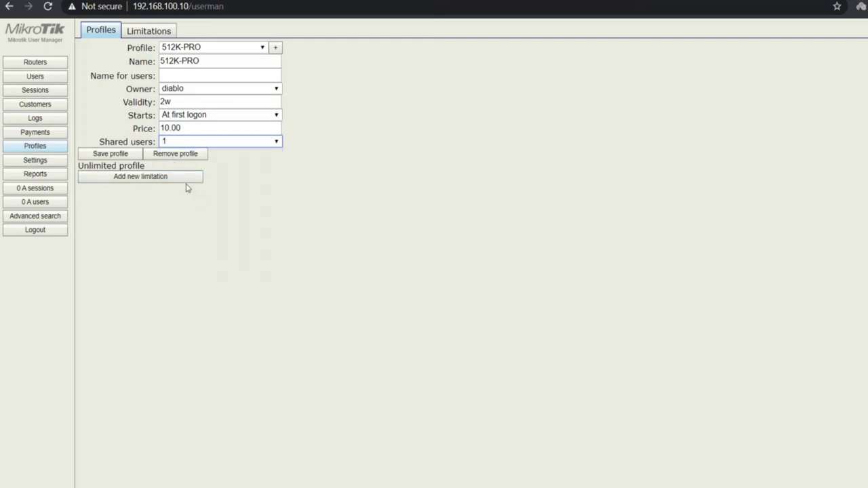
- Attach the 512 limitation to 512K-PRO, save it, and open 1M-PRO
left_click(163, 182)
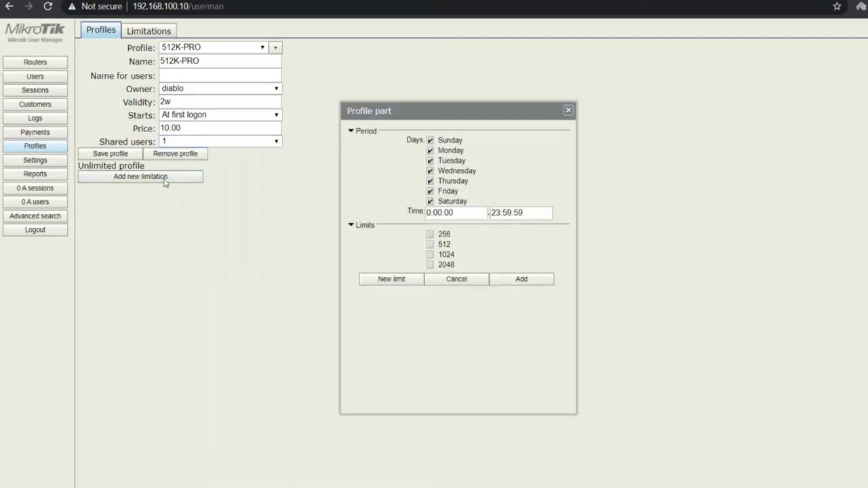
left_click(430, 244)
left_click(521, 280)
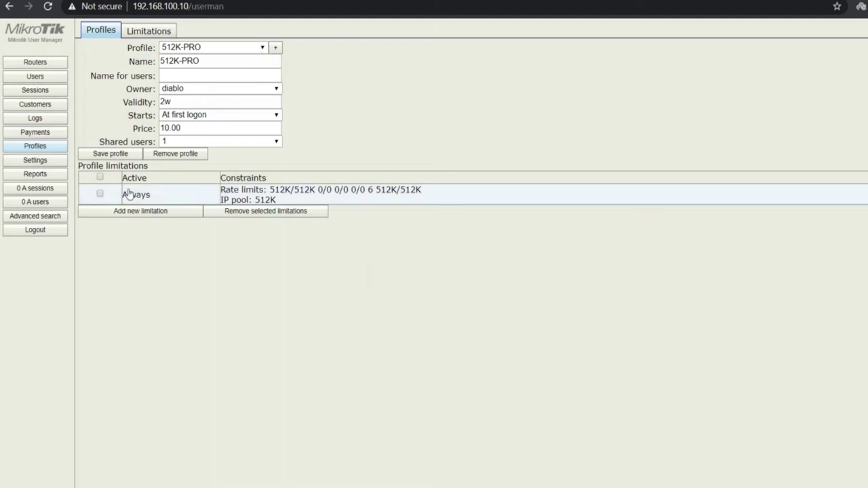
left_click(110, 153)
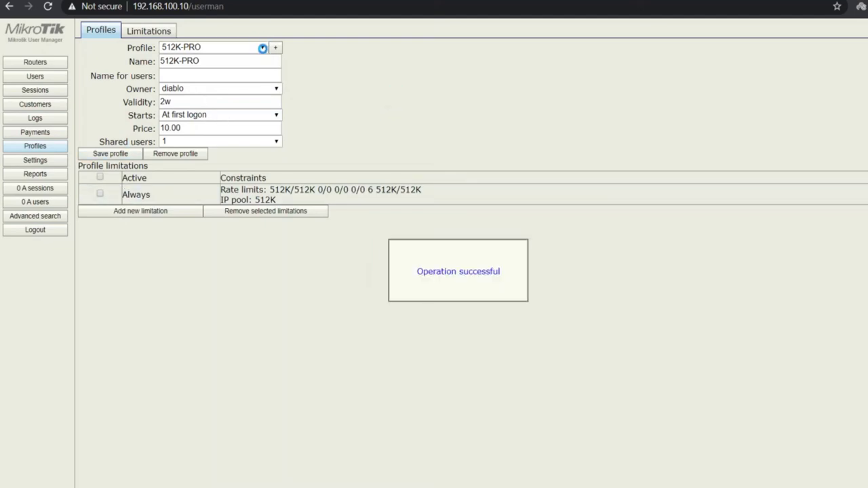
left_click(261, 46)
left_click(206, 80)
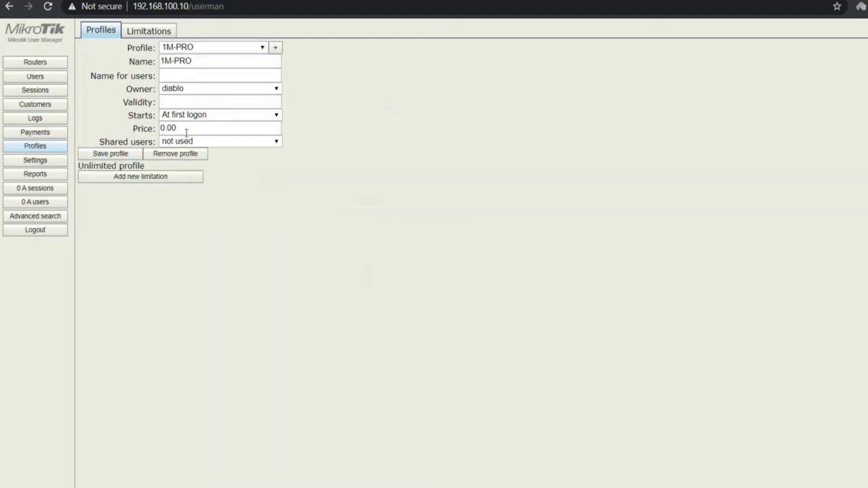
- Change the 512K-PRO profile's price to 10.00 and save it
left_click(166, 101)
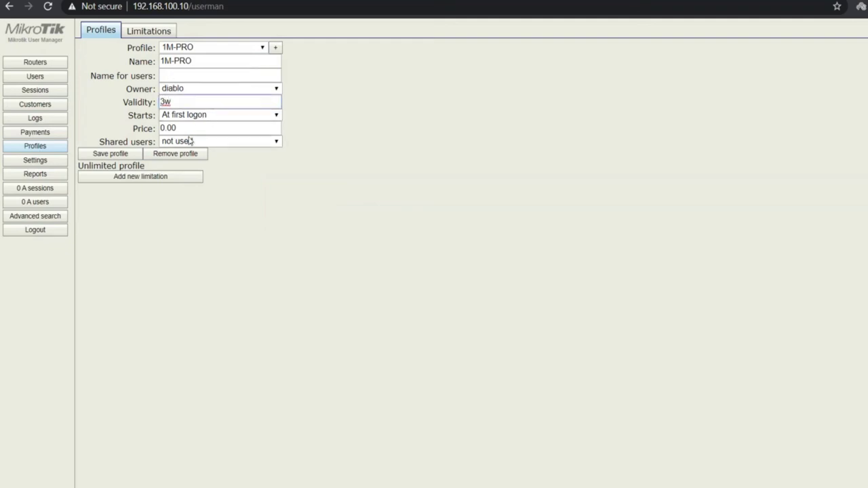
double_click(165, 126)
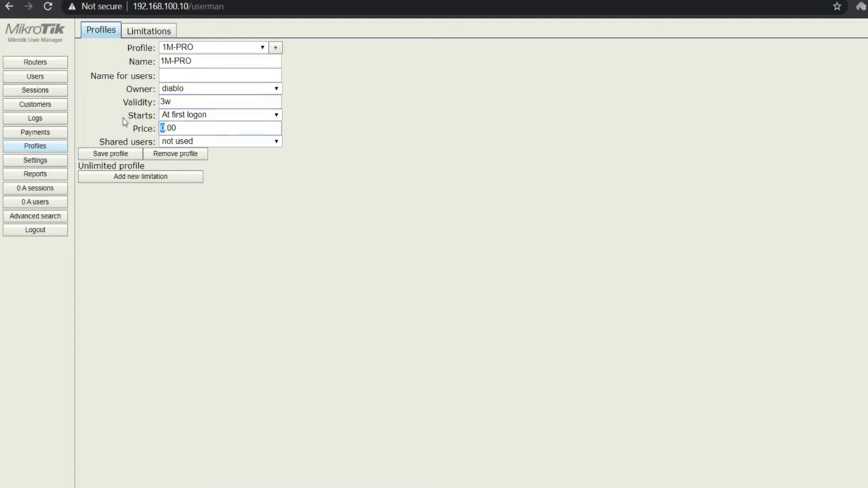
left_click(252, 48)
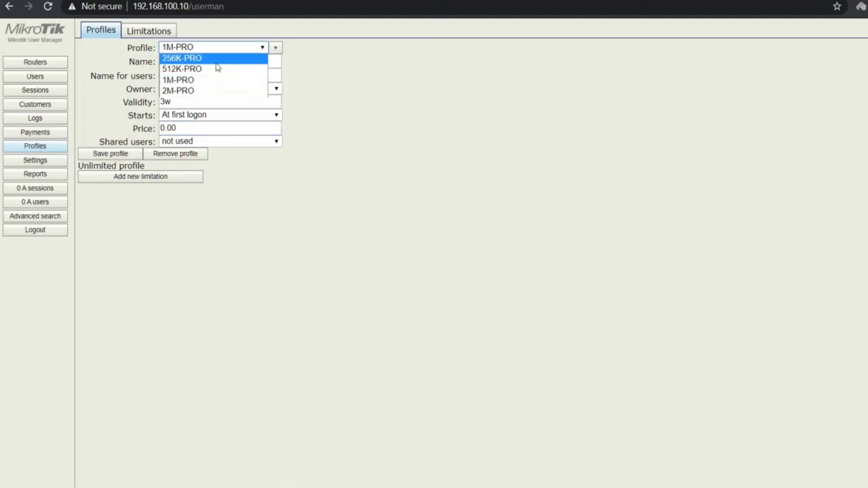
left_click(182, 69)
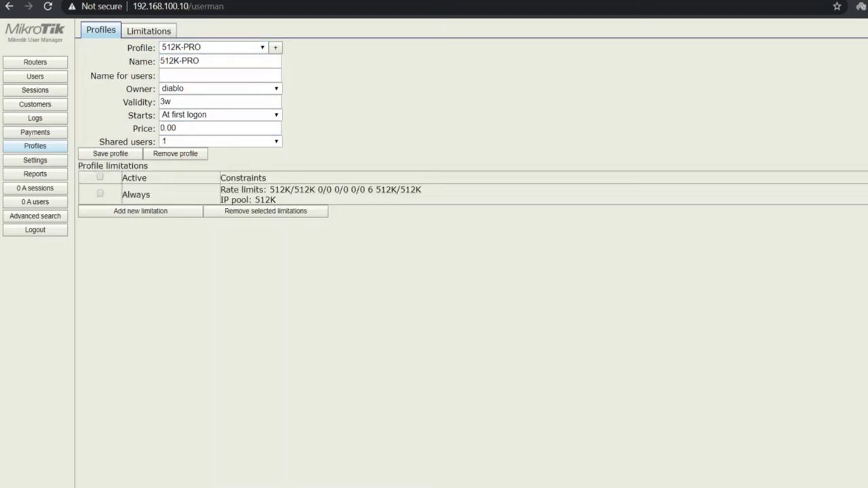
left_click(199, 48)
left_click(194, 58)
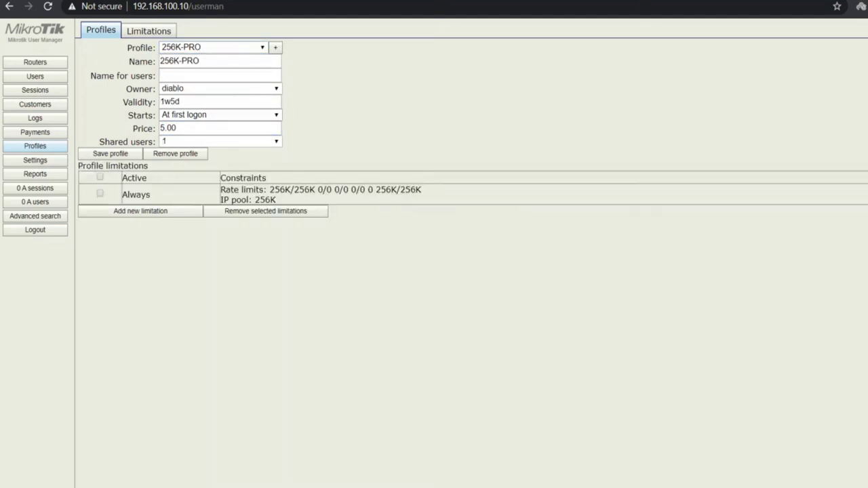
left_click(189, 46)
left_click(182, 71)
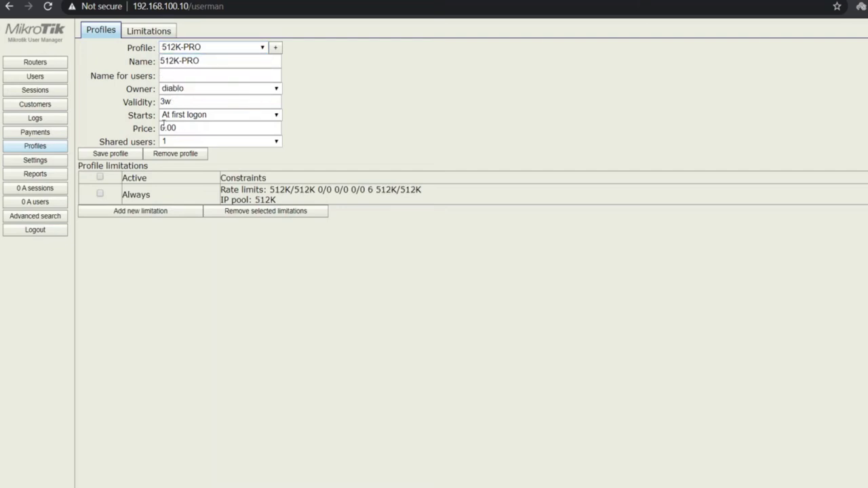
left_click_drag(161, 127, 164, 127)
type("10")
left_click(126, 156)
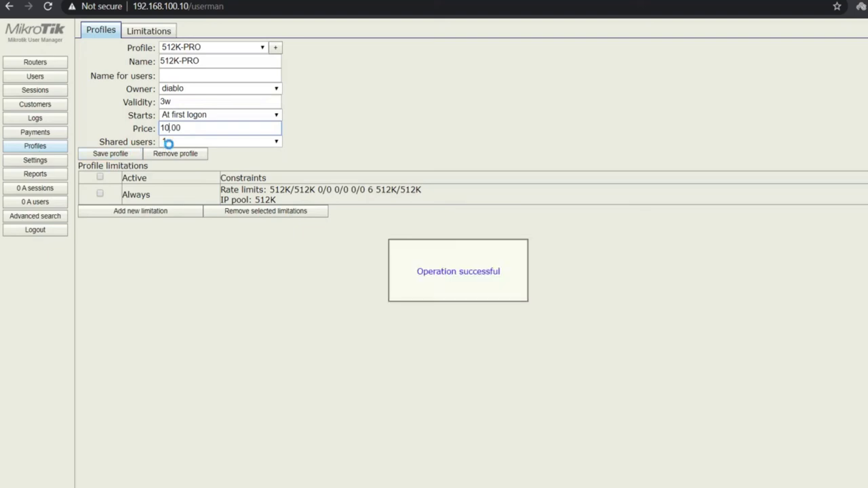
- On the 1M-PRO profile, set the price to 15.00 and allow 2 shared users
left_click(217, 48)
left_click(190, 81)
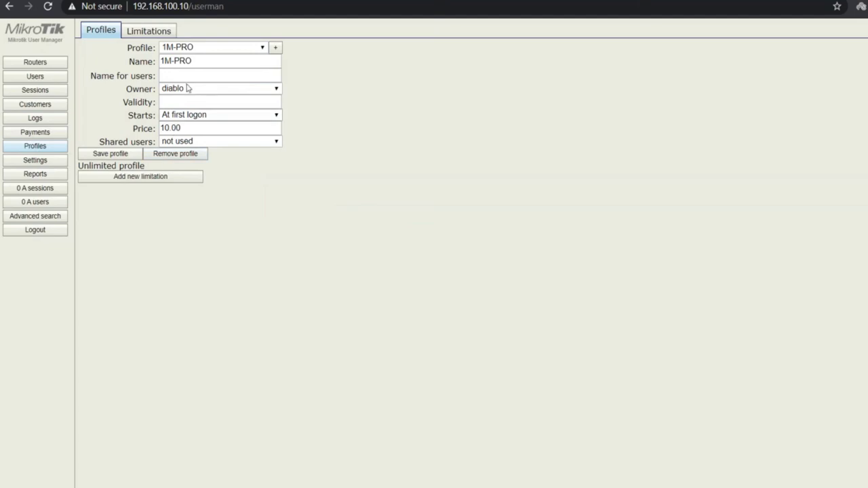
left_click(169, 128)
key("BackSpace")
type("5")
left_click(197, 142)
left_click(171, 186)
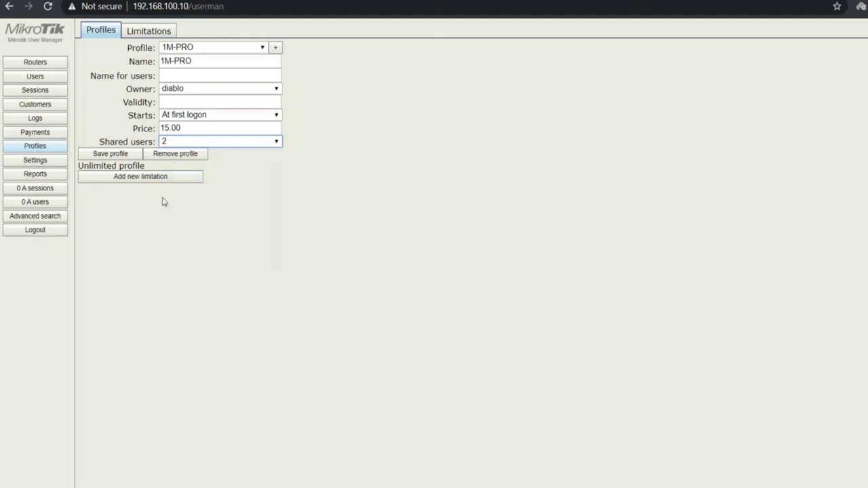
- Attach the 1024 (1M) limitation to 1M-PRO, set validity to 3w, and save
left_click(154, 178)
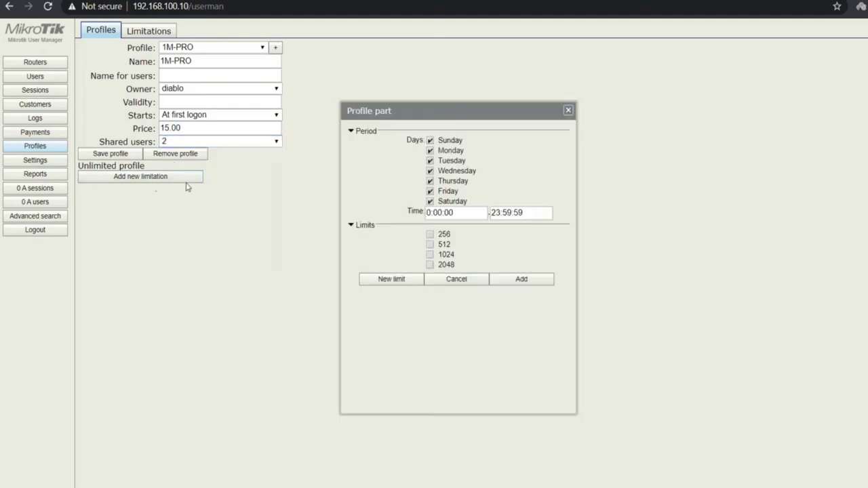
left_click(430, 254)
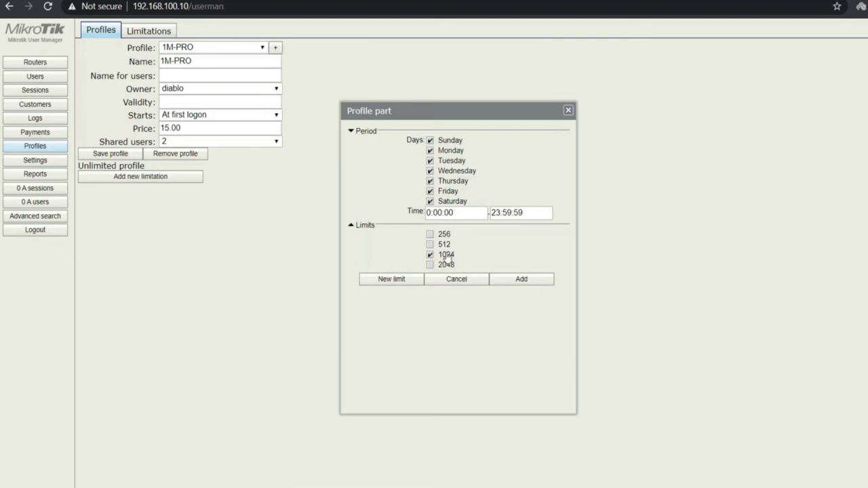
left_click(523, 279)
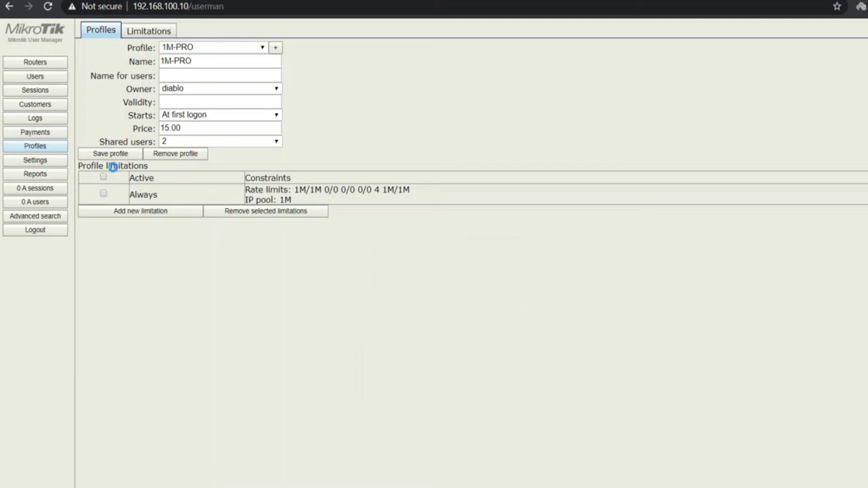
left_click(174, 100)
type("3w")
left_click(126, 156)
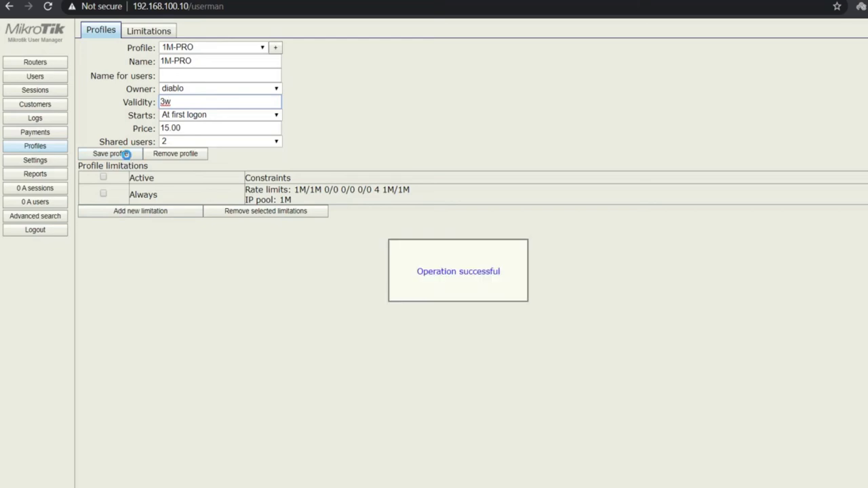
left_click(224, 48)
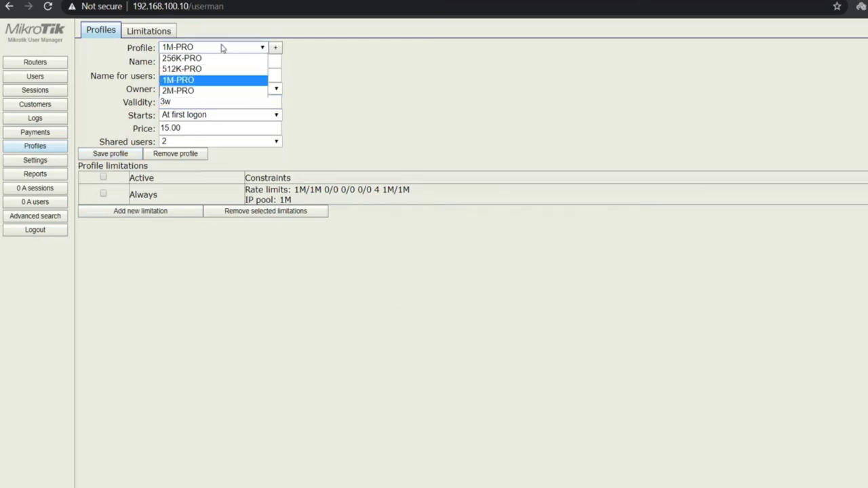
- On the 2M-PRO profile, set validity to 4w, starting at first logon, and price to 20.00
left_click(194, 90)
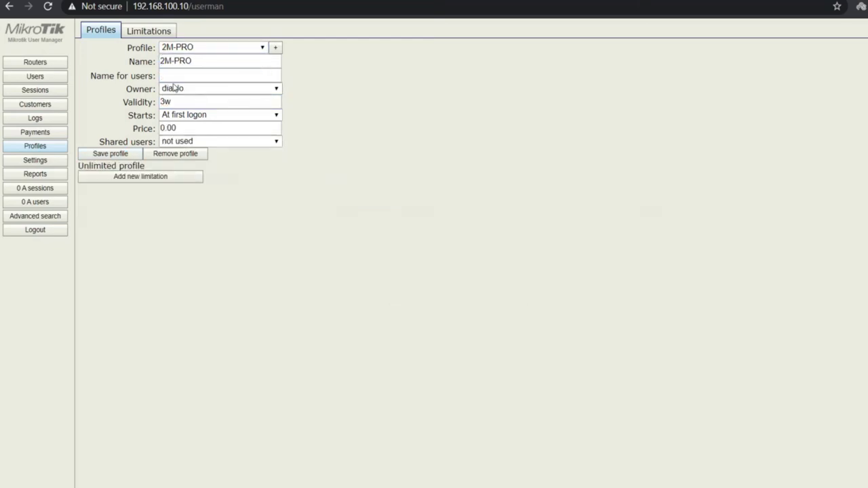
left_click_drag(183, 102, 106, 95)
type("4w")
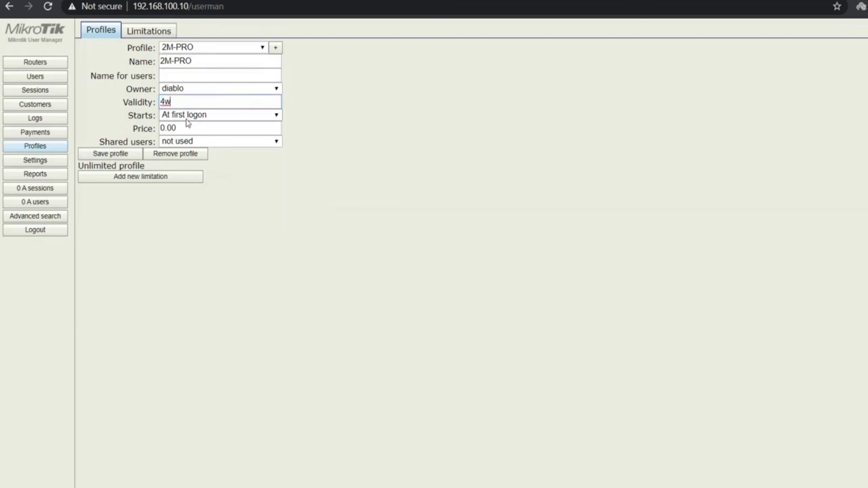
left_click(188, 117)
left_click(175, 125)
left_click_drag(166, 127, 158, 128)
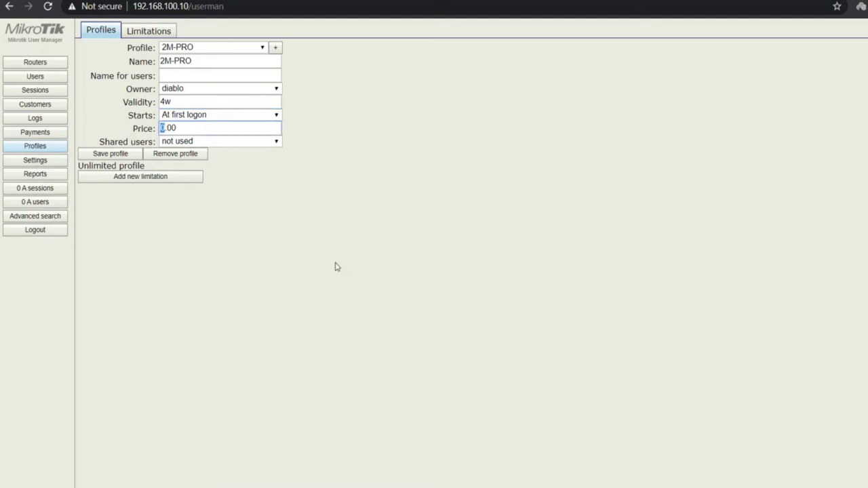
type("20")
- Allow 2 shared users, add the 2048 limitation, and save 2M-PRO
left_click(228, 144)
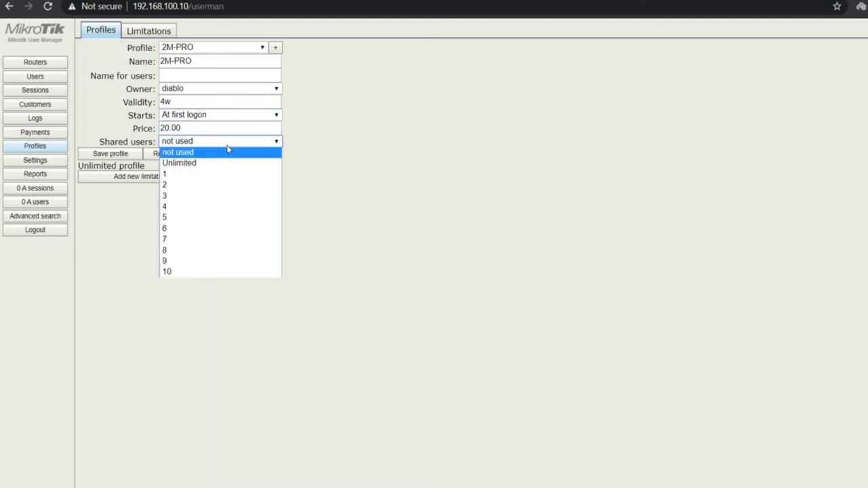
left_click(181, 189)
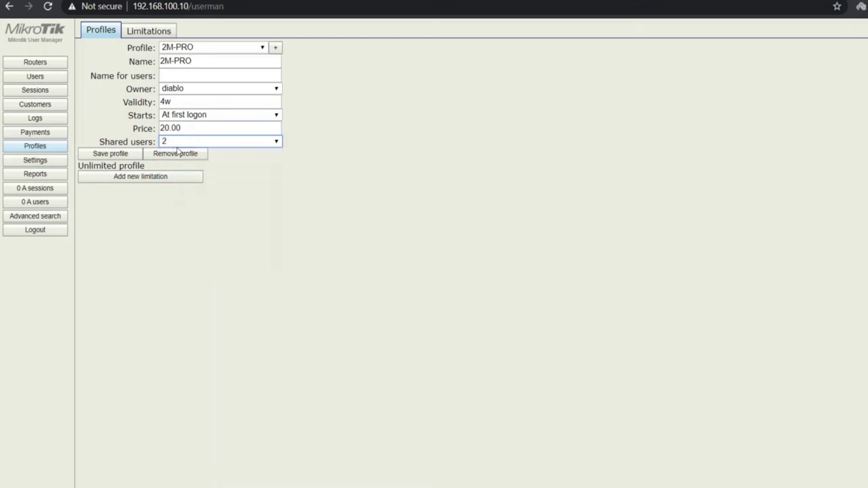
left_click(133, 177)
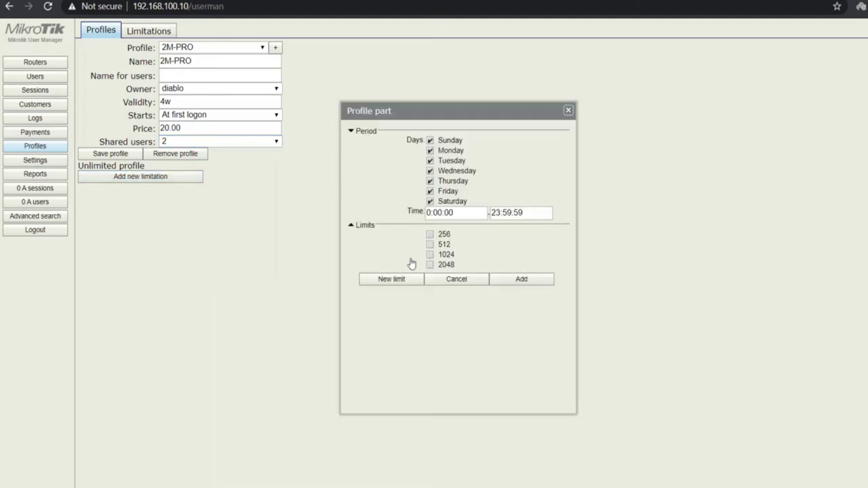
left_click(519, 280)
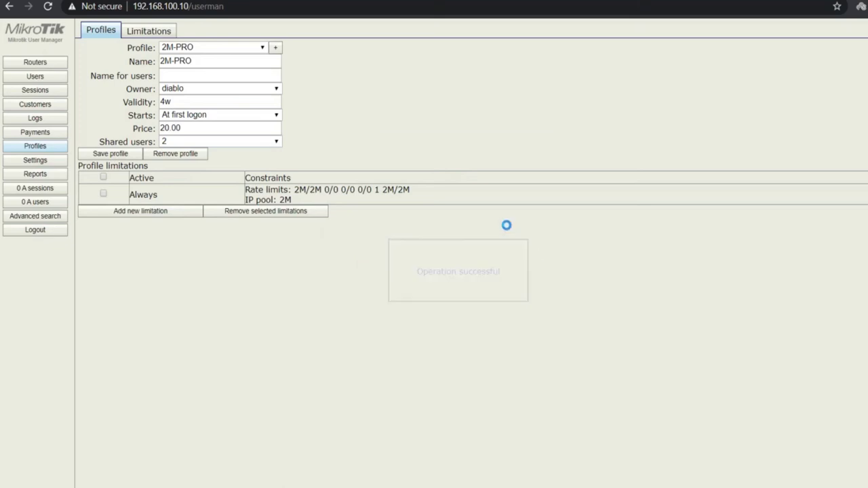
left_click(114, 154)
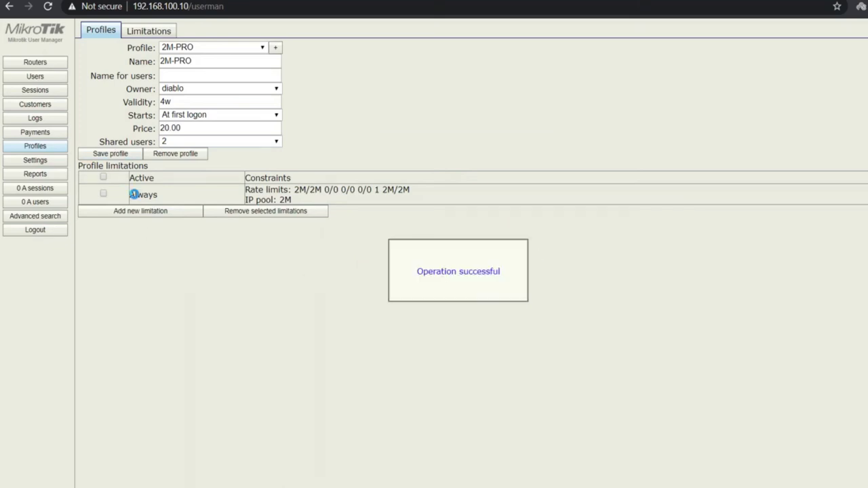
left_click(199, 47)
- Review the 256K-PRO, 512K-PRO and 1M-PRO profiles in turn, ending on 2M-PRO
left_click(198, 59)
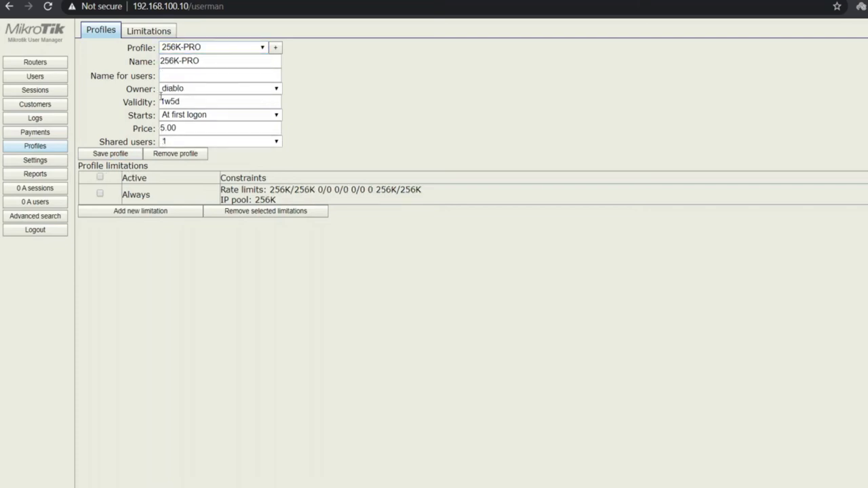
left_click(204, 47)
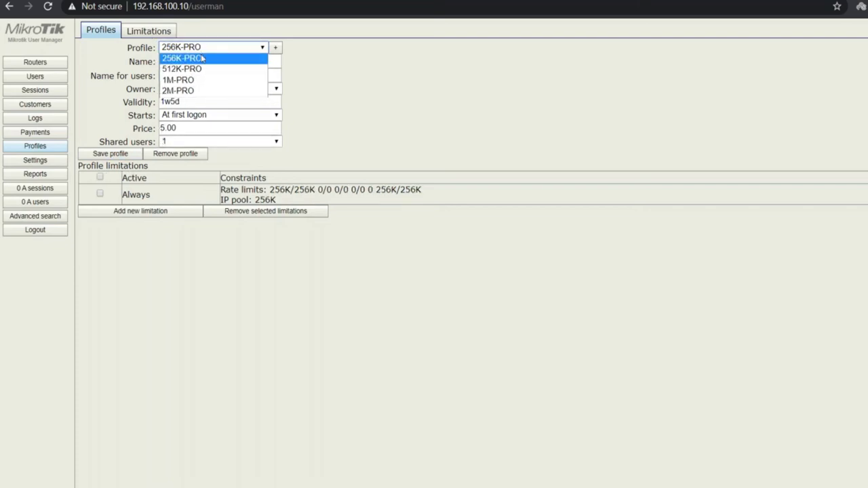
left_click(204, 69)
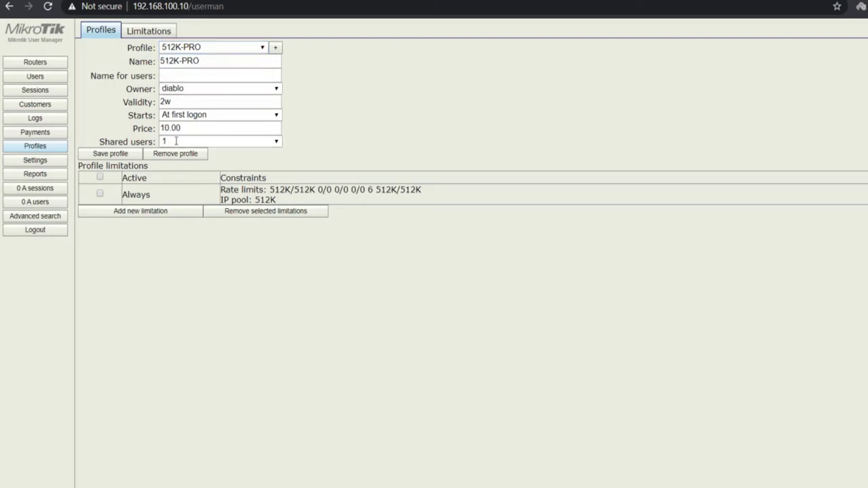
left_click(188, 48)
left_click(181, 80)
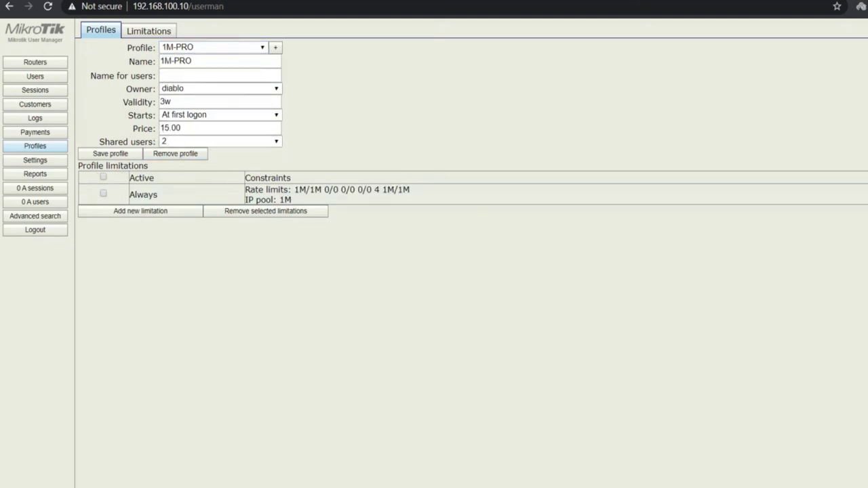
left_click(163, 50)
left_click(179, 90)
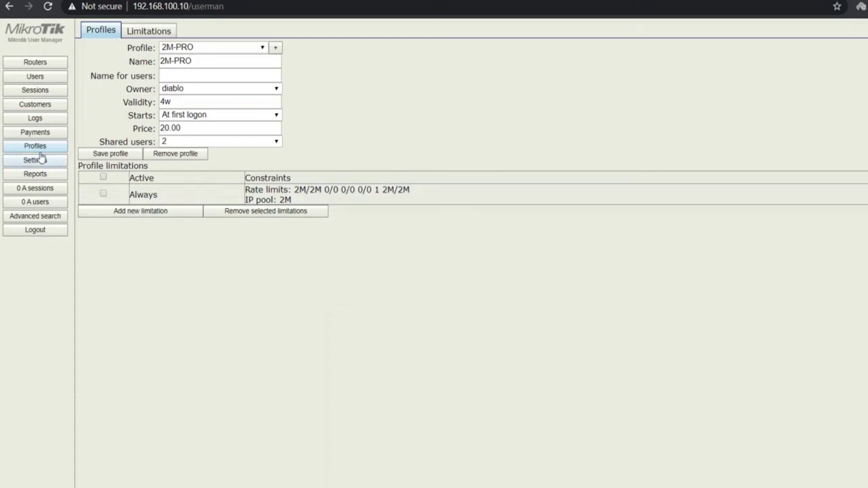
- Start a new router entry named PPPoE Server with owner diablo
left_click(44, 65)
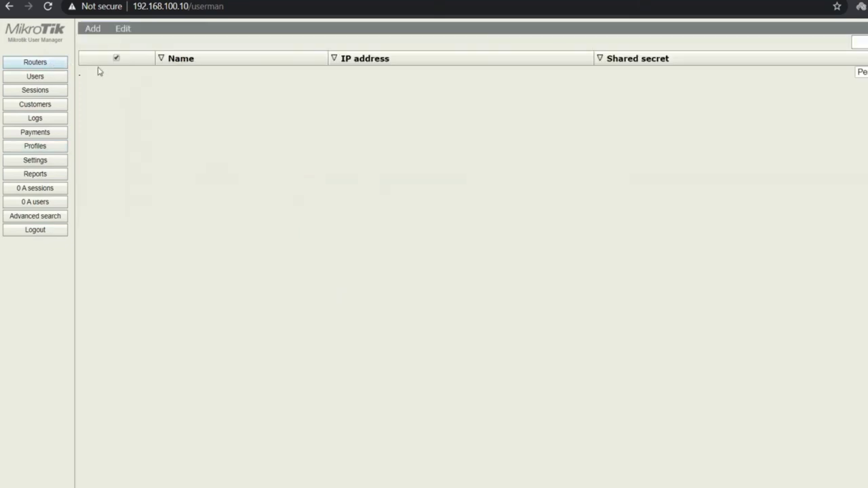
left_click(95, 30)
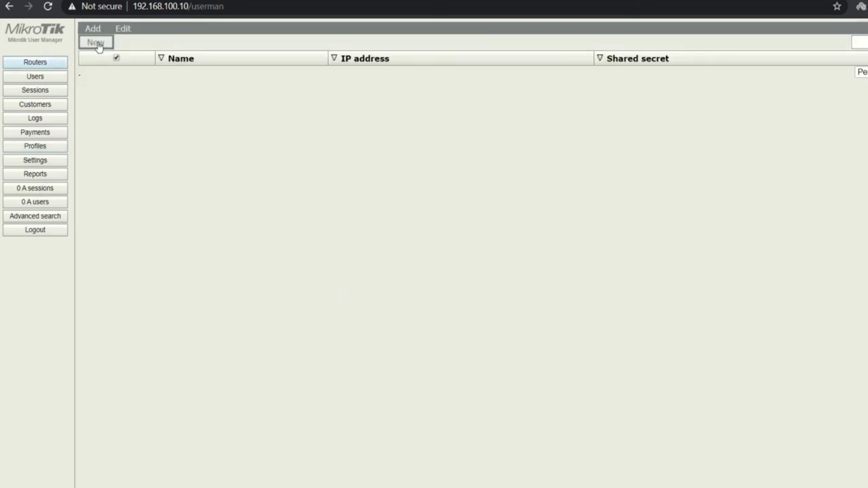
left_click(96, 42)
left_click(444, 172)
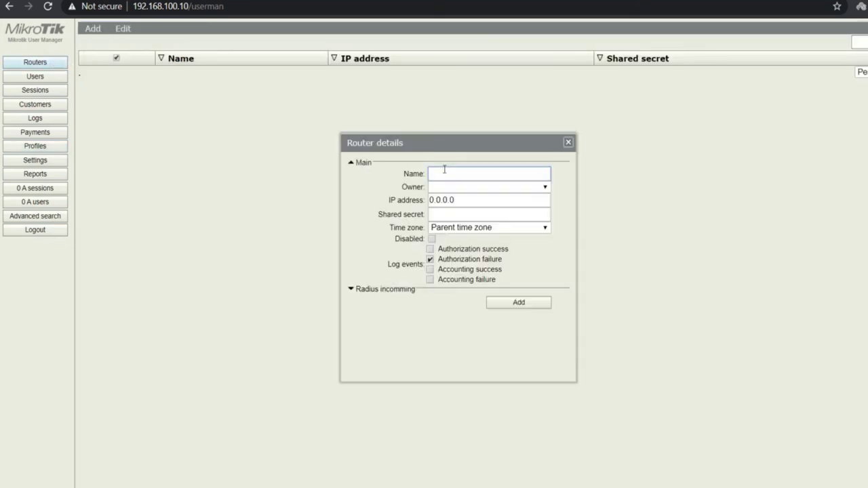
type("PPPoE Server")
left_click(459, 187)
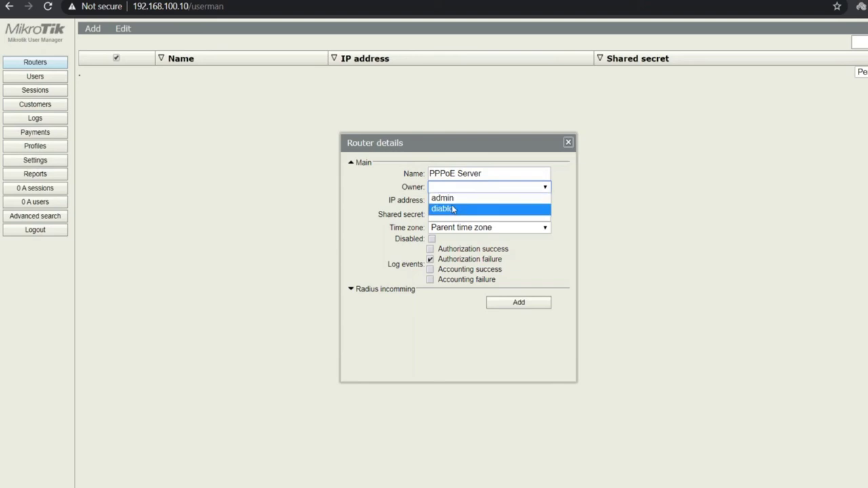
left_click(453, 210)
- Set the router's IP to 192.168.100.10, enter the shared secret, and set CoA port 3799
left_click(463, 200)
type("1")
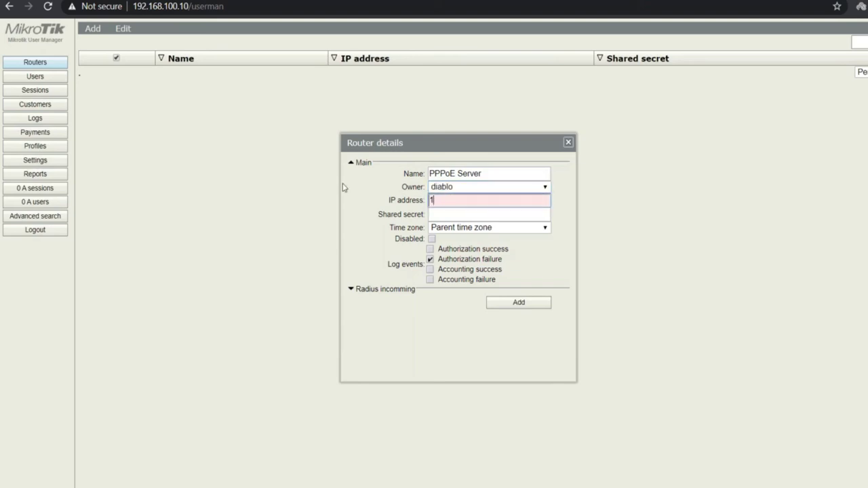
type("92.168.100.10")
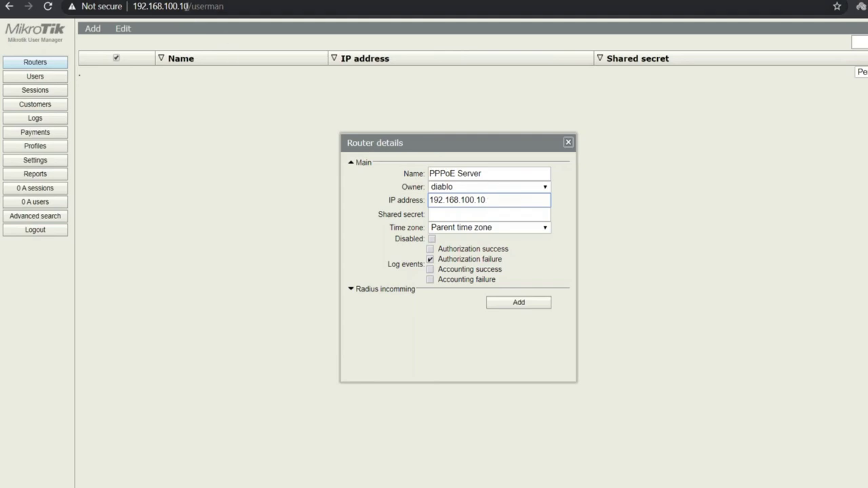
left_click(494, 215)
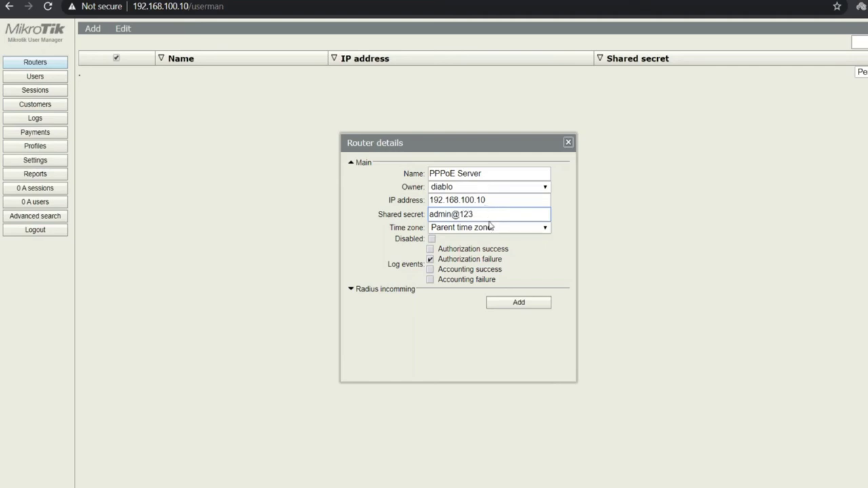
left_click(364, 290)
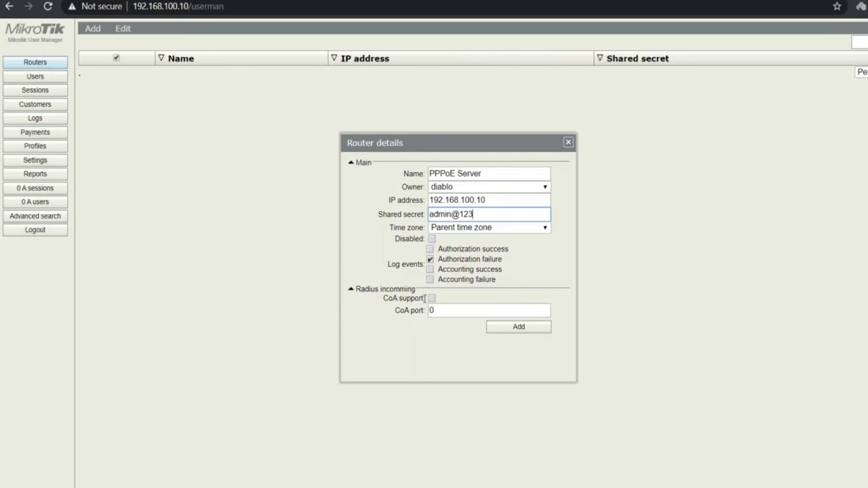
left_click(464, 310)
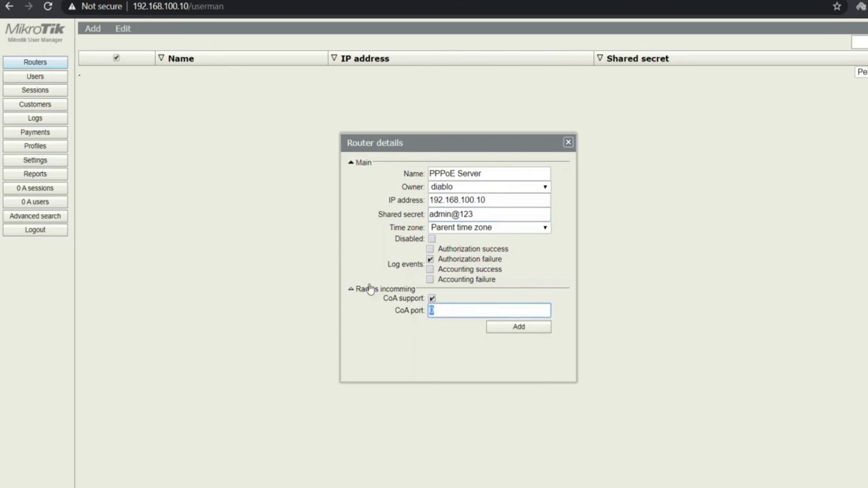
type("3799")
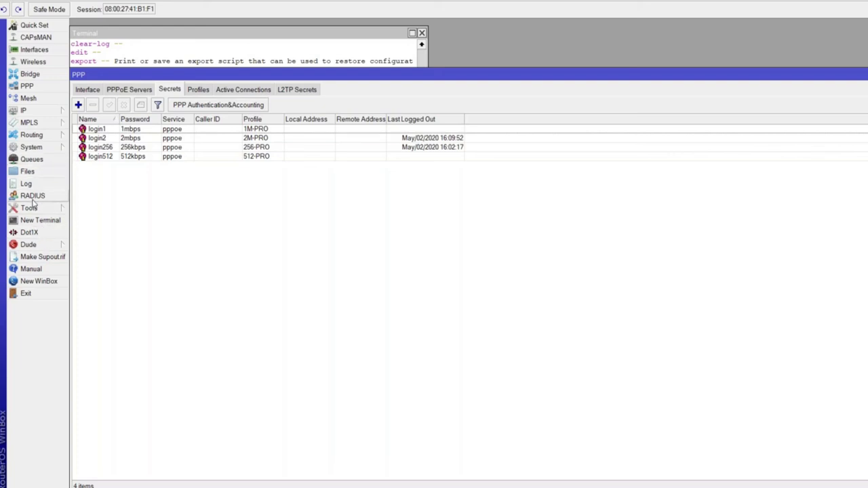
- In WinBox, check the ppp RADIUS server's settings, incoming port 3799, and its secret
left_click(34, 196)
double_click(220, 116)
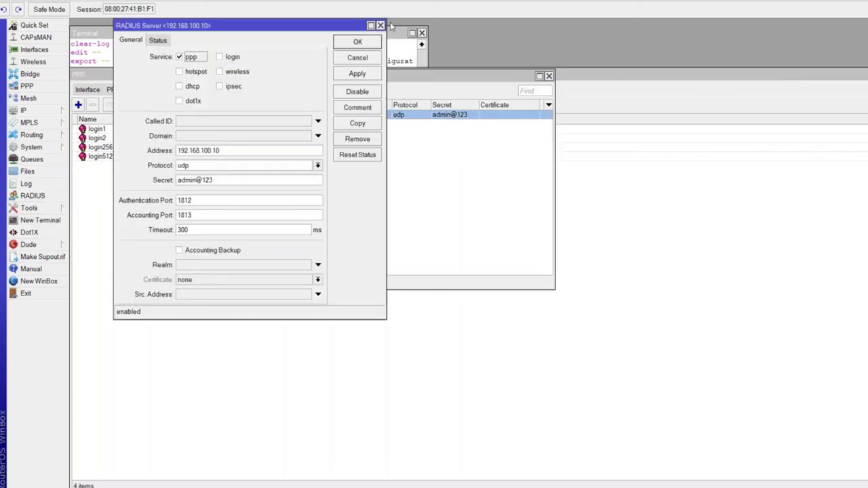
left_click(358, 41)
left_click(330, 91)
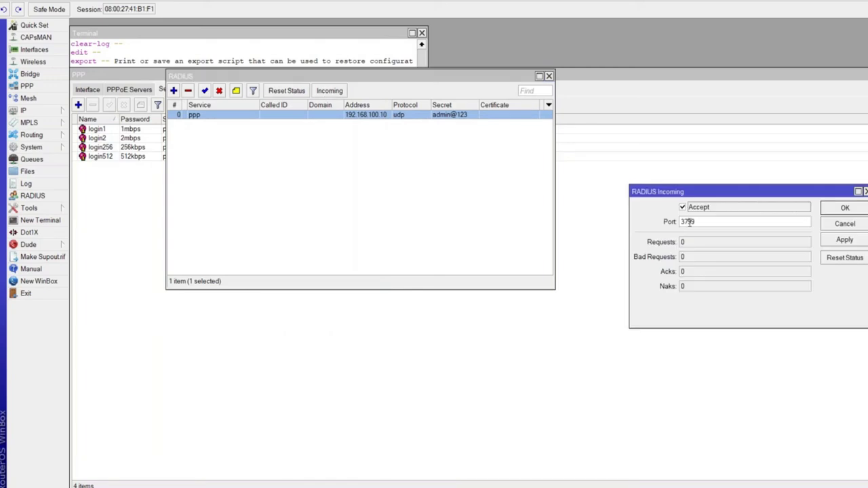
left_click(865, 192)
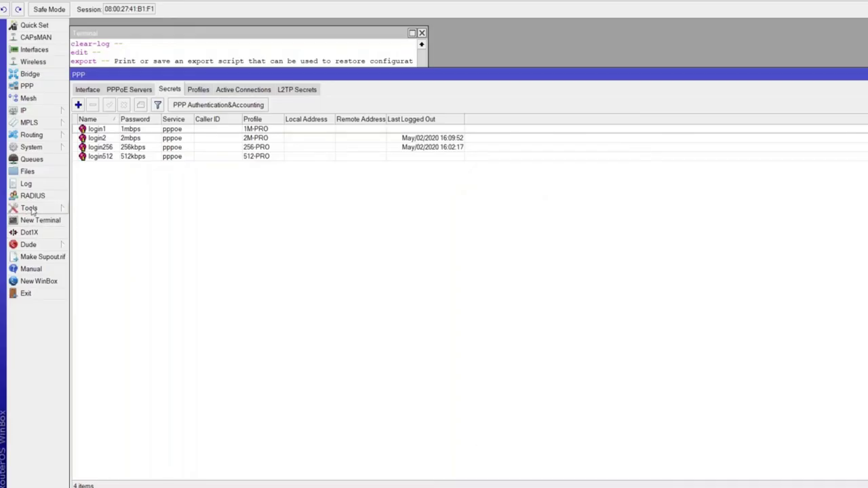
left_click(33, 196)
double_click(230, 117)
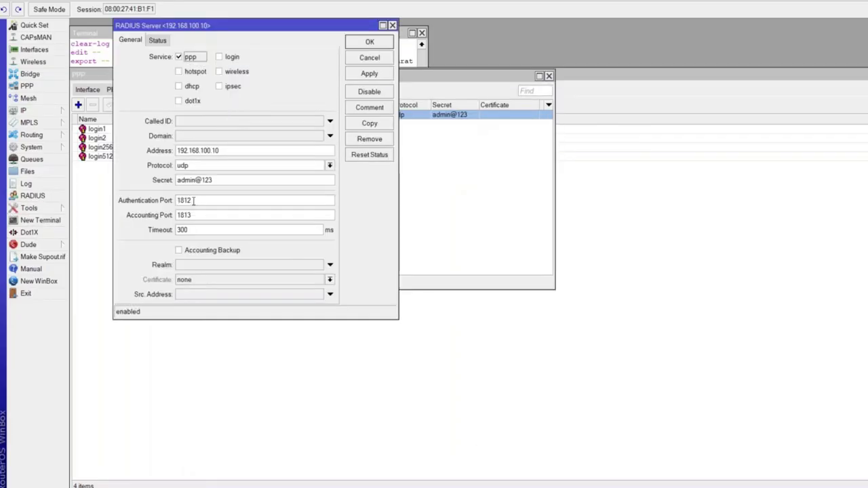
double_click(202, 181)
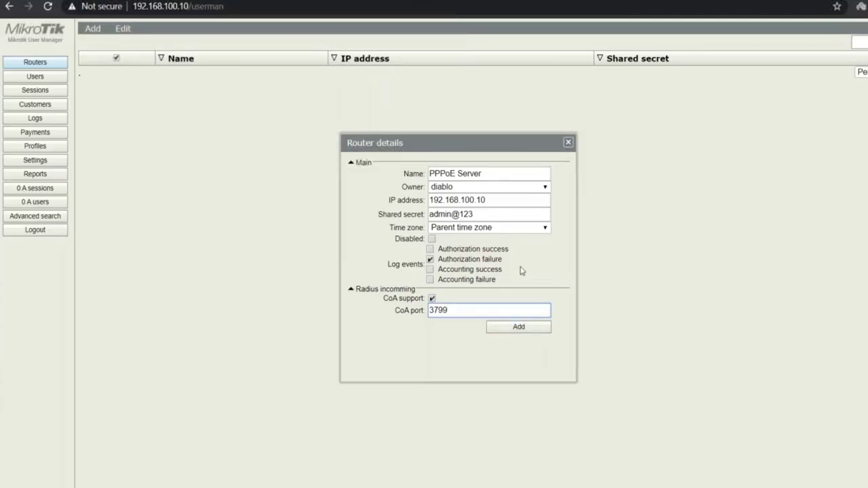
- Add the PPPoE Server router entry and go to the Users list
left_click(519, 327)
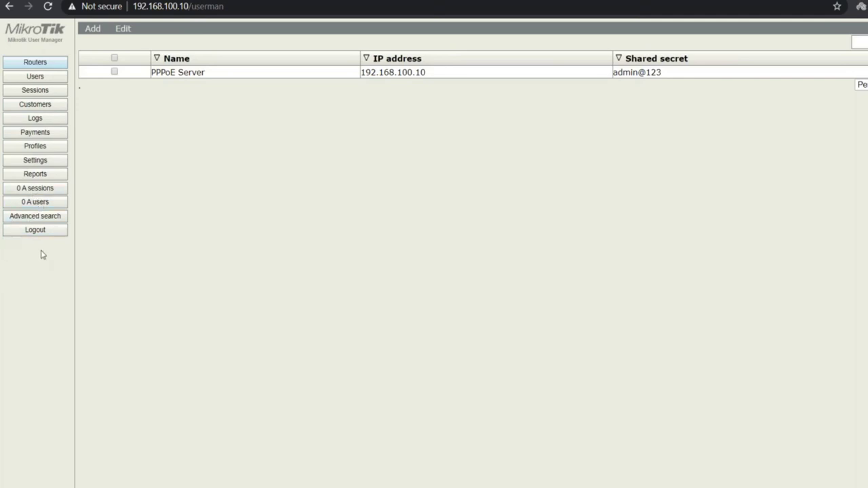
left_click(36, 78)
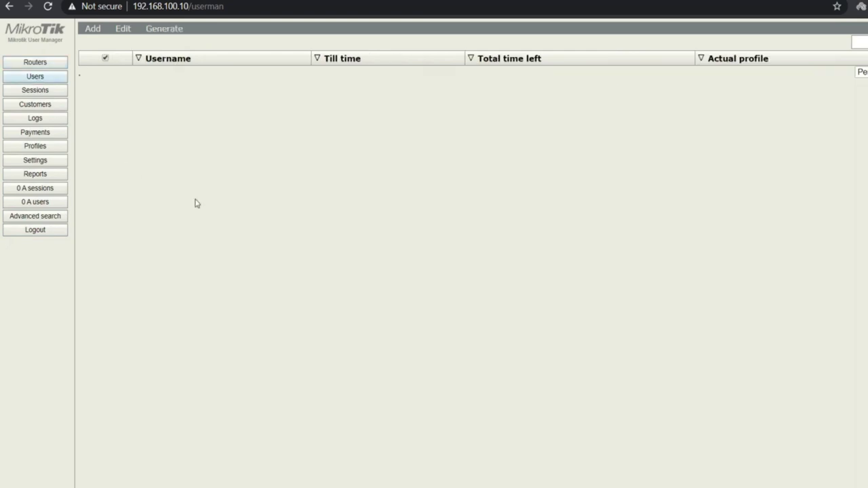
- Start a batch of 10 users owned by diablo
left_click(92, 28)
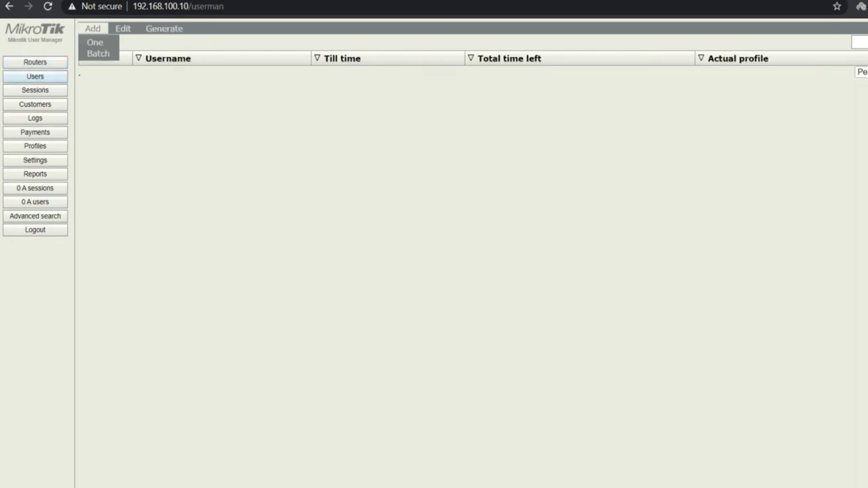
left_click(97, 54)
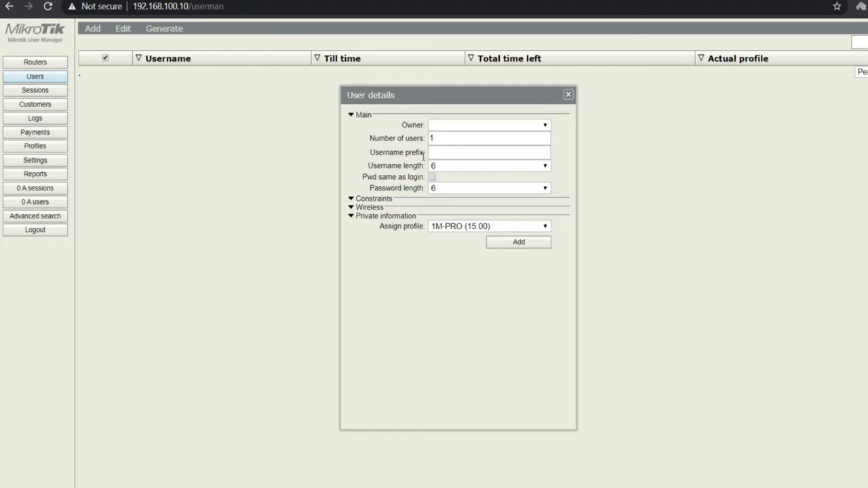
left_click(471, 126)
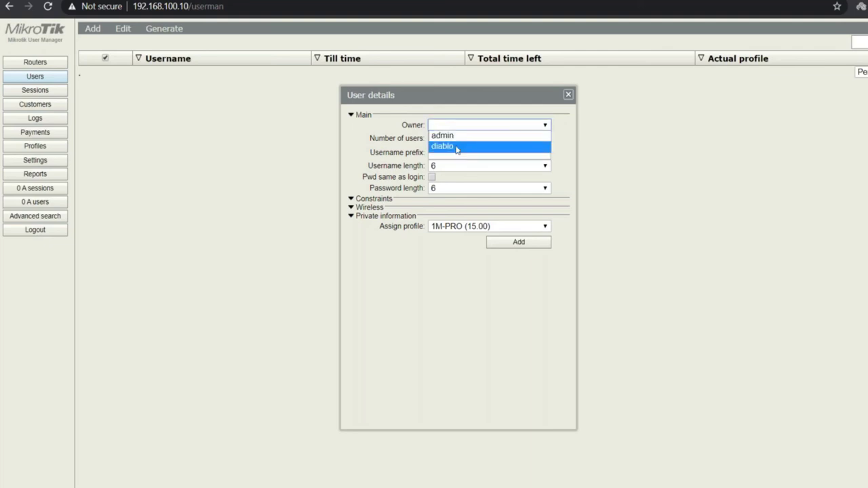
left_click(449, 144)
key("Tab")
type("10")
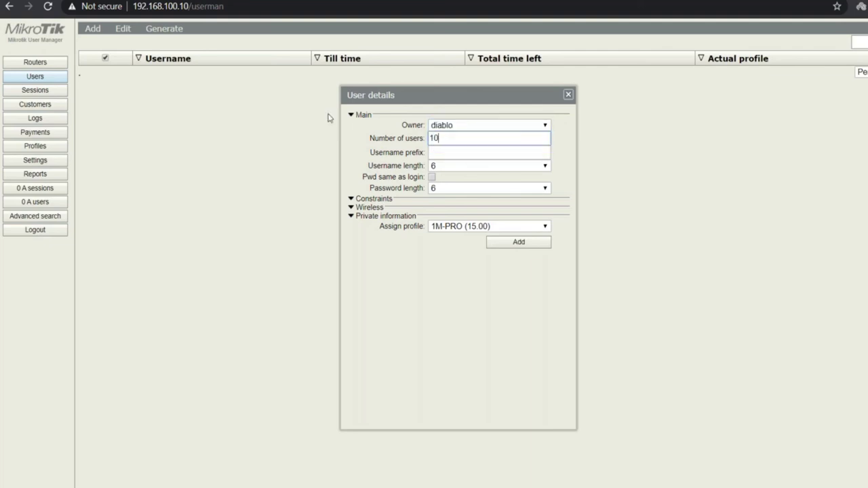
- Give the batch prefix 2M, 3-character usernames and profile 2M-PRO, then create it
left_click(475, 152)
type("1m")
type("2M")
left_click(452, 166)
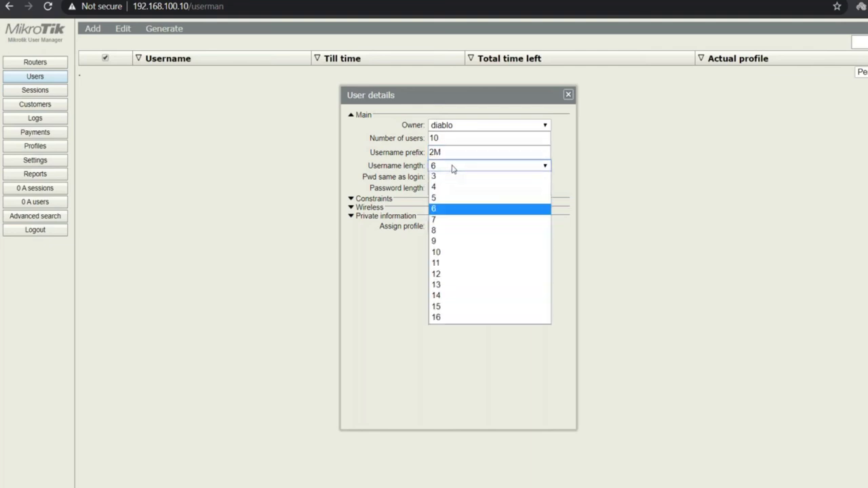
left_click(450, 179)
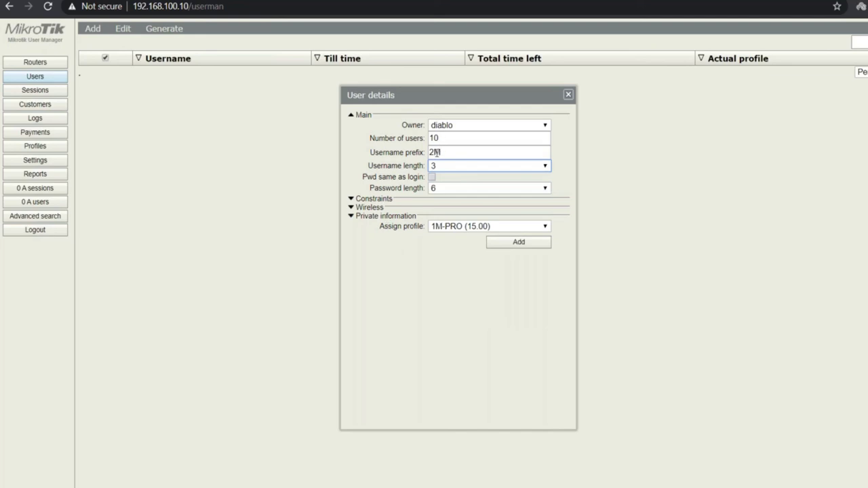
left_click(487, 228)
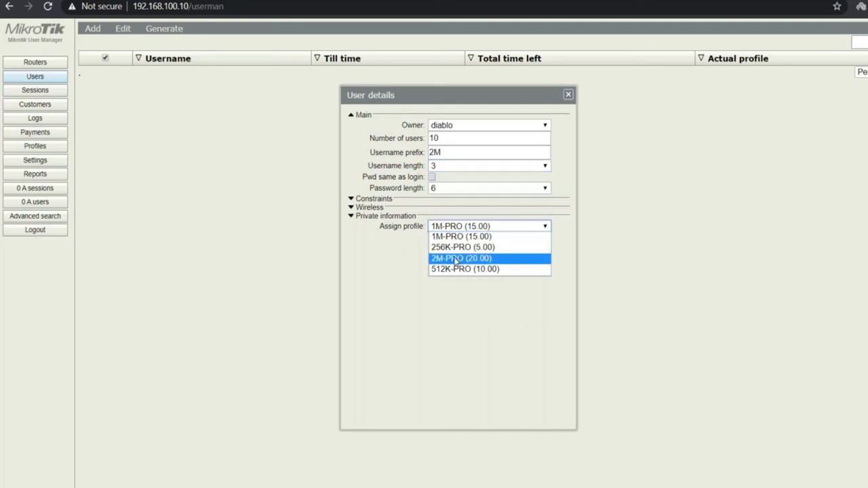
left_click(453, 258)
left_click(509, 249)
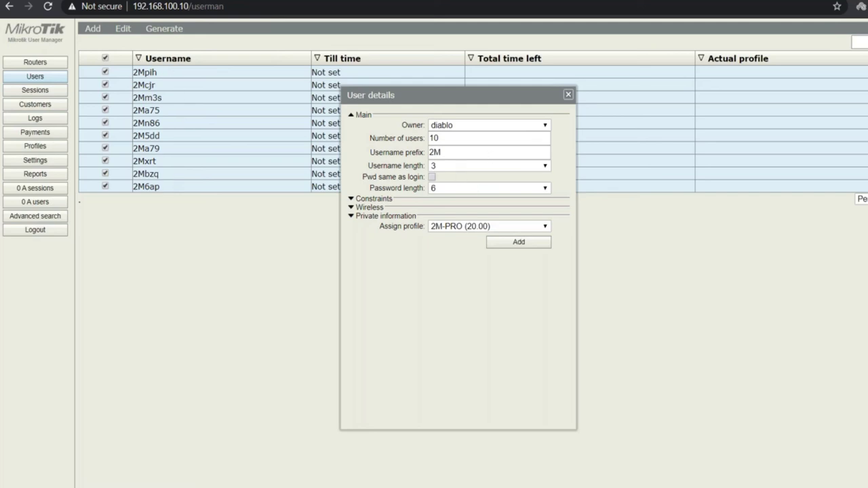
left_click(567, 97)
left_click(95, 30)
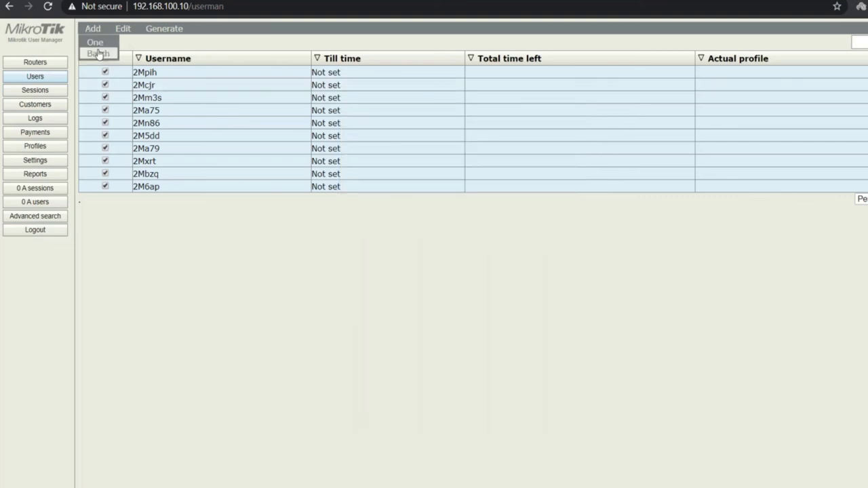
- Batch-create ten users with prefix 1M and 3-character names on the 1M-PRO profile
left_click(97, 53)
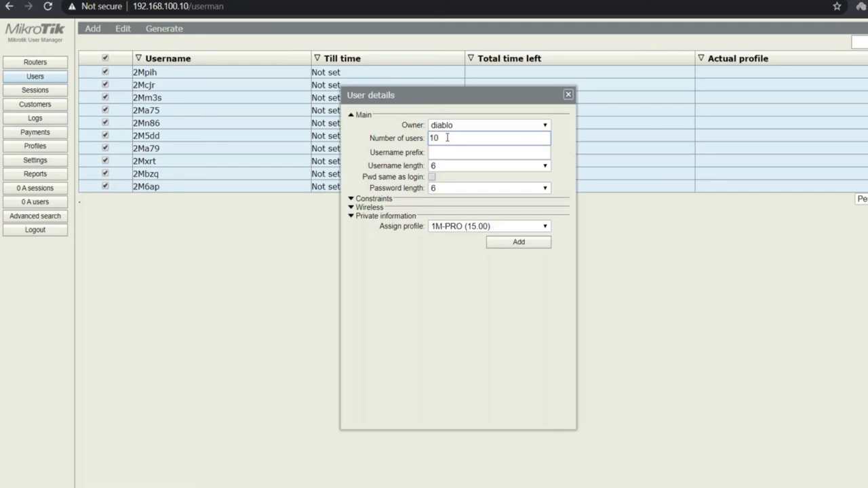
left_click(444, 156)
type("1M")
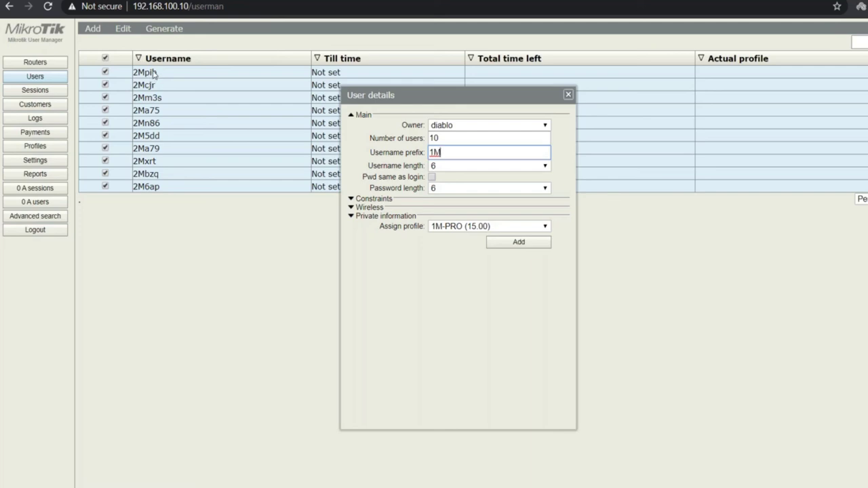
left_click(447, 167)
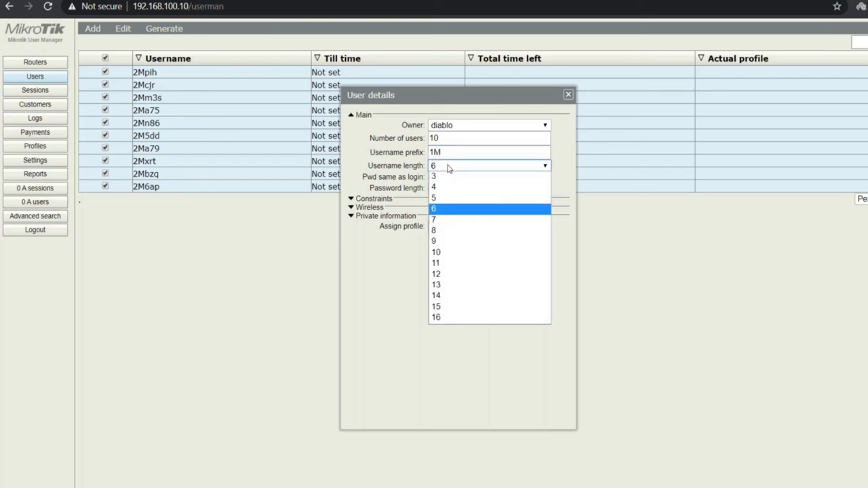
left_click(448, 176)
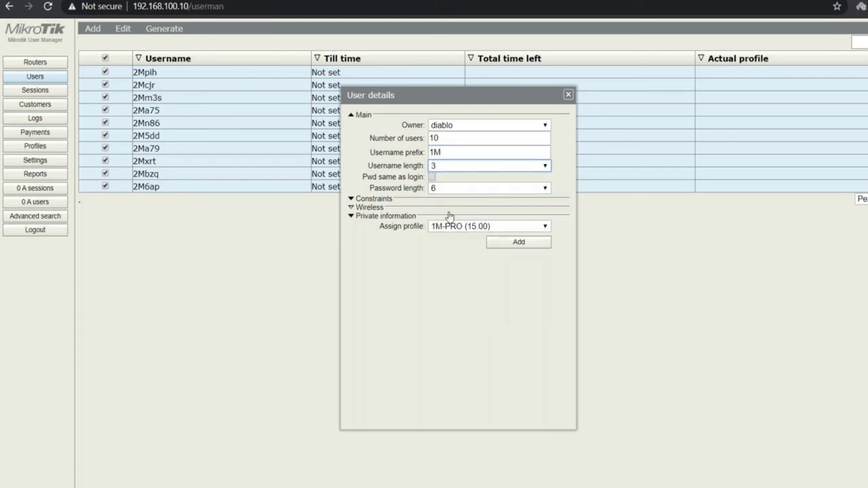
left_click(374, 199)
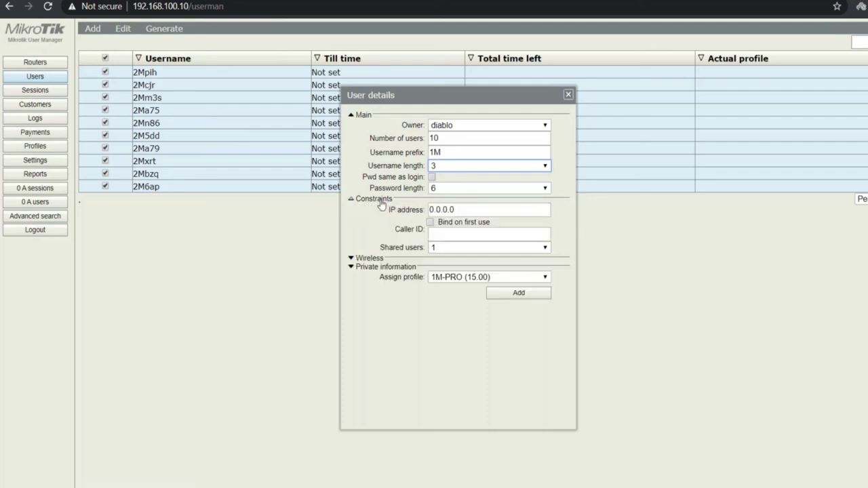
left_click(378, 200)
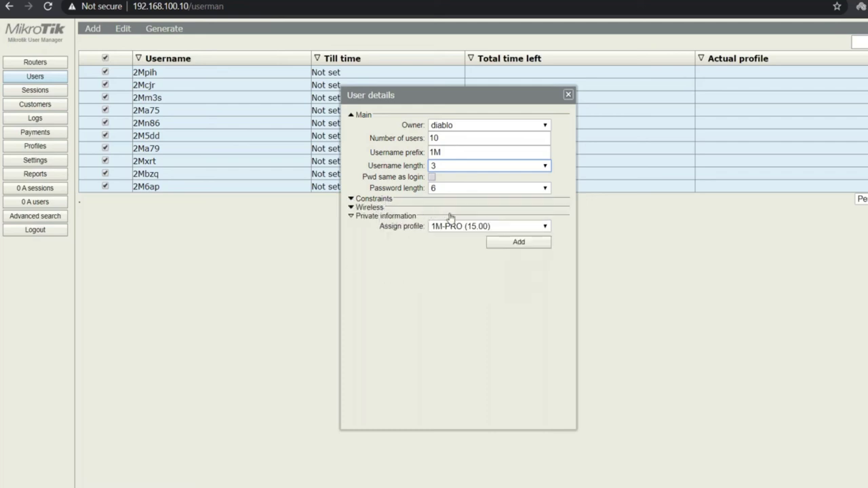
left_click(519, 243)
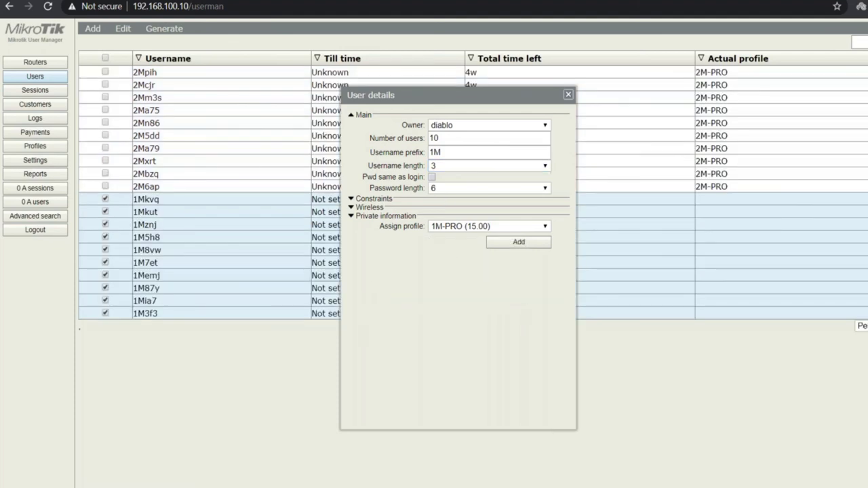
left_click(569, 95)
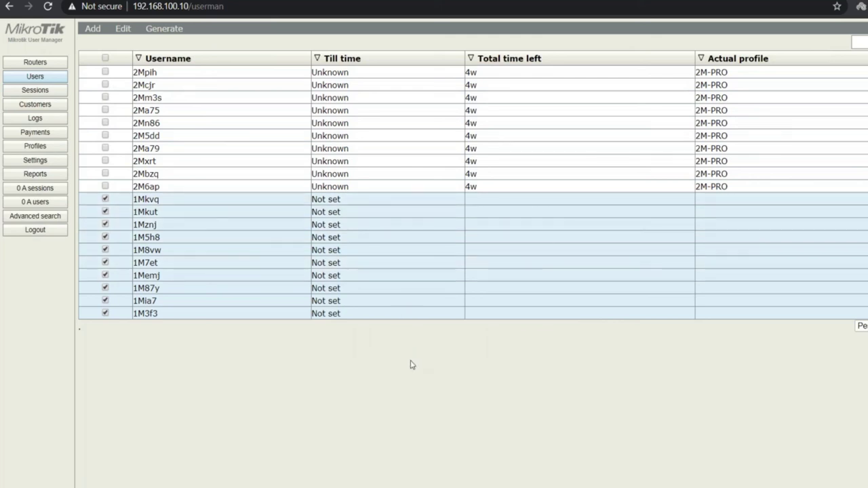
- Batch-create ten 512k-prefixed users with 3-character names on 512K-PRO, then view page 2
left_click(92, 28)
left_click(95, 52)
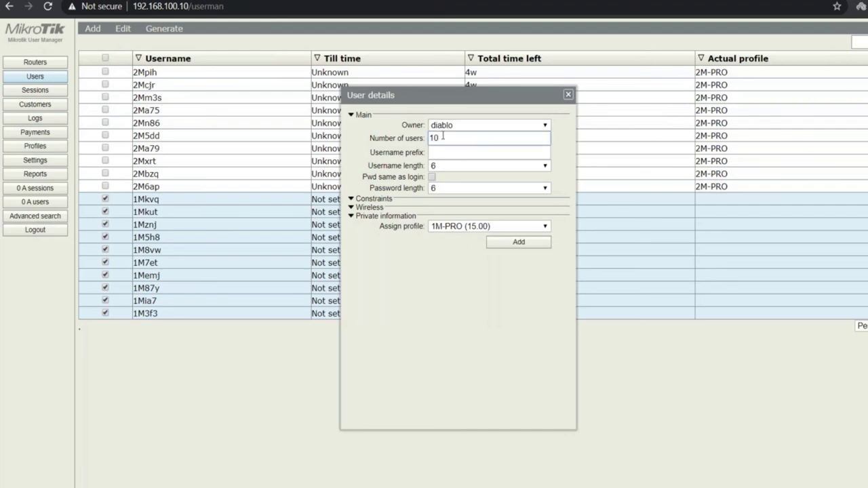
left_click(443, 154)
type("512k")
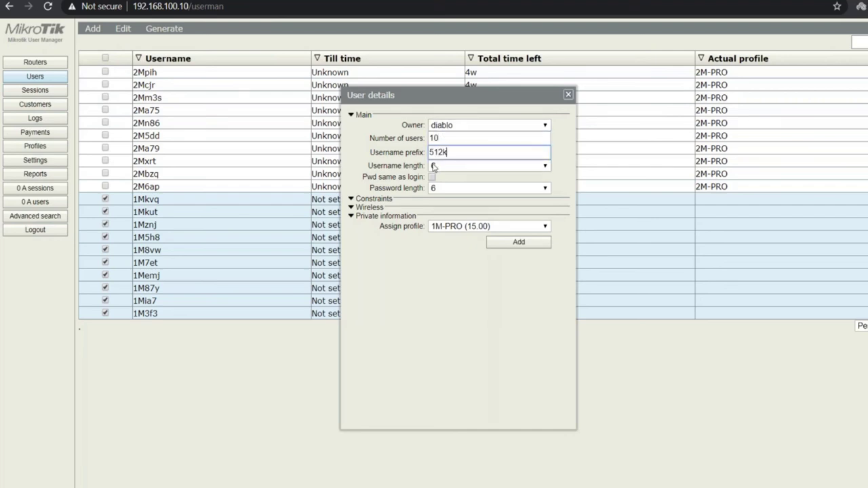
left_click(434, 167)
left_click(435, 177)
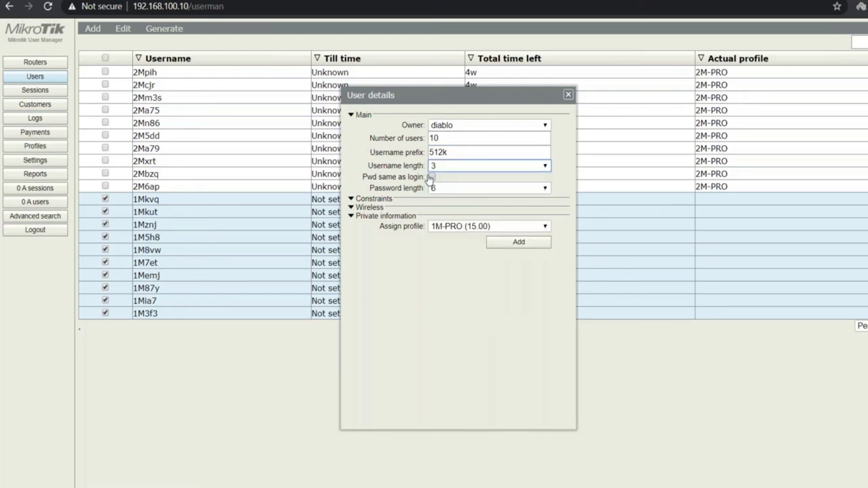
left_click(478, 226)
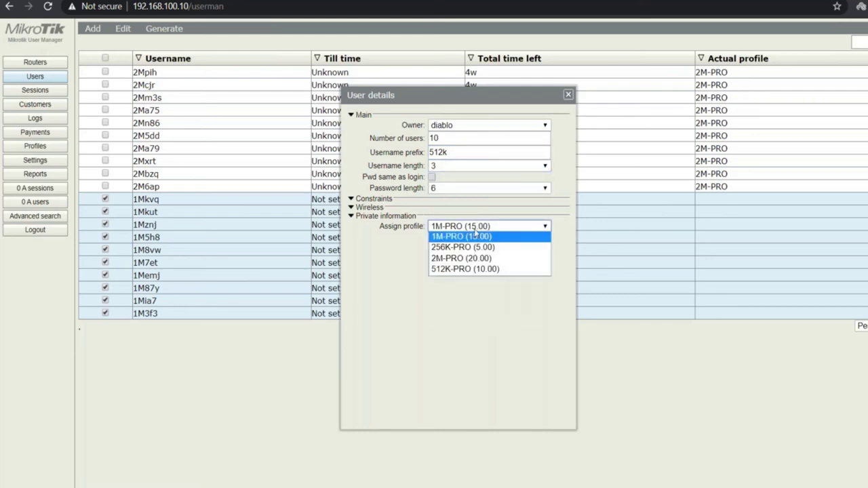
left_click(462, 270)
left_click(508, 244)
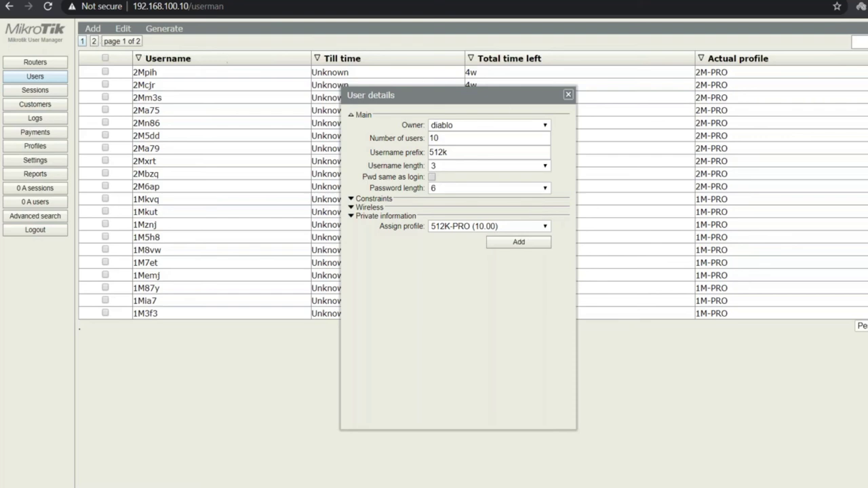
left_click(569, 94)
left_click(94, 41)
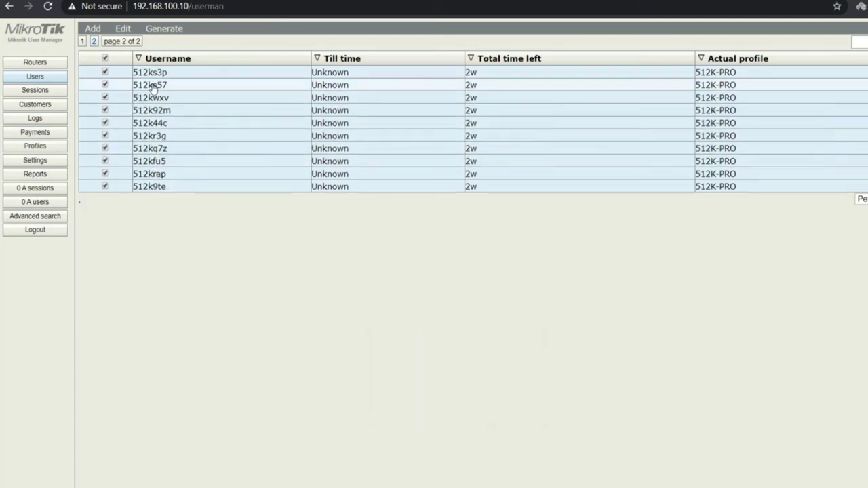
left_click(92, 28)
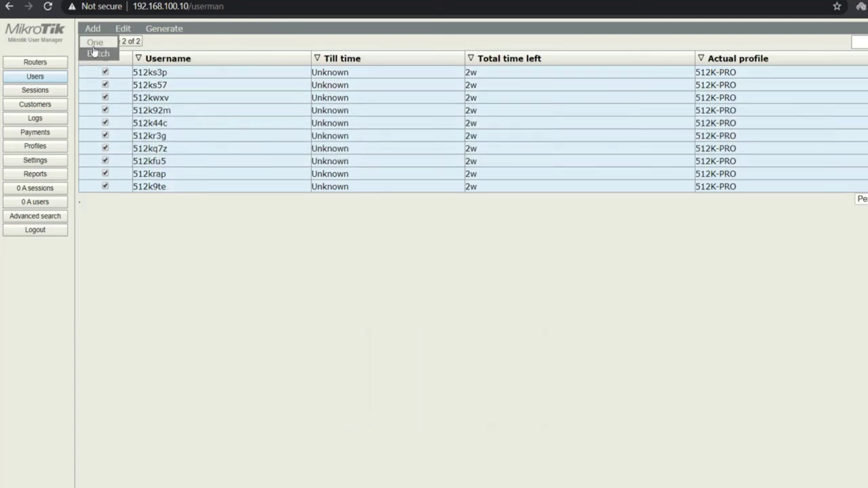
- Batch-create ten 256k-prefixed users with 3-character names on the 256K-PRO profile
left_click(99, 48)
left_click(469, 140)
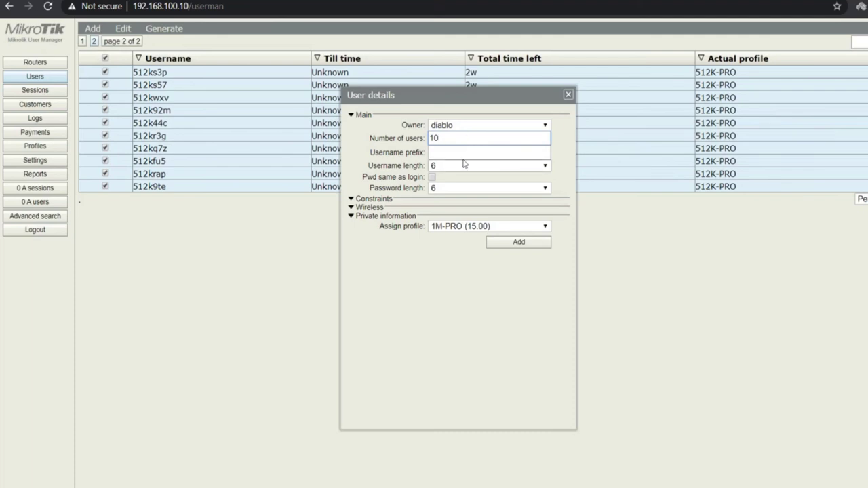
left_click(464, 153)
type("256k")
left_click(455, 169)
left_click(442, 177)
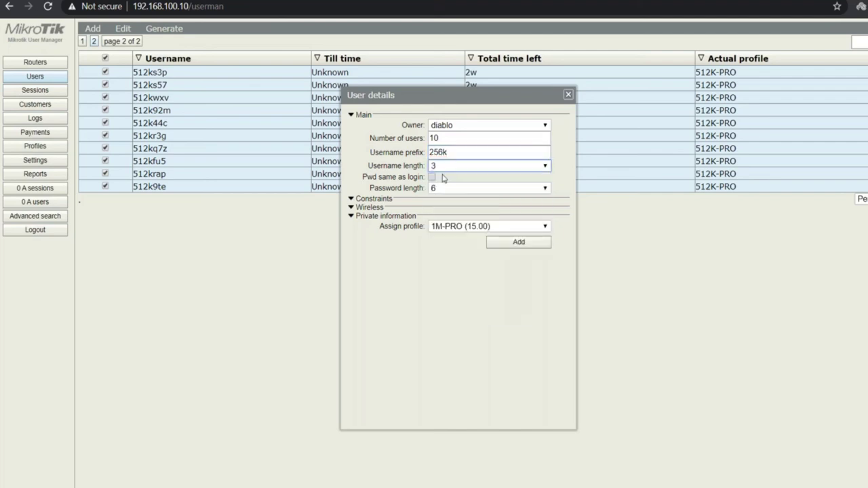
left_click(477, 232)
left_click(469, 247)
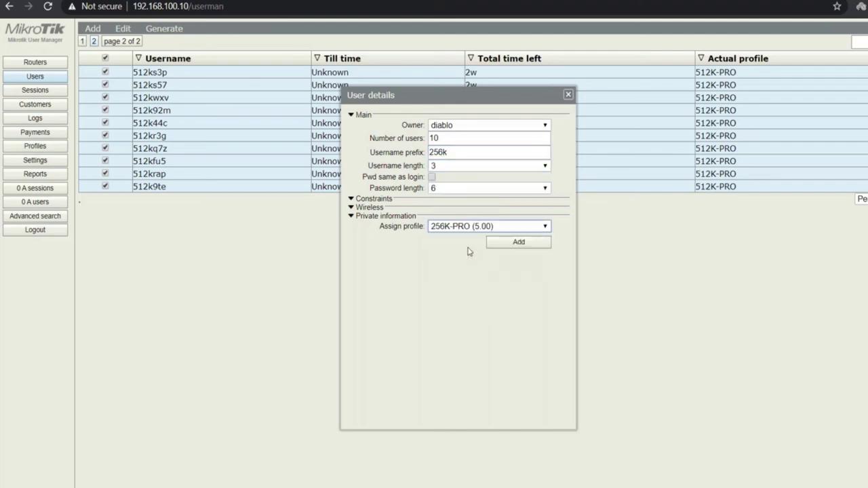
left_click(535, 250)
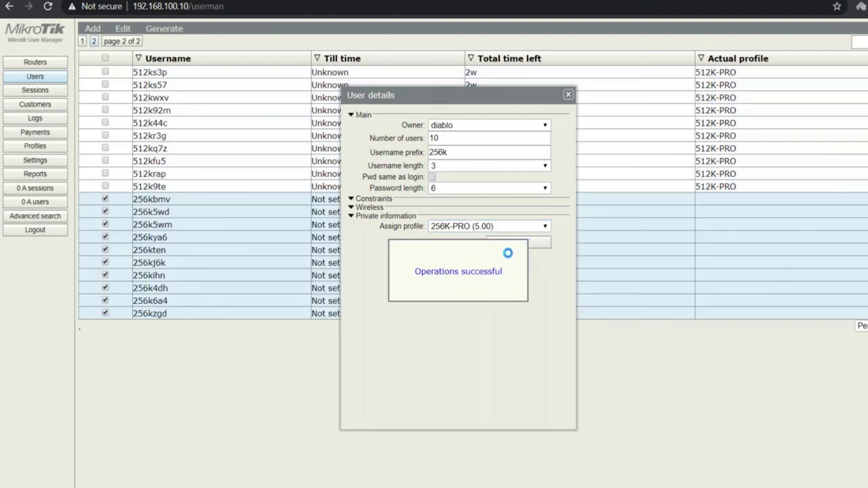
left_click(570, 96)
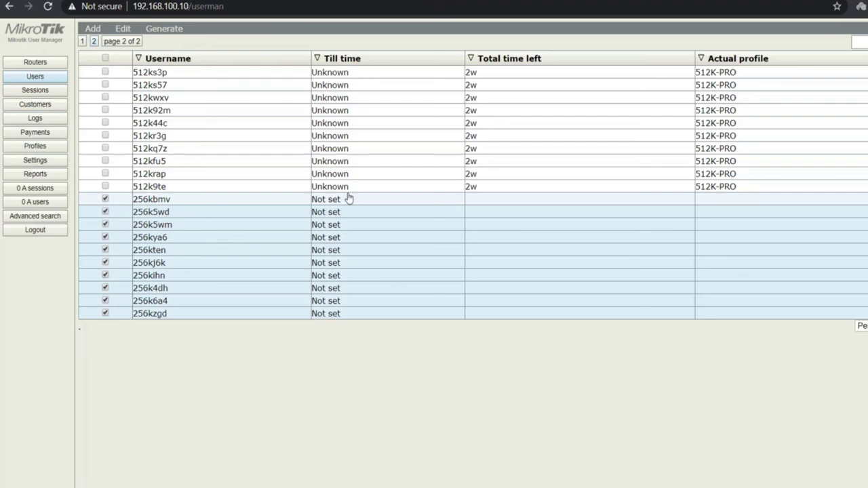
left_click(175, 36)
left_click(170, 54)
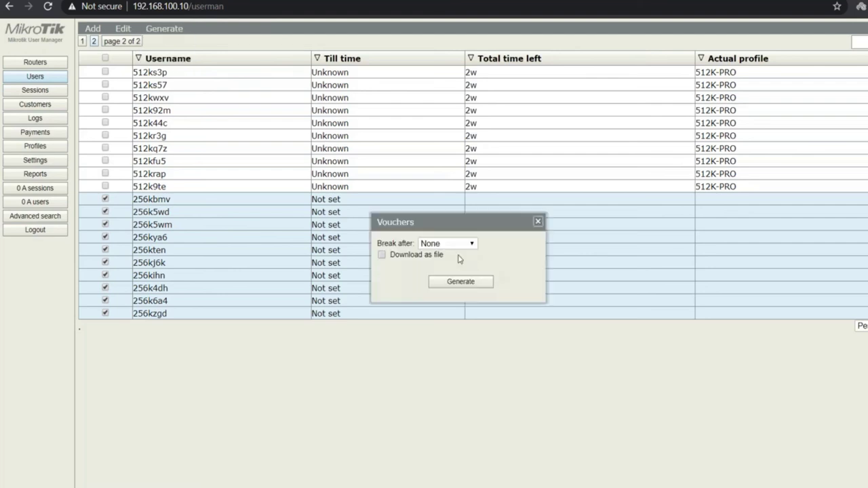
left_click(445, 244)
left_click(429, 365)
left_click(454, 287)
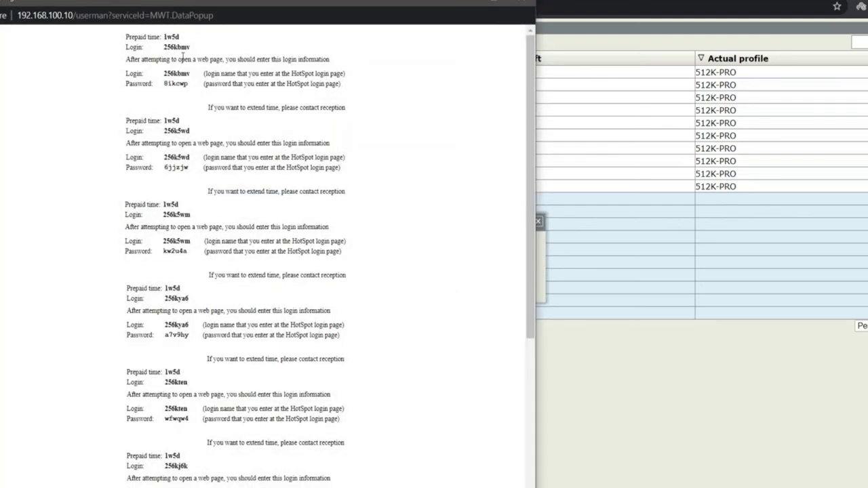
left_click_drag(165, 46, 179, 47)
double_click(167, 37)
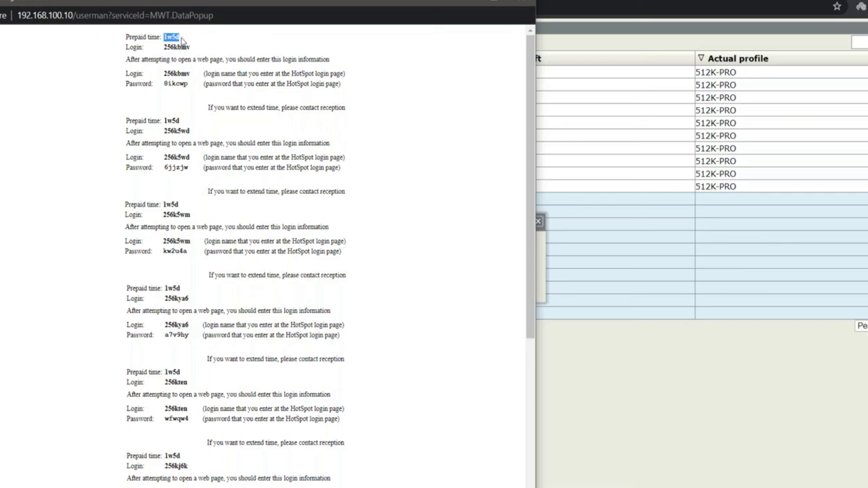
mouse_move(165, 83)
left_mouse_down()
mouse_move(193, 82)
mouse_move(162, 73)
left_mouse_up()
left_click(182, 74)
left_click(521, 3)
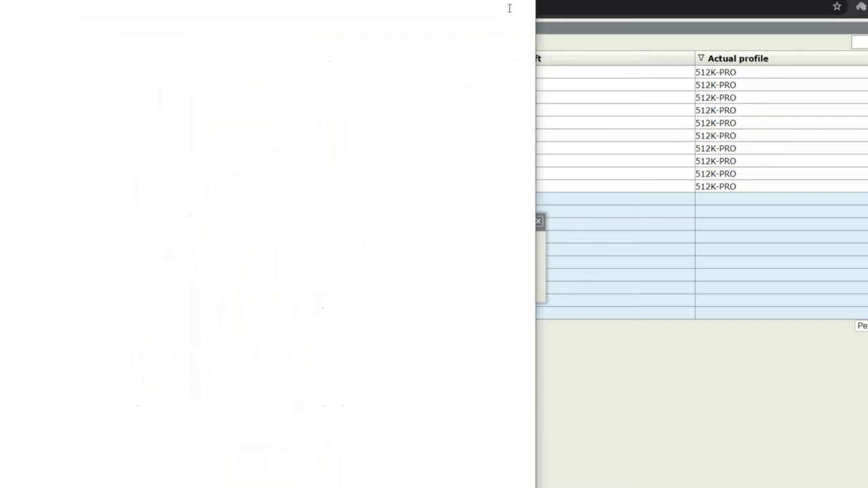
left_click(539, 222)
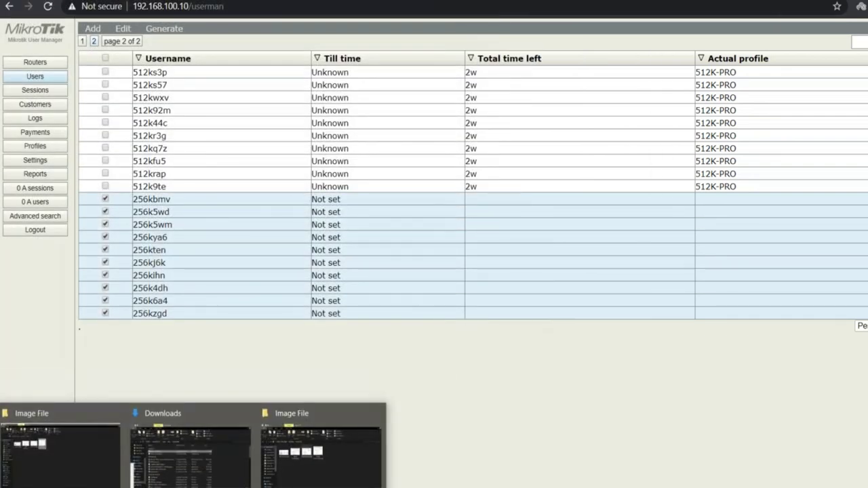
- Open Voucher Header File.txt from the Online Class Tasks folder in Notepad and select all its HTML
left_click(68, 465)
left_click(162, 70)
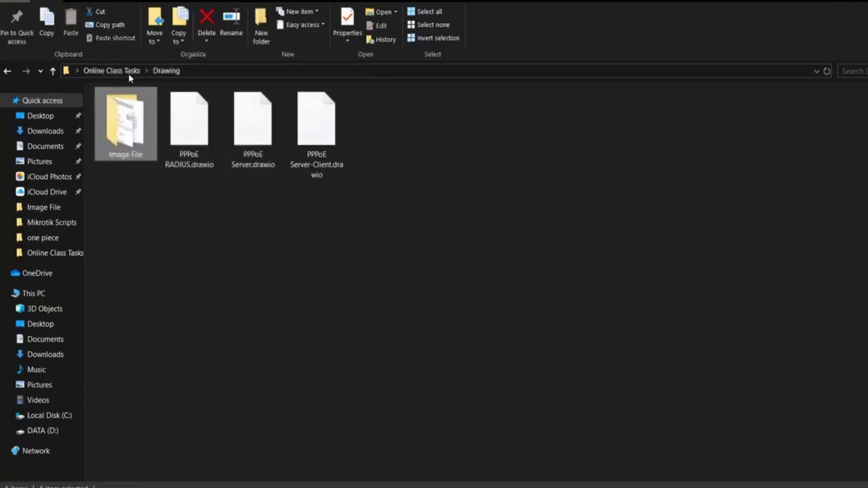
left_click(129, 72)
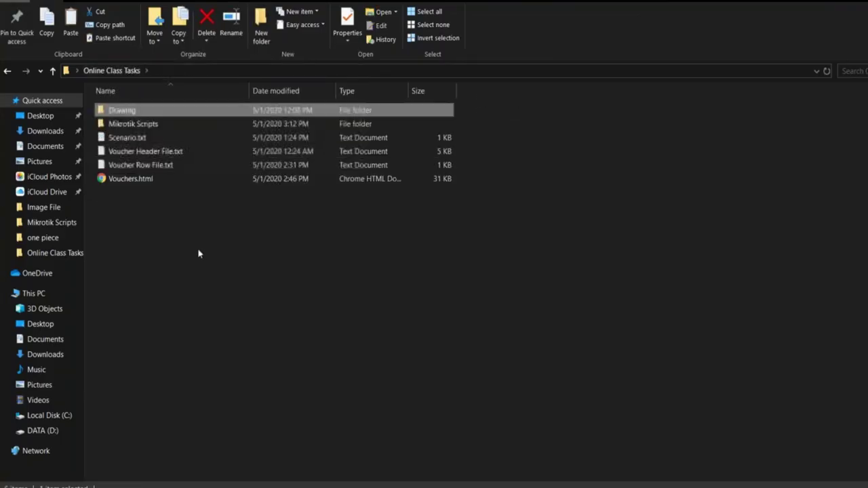
double_click(201, 156)
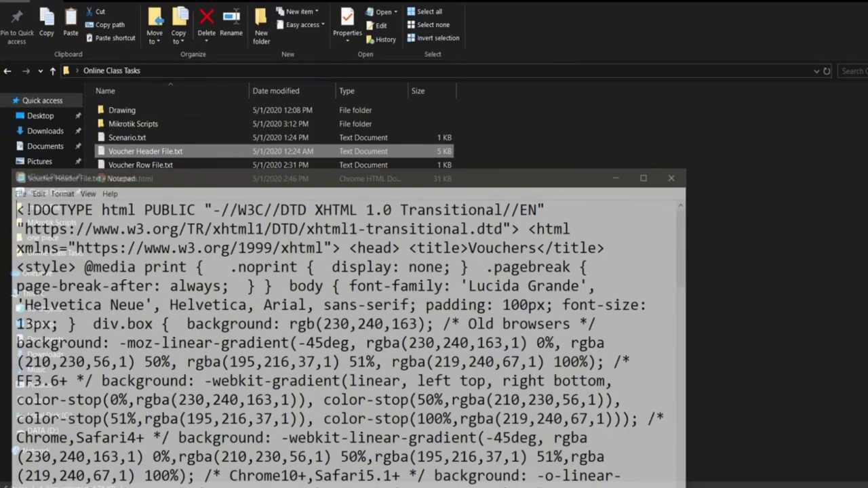
key("ctrl+a")
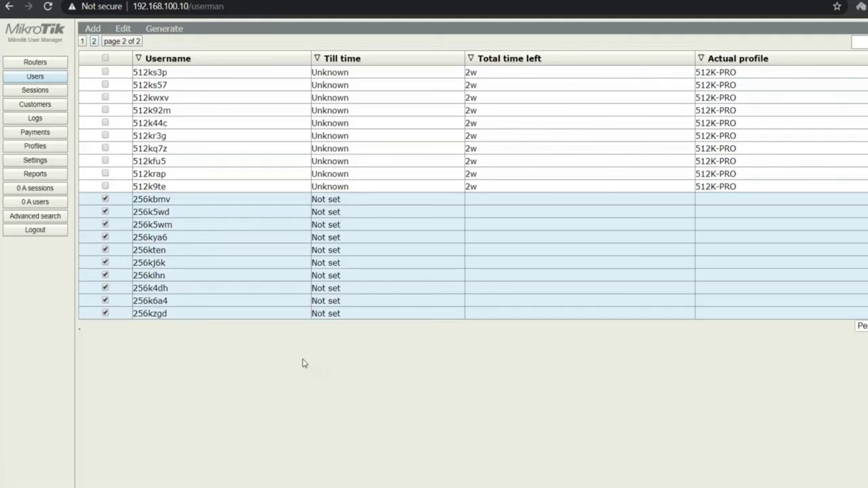
- Load the Vouchers template in Settings > Templates and replace its Header code with the copied card styling
left_click(57, 148)
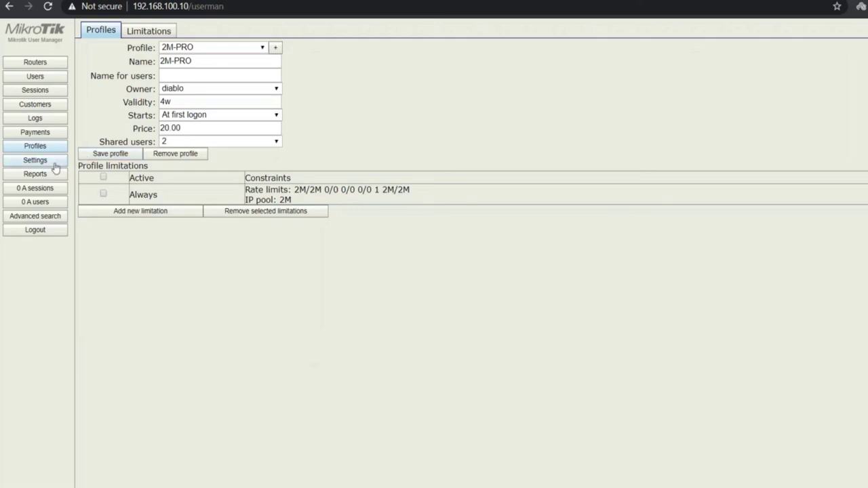
left_click(42, 161)
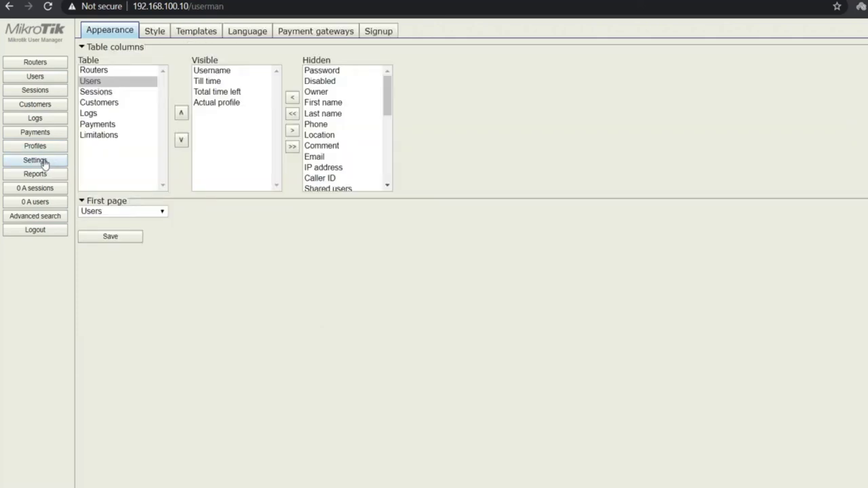
left_click(201, 34)
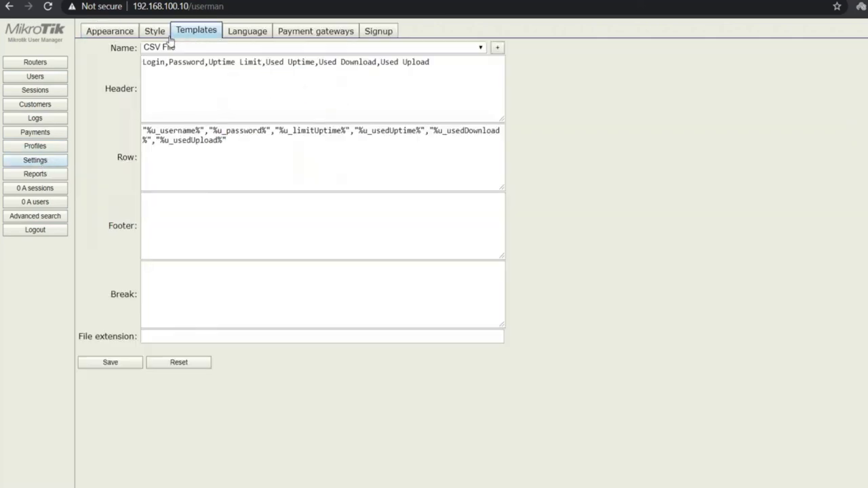
left_click(229, 49)
left_click(178, 70)
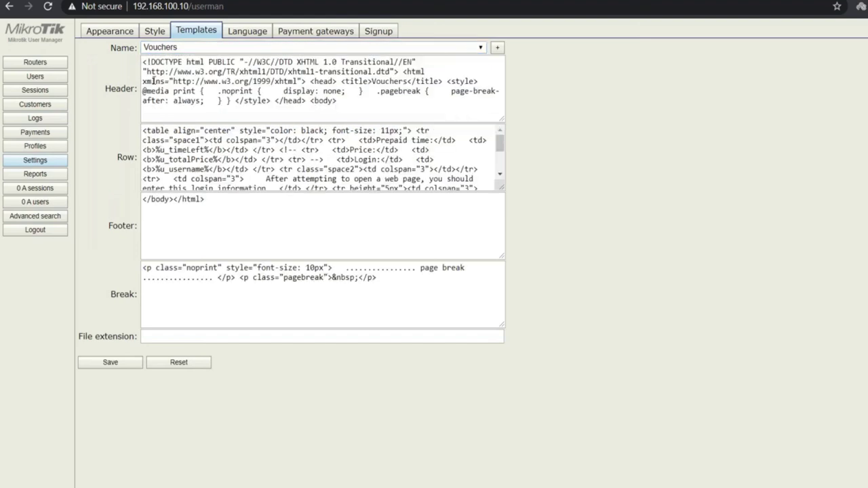
left_click(265, 102)
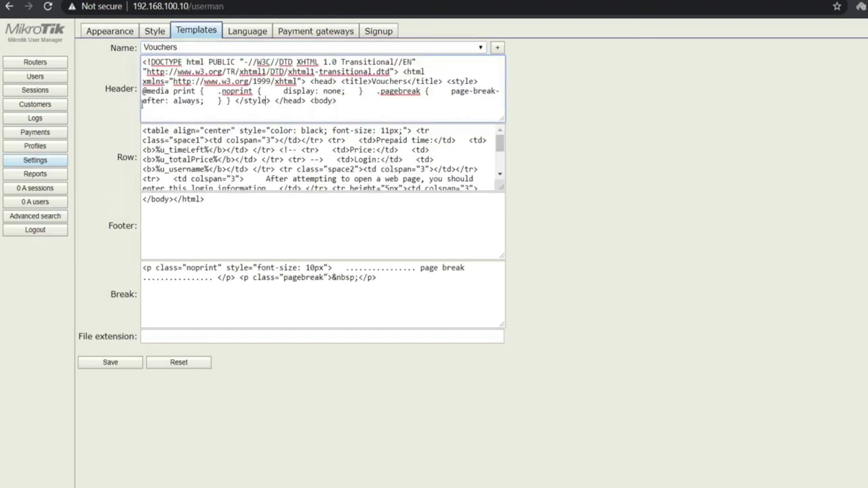
key("ctrl+a")
key("ctrl+v")
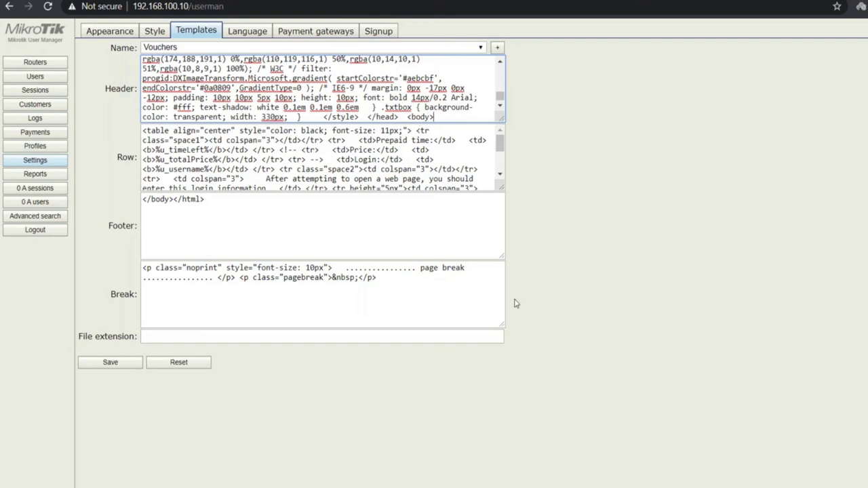
- Replace the template's Row code with the HTML from Voucher Row File.txt and save the Vouchers template
mouse_move(171, 483)
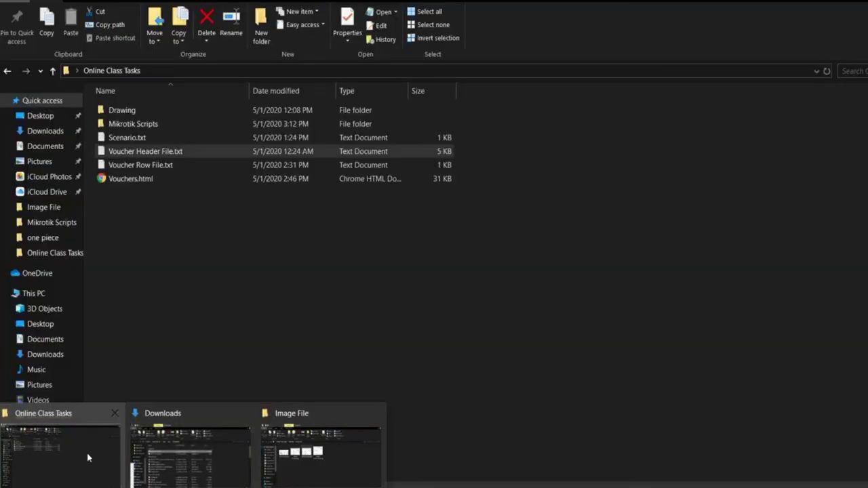
left_click(88, 459)
double_click(161, 165)
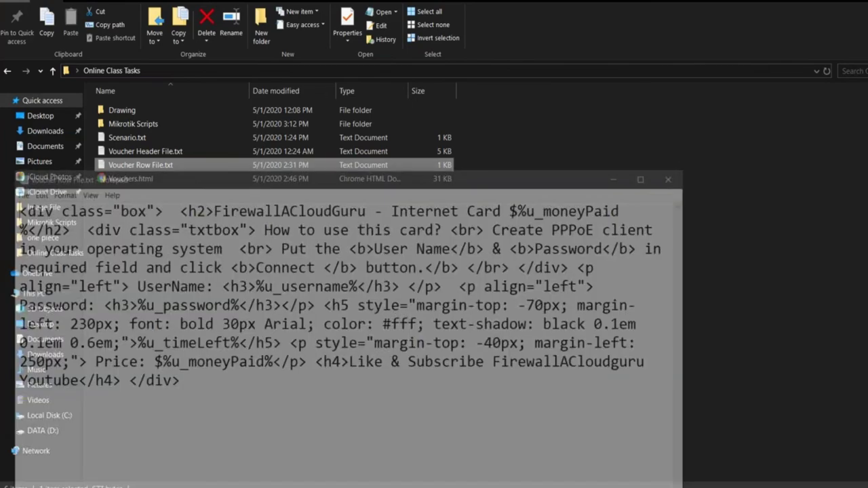
key("ctrl+a")
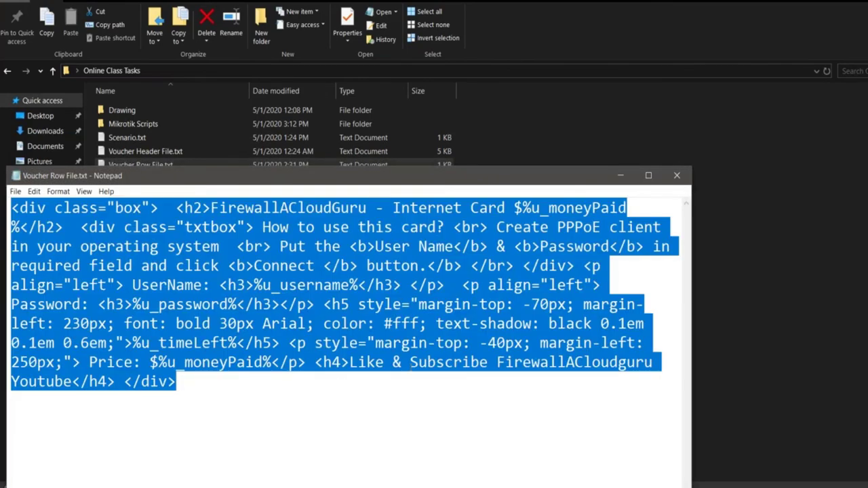
key("alt+Tab")
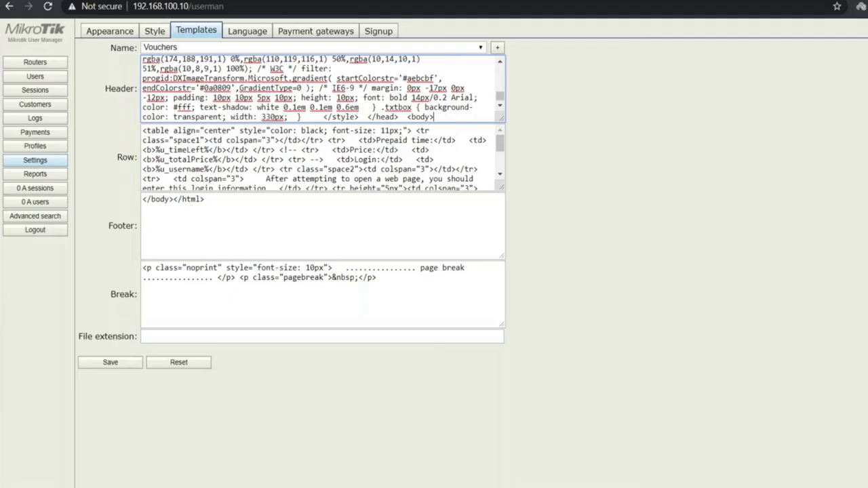
left_click(246, 216)
left_click(253, 150)
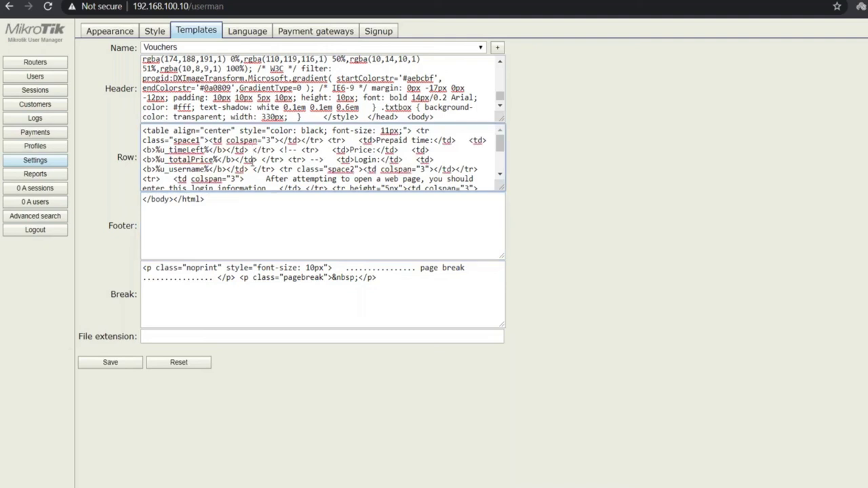
key("ctrl+a")
key("ctrl+v")
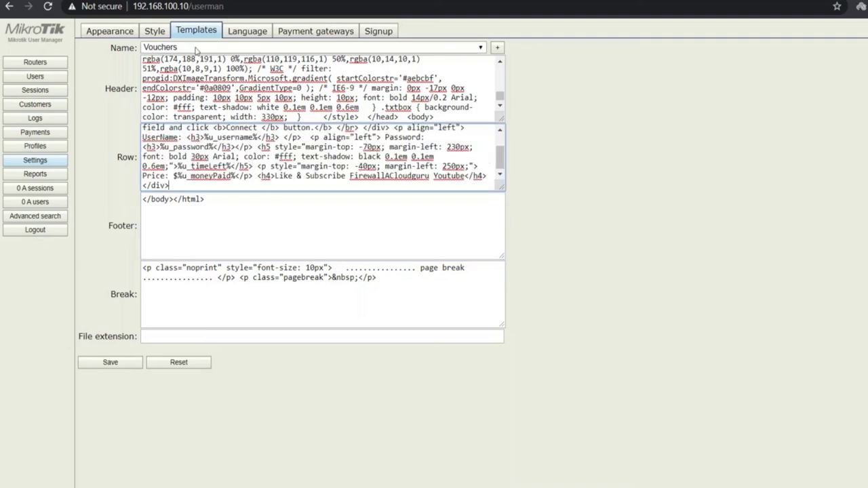
left_click(116, 361)
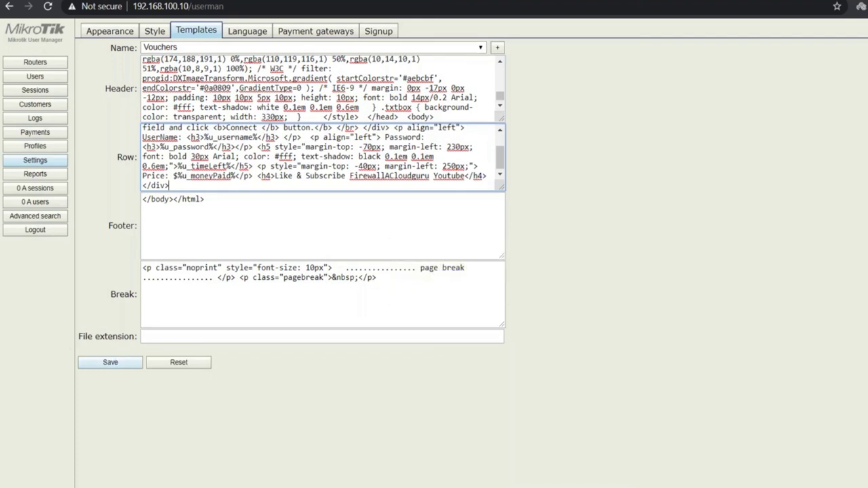
- Select every user on both pages of the Users list
left_click(39, 79)
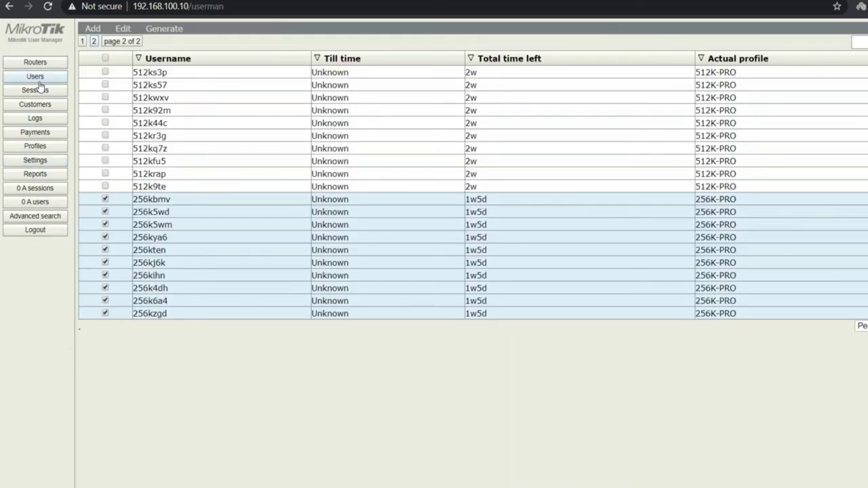
left_click(106, 58)
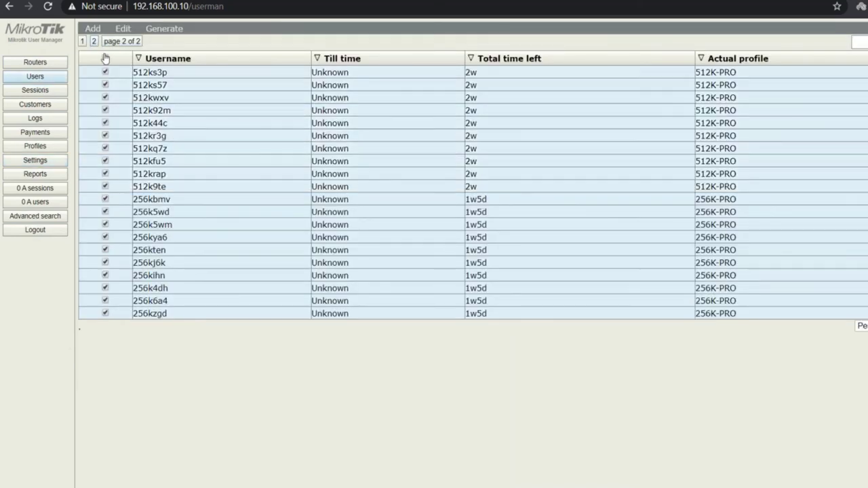
left_click(82, 41)
left_click(105, 58)
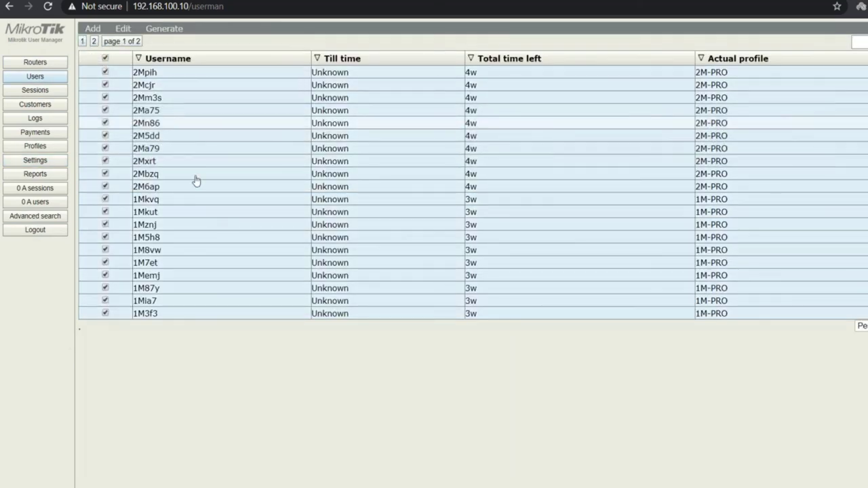
- Generate vouchers for the selected users with a page break after every 10 cards
left_click(175, 30)
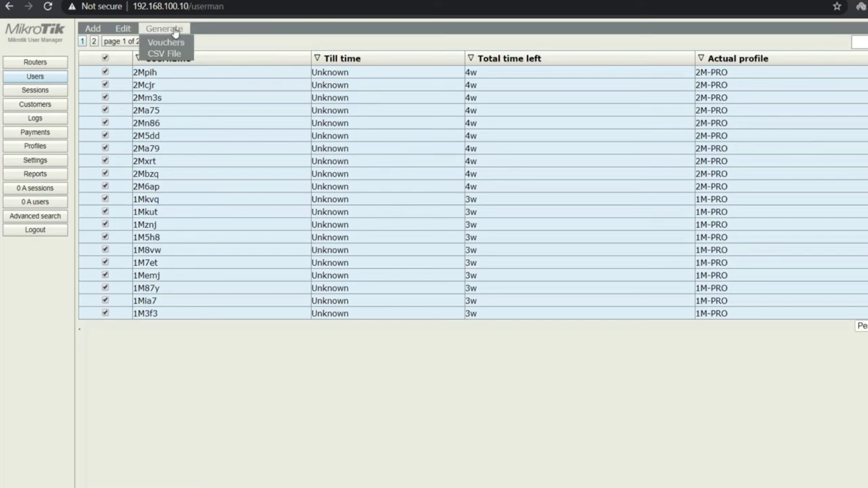
left_click(165, 42)
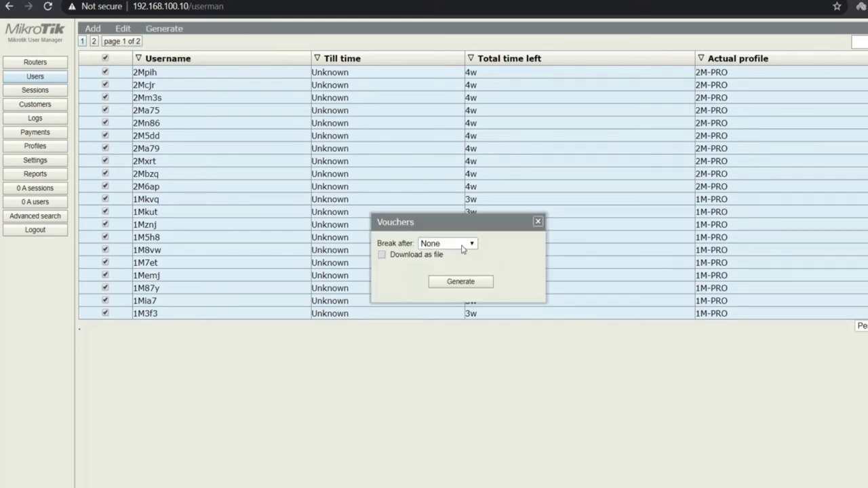
left_click(463, 245)
left_click(441, 363)
left_click(444, 284)
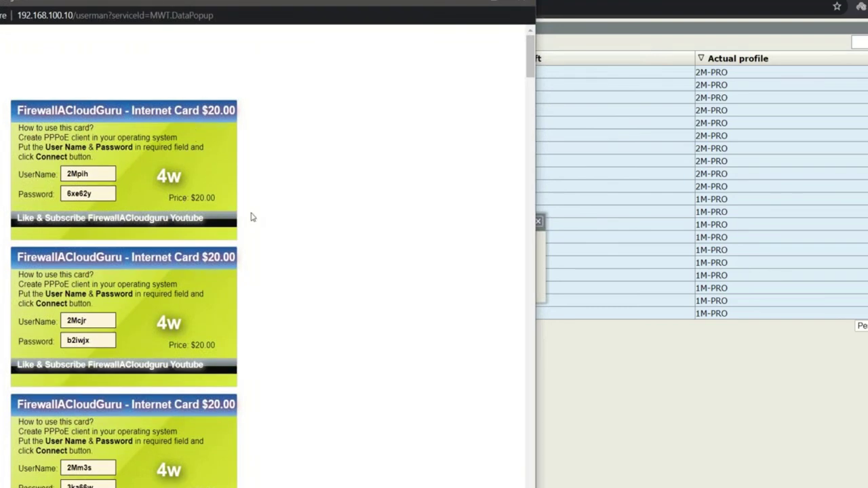
scroll(252, 217, "down", 1)
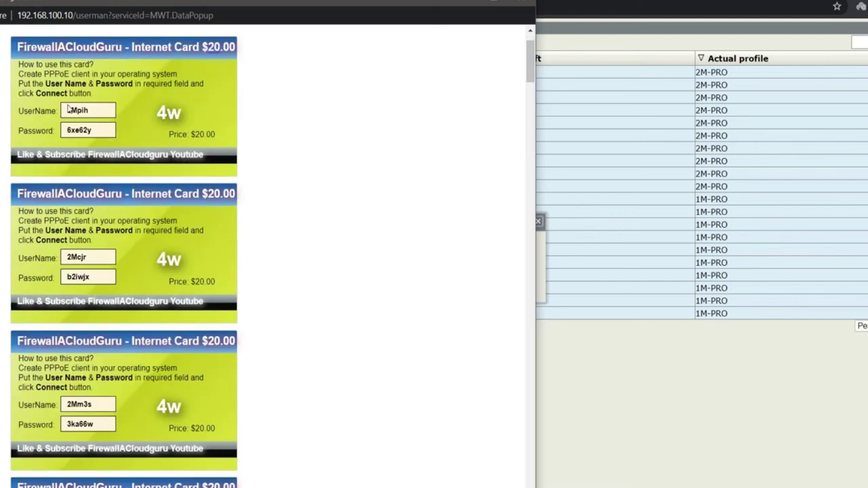
mouse_move(67, 110)
left_mouse_down()
mouse_move(89, 110)
mouse_move(76, 110)
left_mouse_up()
left_click(217, 43)
double_click(174, 114)
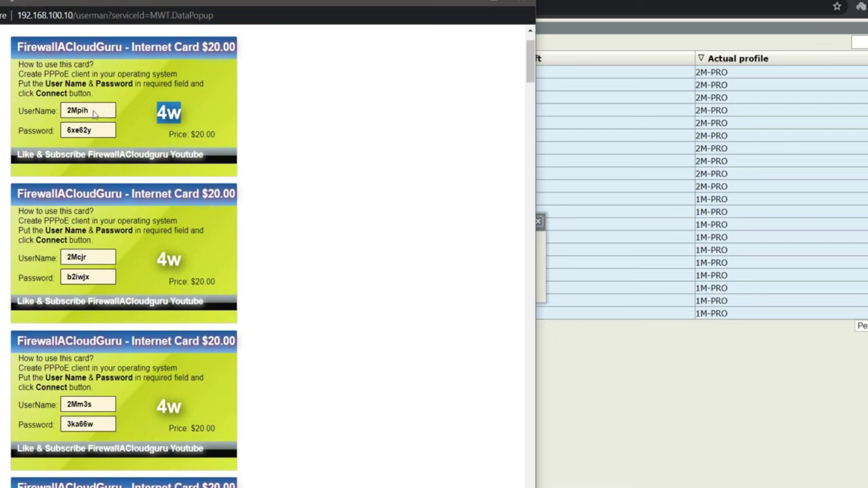
left_click(184, 117)
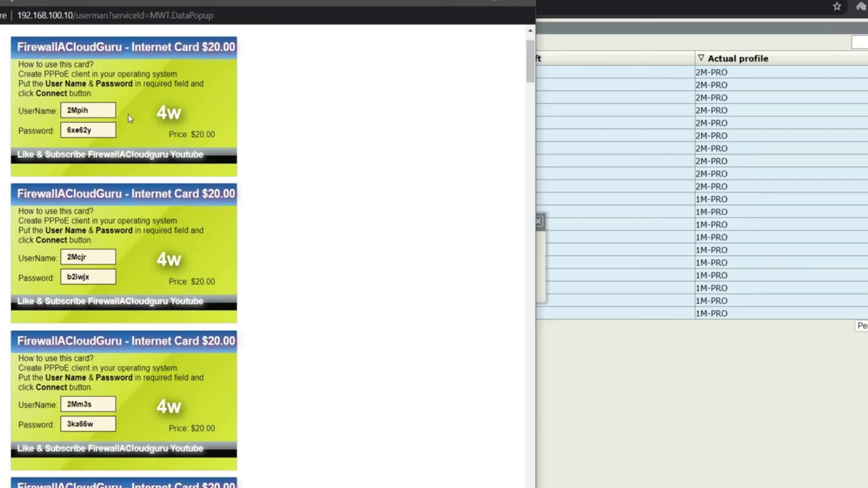
scroll(272, 147, "down", 4)
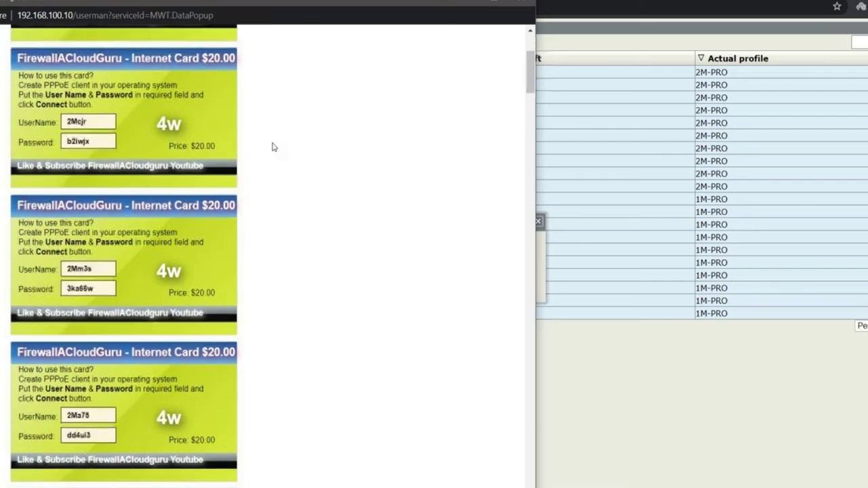
scroll(273, 146, "down", 10)
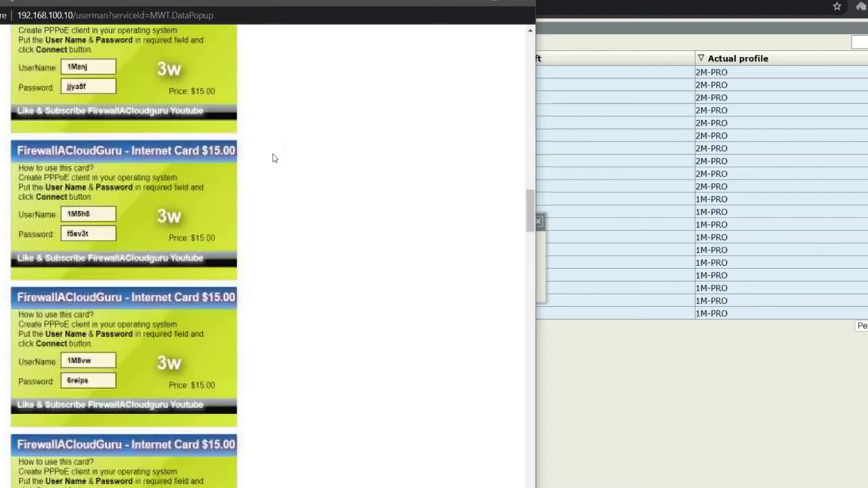
scroll(274, 166, "down", 10)
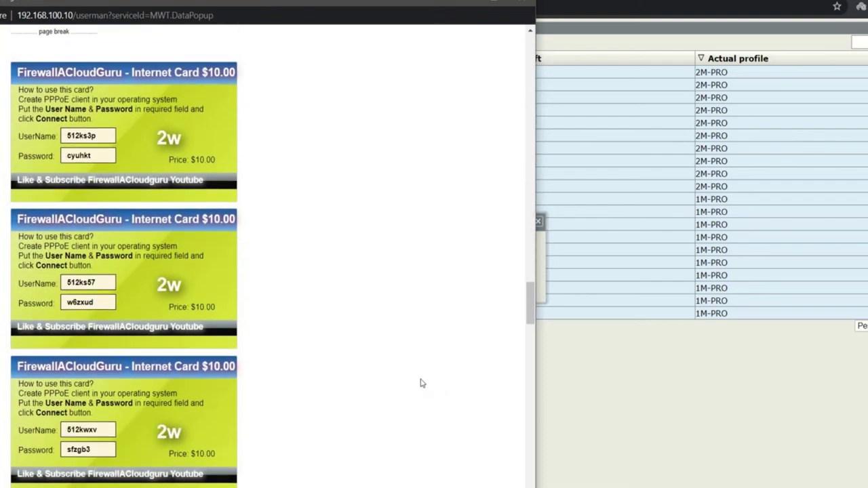
scroll(373, 374, "up", 15)
scroll(372, 374, "up", 15)
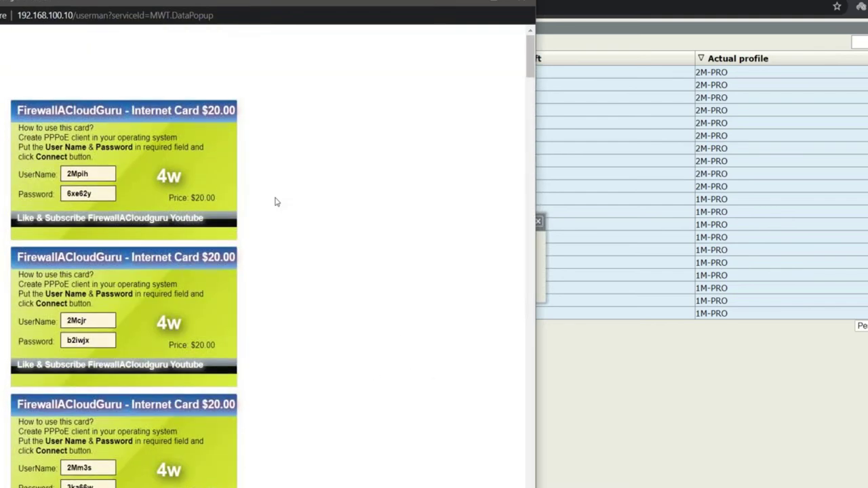
- Save the voucher page to the Desktop as Vouchers.html, then scroll through the saved voucher cards
right_click(290, 225)
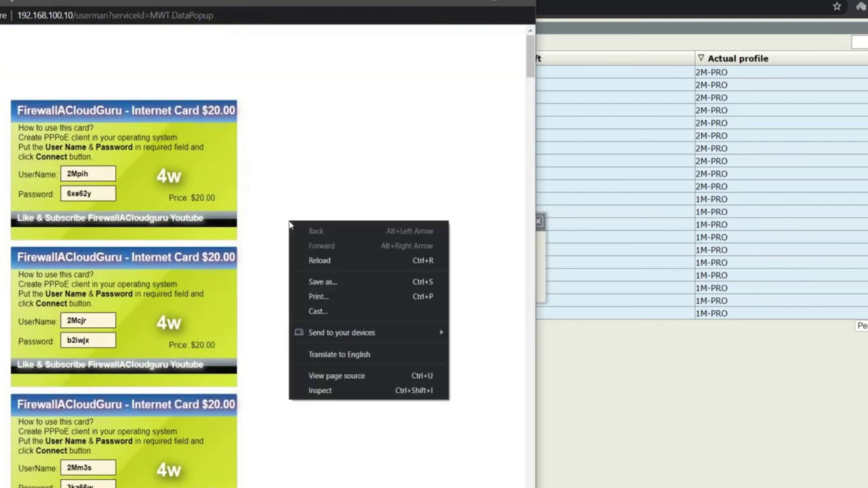
left_click(323, 284)
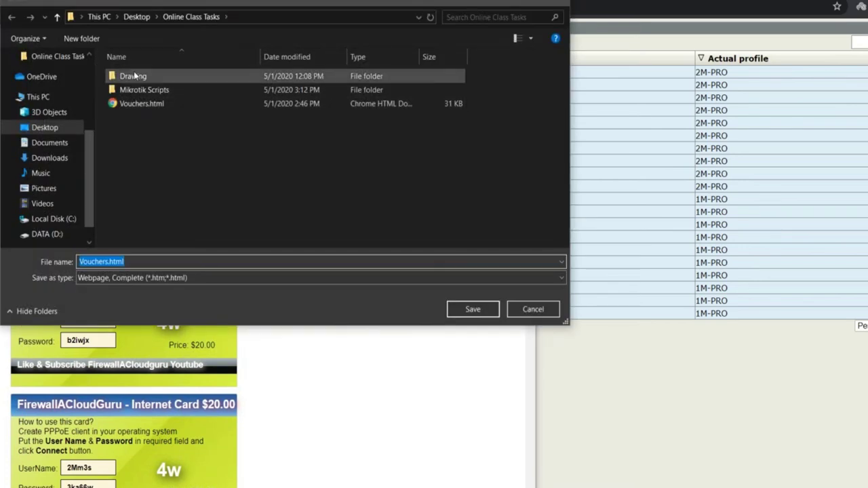
left_click(139, 19)
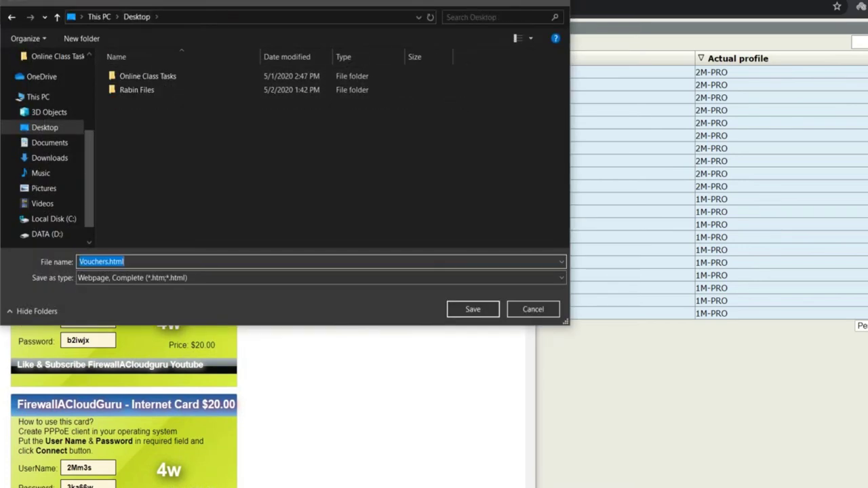
left_click(479, 309)
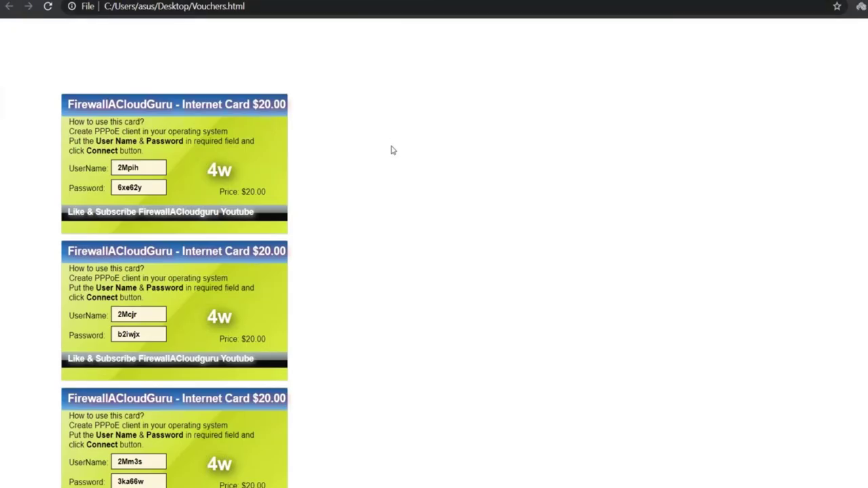
scroll(408, 164, "down", 6)
scroll(372, 167, "down", 12)
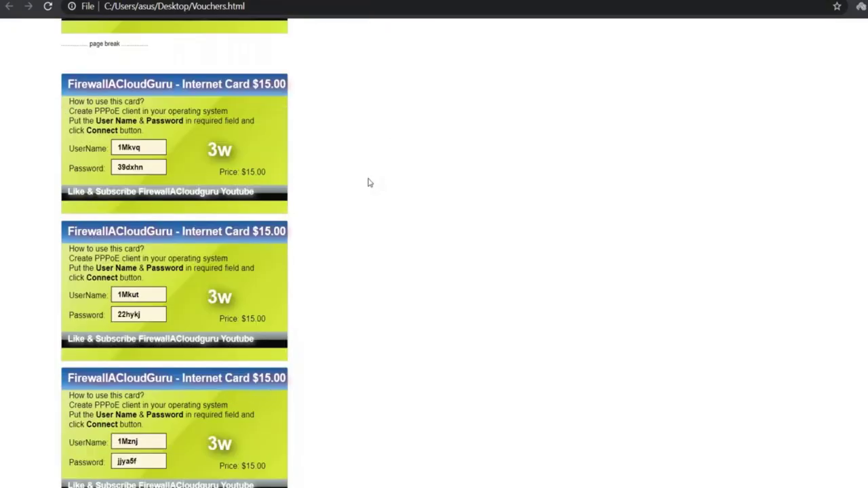
scroll(450, 131, "up", 1)
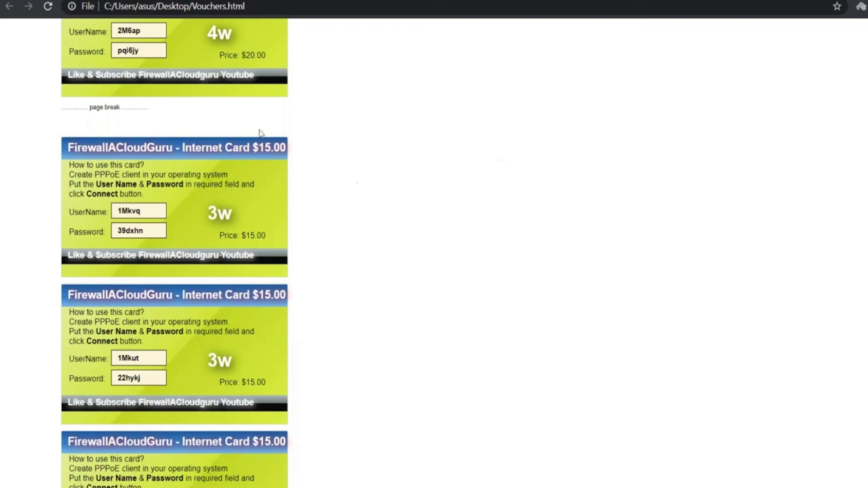